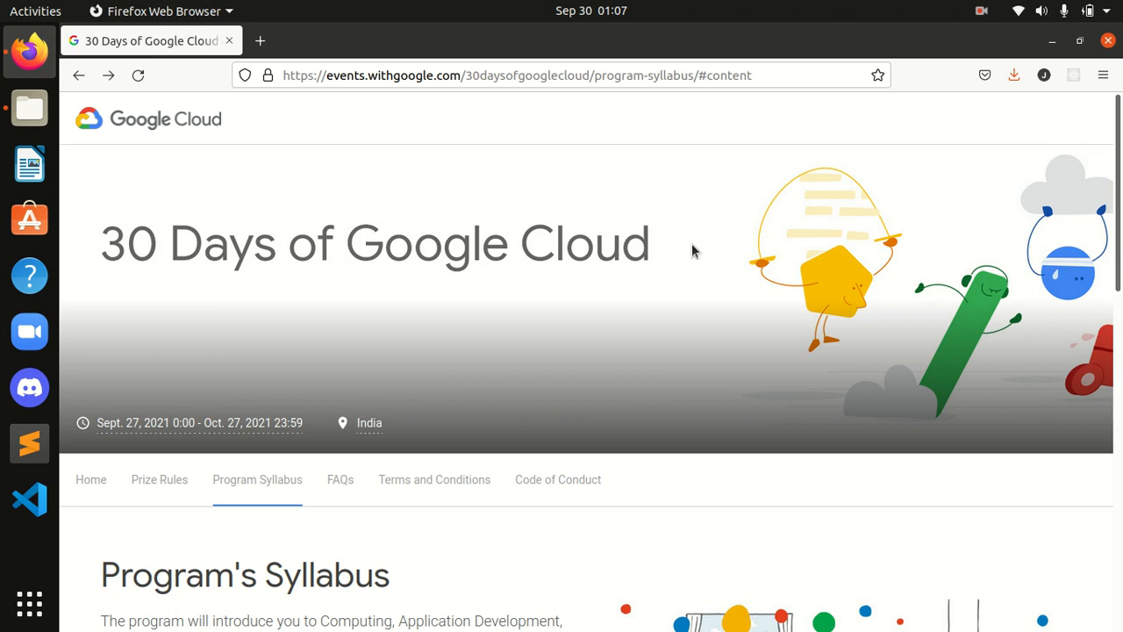
Open the "Setup and Configure a Cloud Environment in Google Cloud" skill badge from the Cloud Engineering Track in the program syllabus.
{"action": "scroll", "coordinate": [692, 251], "scroll_direction": "down", "scroll_amount": 5}
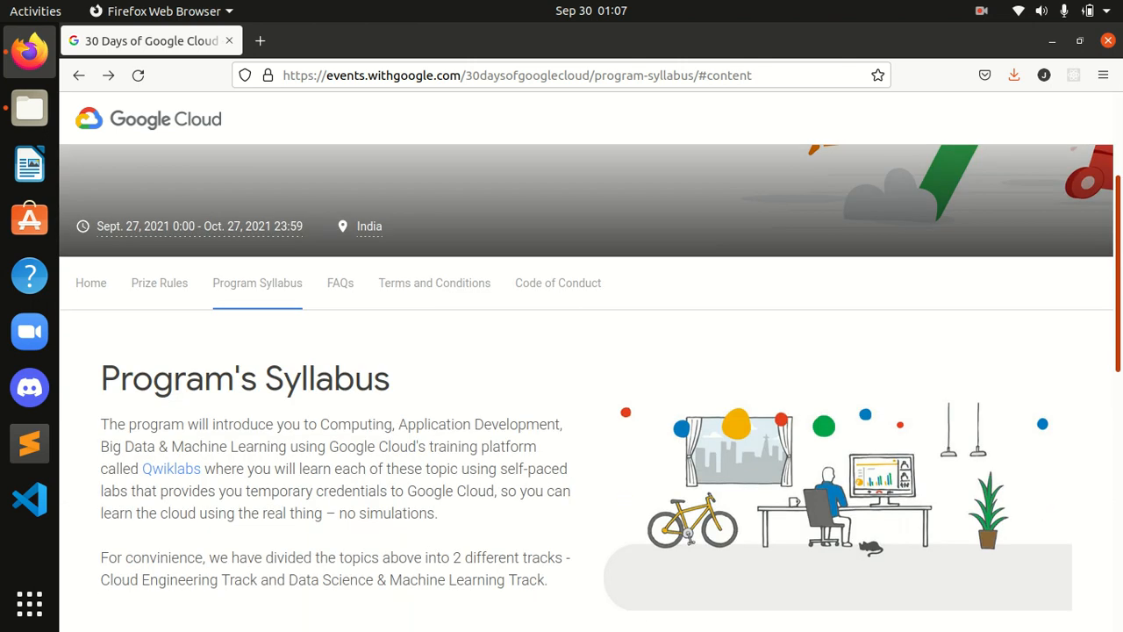
{"action": "left_click_drag", "start_coordinate": [1119, 358], "coordinate": [1119, 426]}
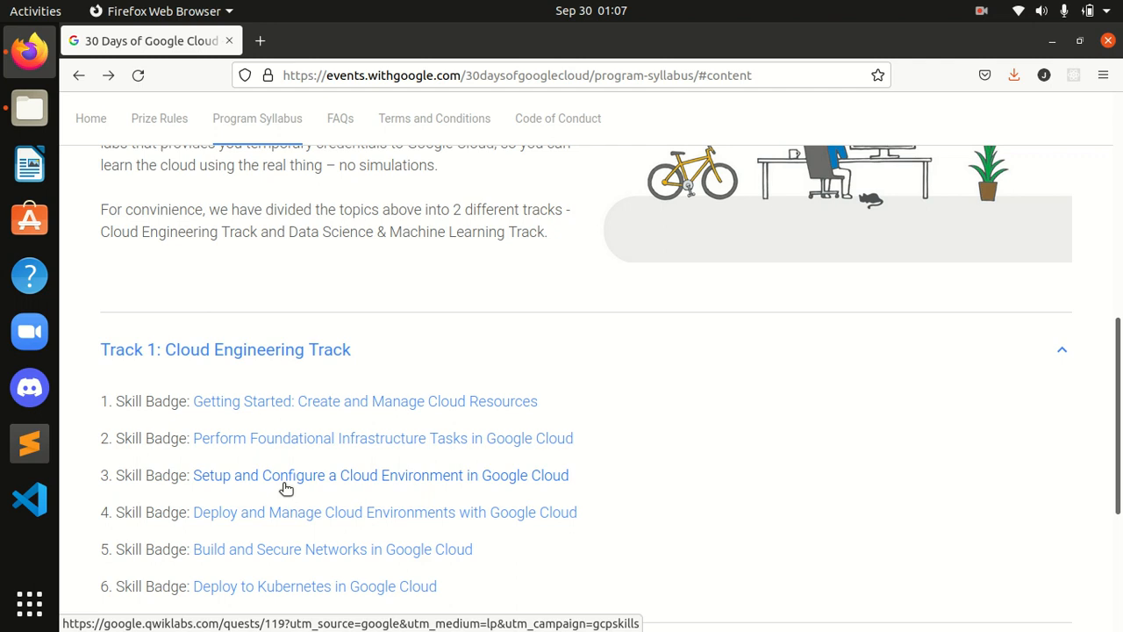
{"action": "left_click", "coordinate": [319, 487]}
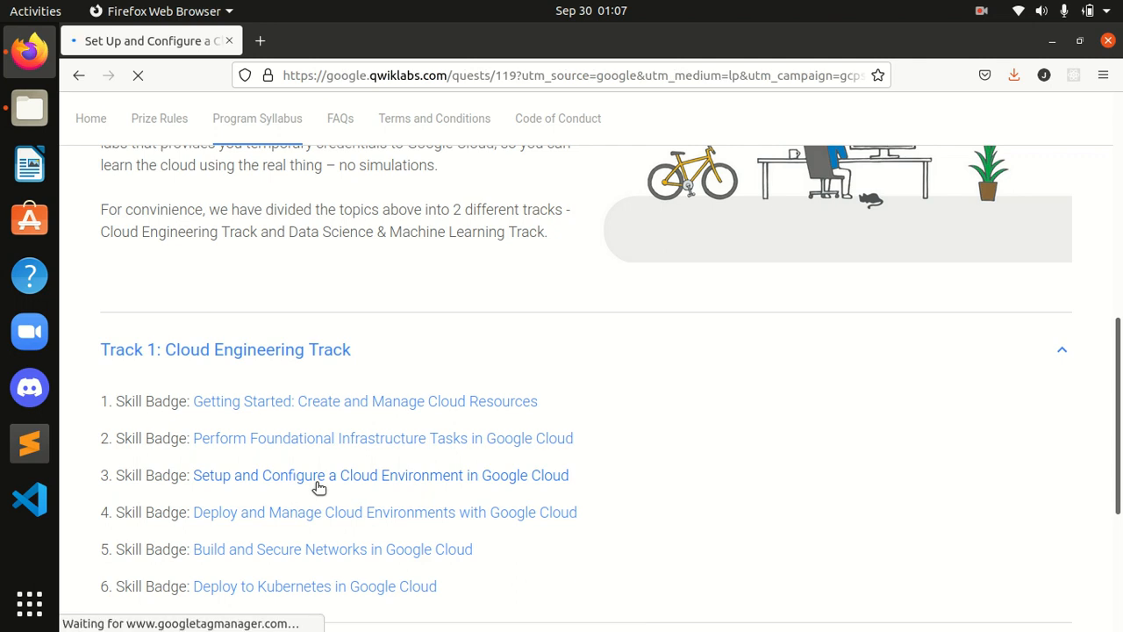
Find the Multiple VPC Networks lab in the quest's lab list and open it.
{"action": "left_click_drag", "start_coordinate": [1118, 189], "coordinate": [1113, 430]}
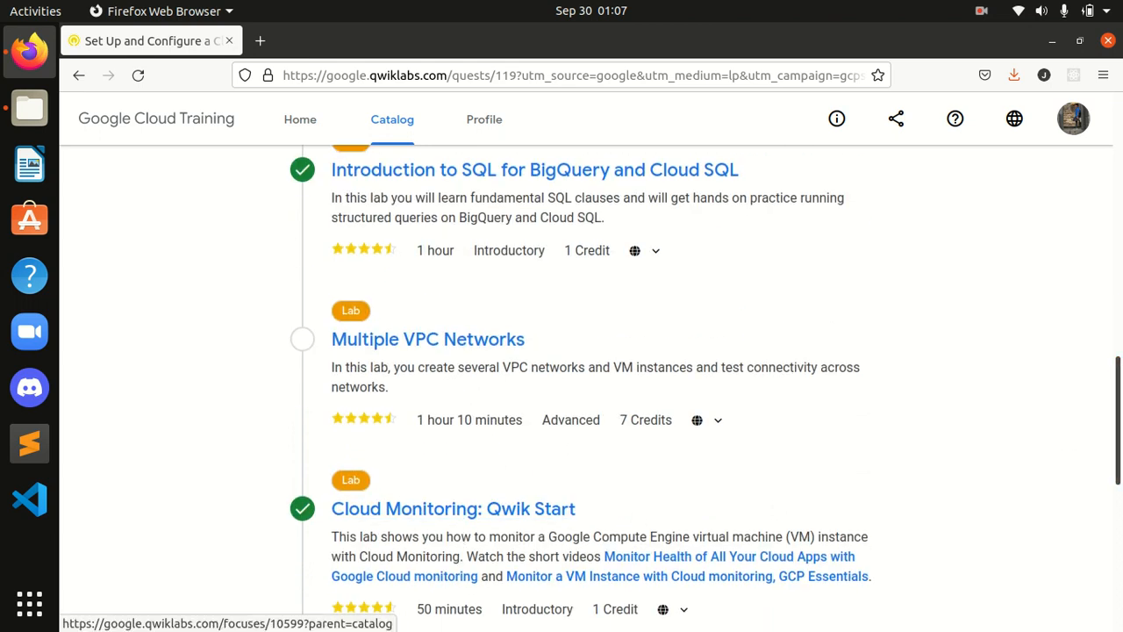
{"action": "scroll", "coordinate": [269, 323], "scroll_direction": "up", "scroll_amount": 5}
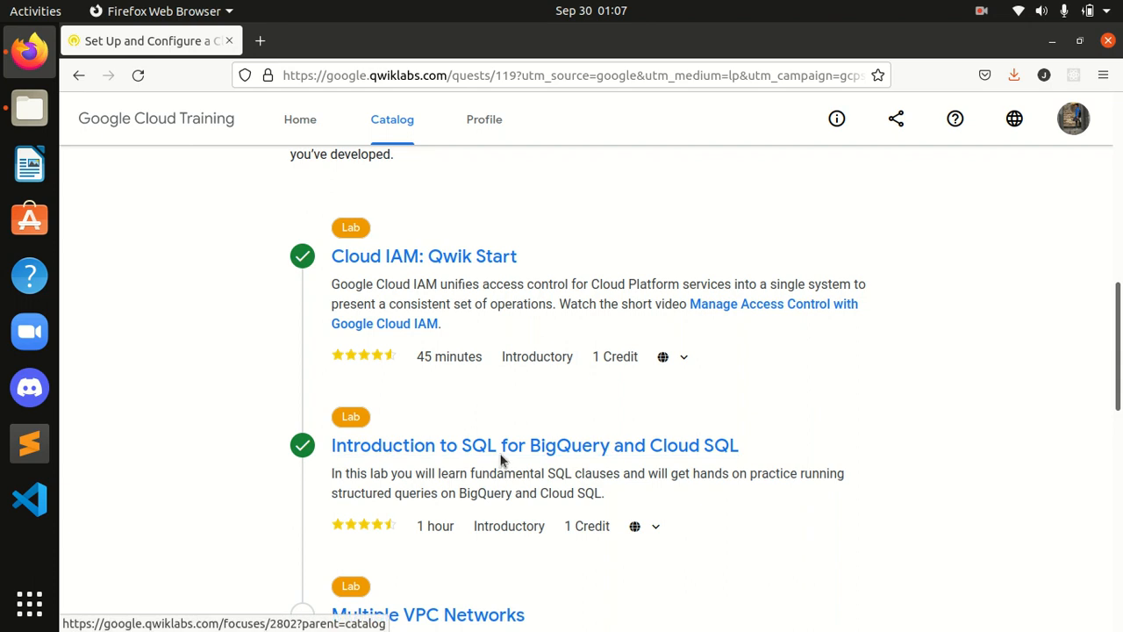
{"action": "scroll", "coordinate": [990, 421], "scroll_direction": "down", "scroll_amount": 6}
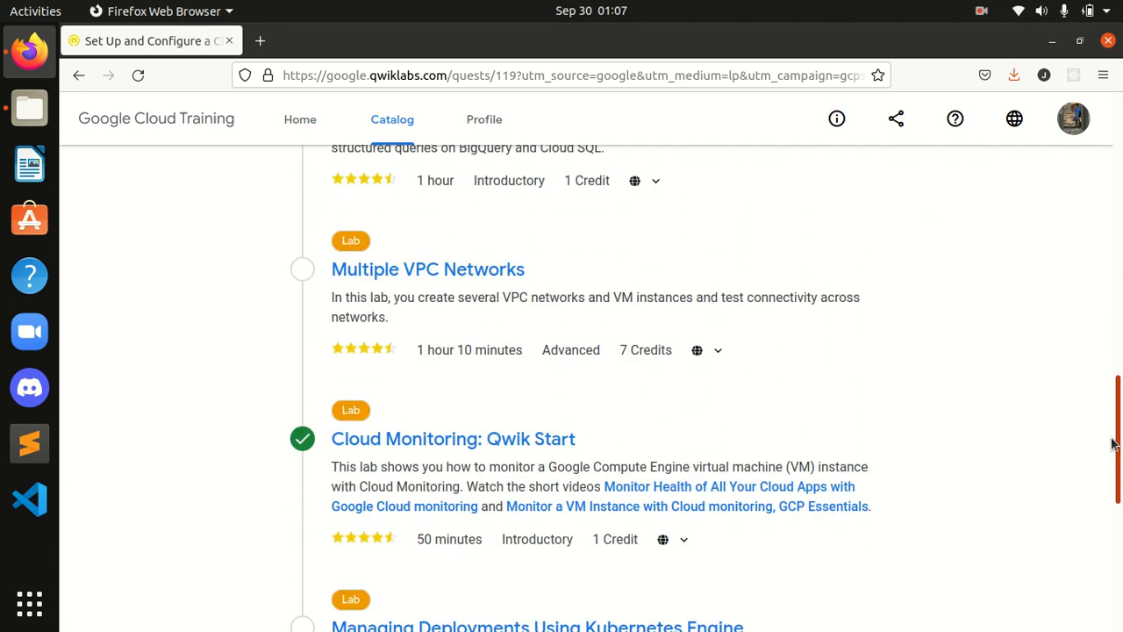
{"action": "left_click", "coordinate": [445, 279]}
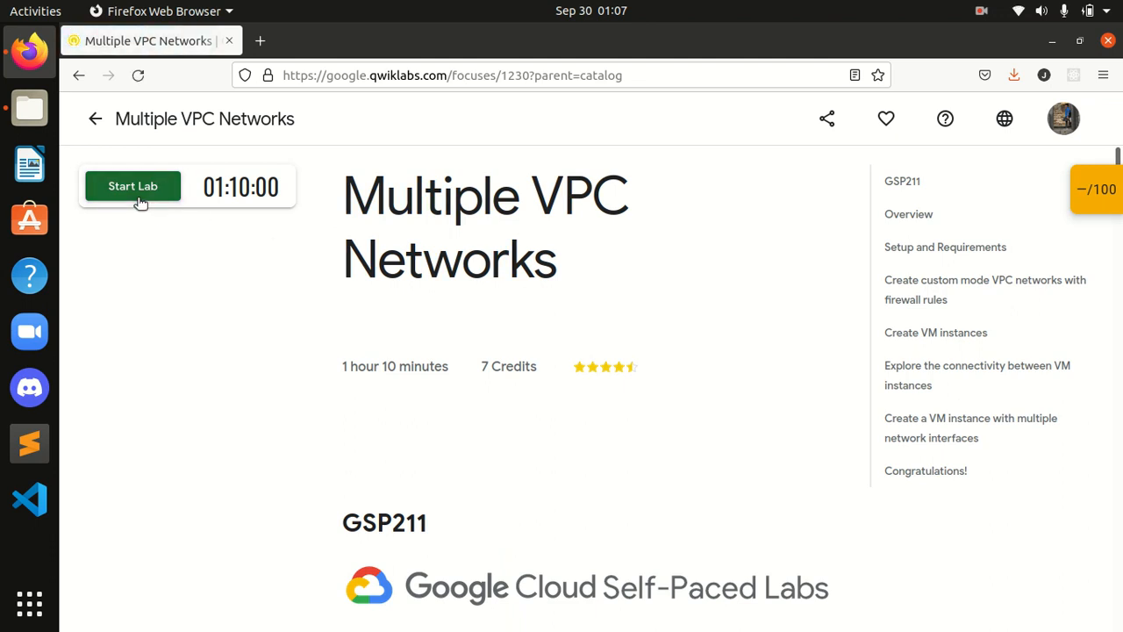
Start the Multiple VPC Networks lab using the subscription and open the Google Console sign-in page.
{"action": "left_click", "coordinate": [147, 200]}
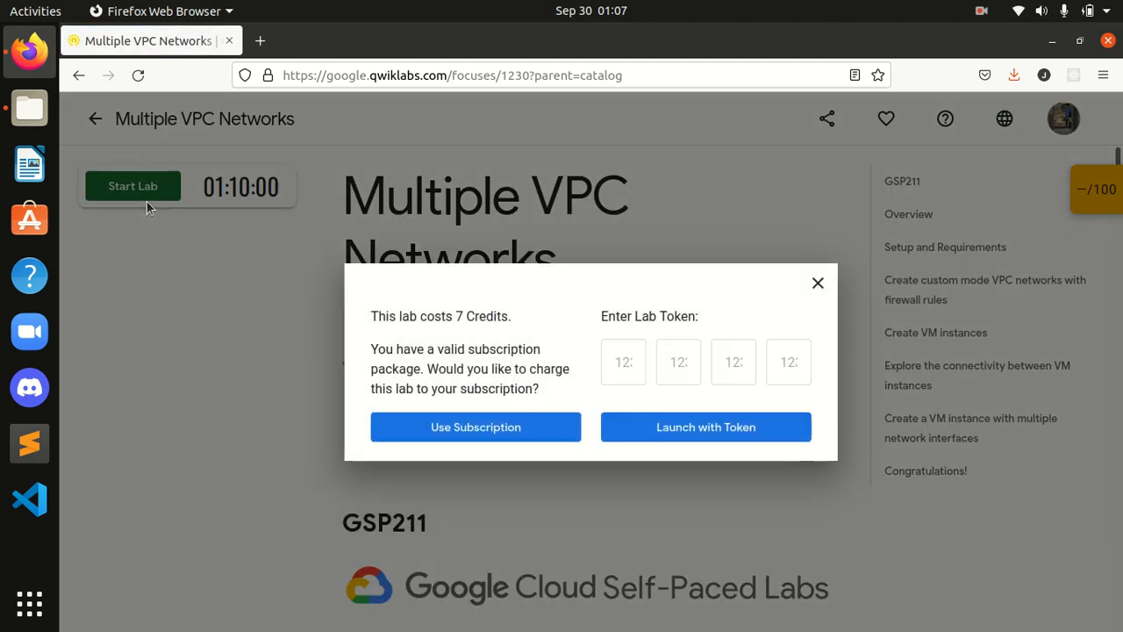
{"action": "left_click", "coordinate": [467, 430]}
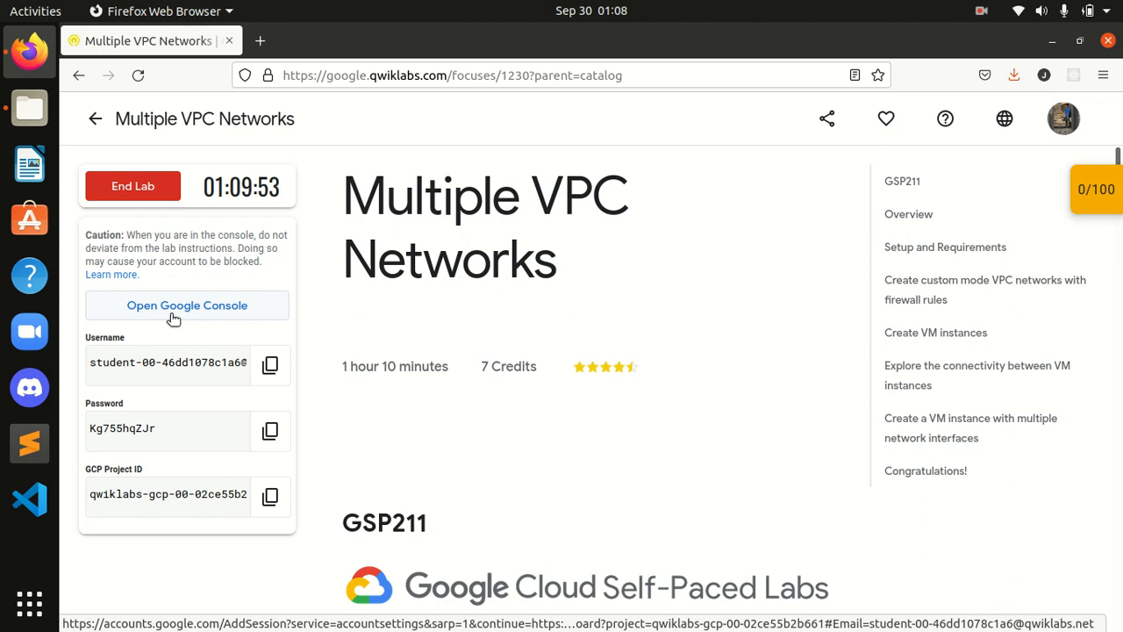
{"action": "left_click", "coordinate": [172, 314]}
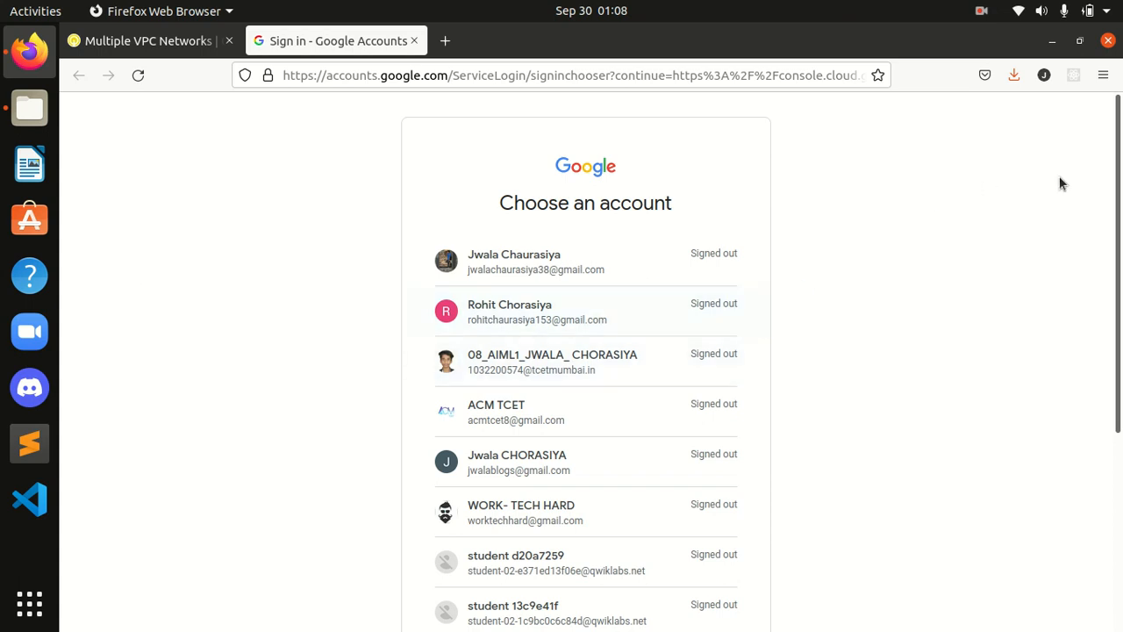
Choose to sign in with another account and submit the username copied from the lab's connection details.
{"action": "left_click_drag", "start_coordinate": [1118, 214], "coordinate": [1114, 347]}
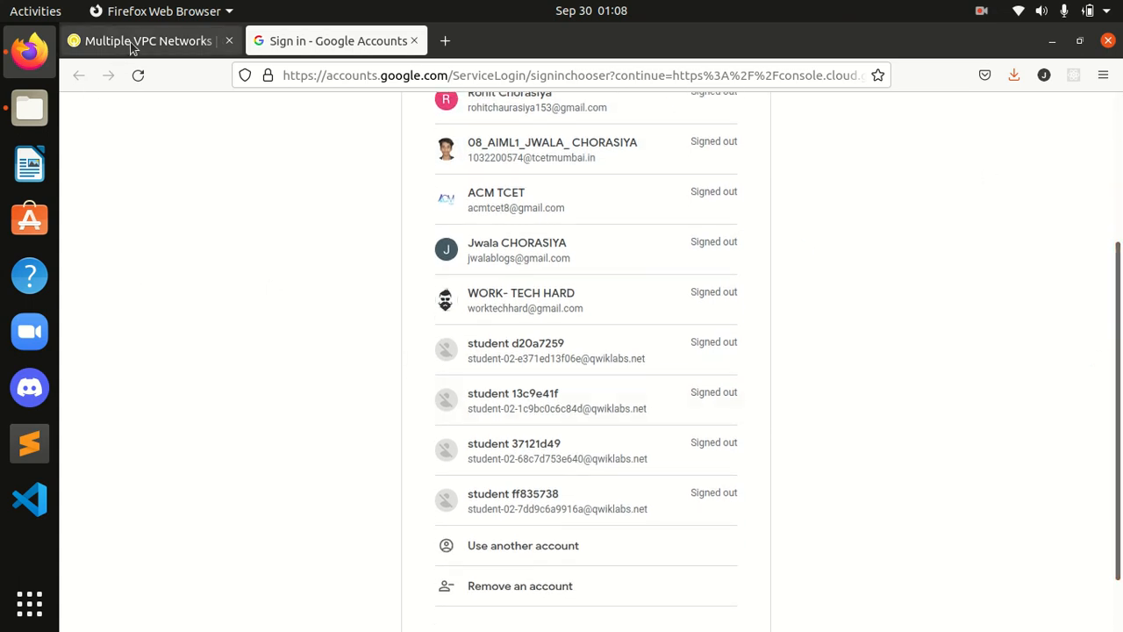
{"action": "left_click", "coordinate": [145, 41]}
{"action": "left_click", "coordinate": [270, 365]}
{"action": "left_click", "coordinate": [338, 41]}
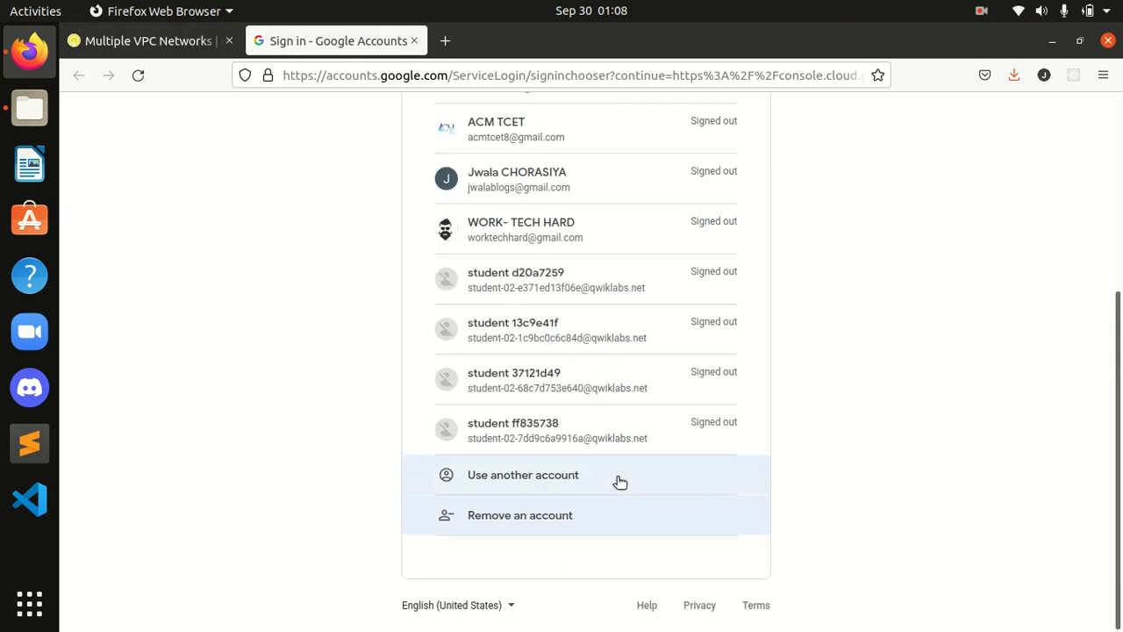
{"action": "left_click_drag", "start_coordinate": [694, 471], "coordinate": [1006, 473]}
{"action": "left_click", "coordinate": [563, 478]}
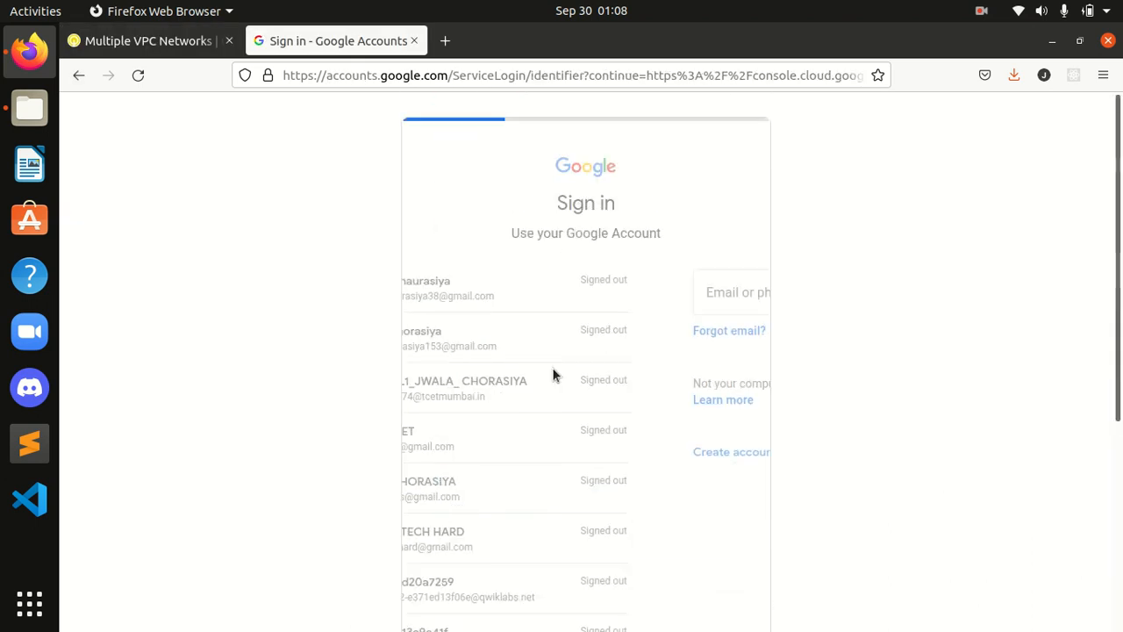
{"action": "left_click", "coordinate": [524, 336]}
{"action": "key", "text": "ctrl+v"}
{"action": "left_click", "coordinate": [697, 491]}
Copy the lab password, submit it on the Google sign-in page, and decline saving the login in the browser.
{"action": "left_click", "coordinate": [147, 41]}
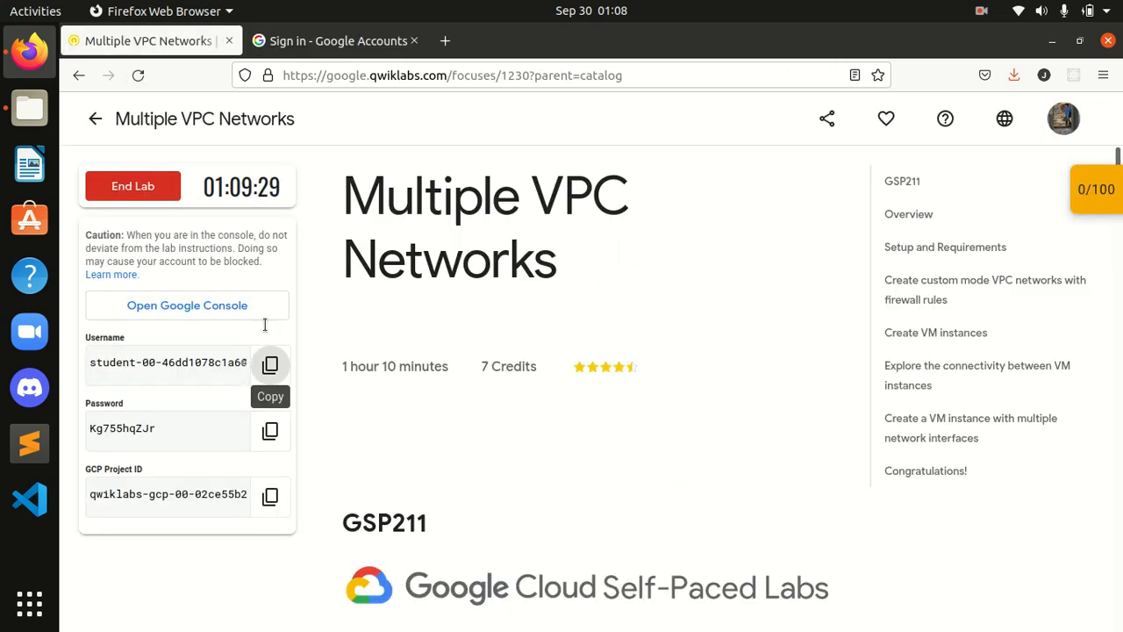
{"action": "left_click", "coordinate": [269, 430]}
{"action": "left_click", "coordinate": [342, 40]}
{"action": "left_click", "coordinate": [508, 361]}
{"action": "key", "text": "ctrl+v"}
{"action": "left_click", "coordinate": [718, 455]}
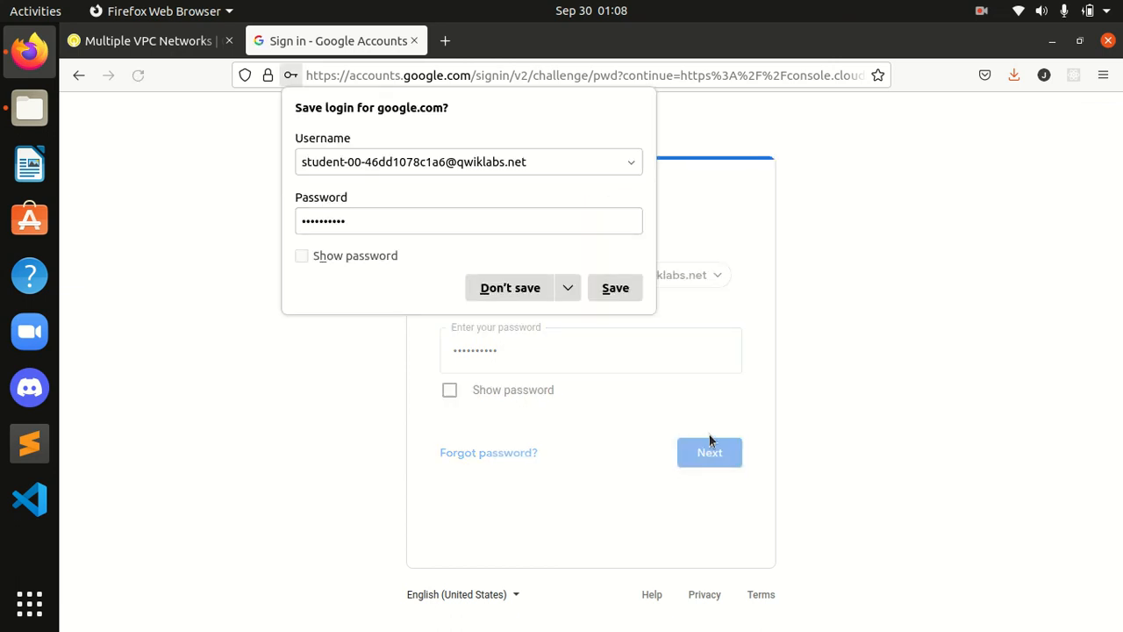
{"action": "left_click", "coordinate": [508, 294]}
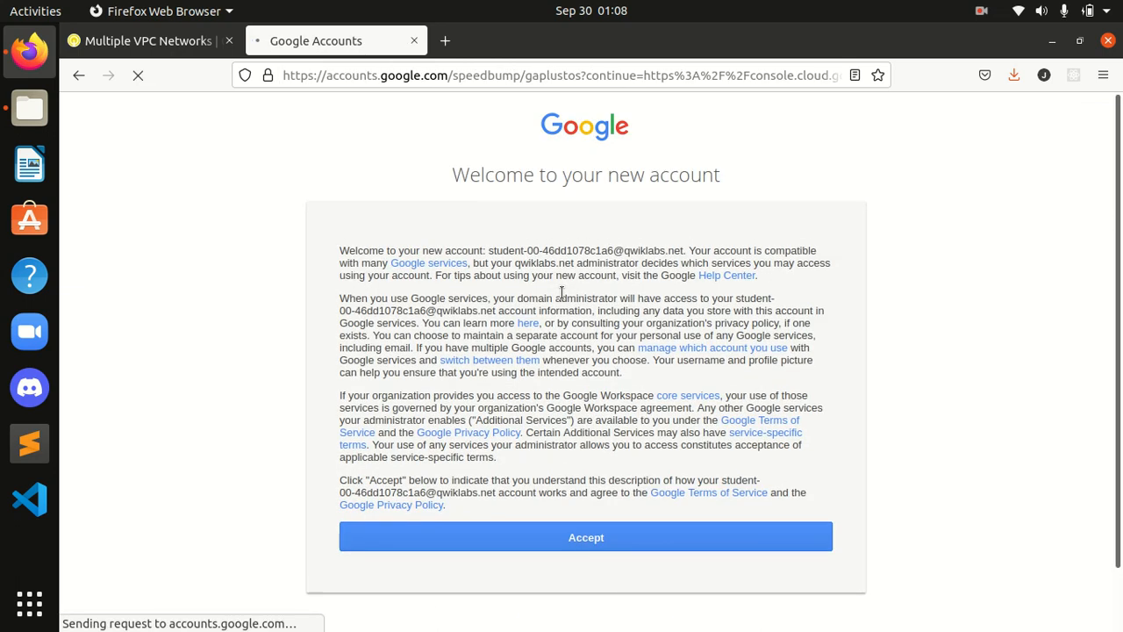
Accept the new account's terms and agree to the Google Cloud Platform Terms of Service with India as the country.
{"action": "left_click", "coordinate": [524, 538]}
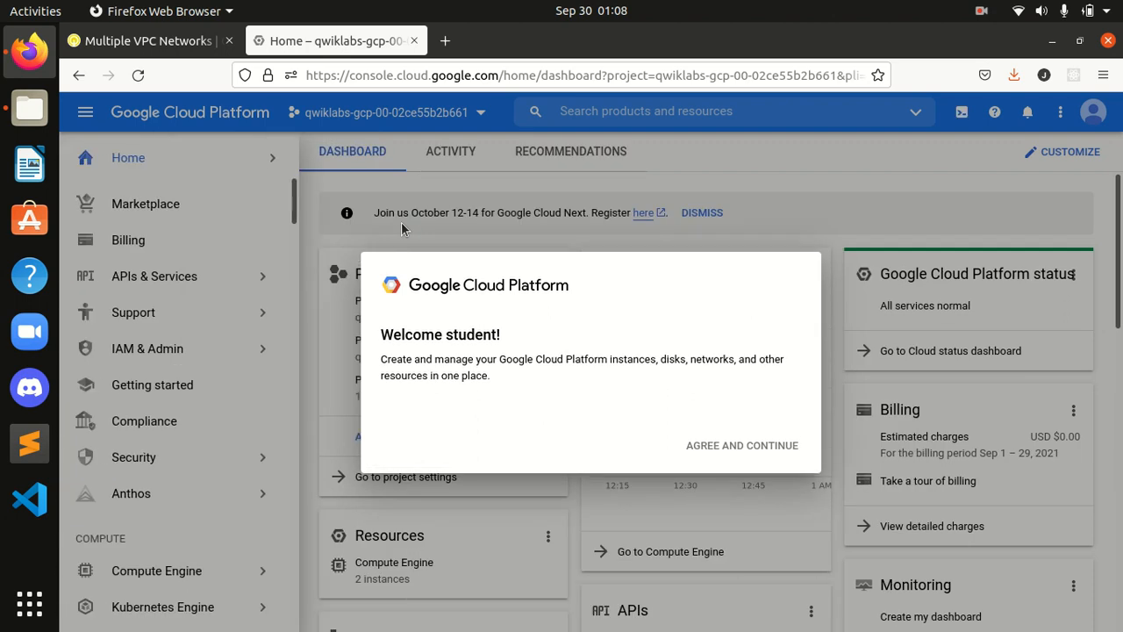
{"action": "left_click", "coordinate": [387, 434]}
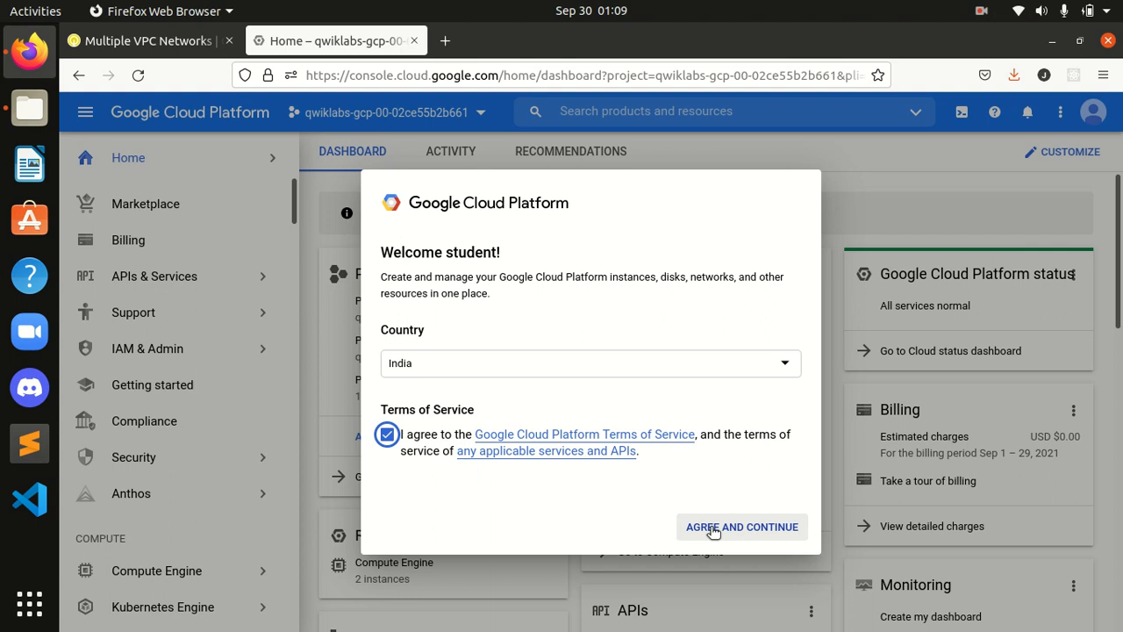
{"action": "left_click", "coordinate": [712, 527]}
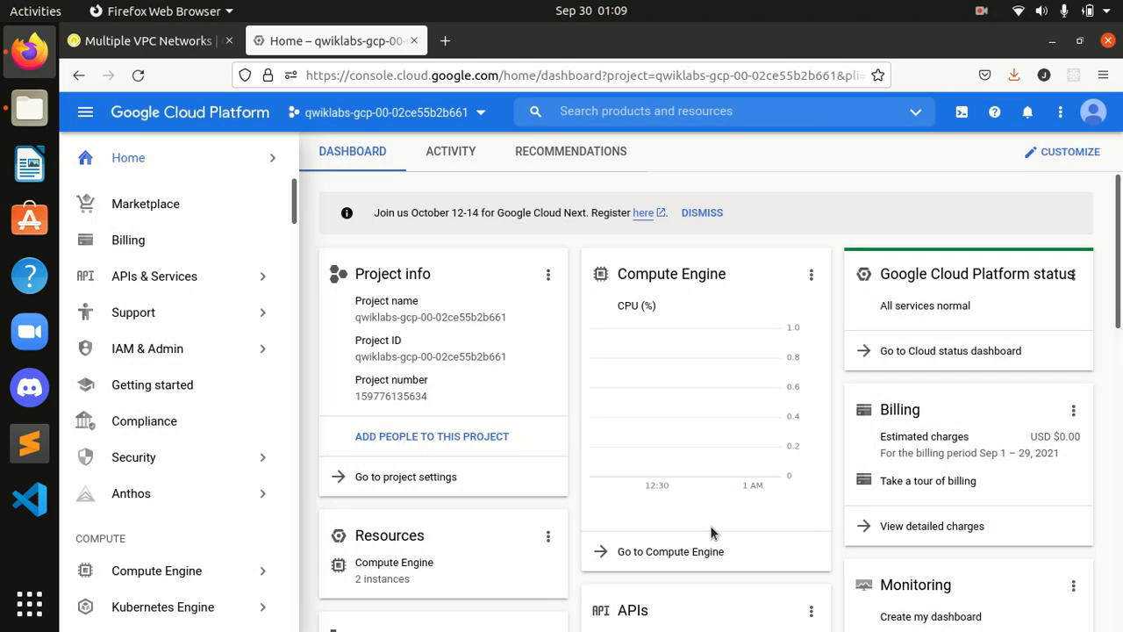
Review the lab's Setup and Requirements instructions, including how to activate Cloud Shell and the first gcloud commands.
{"action": "left_click", "coordinate": [158, 41]}
{"action": "scroll", "coordinate": [716, 289], "scroll_direction": "down", "scroll_amount": 2}
{"action": "scroll", "coordinate": [744, 270], "scroll_direction": "up", "scroll_amount": 2}
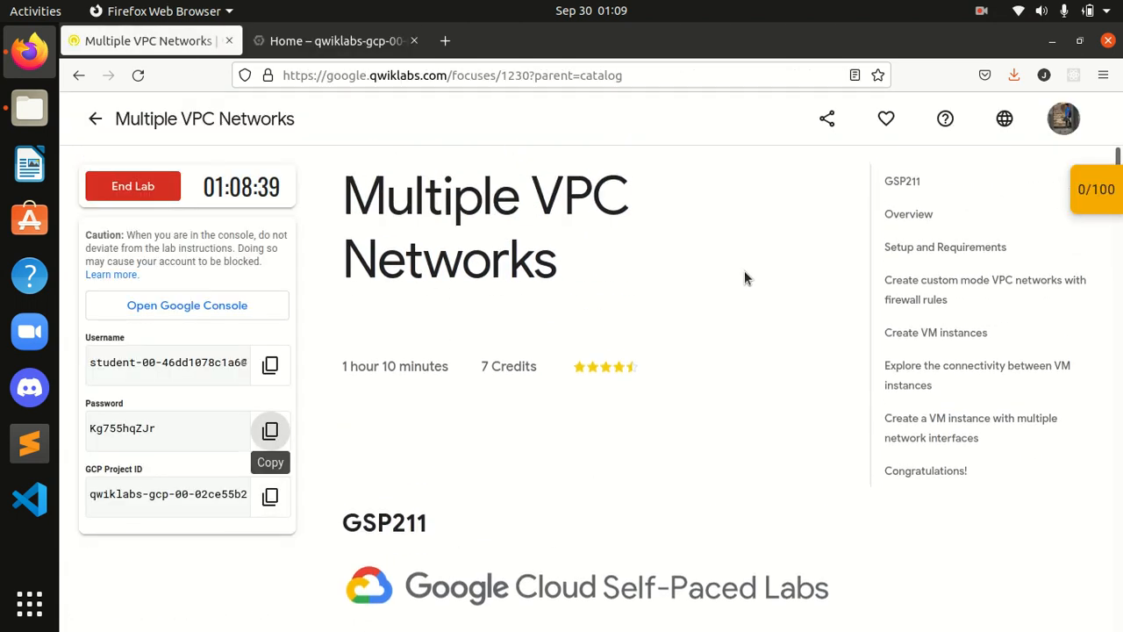
{"action": "left_click", "coordinate": [905, 257]}
{"action": "scroll", "coordinate": [719, 383], "scroll_direction": "down", "scroll_amount": 5}
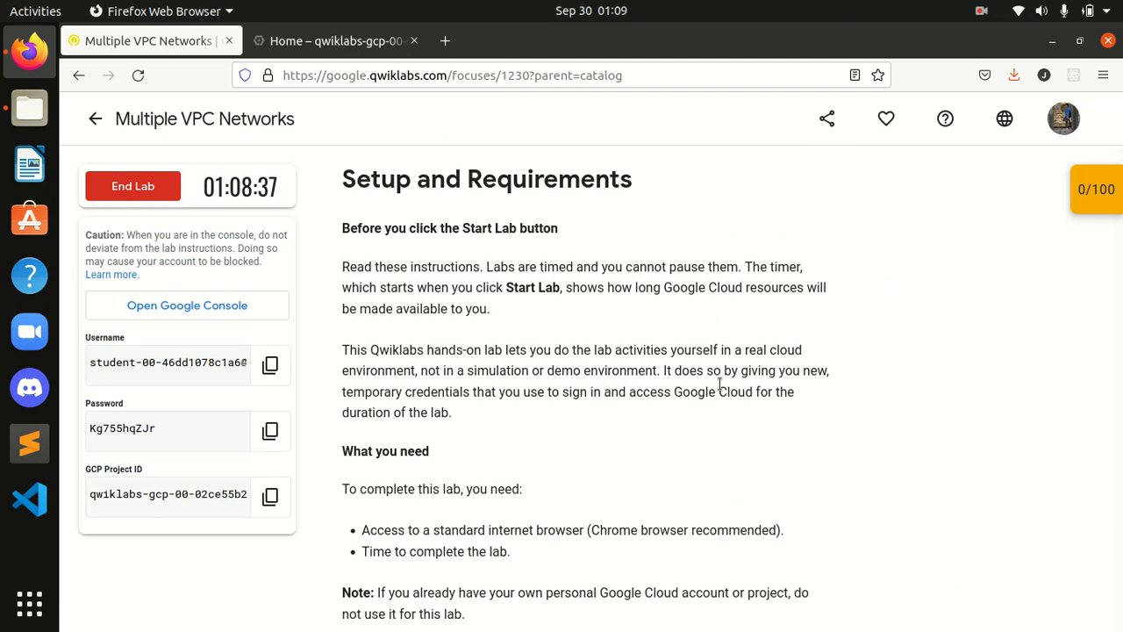
{"action": "scroll", "coordinate": [720, 383], "scroll_direction": "down", "scroll_amount": 12}
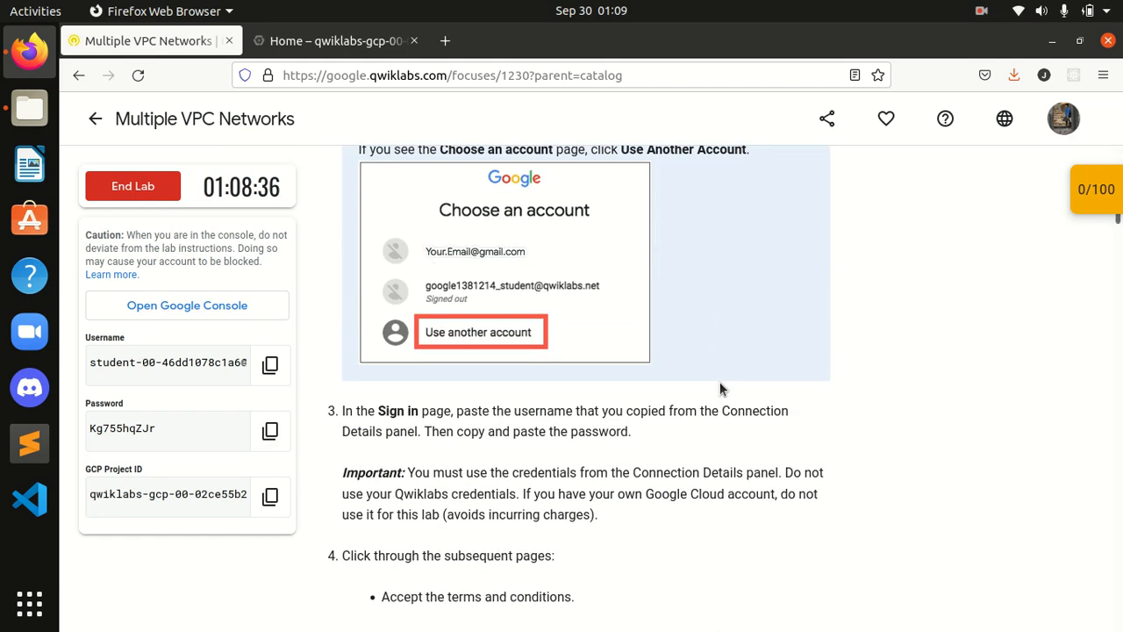
{"action": "scroll", "coordinate": [719, 383], "scroll_direction": "down", "scroll_amount": 10}
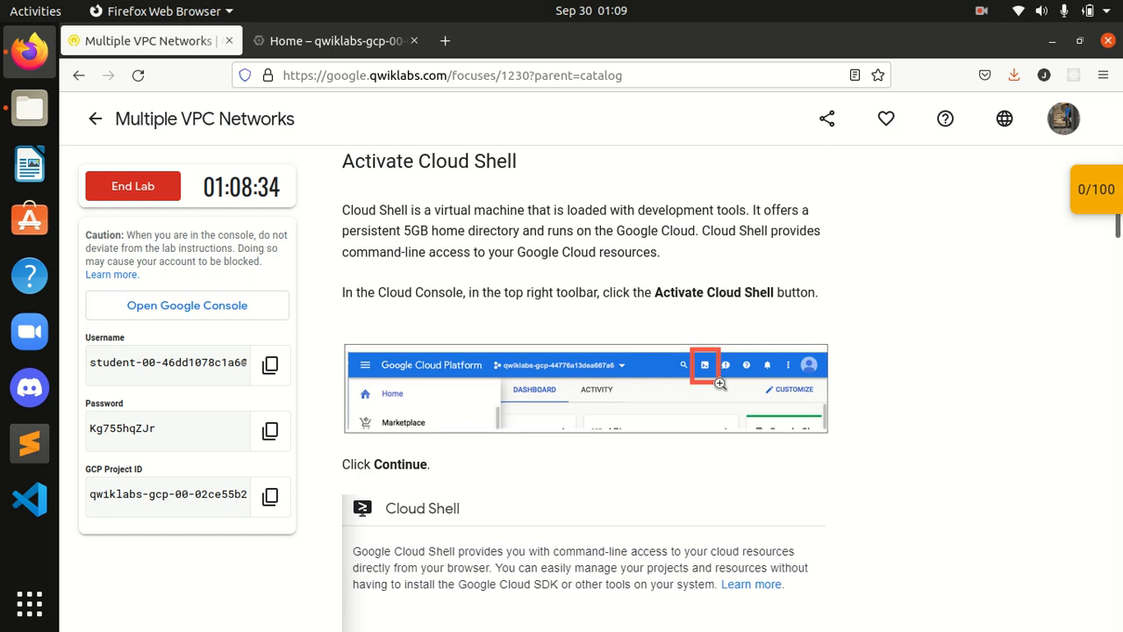
{"action": "scroll", "coordinate": [720, 389], "scroll_direction": "down", "scroll_amount": 10}
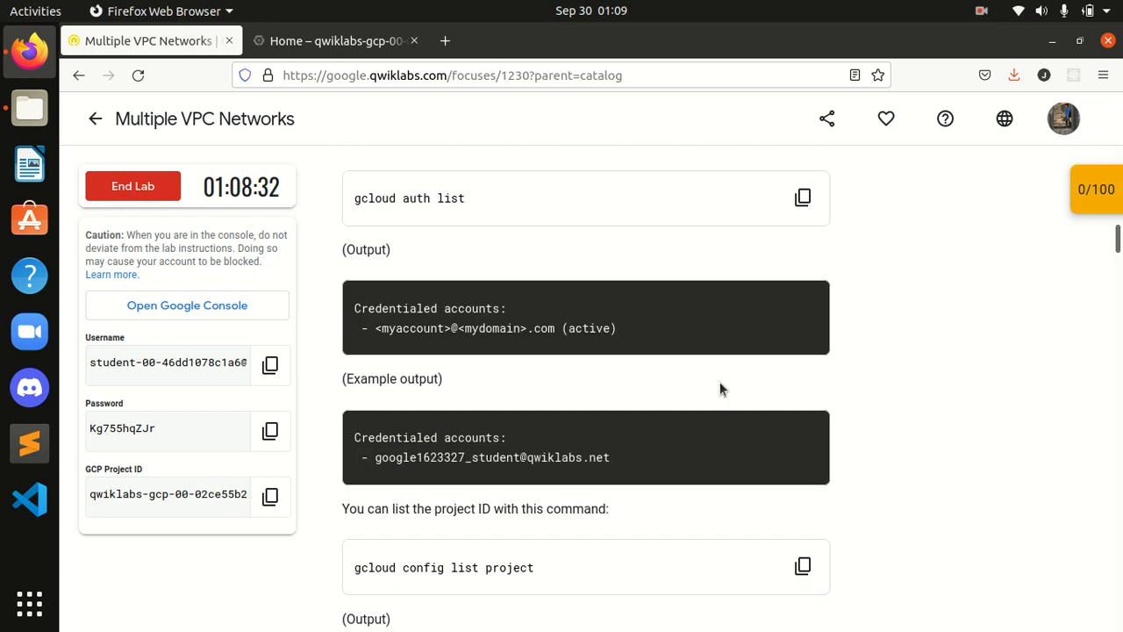
Activate Cloud Shell in the Cloud Console and continue past its introduction.
{"action": "left_click", "coordinate": [322, 40]}
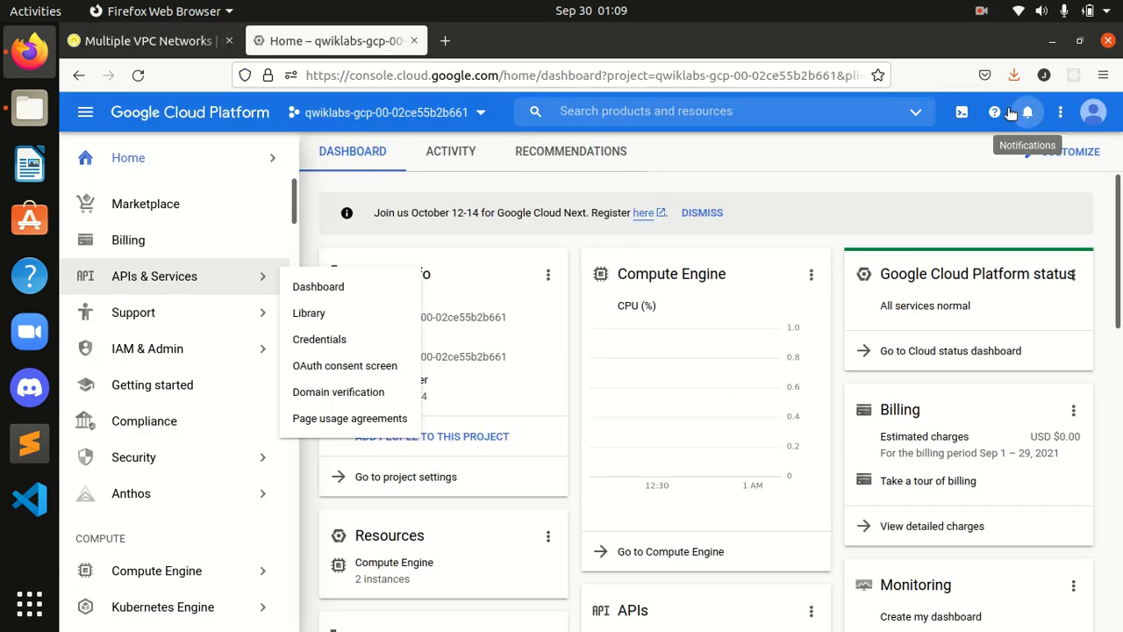
{"action": "left_click", "coordinate": [964, 115]}
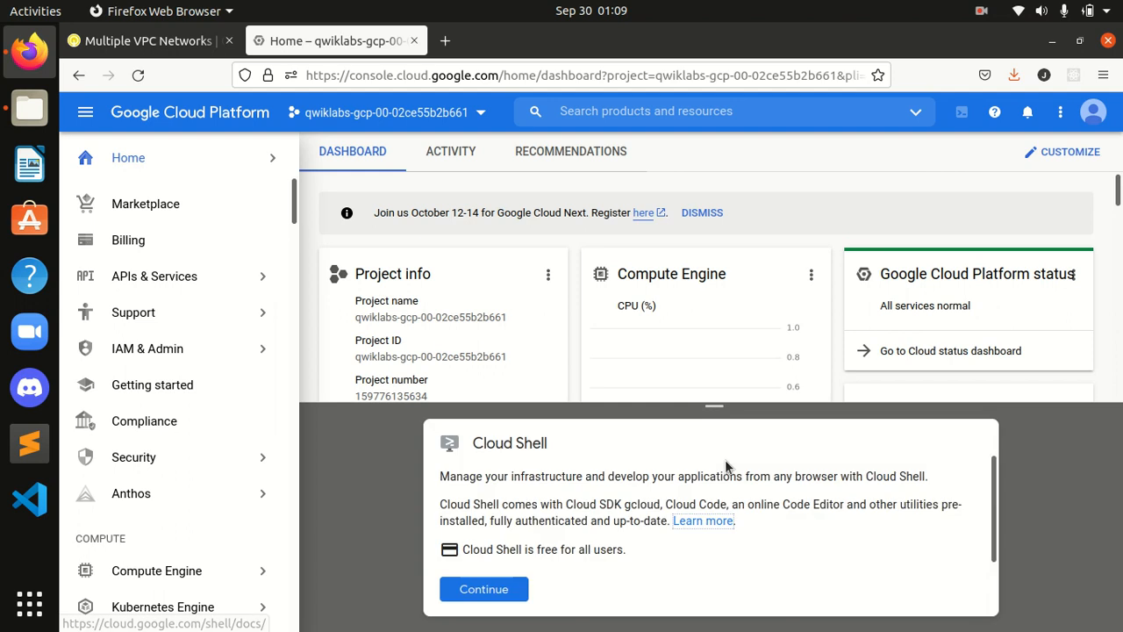
{"action": "left_click", "coordinate": [454, 587]}
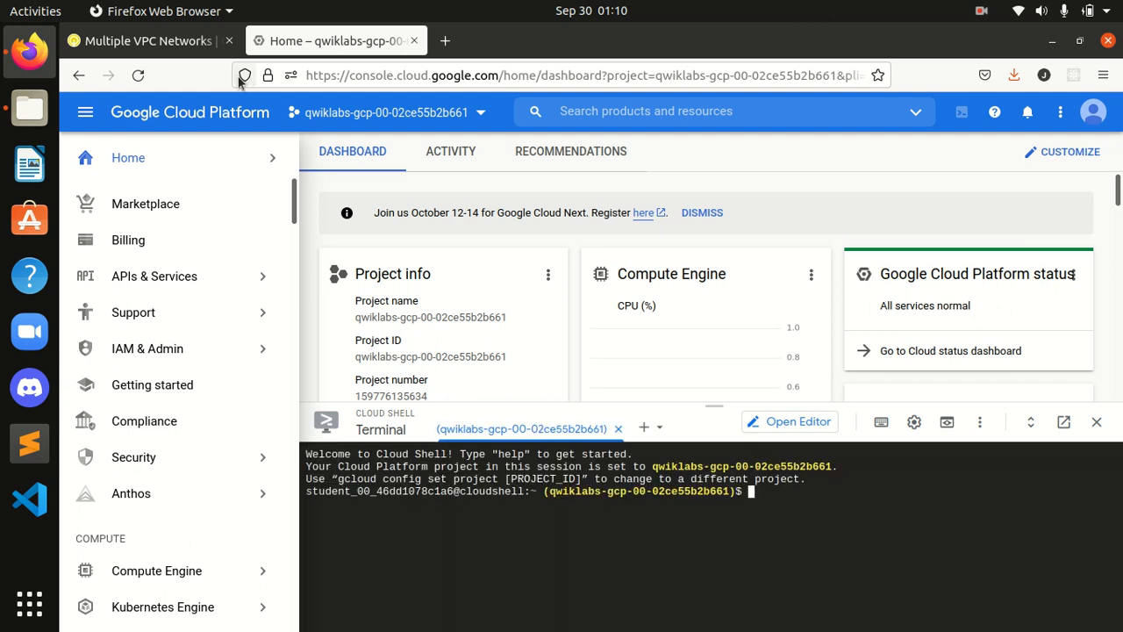
Copy gcloud auth list from the lab instructions, run it in Cloud Shell, and authorize the API call.
{"action": "left_click", "coordinate": [144, 41]}
{"action": "left_click", "coordinate": [786, 385]}
{"action": "left_click", "coordinate": [333, 40]}
{"action": "key", "text": "ctrl+v"}
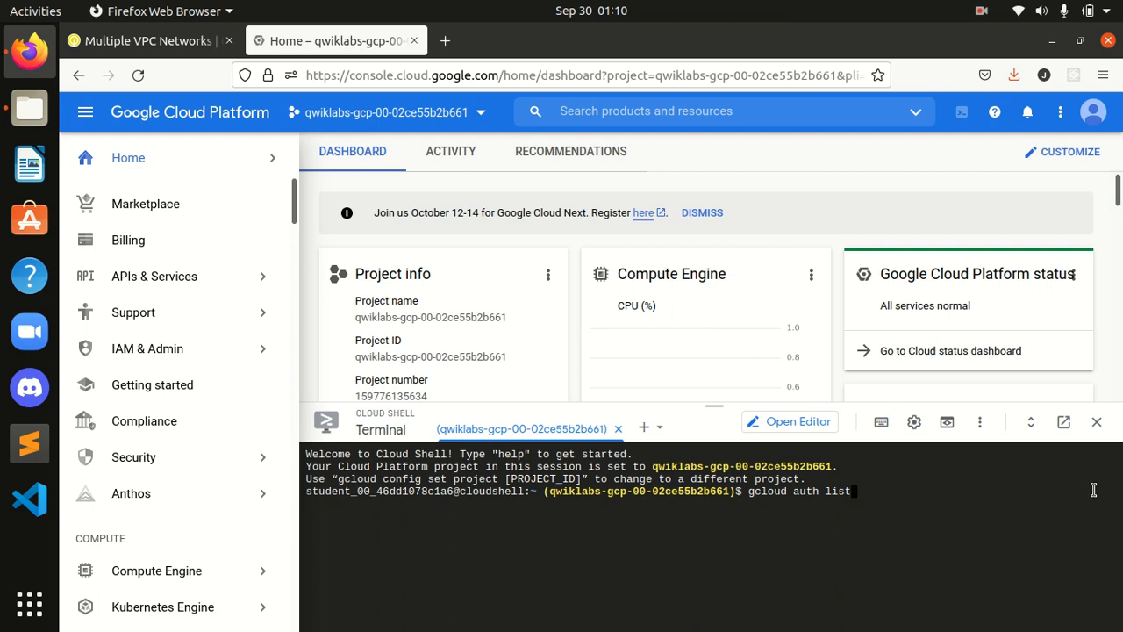
{"action": "key", "text": "Return"}
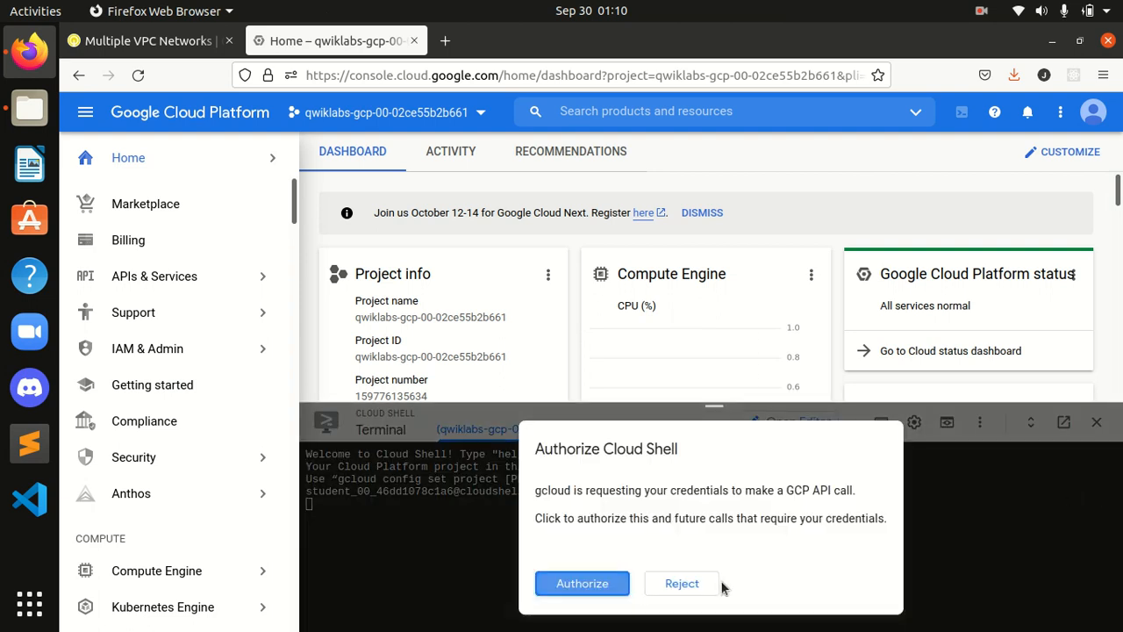
{"action": "left_click", "coordinate": [601, 581]}
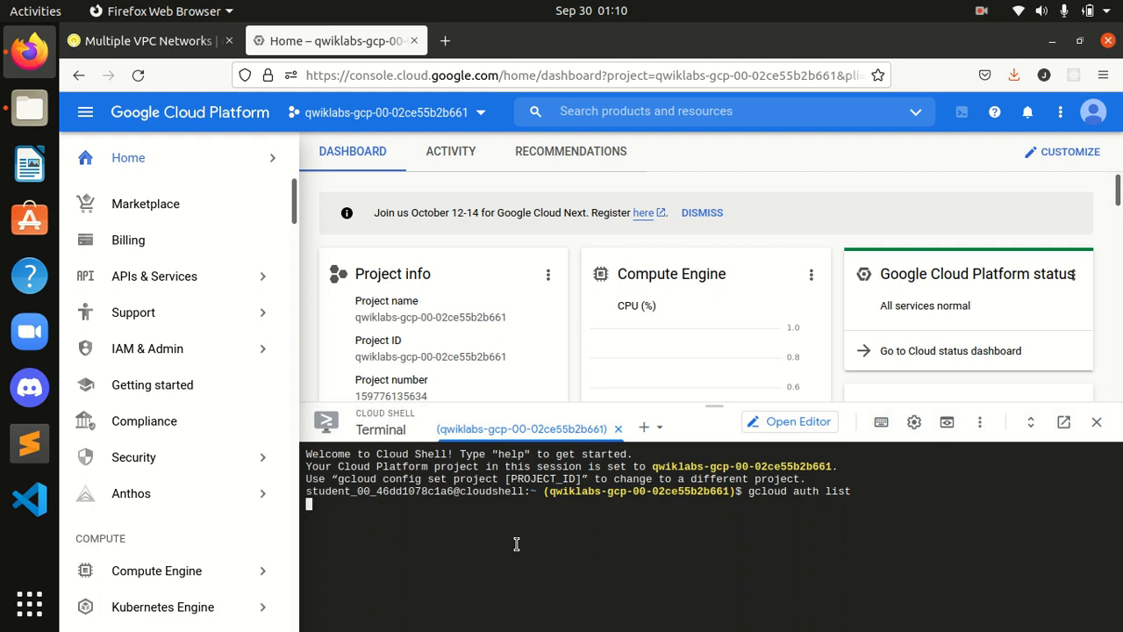
Copy gcloud config list project from the lab instructions and run it in Cloud Shell.
{"action": "left_click", "coordinate": [175, 44]}
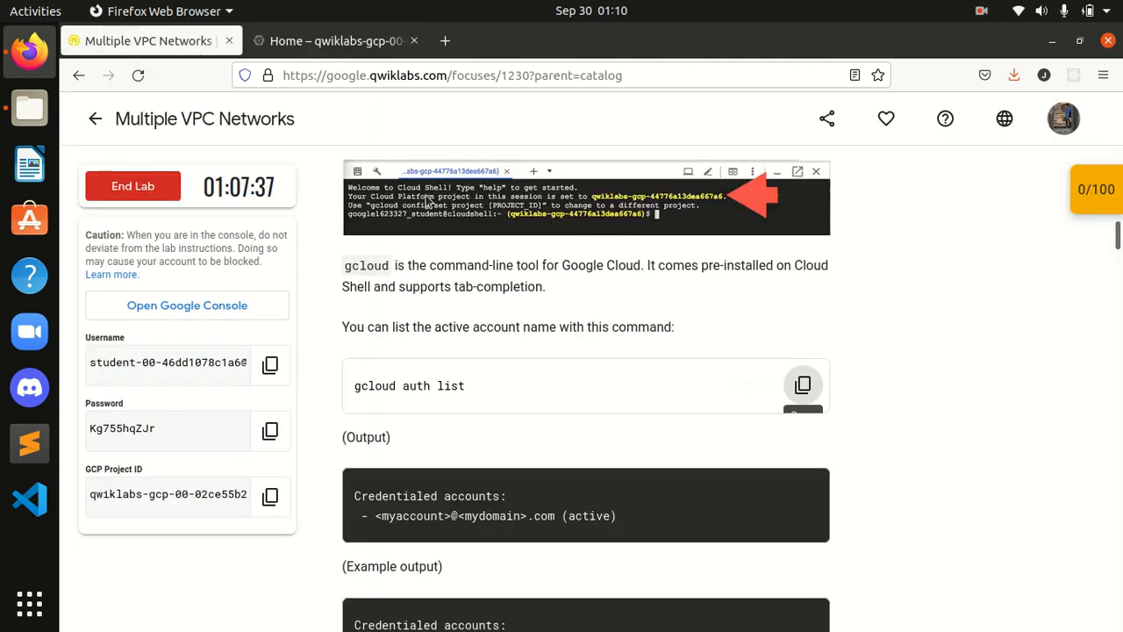
{"action": "scroll", "coordinate": [639, 431], "scroll_direction": "down", "scroll_amount": 5}
{"action": "left_click", "coordinate": [802, 378]}
{"action": "left_click", "coordinate": [341, 42]}
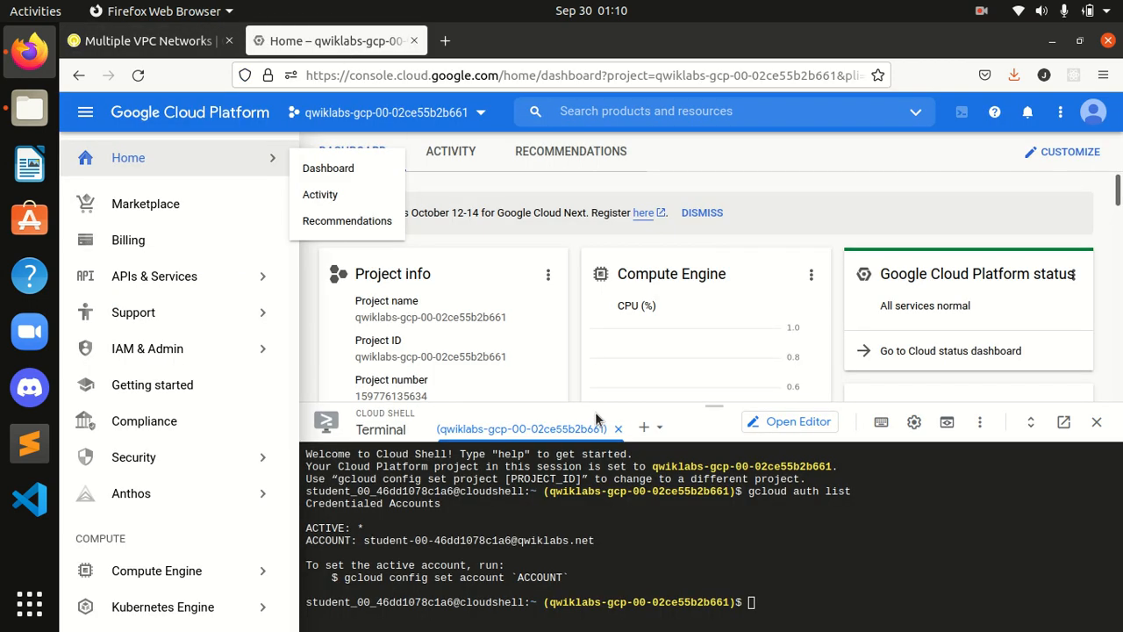
{"action": "key", "text": "ctrl+v"}
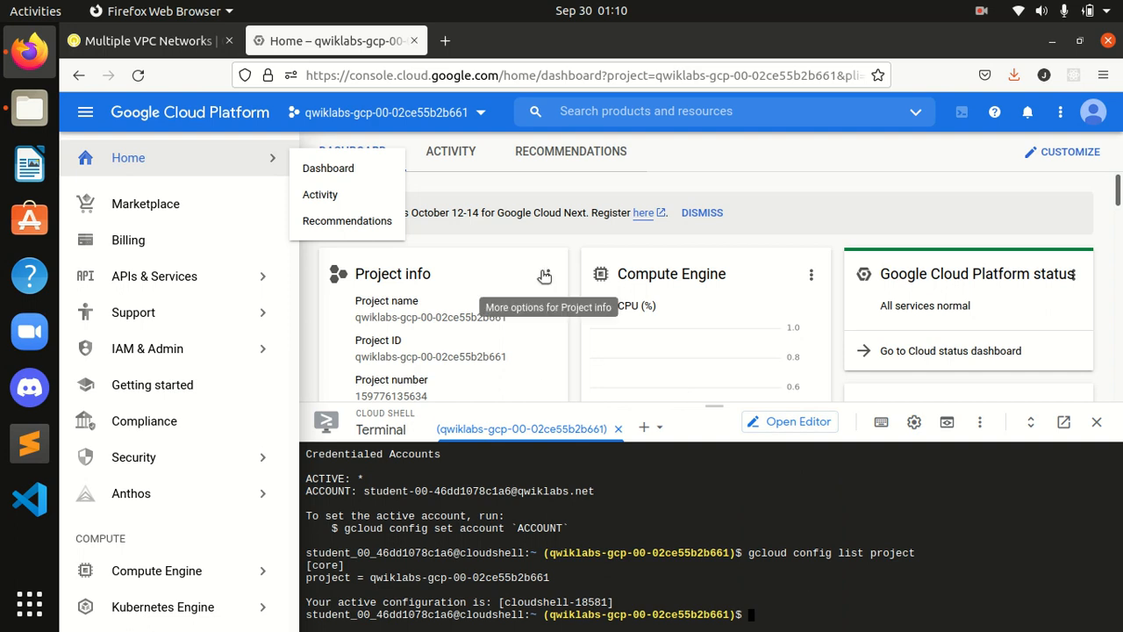
Go to the lab instructions for creating custom mode VPC networks with firewall rules and the managementnet network.
{"action": "left_click", "coordinate": [140, 40]}
{"action": "scroll", "coordinate": [736, 405], "scroll_direction": "down", "scroll_amount": 2}
{"action": "scroll", "coordinate": [737, 399], "scroll_direction": "down", "scroll_amount": 7}
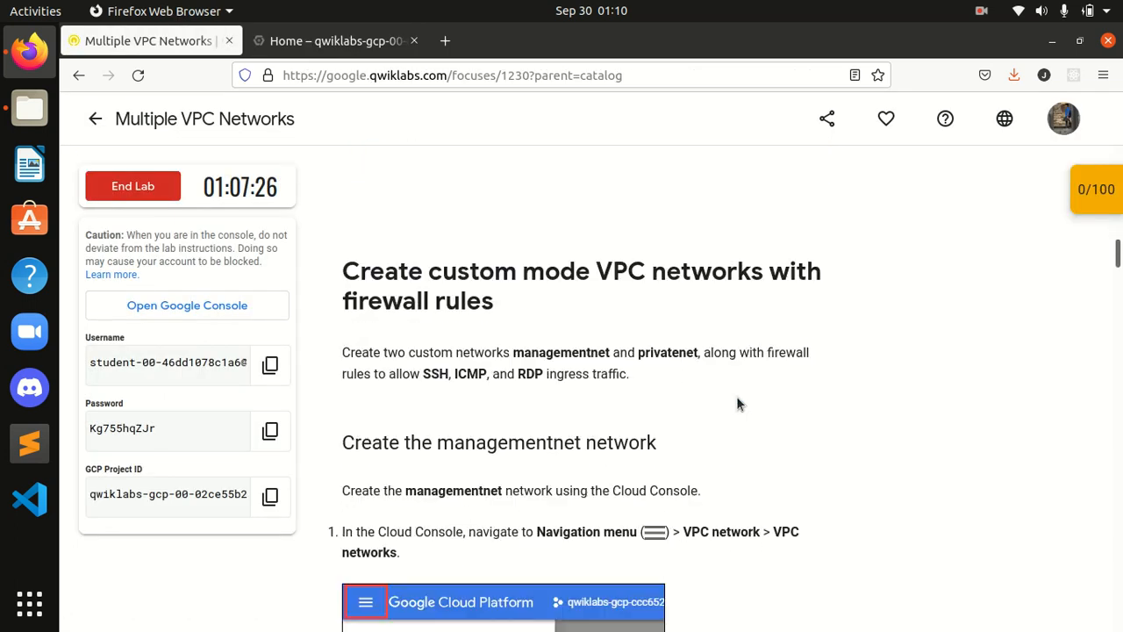
{"action": "scroll", "coordinate": [719, 377], "scroll_direction": "up", "scroll_amount": 2}
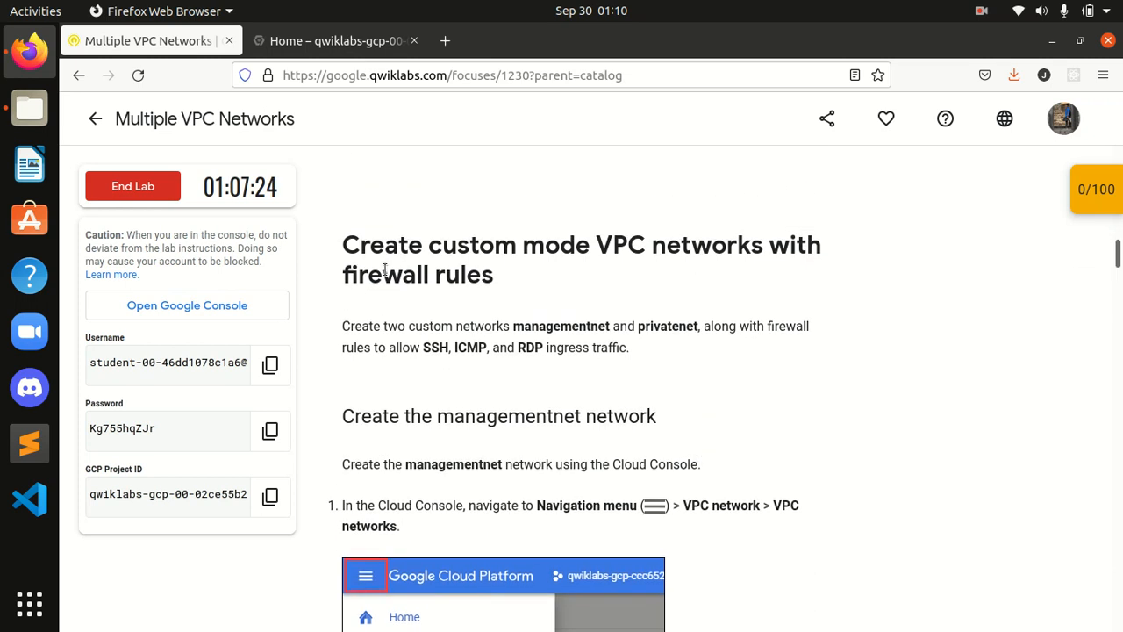
Read the lab instructions on where to find VPC networks in the Cloud Console.
{"action": "left_click_drag", "start_coordinate": [336, 255], "coordinate": [544, 277]}
{"action": "left_click", "coordinate": [544, 277]}
{"action": "scroll", "coordinate": [501, 315], "scroll_direction": "down", "scroll_amount": 2}
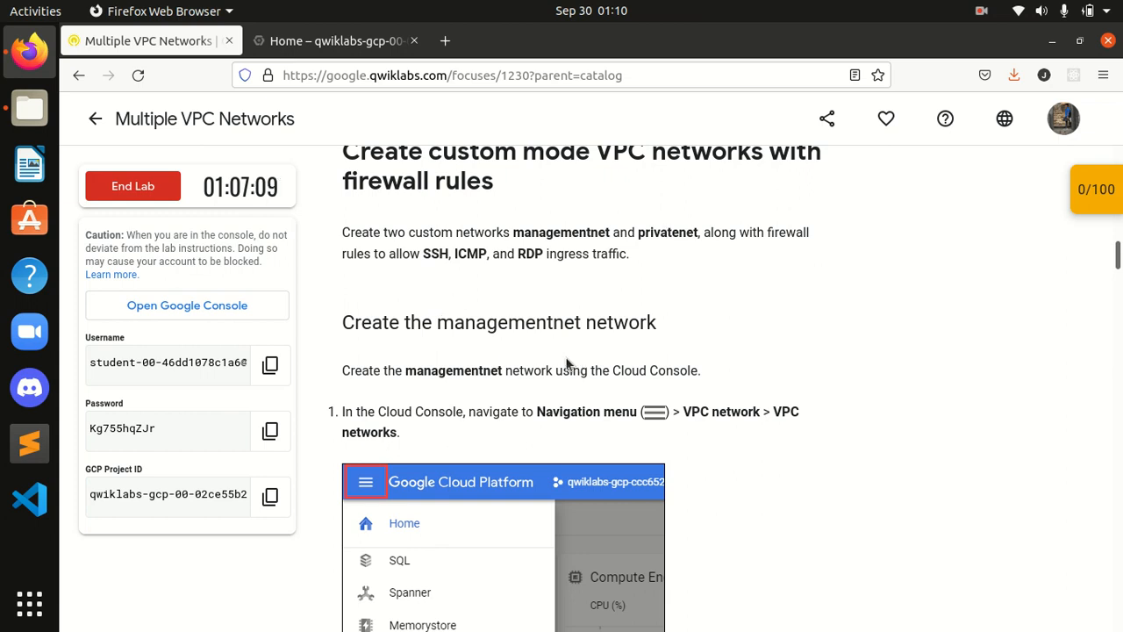
{"action": "scroll", "coordinate": [506, 357], "scroll_direction": "down", "scroll_amount": 2}
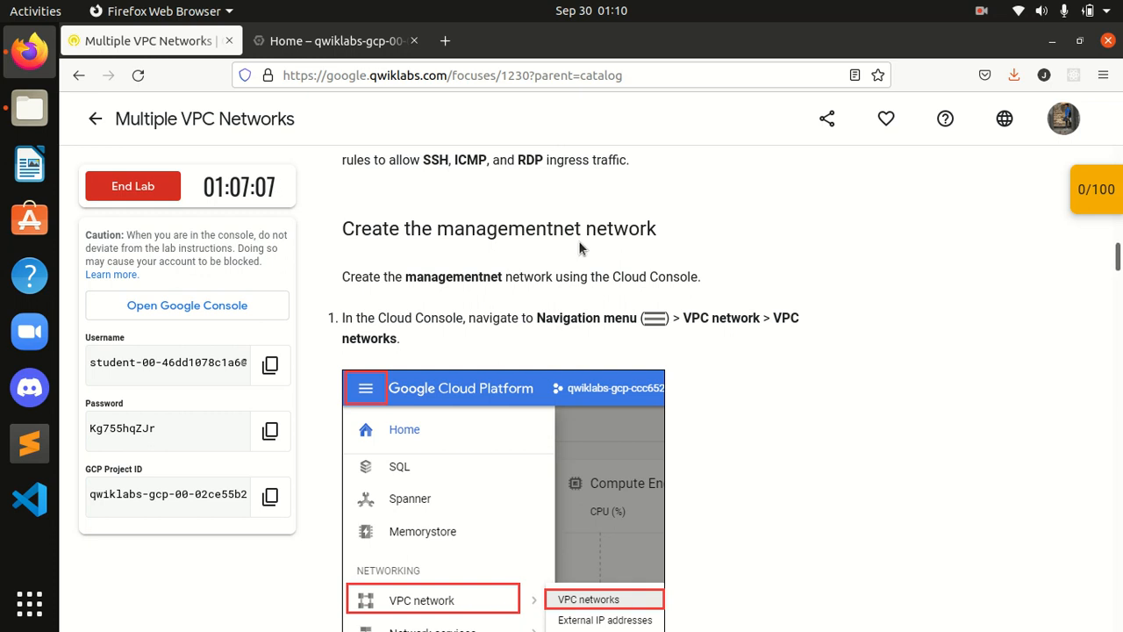
{"action": "scroll", "coordinate": [592, 241], "scroll_direction": "down", "scroll_amount": 2}
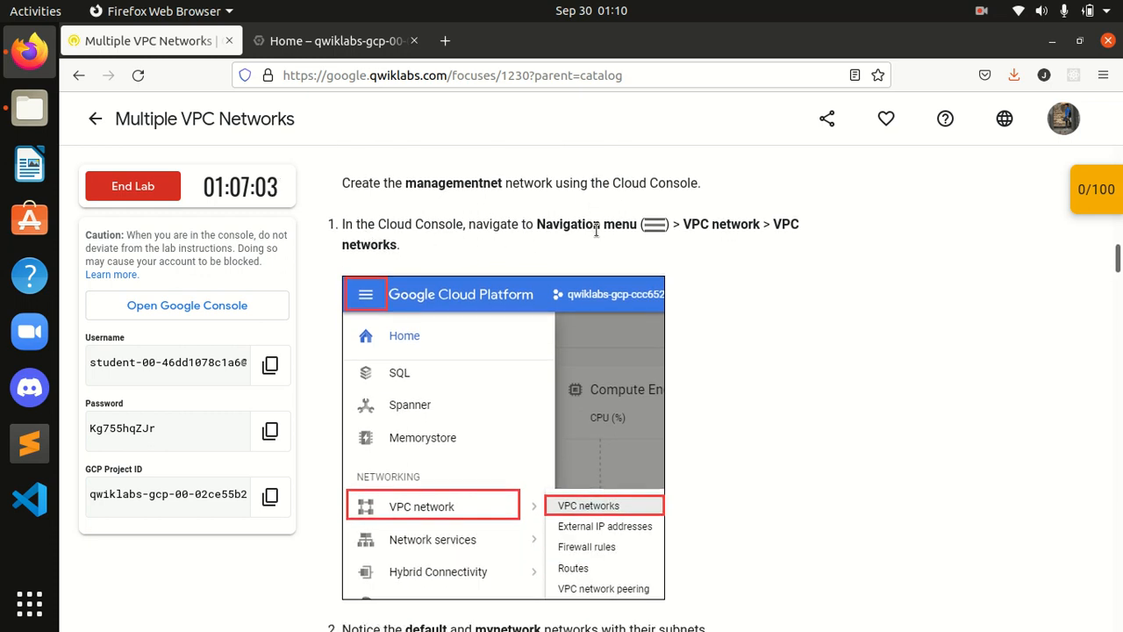
{"action": "left_click_drag", "start_coordinate": [685, 222], "coordinate": [802, 226]}
{"action": "left_click", "coordinate": [798, 231]}
Open the VPC networks page in the Cloud Console and reduce the height of the Cloud Shell terminal.
{"action": "left_click", "coordinate": [334, 40]}
{"action": "scroll", "coordinate": [252, 292], "scroll_direction": "down", "scroll_amount": 3}
{"action": "scroll", "coordinate": [254, 293], "scroll_direction": "up", "scroll_amount": 1}
{"action": "scroll", "coordinate": [255, 293], "scroll_direction": "down", "scroll_amount": 6}
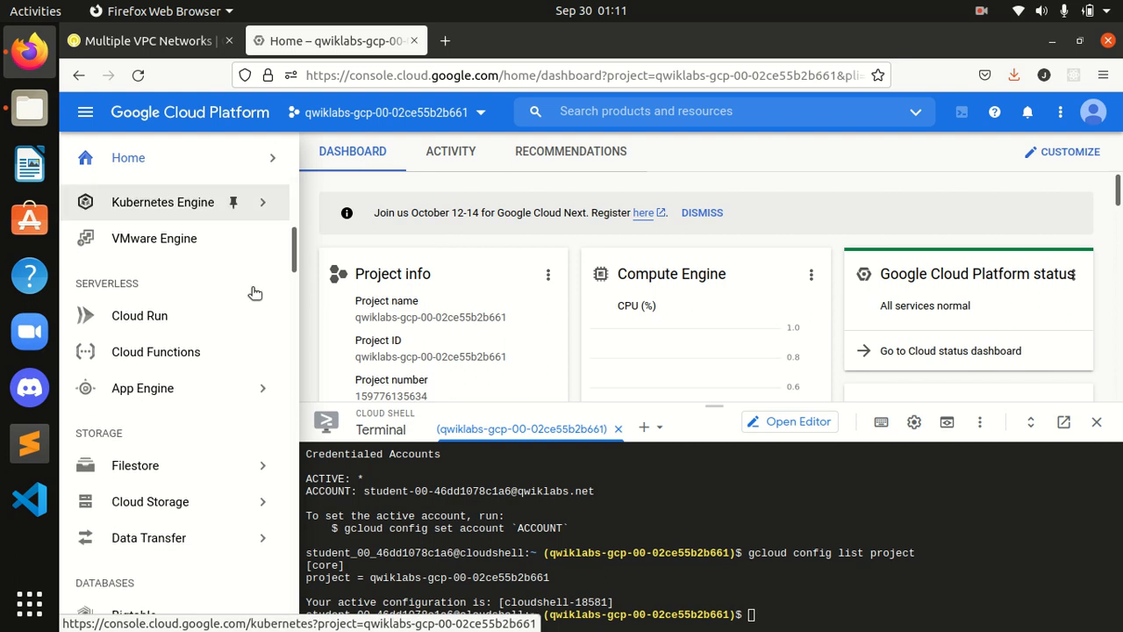
{"action": "scroll", "coordinate": [254, 292], "scroll_direction": "down", "scroll_amount": 6}
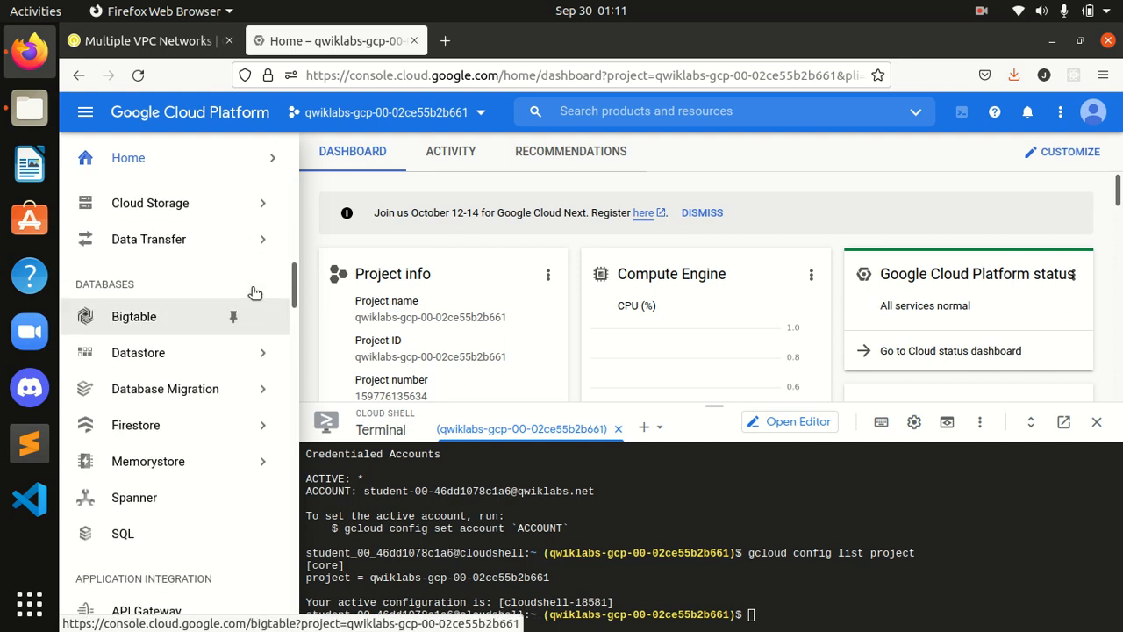
{"action": "scroll", "coordinate": [255, 292], "scroll_direction": "down", "scroll_amount": 2}
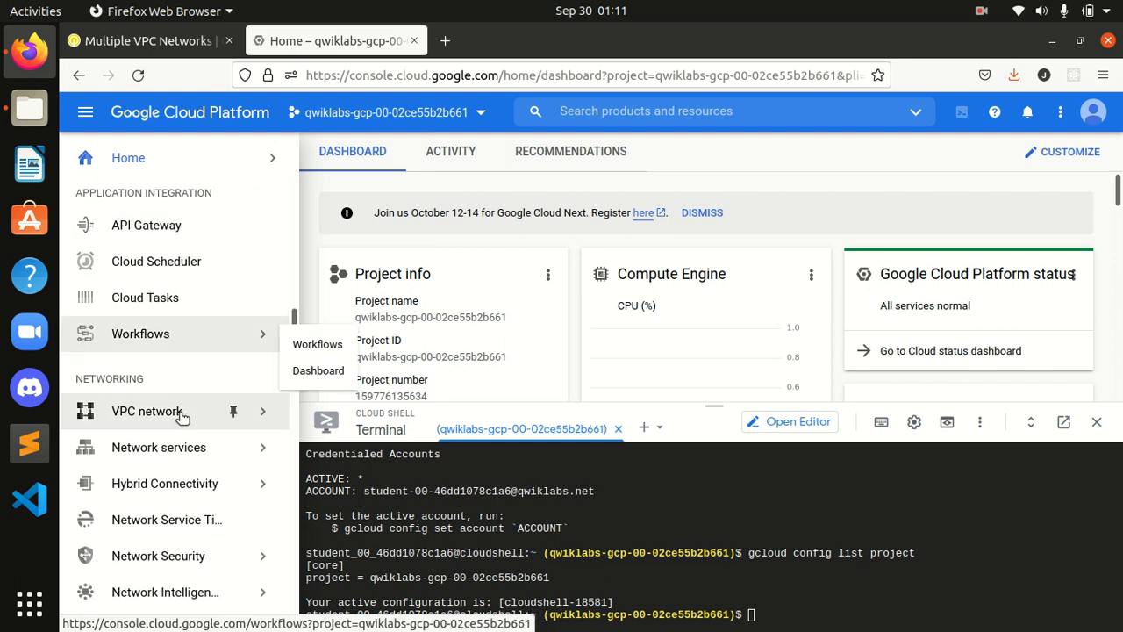
{"action": "mouse_move", "coordinate": [183, 418]}
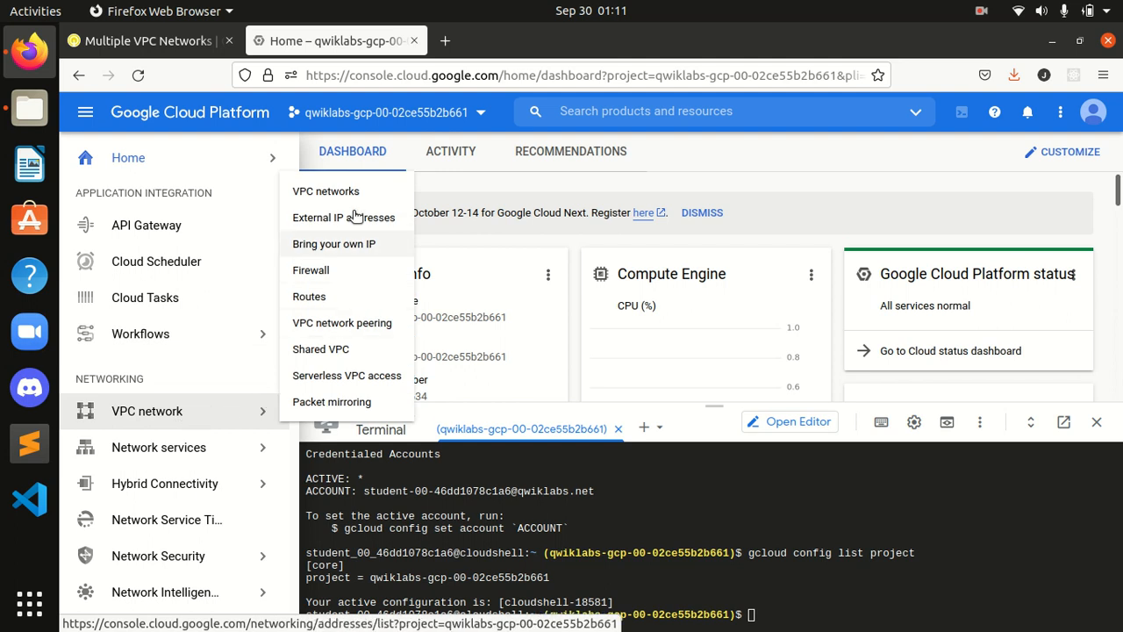
{"action": "left_click", "coordinate": [333, 201]}
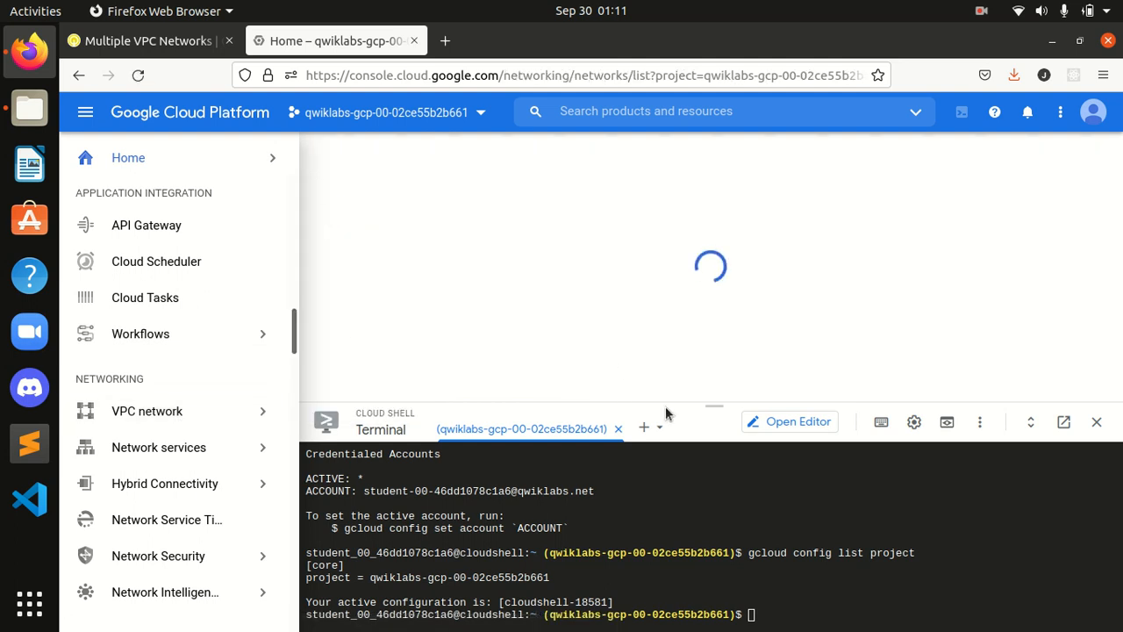
{"action": "left_click_drag", "start_coordinate": [713, 403], "coordinate": [713, 444]}
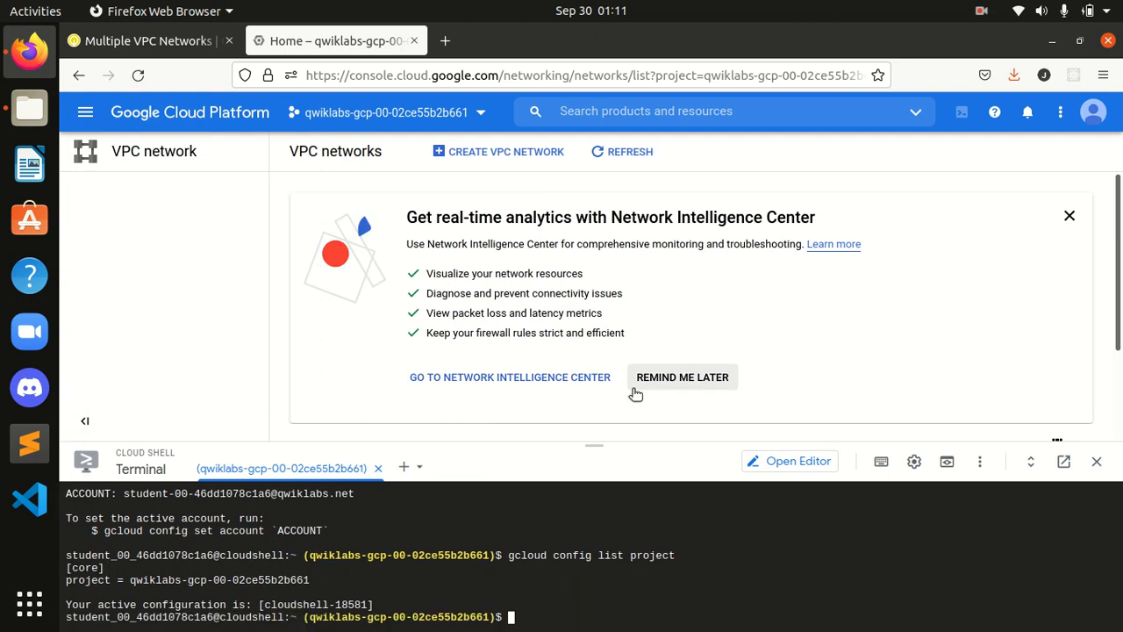
Review the lab steps on the default and mynetwork networks and on creating the managementnet network.
{"action": "left_click", "coordinate": [175, 40]}
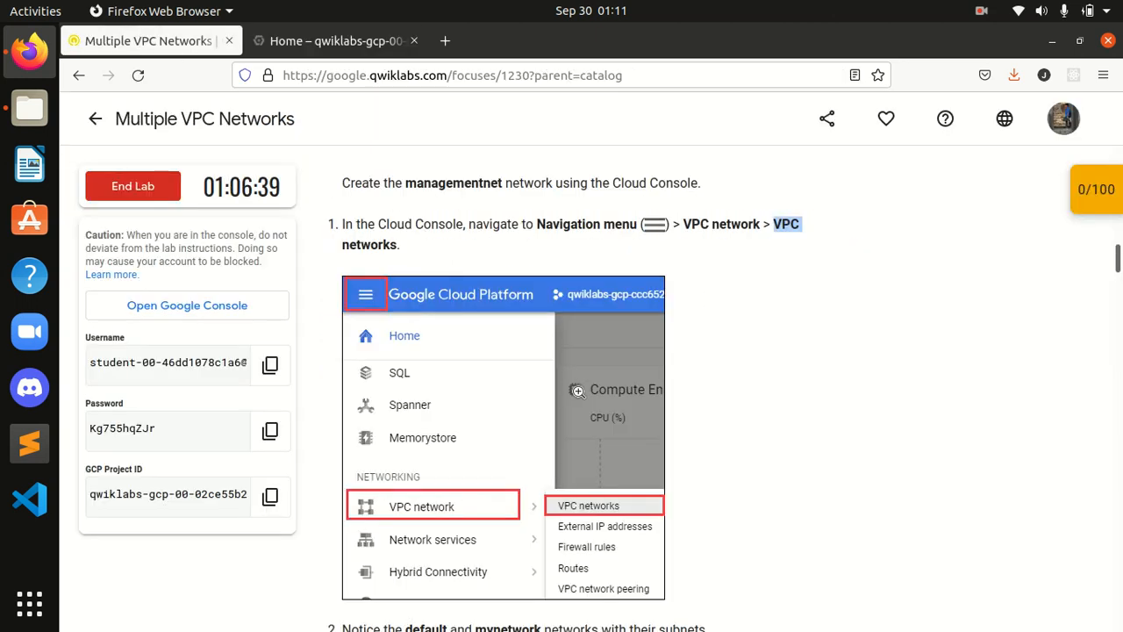
{"action": "scroll", "coordinate": [579, 389], "scroll_direction": "down", "scroll_amount": 4}
{"action": "scroll", "coordinate": [579, 388], "scroll_direction": "down", "scroll_amount": 2}
{"action": "scroll", "coordinate": [579, 389], "scroll_direction": "up", "scroll_amount": 6}
{"action": "scroll", "coordinate": [579, 390], "scroll_direction": "down", "scroll_amount": 6}
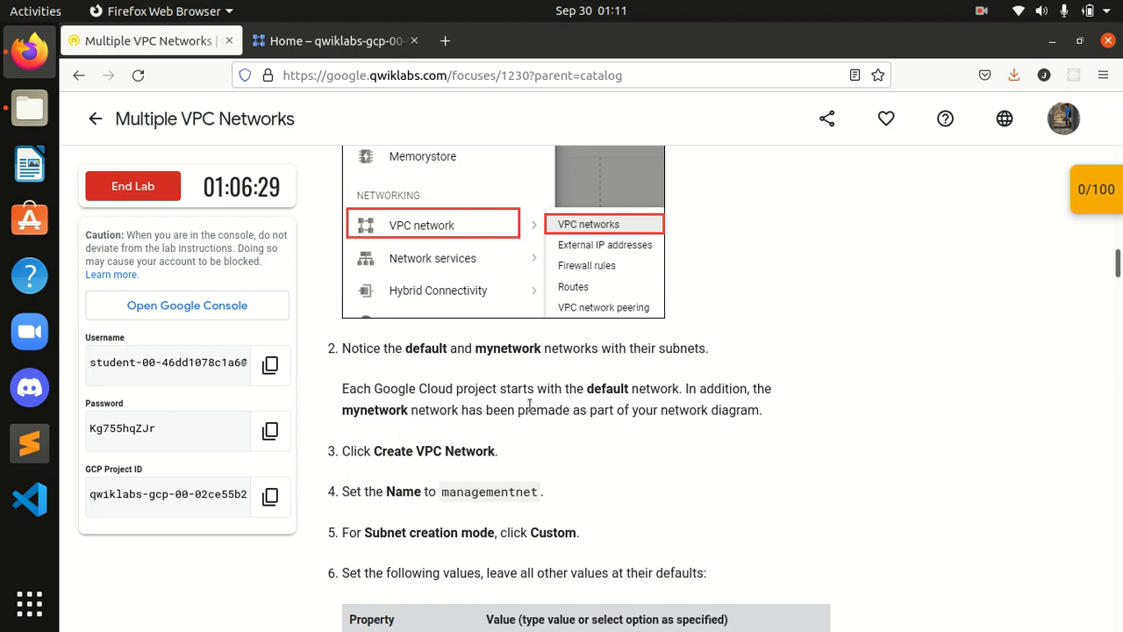
{"action": "scroll", "coordinate": [575, 409], "scroll_direction": "down", "scroll_amount": 2}
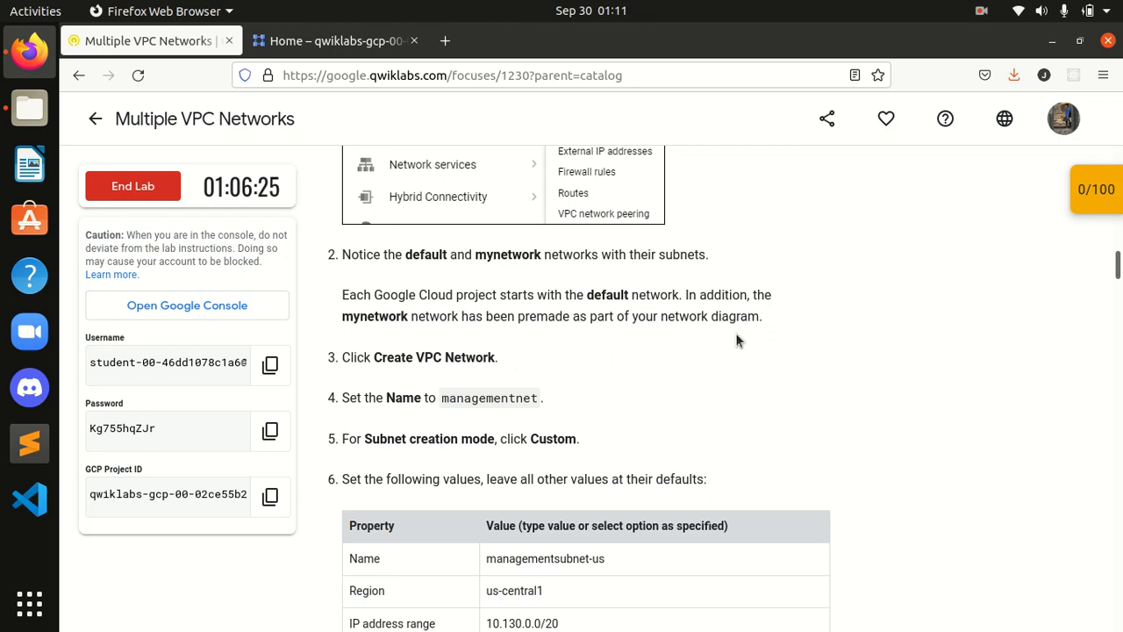
{"action": "left_click", "coordinate": [342, 41]}
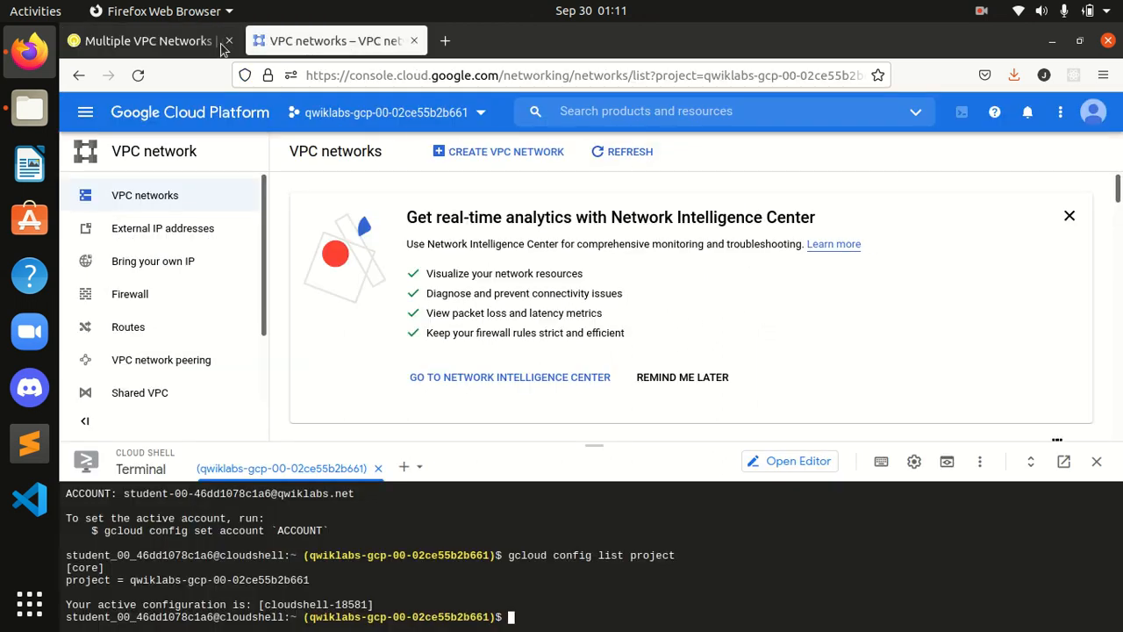
{"action": "left_click", "coordinate": [171, 42]}
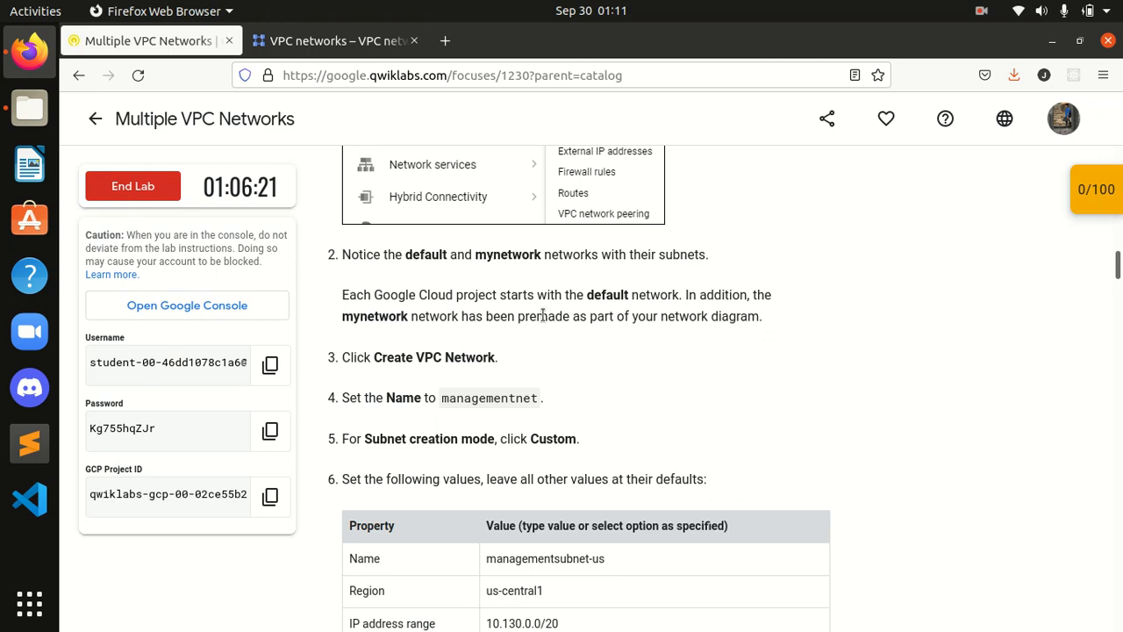
Start creating a VPC network in the Cloud Console and set its name to managementnet, copied from the lab instructions.
{"action": "left_click", "coordinate": [316, 44]}
{"action": "left_click", "coordinate": [502, 151]}
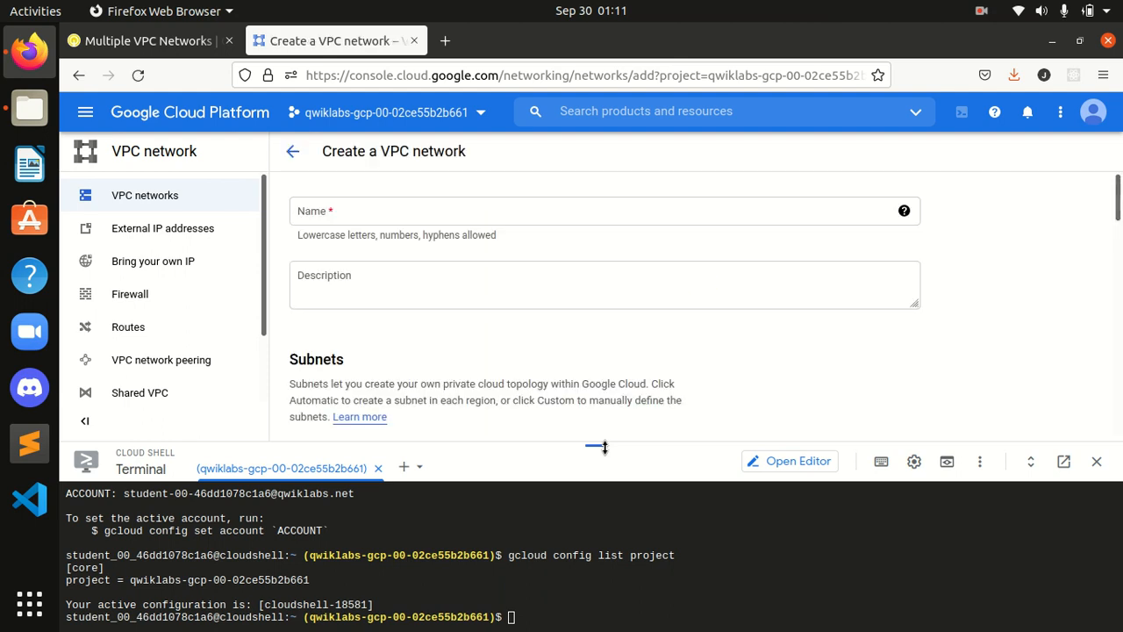
{"action": "left_click", "coordinate": [435, 216]}
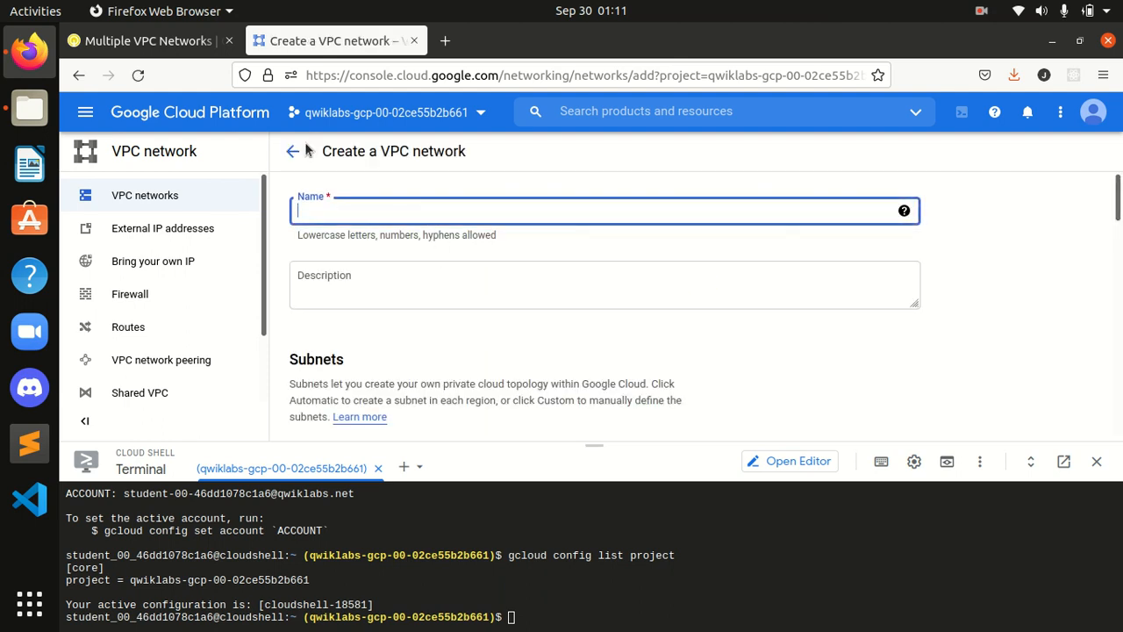
{"action": "left_click", "coordinate": [140, 40]}
{"action": "scroll", "coordinate": [468, 388], "scroll_direction": "down", "scroll_amount": 2}
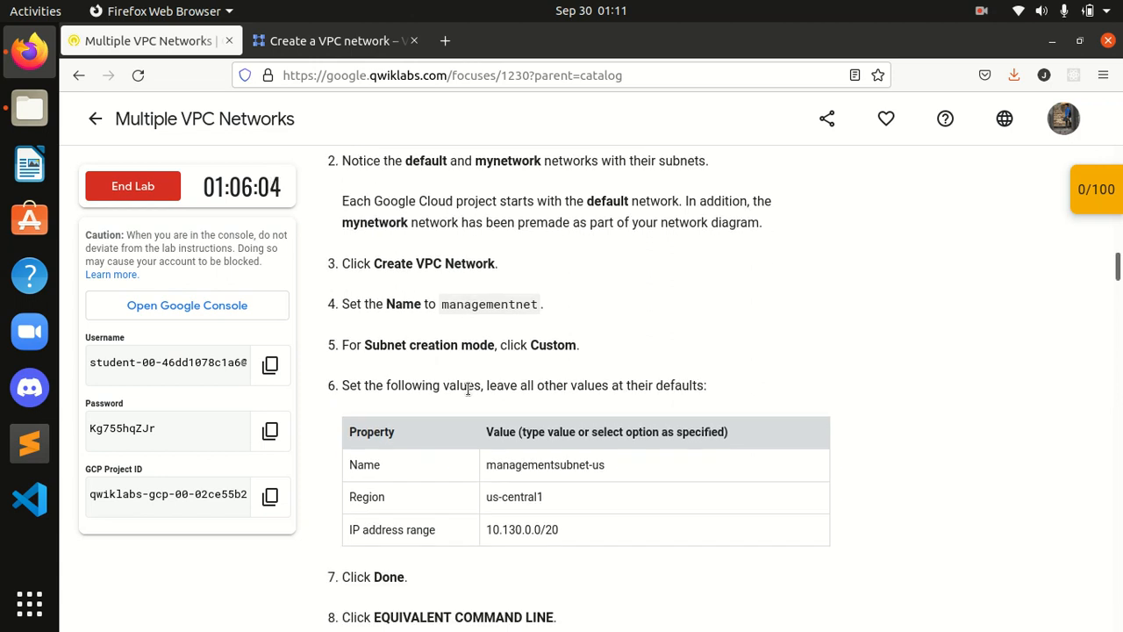
{"action": "left_click_drag", "start_coordinate": [443, 301], "coordinate": [540, 313]}
{"action": "key", "text": "ctrl+c"}
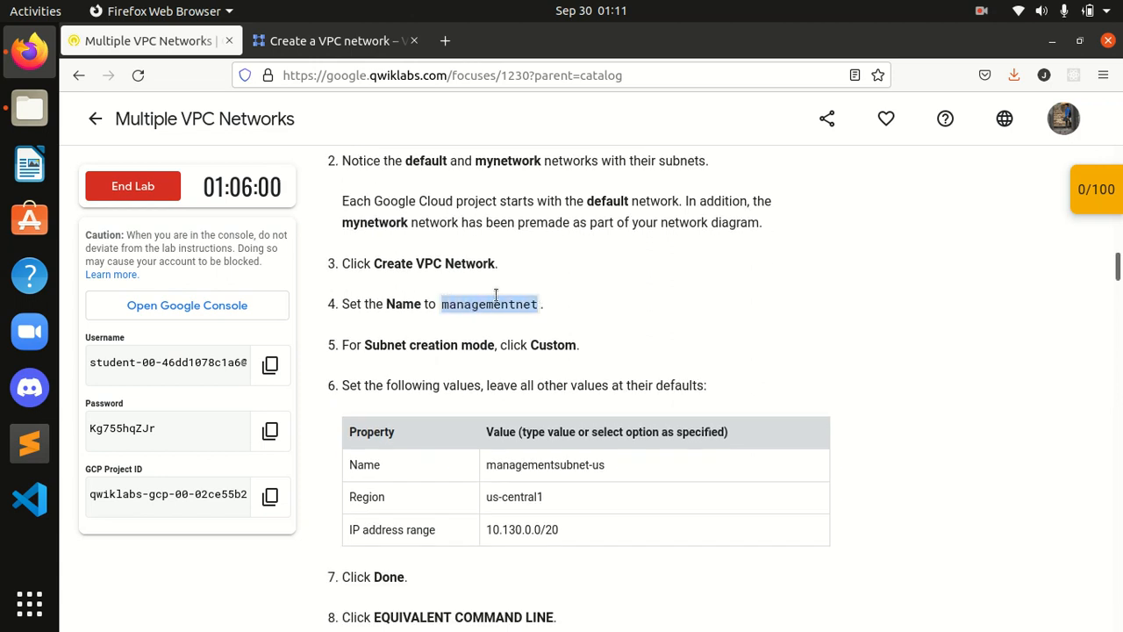
{"action": "left_click", "coordinate": [333, 40]}
{"action": "key", "text": "ctrl+v"}
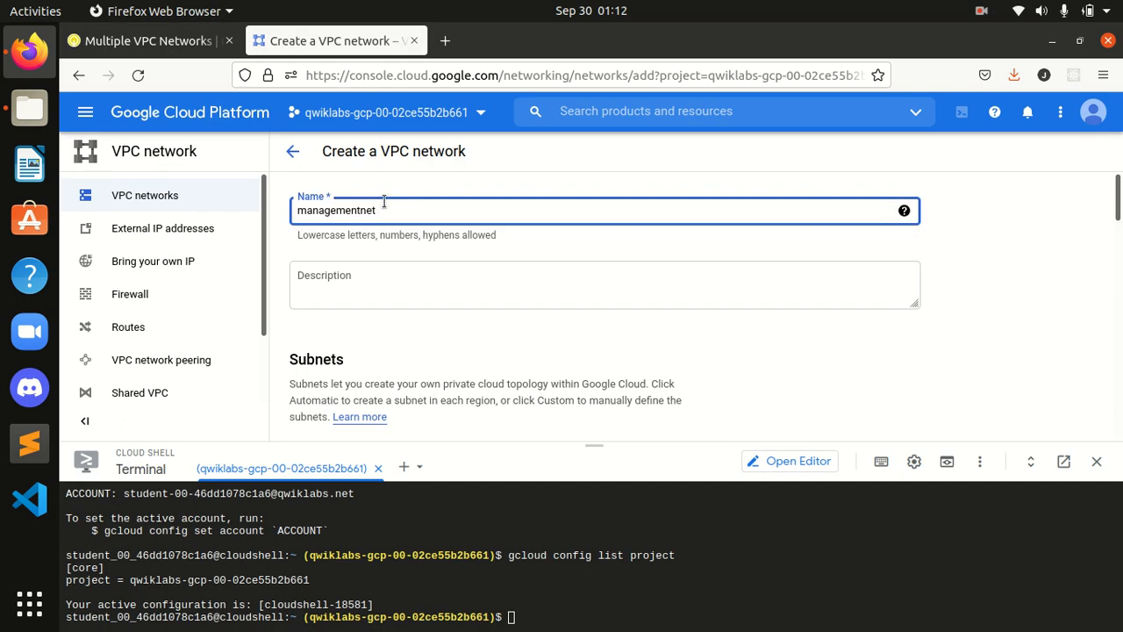
Check the lab's subnet creation settings, then shrink the Cloud Shell terminal to make room for the New subnet form.
{"action": "left_click", "coordinate": [145, 40]}
{"action": "scroll", "coordinate": [494, 376], "scroll_direction": "down", "scroll_amount": 2}
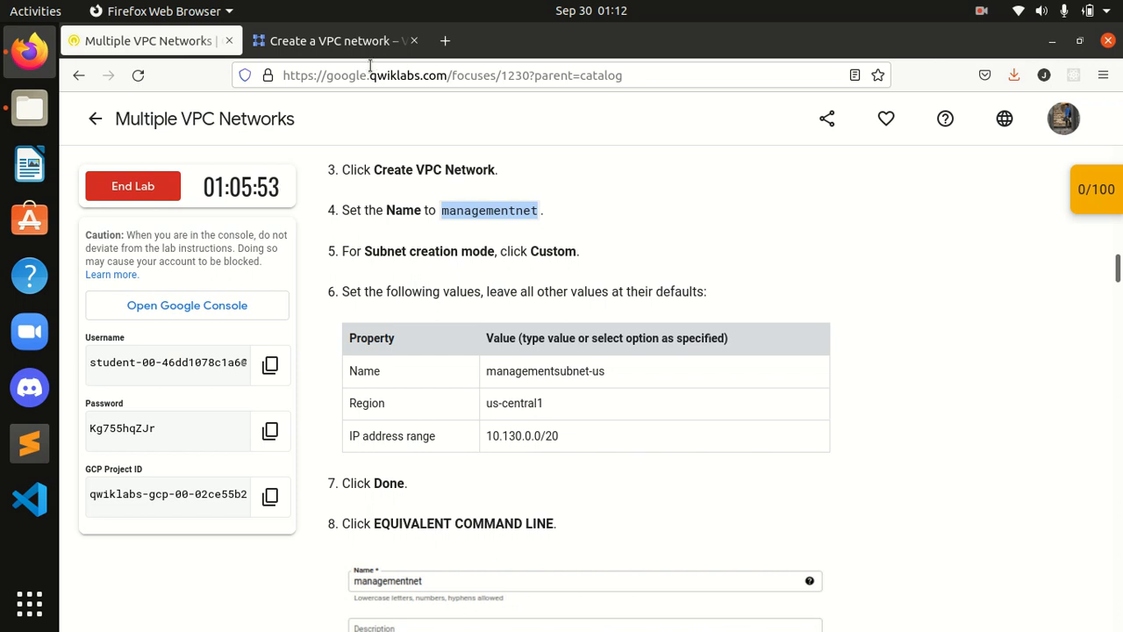
{"action": "left_click", "coordinate": [355, 40]}
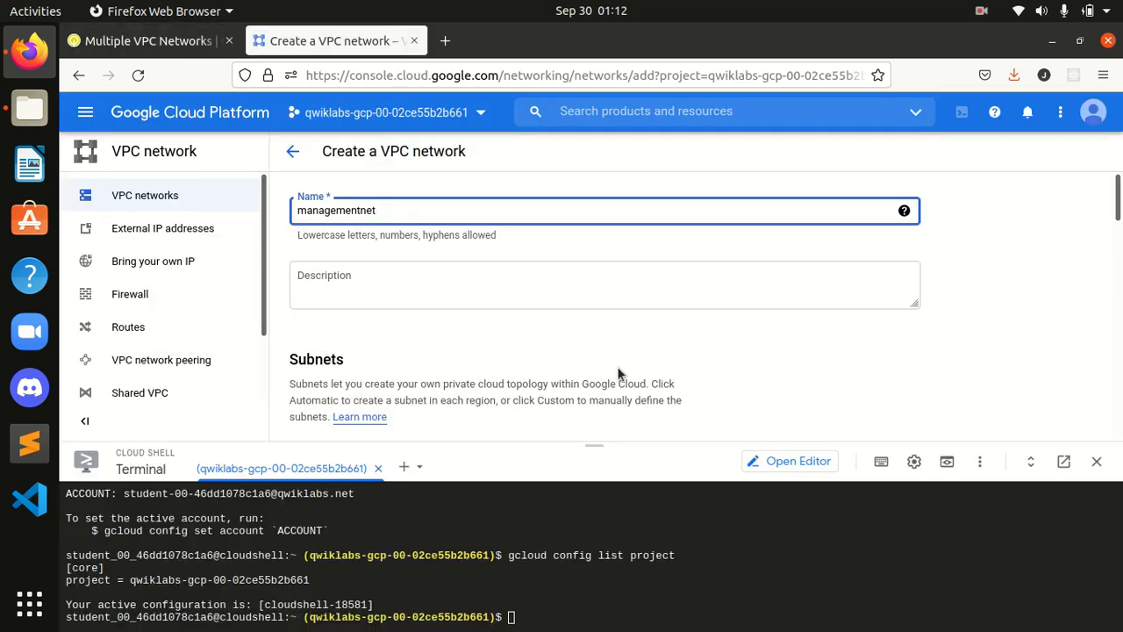
{"action": "scroll", "coordinate": [617, 372], "scroll_direction": "down", "scroll_amount": 3}
{"action": "left_click_drag", "start_coordinate": [1120, 230], "coordinate": [1120, 242]}
{"action": "left_click_drag", "start_coordinate": [593, 440], "coordinate": [601, 561]}
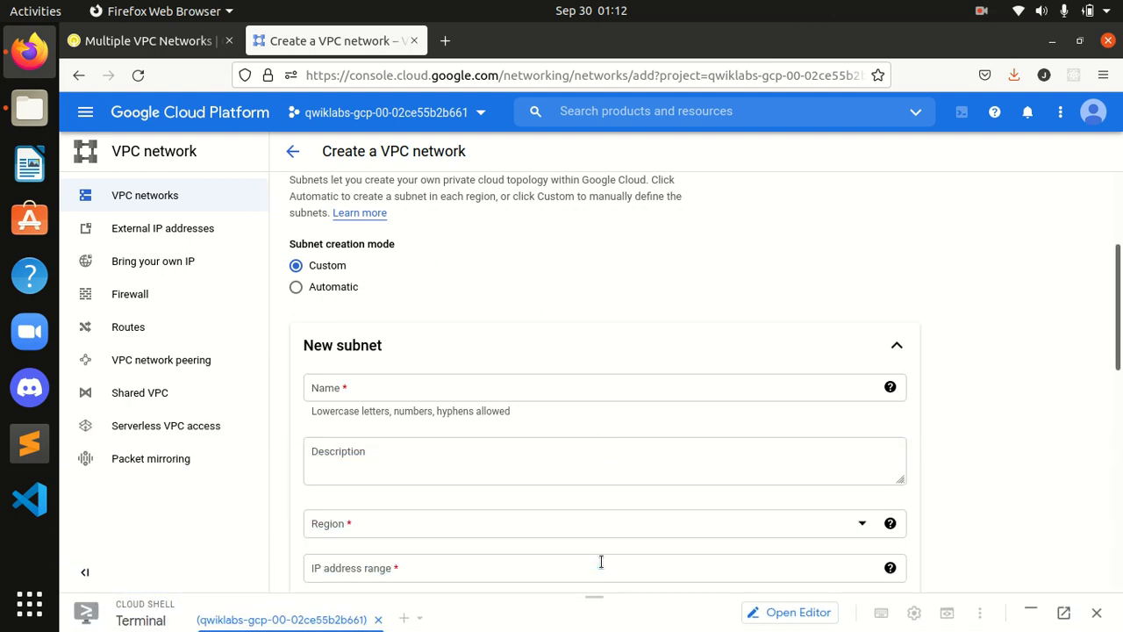
Copy the subnet name managementsubnet-us from the lab instructions and enter it as the new subnet's name.
{"action": "left_click", "coordinate": [160, 51]}
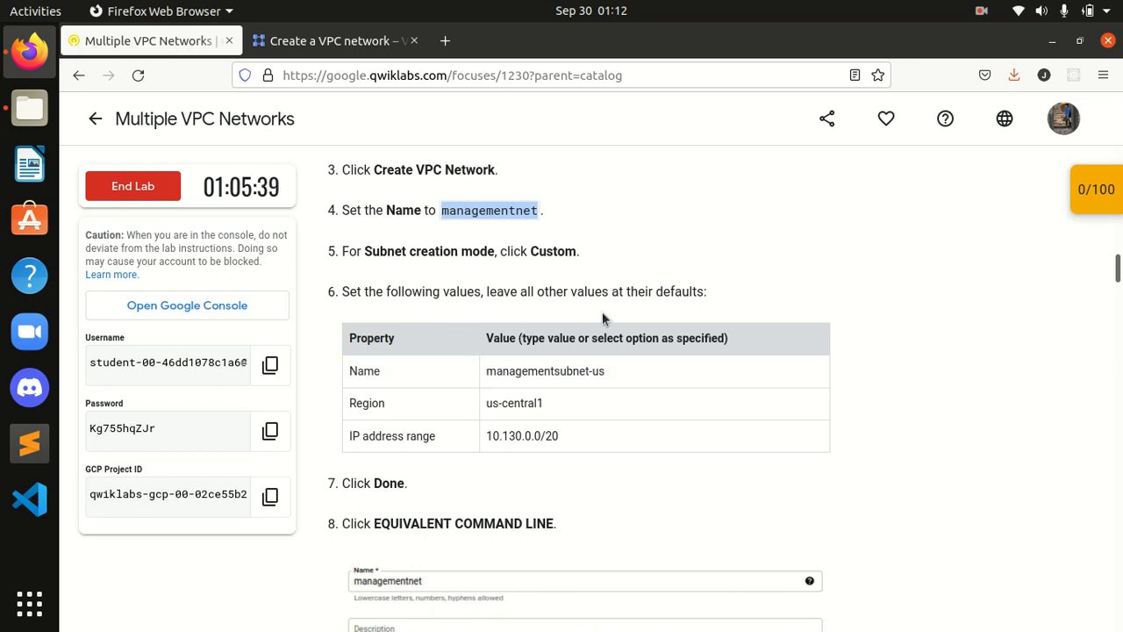
{"action": "scroll", "coordinate": [579, 349], "scroll_direction": "down", "scroll_amount": 1}
{"action": "scroll", "coordinate": [579, 349], "scroll_direction": "down", "scroll_amount": 1}
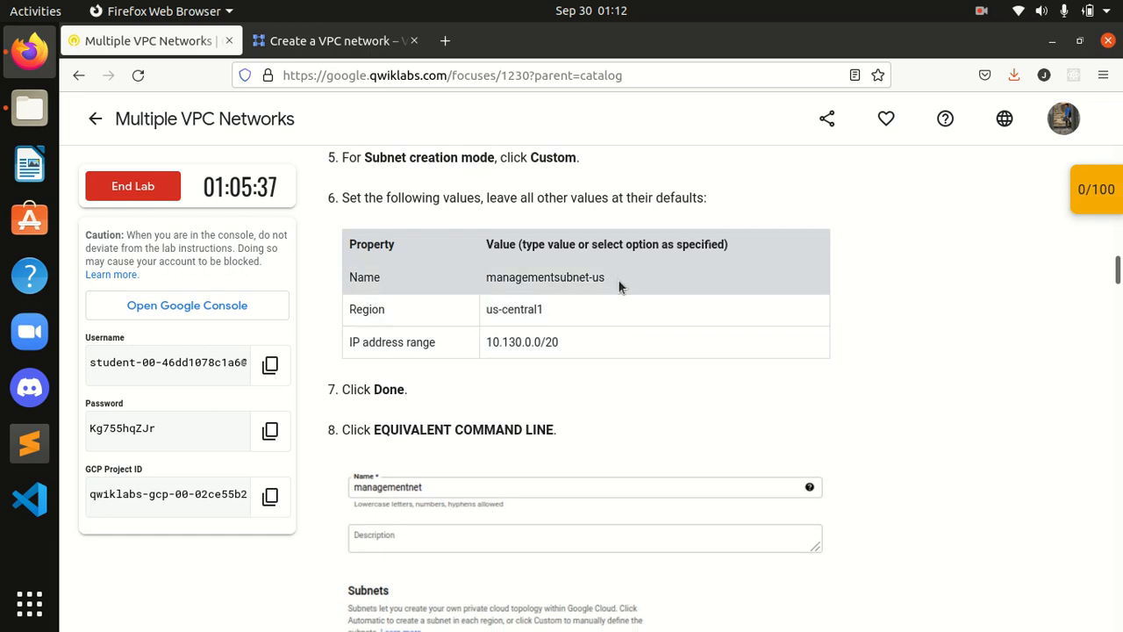
{"action": "left_click_drag", "start_coordinate": [617, 277], "coordinate": [487, 281]}
{"action": "key", "text": "ctrl+c"}
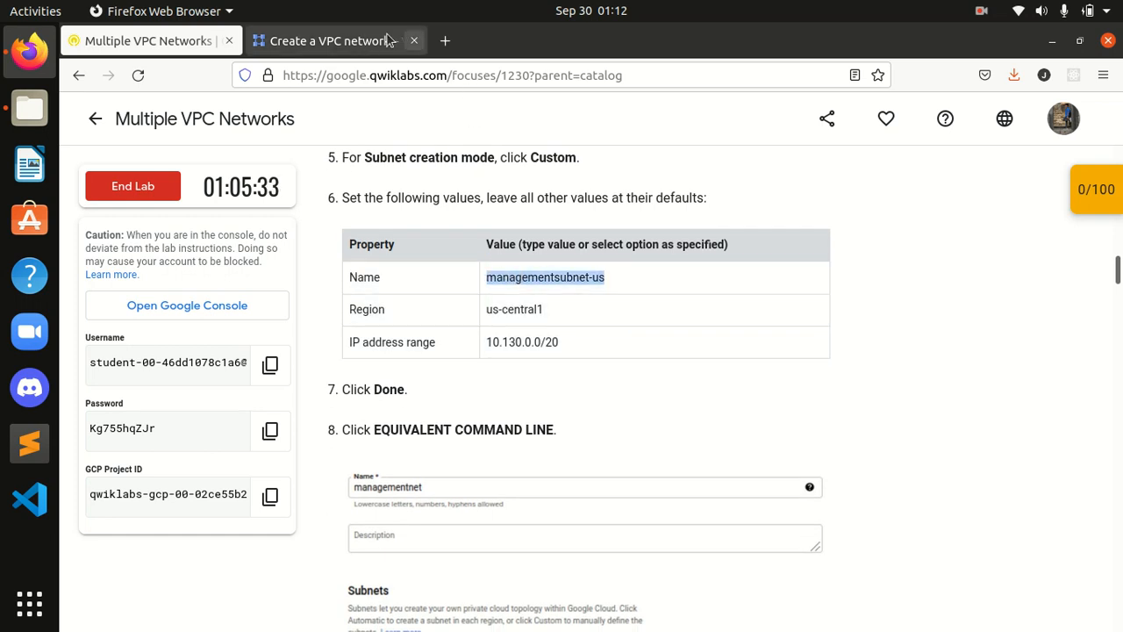
{"action": "left_click", "coordinate": [354, 43]}
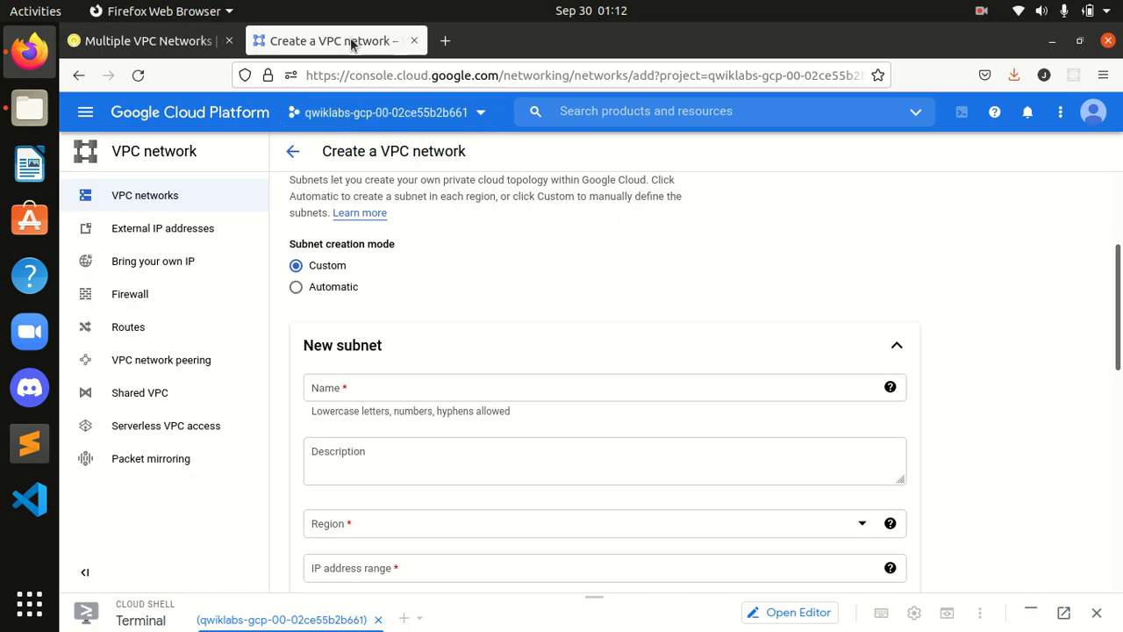
{"action": "left_click", "coordinate": [372, 386]}
{"action": "key", "text": "ctrl+v"}
Look up the subnet region in the lab instructions and set the new subnet's region to us-central1.
{"action": "scroll", "coordinate": [999, 341], "scroll_direction": "down", "scroll_amount": 3}
{"action": "left_click", "coordinate": [186, 44]}
{"action": "left_click_drag", "start_coordinate": [558, 318], "coordinate": [486, 314]}
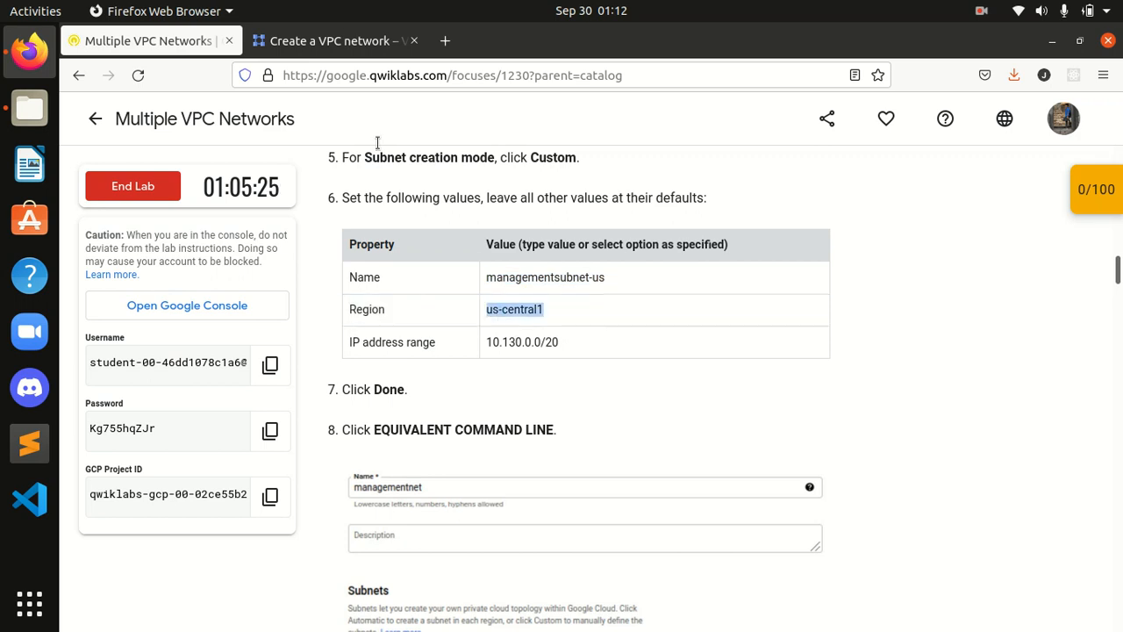
{"action": "left_click", "coordinate": [333, 40]}
{"action": "left_click", "coordinate": [474, 417]}
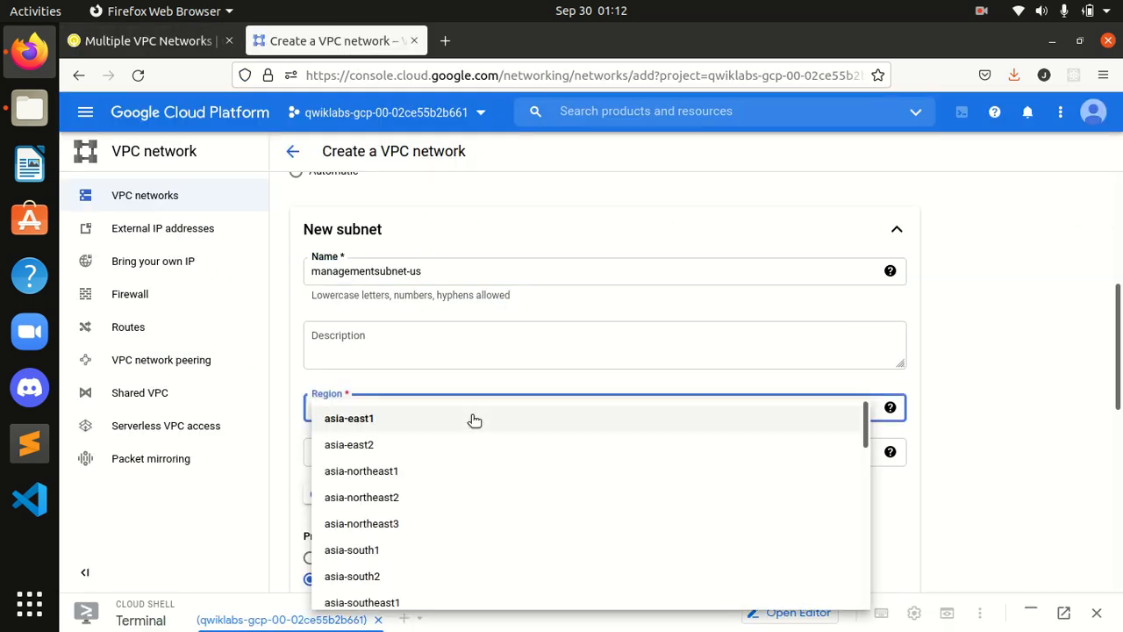
{"action": "scroll", "coordinate": [484, 462], "scroll_direction": "down", "scroll_amount": 3}
{"action": "scroll", "coordinate": [459, 517], "scroll_direction": "down", "scroll_amount": 3}
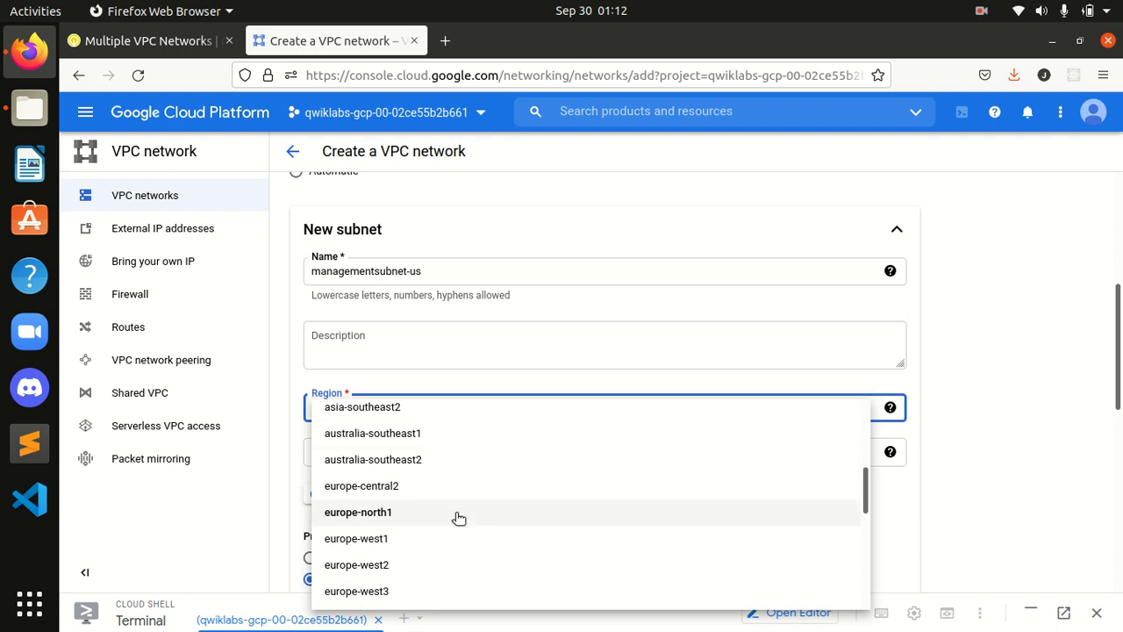
{"action": "scroll", "coordinate": [459, 516], "scroll_direction": "down", "scroll_amount": 5}
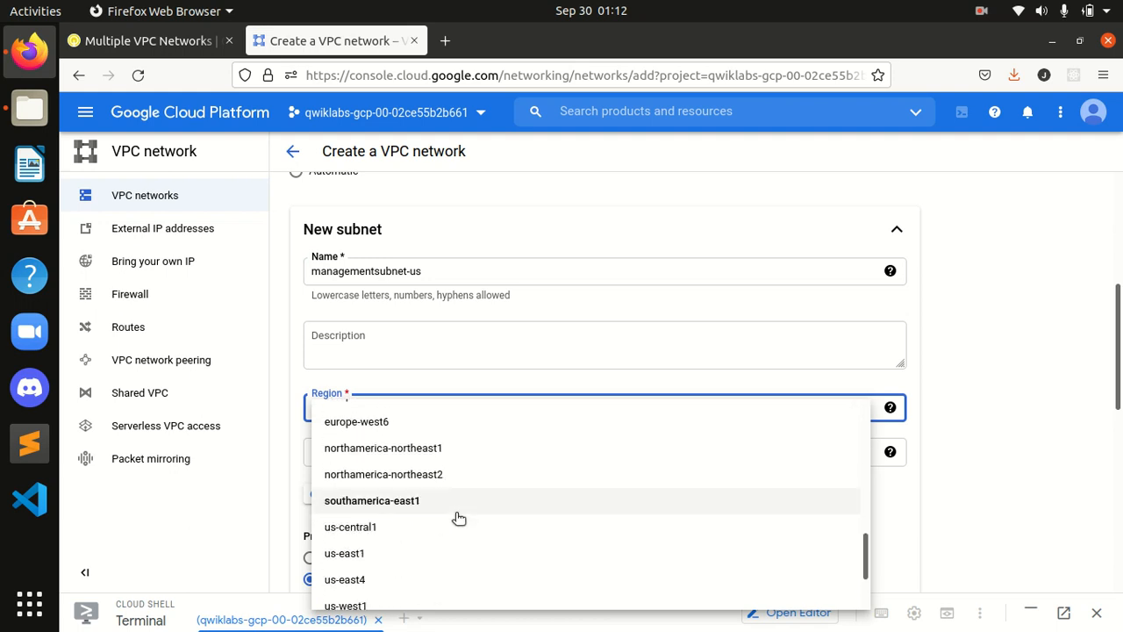
{"action": "left_click", "coordinate": [407, 528]}
Copy the IP address range 10.130.0.0/20 from the lab instructions into the new subnet's IP address range.
{"action": "left_click", "coordinate": [148, 44]}
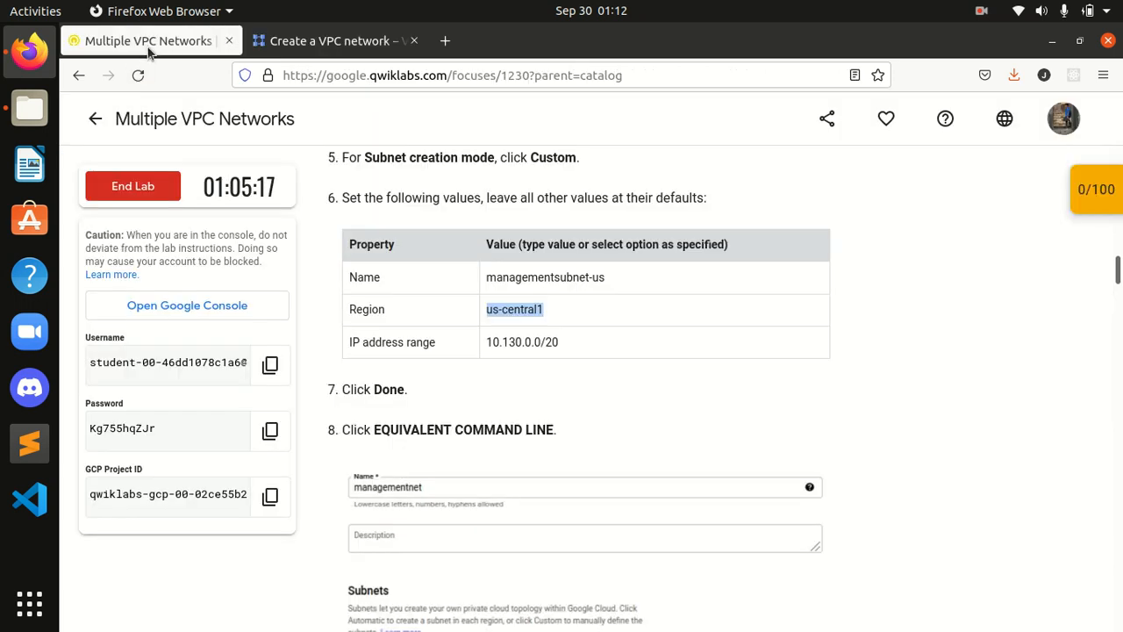
{"action": "left_click_drag", "start_coordinate": [579, 352], "coordinate": [470, 349]}
{"action": "key", "text": "ctrl+c"}
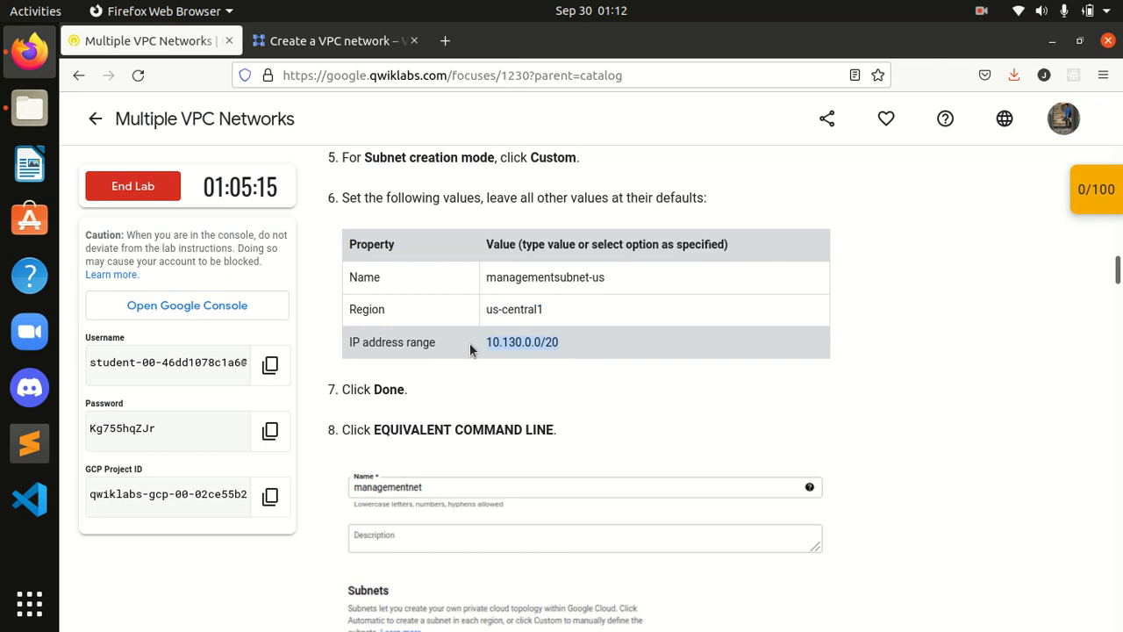
{"action": "left_click", "coordinate": [369, 41]}
{"action": "left_click", "coordinate": [401, 447]}
{"action": "key", "text": "ctrl+v"}
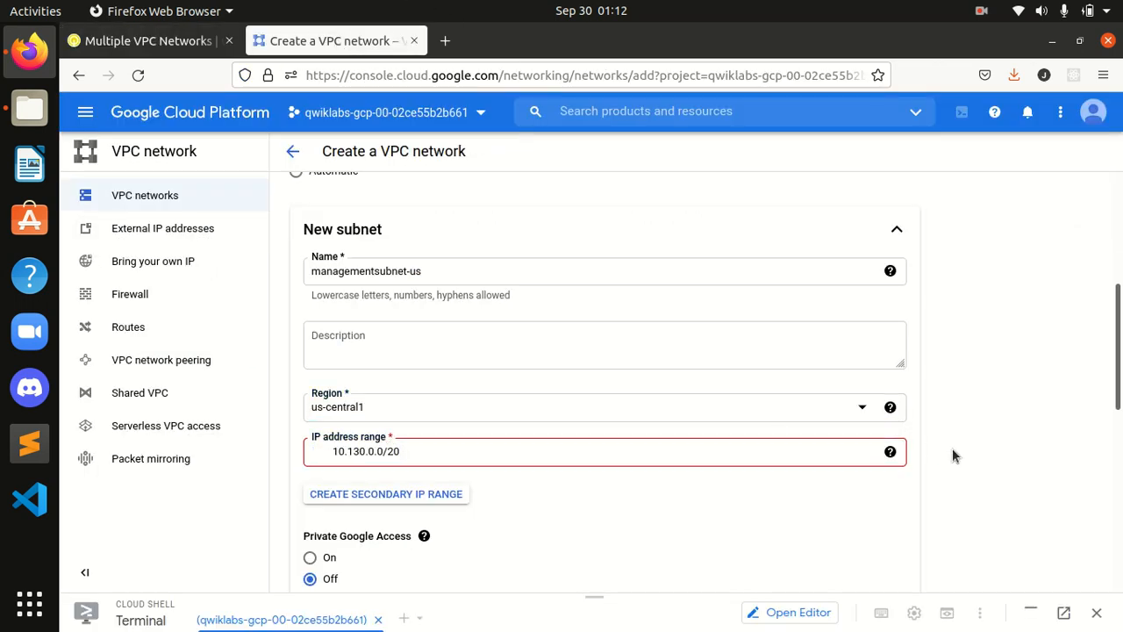
{"action": "left_click", "coordinate": [952, 454]}
Try to remove the leading spaces before 10.130.0.0/20 in the new subnet's IP address range.
{"action": "left_click", "coordinate": [333, 451]}
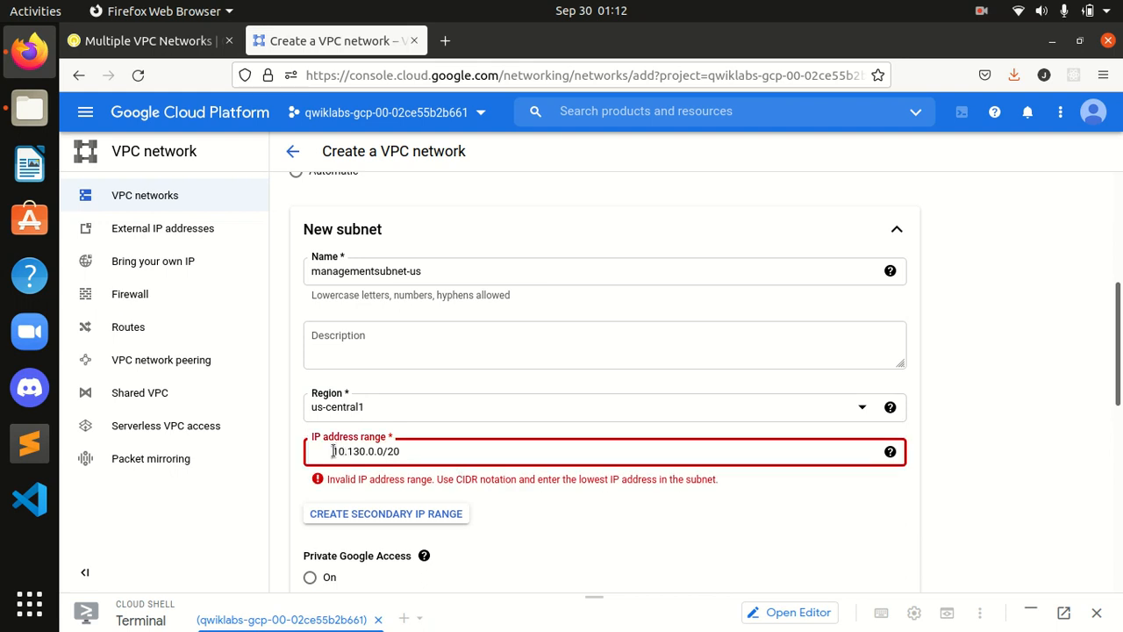
{"action": "key", "text": "BackSpace"}
{"action": "key", "text": "BackSpace"}
{"action": "key", "text": "BackSpace"}
{"action": "key", "text": "BackSpace"}
{"action": "left_click", "coordinate": [956, 463]}
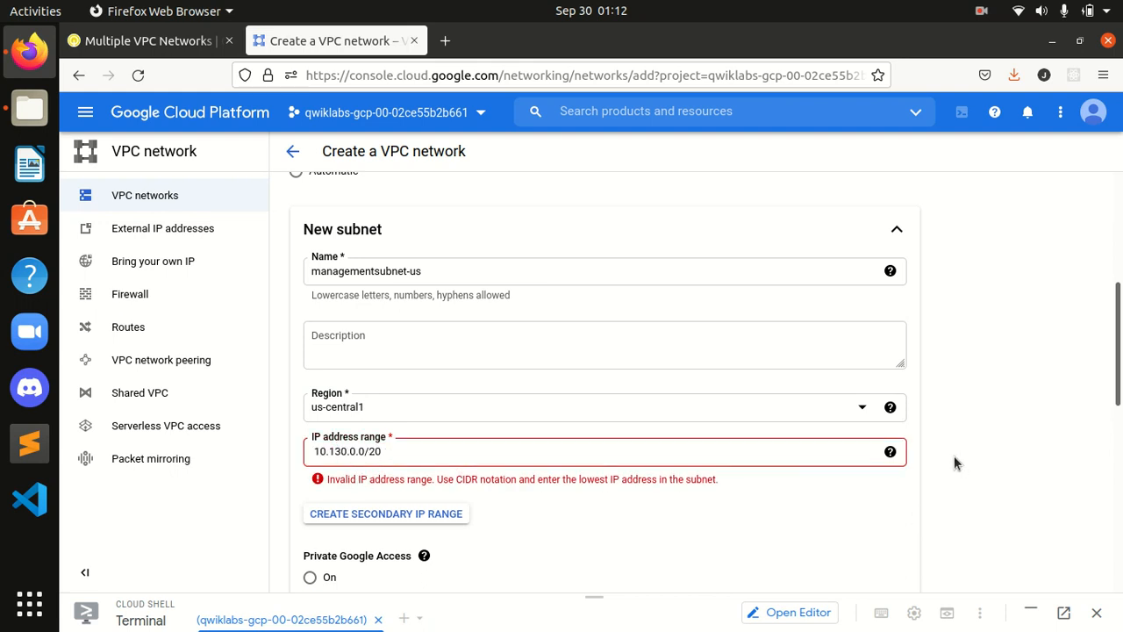
{"action": "left_click", "coordinate": [315, 452]}
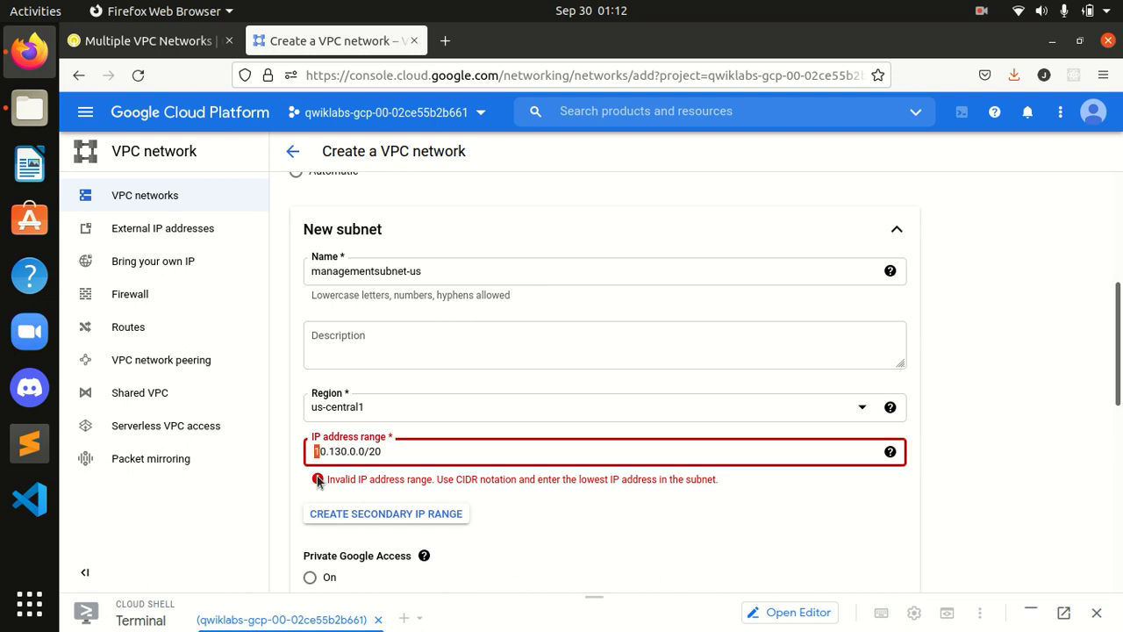
Replace the subnet's IP address range with a fresh paste of 10.130.0.0/20 and delete all the spaces in front of it.
{"action": "left_click_drag", "start_coordinate": [428, 450], "coordinate": [312, 453]}
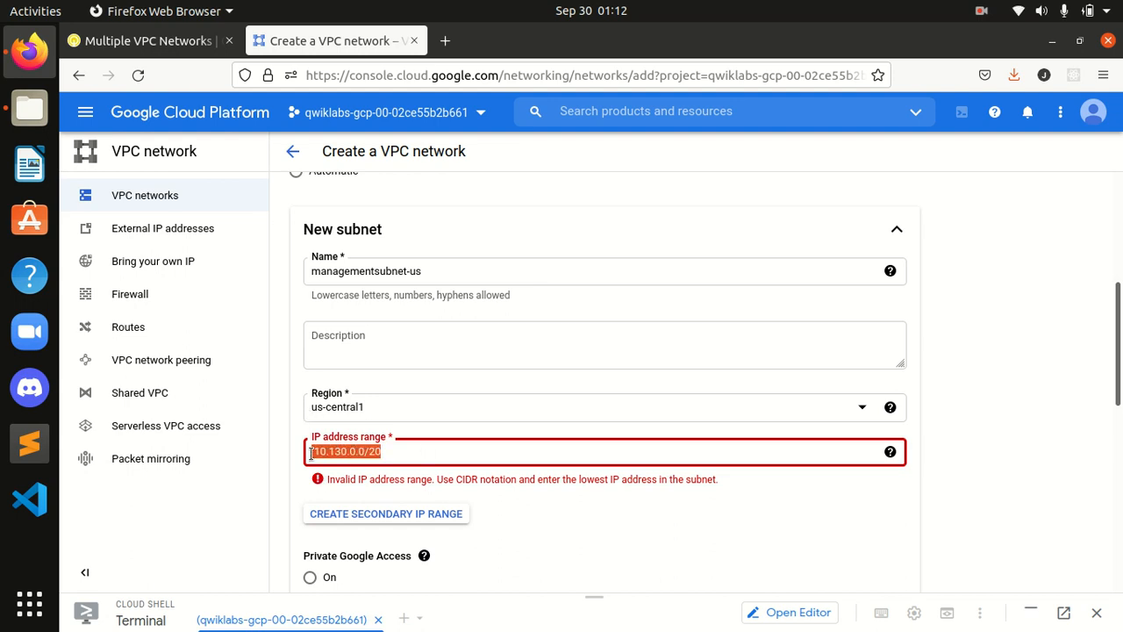
{"action": "key", "text": "ctrl+v"}
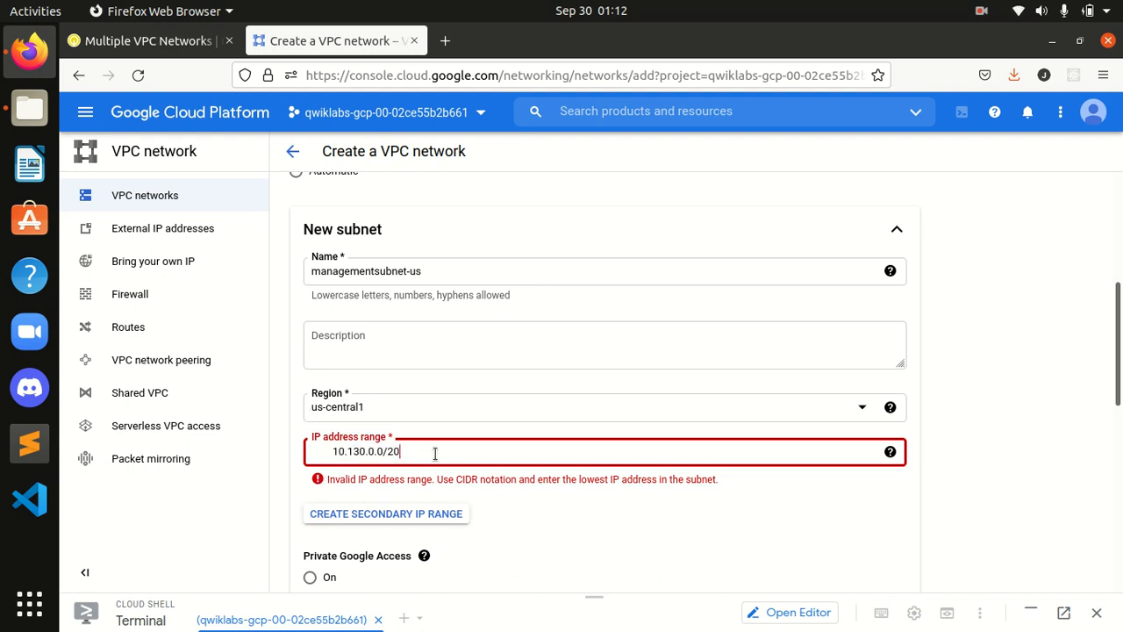
{"action": "key", "text": "BackSpace"}
{"action": "key", "text": "BackSpace"}
{"action": "key", "text": "BackSpace"}
{"action": "key", "text": "BackSpace"}
{"action": "key", "text": "BackSpace"}
{"action": "key", "text": "BackSpace"}
{"action": "key", "text": "BackSpace"}
{"action": "key", "text": "BackSpace"}
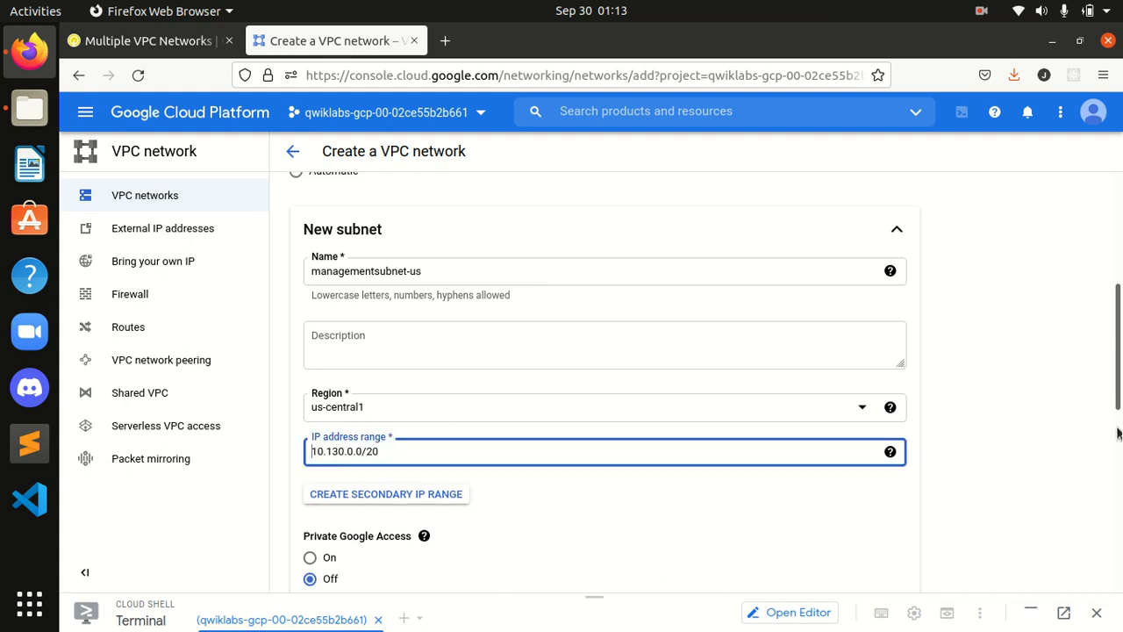
{"action": "left_click_drag", "start_coordinate": [1118, 360], "coordinate": [1118, 385]}
{"action": "left_click", "coordinate": [1005, 391]}
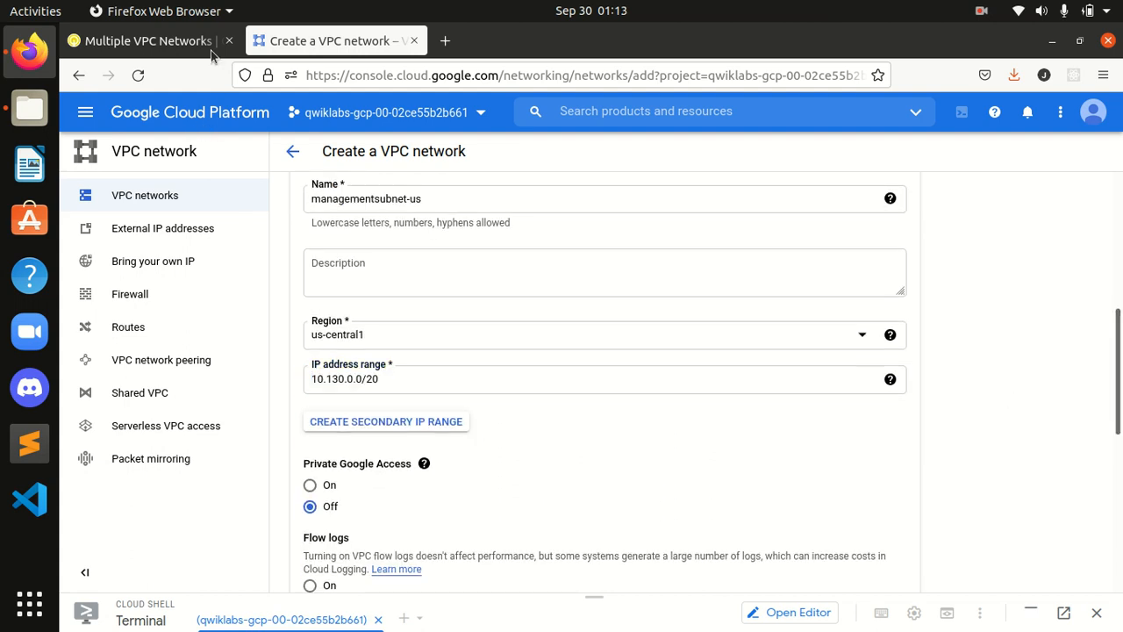
Check the next lab instruction and complete the managementsubnet-us subnet definition, keeping Private Google Access and flow logs off.
{"action": "left_click", "coordinate": [175, 40]}
{"action": "scroll", "coordinate": [428, 310], "scroll_direction": "down", "scroll_amount": 2}
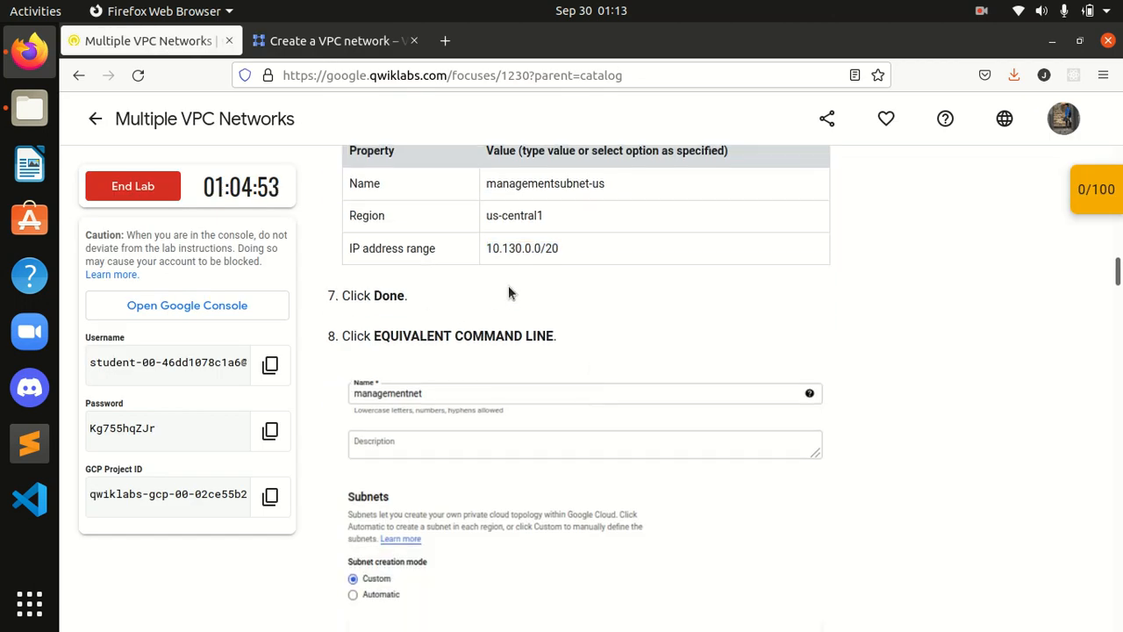
{"action": "left_click", "coordinate": [333, 40]}
{"action": "scroll", "coordinate": [531, 539], "scroll_direction": "down", "scroll_amount": 4}
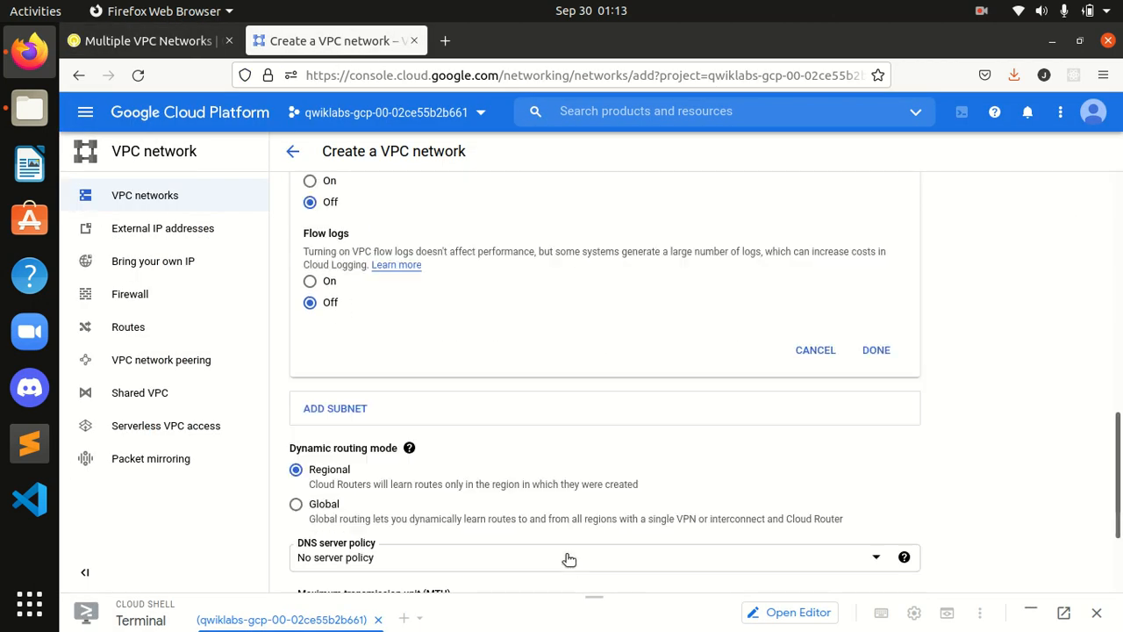
{"action": "scroll", "coordinate": [569, 558], "scroll_direction": "down", "scroll_amount": 3}
{"action": "left_click_drag", "start_coordinate": [1120, 551], "coordinate": [1120, 465]}
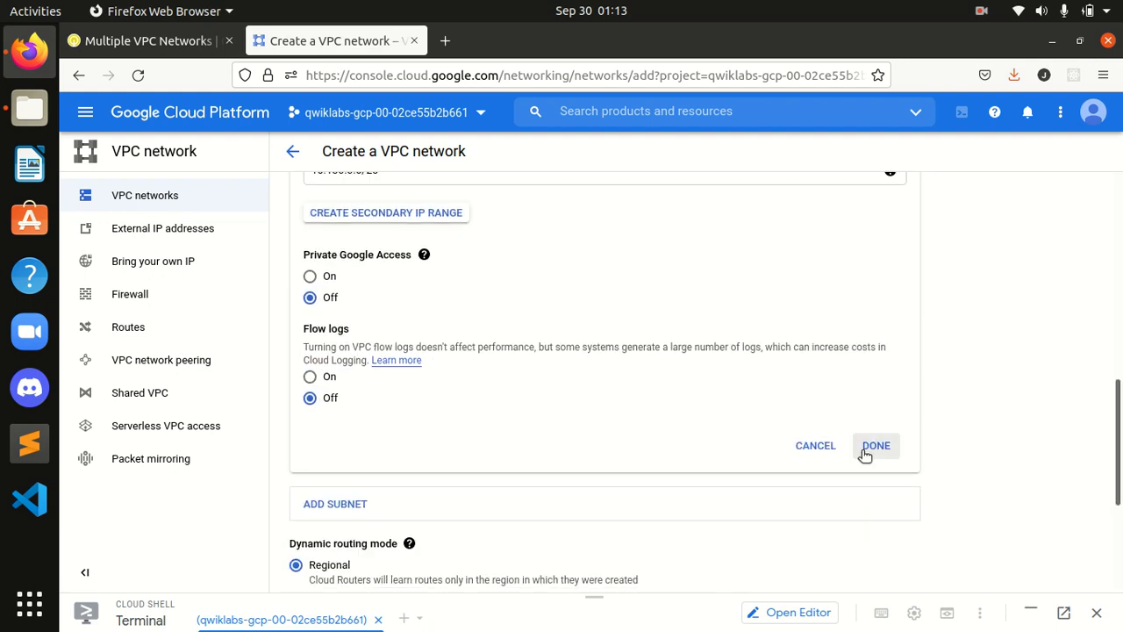
{"action": "left_click", "coordinate": [863, 453]}
{"action": "scroll", "coordinate": [904, 489], "scroll_direction": "down", "scroll_amount": 3}
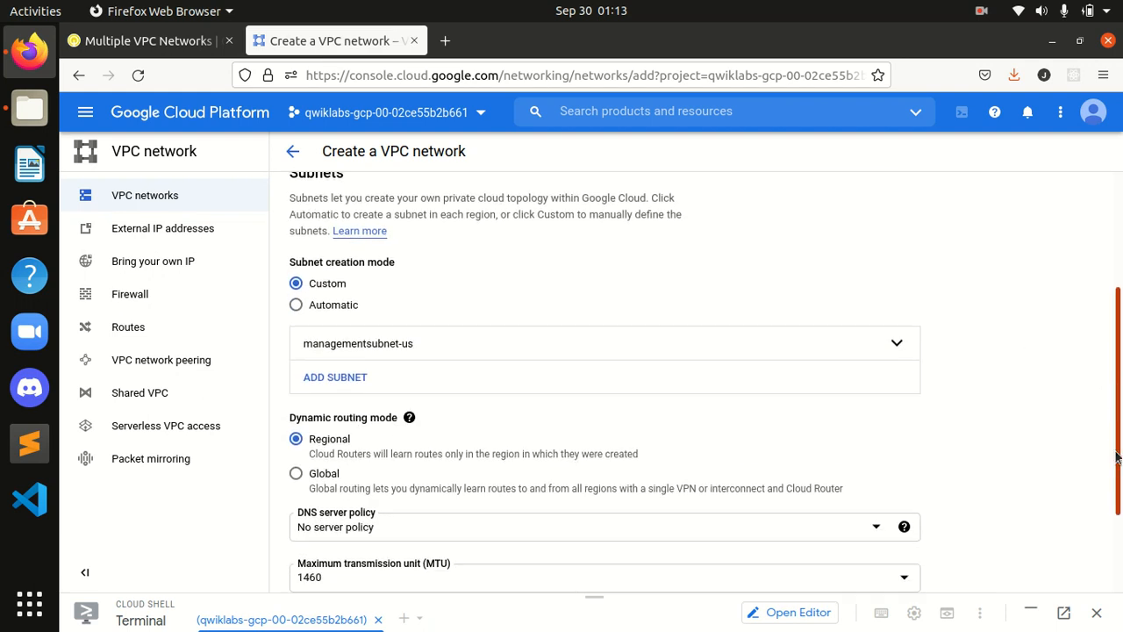
Read the lab's next instruction and display the equivalent gcloud command line for the managementnet network.
{"action": "left_click", "coordinate": [156, 42]}
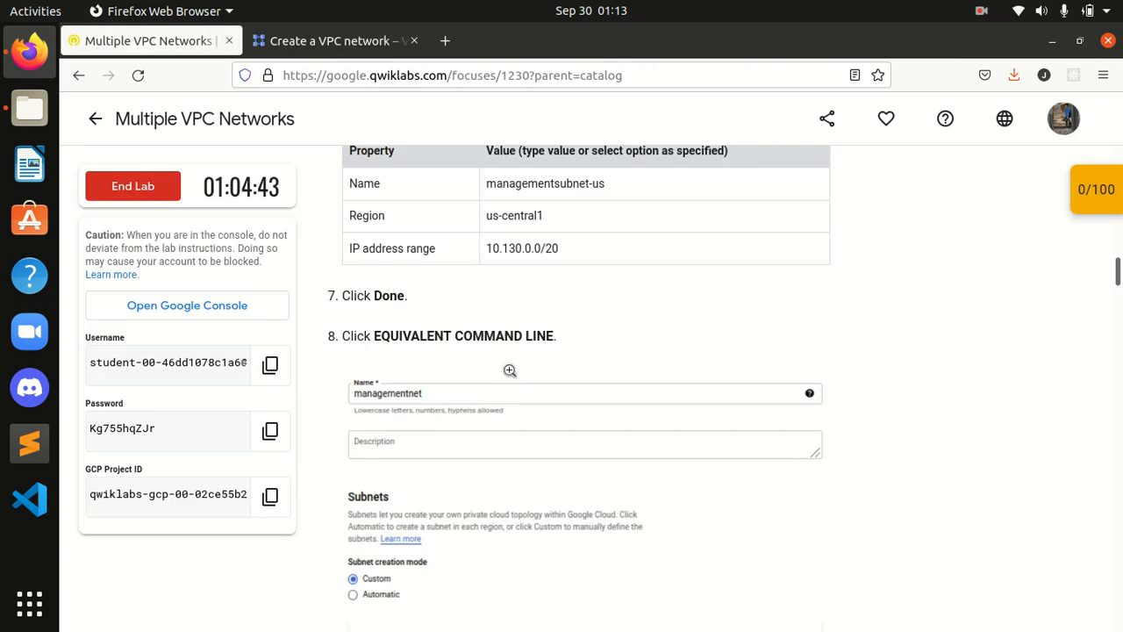
{"action": "scroll", "coordinate": [491, 347], "scroll_direction": "down", "scroll_amount": 5}
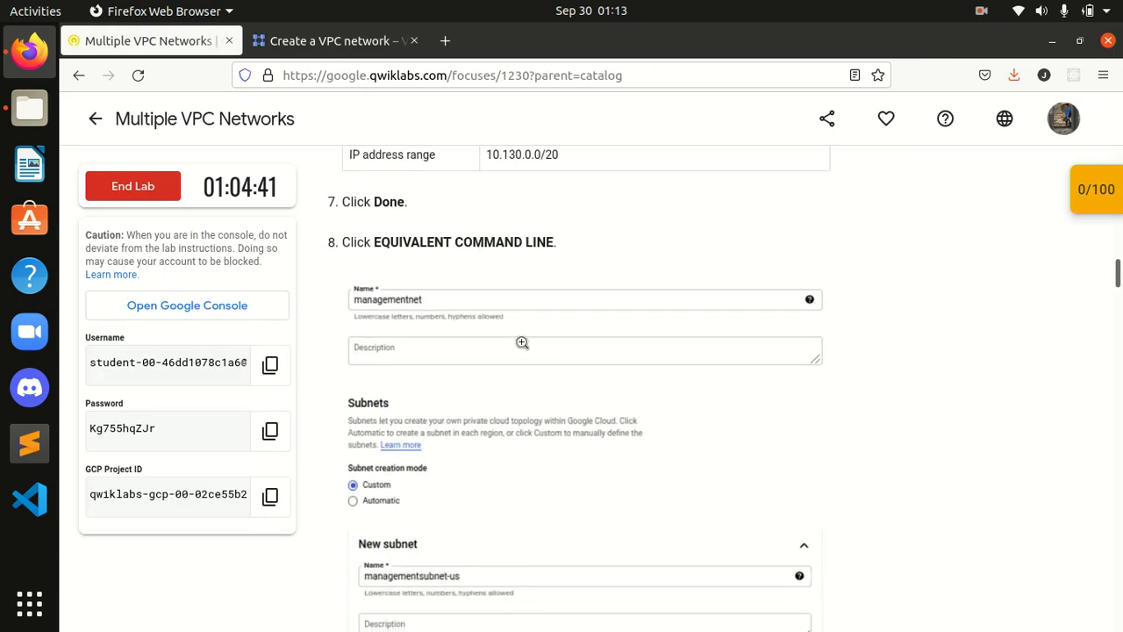
{"action": "scroll", "coordinate": [530, 345], "scroll_direction": "down", "scroll_amount": 10}
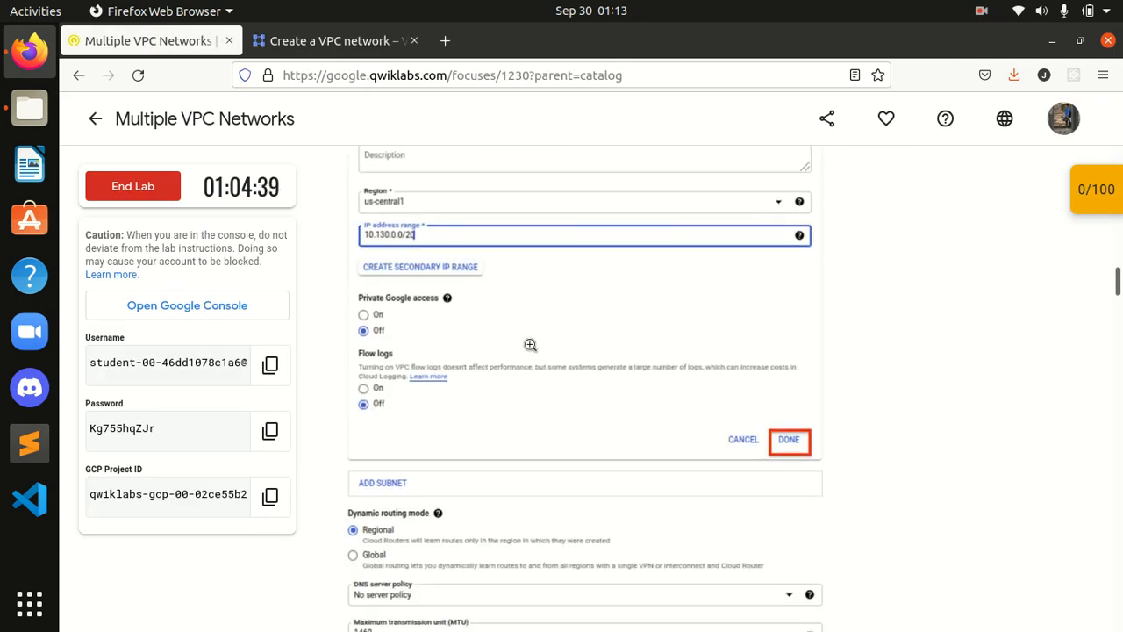
{"action": "scroll", "coordinate": [530, 345], "scroll_direction": "down", "scroll_amount": 2}
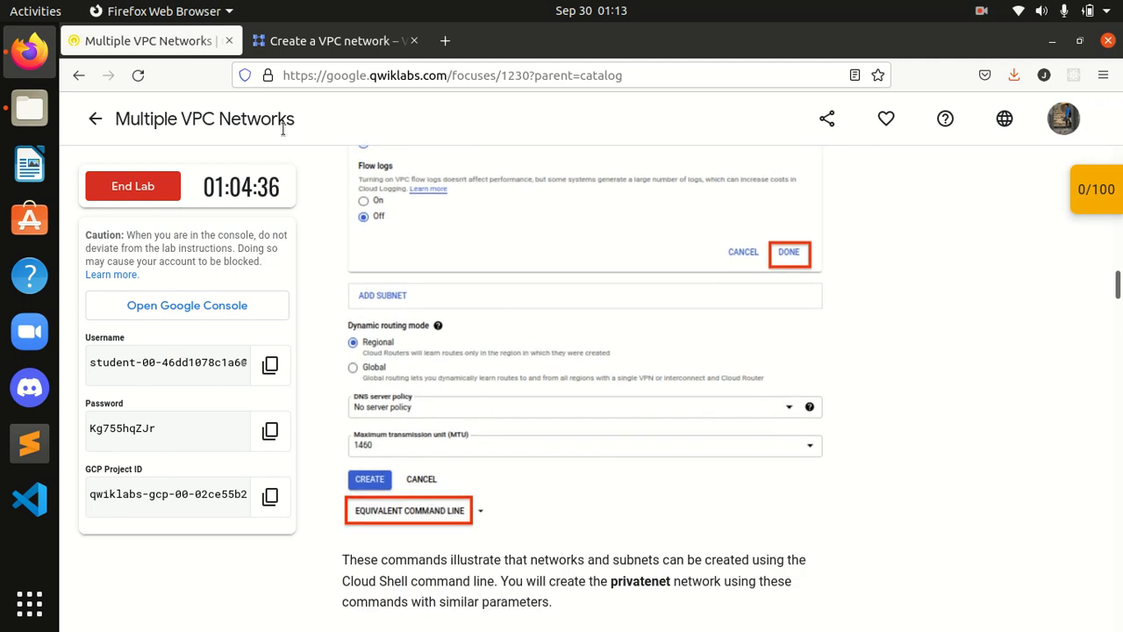
{"action": "left_click", "coordinate": [312, 43]}
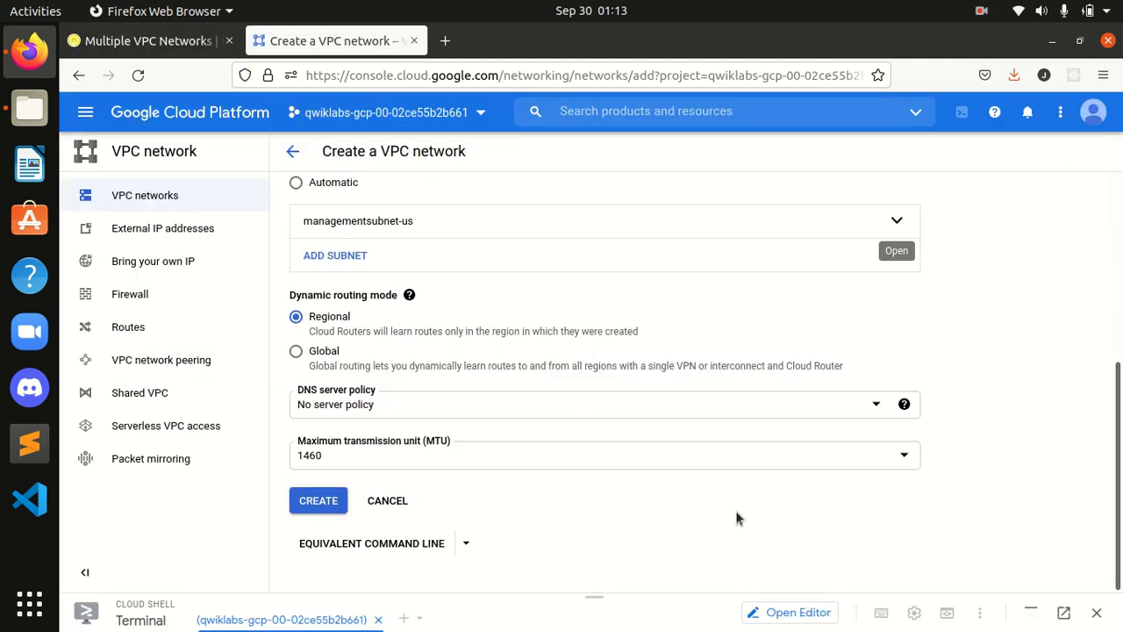
{"action": "left_click", "coordinate": [444, 545]}
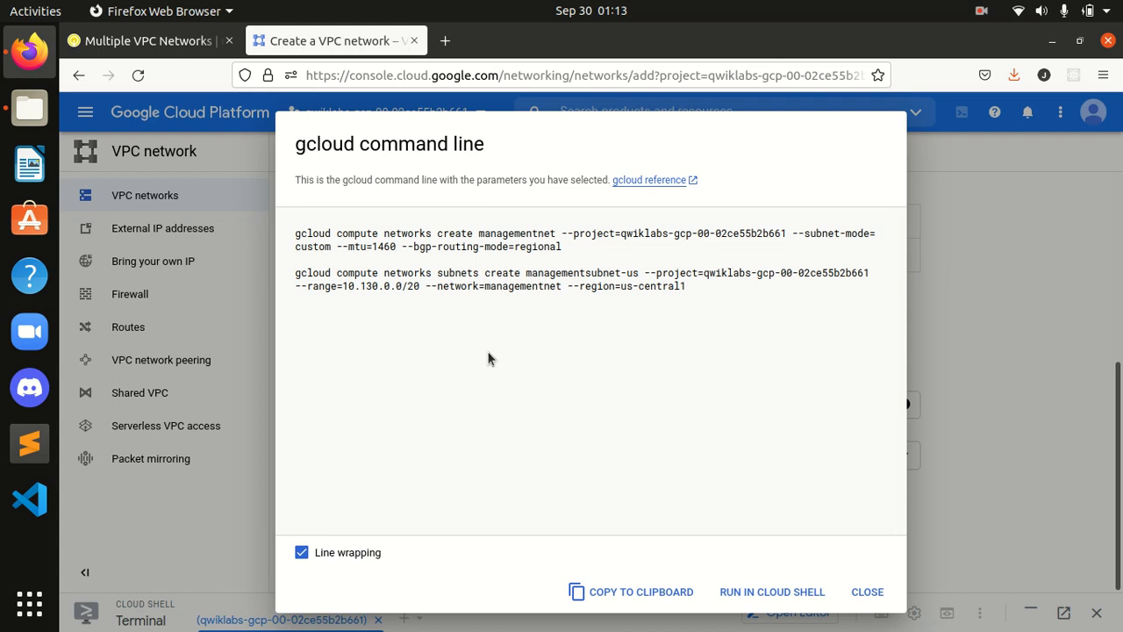
Review the remaining lab instructions, dismiss the gcloud command line and create the managementnet network.
{"action": "left_click", "coordinate": [147, 38]}
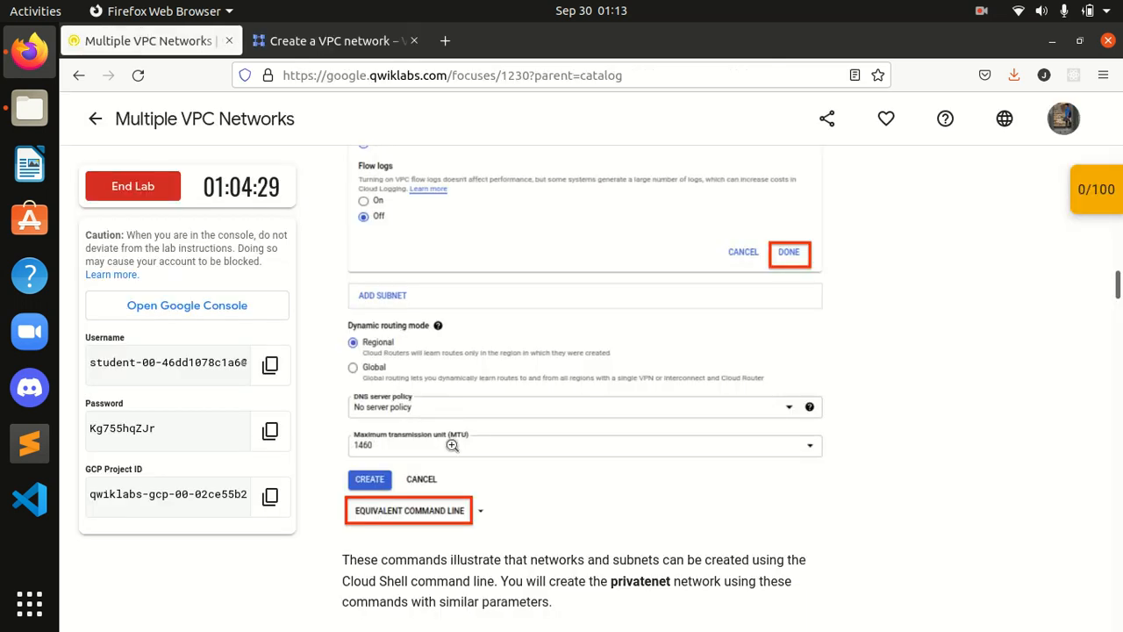
{"action": "scroll", "coordinate": [480, 464], "scroll_direction": "down", "scroll_amount": 2}
{"action": "scroll", "coordinate": [480, 463], "scroll_direction": "up", "scroll_amount": 17}
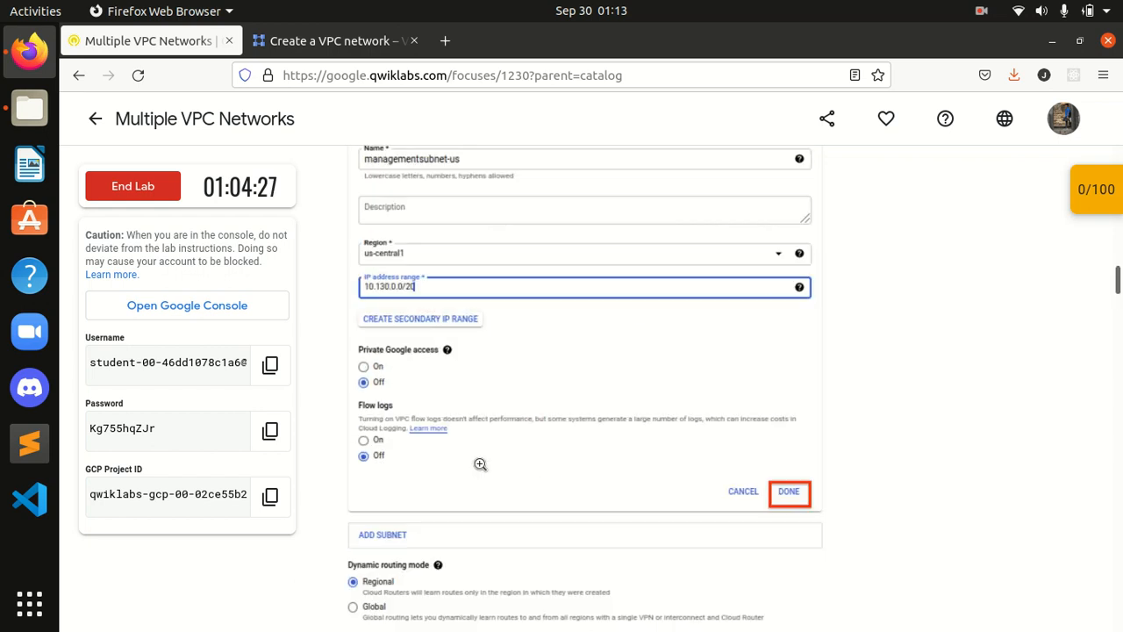
{"action": "scroll", "coordinate": [480, 463], "scroll_direction": "down", "scroll_amount": 16}
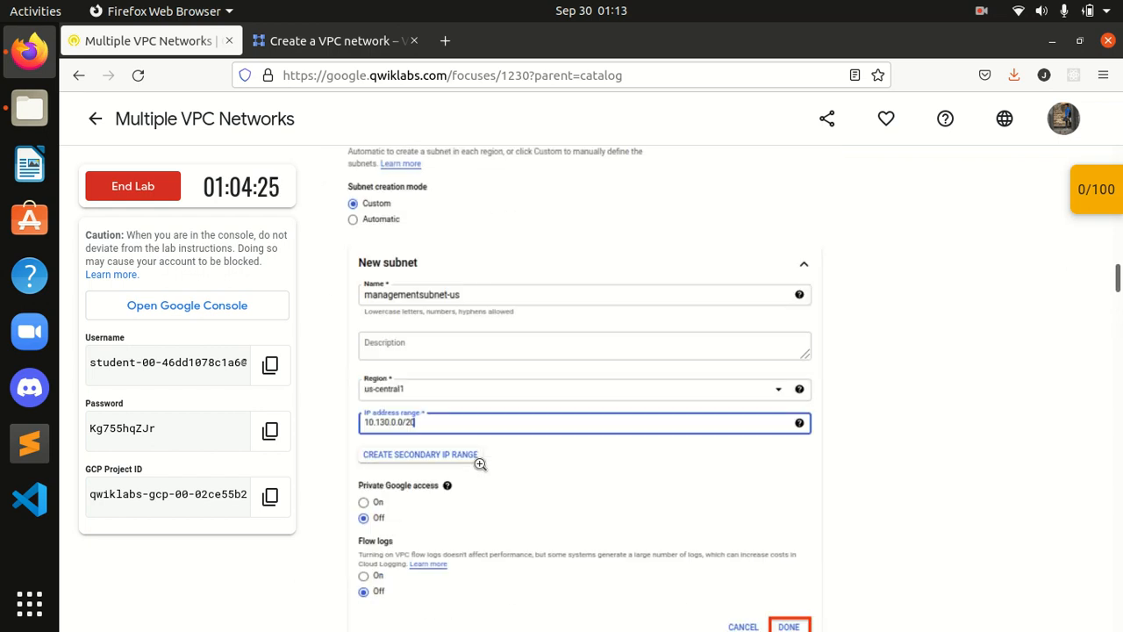
{"action": "scroll", "coordinate": [479, 469], "scroll_direction": "down", "scroll_amount": 2}
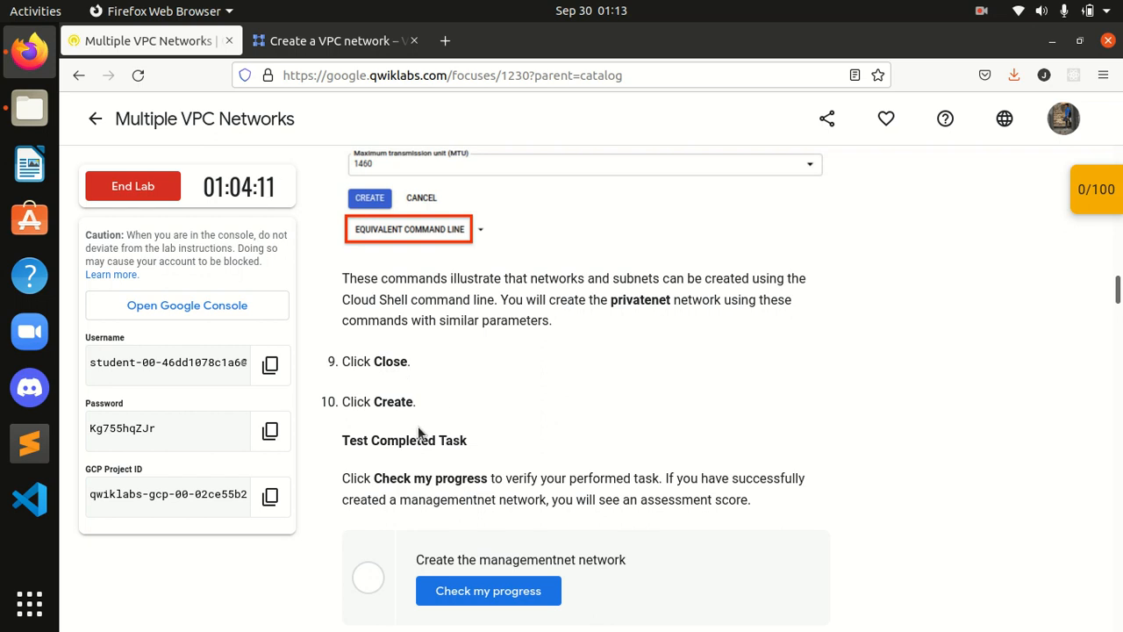
{"action": "left_click", "coordinate": [325, 41]}
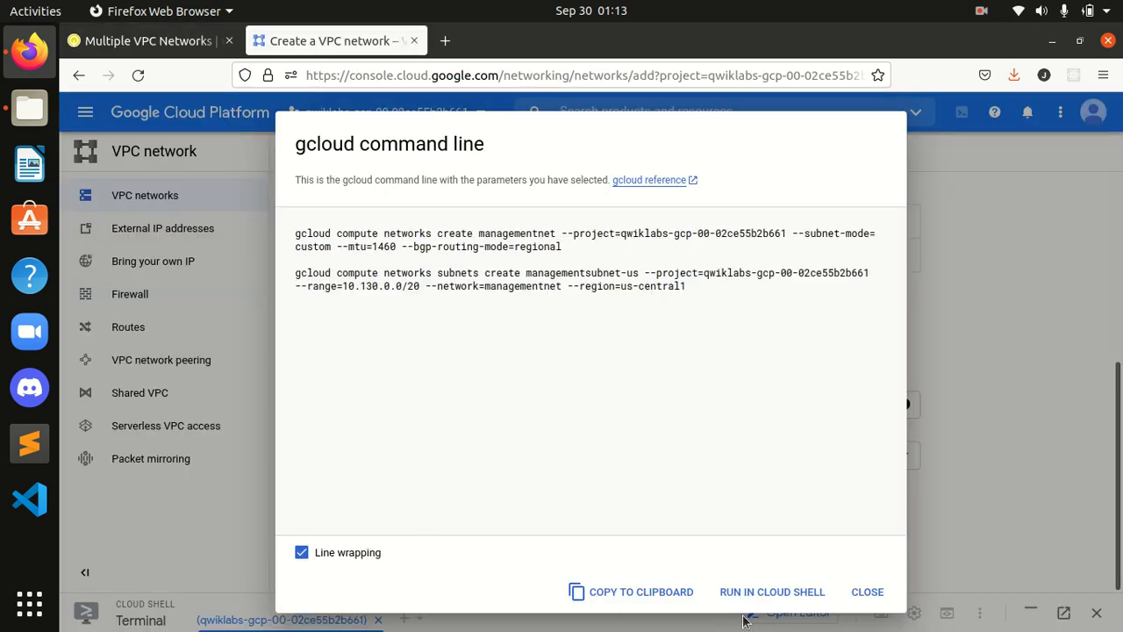
{"action": "left_click", "coordinate": [858, 593]}
{"action": "left_click", "coordinate": [338, 500]}
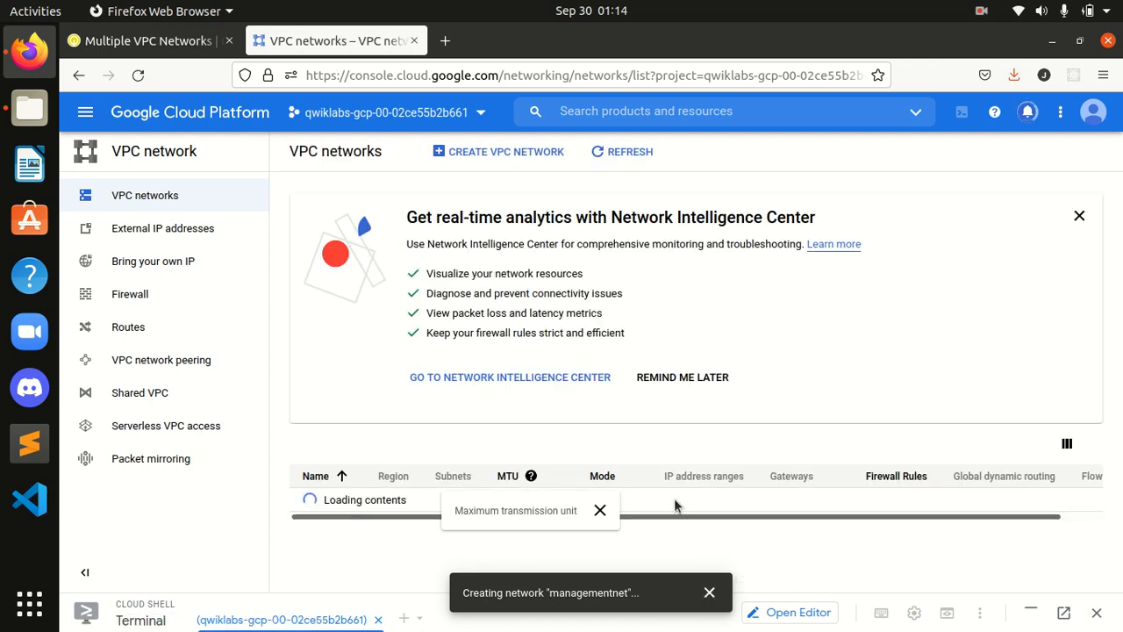
{"action": "scroll", "coordinate": [667, 534], "scroll_direction": "down", "scroll_amount": 5}
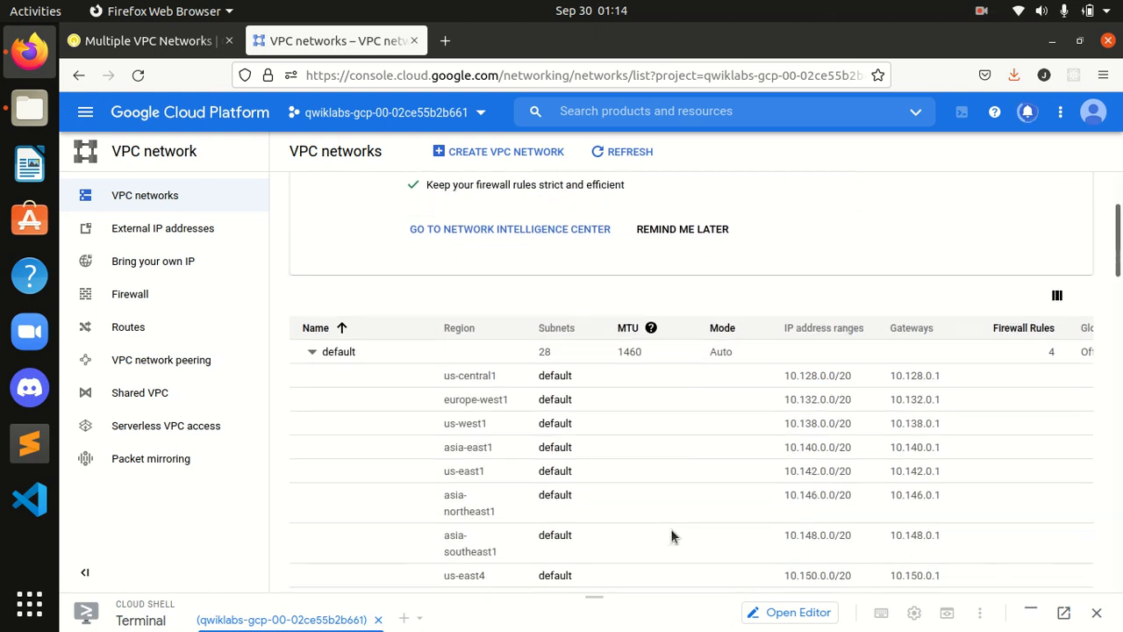
Run the lab's progress check for the managementnet network and look at its score in the checkpoint list.
{"action": "left_click", "coordinate": [145, 46]}
{"action": "left_click", "coordinate": [471, 600]}
{"action": "scroll", "coordinate": [860, 457], "scroll_direction": "down", "scroll_amount": 5}
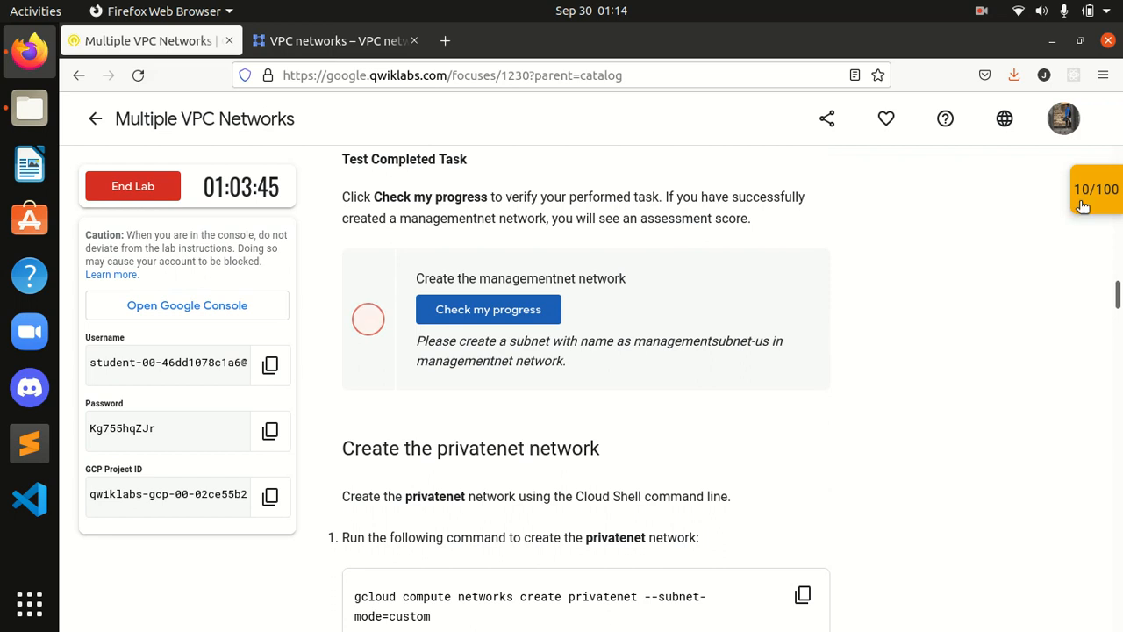
{"action": "left_click", "coordinate": [1087, 190]}
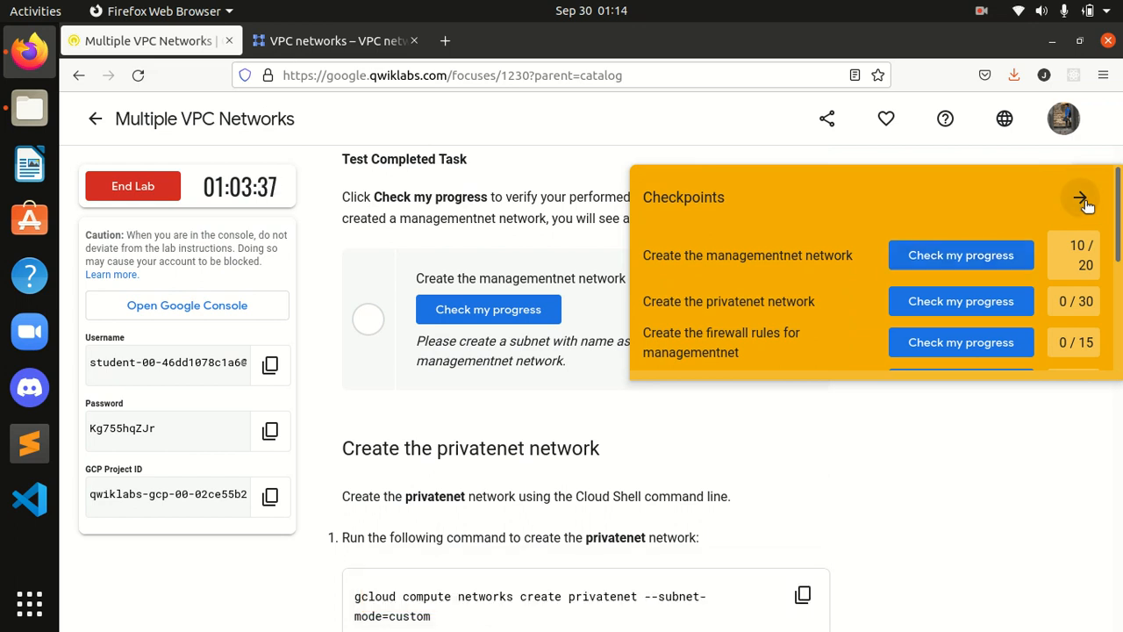
{"action": "left_click", "coordinate": [1082, 200]}
Repeat the progress check for the managementnet network and review the checkpoint scores again.
{"action": "left_click", "coordinate": [498, 307]}
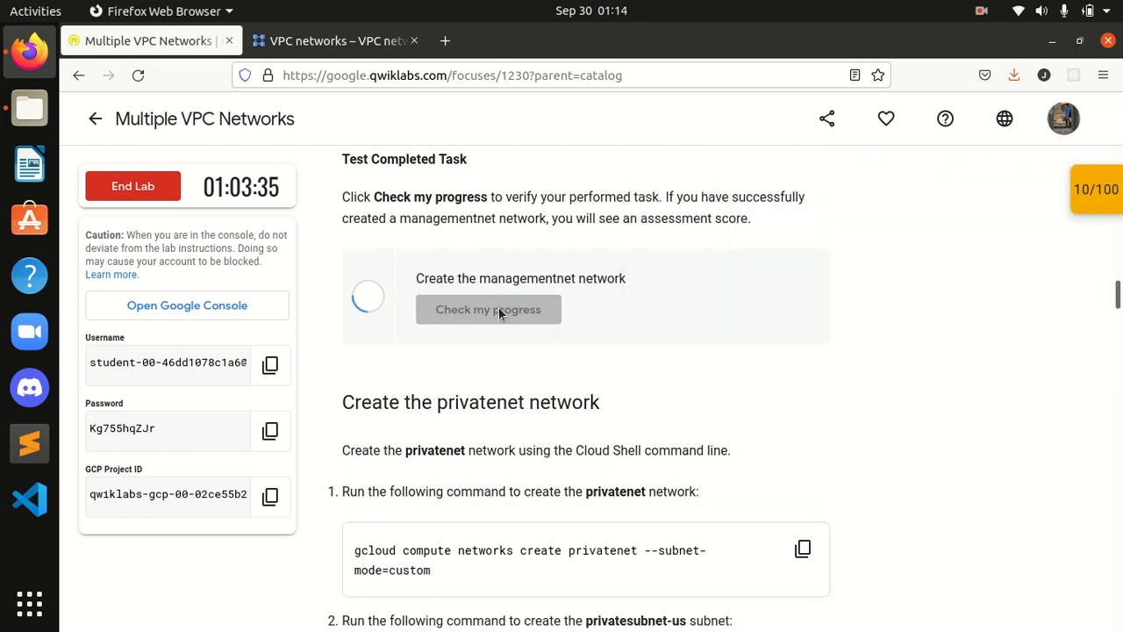
{"action": "scroll", "coordinate": [1089, 332], "scroll_direction": "up", "scroll_amount": 1}
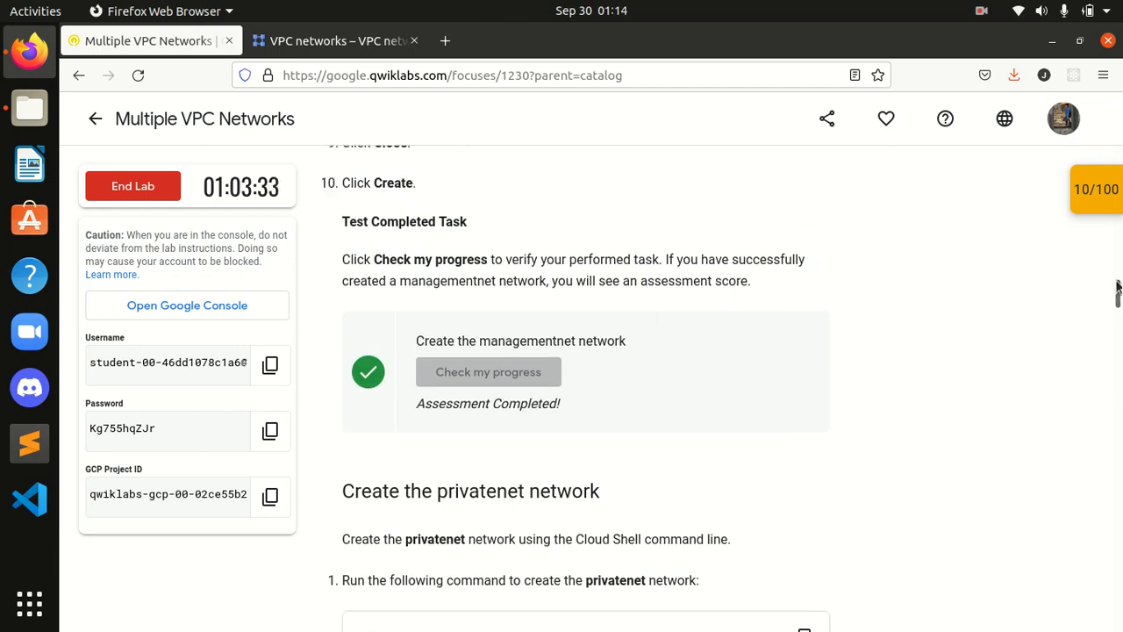
{"action": "left_click", "coordinate": [1119, 199]}
{"action": "left_click", "coordinate": [1017, 260]}
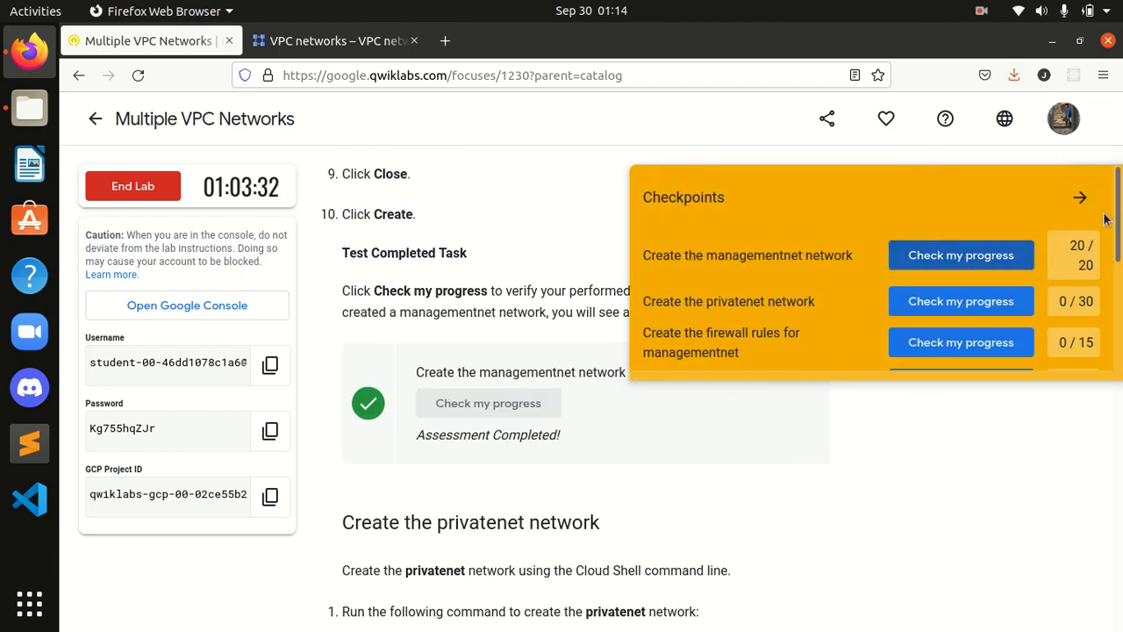
{"action": "left_click", "coordinate": [1080, 199]}
Read the lab section on creating the privatenet network with the Cloud Shell command line.
{"action": "scroll", "coordinate": [1050, 373], "scroll_direction": "down", "scroll_amount": 3}
{"action": "scroll", "coordinate": [957, 368], "scroll_direction": "down", "scroll_amount": 3}
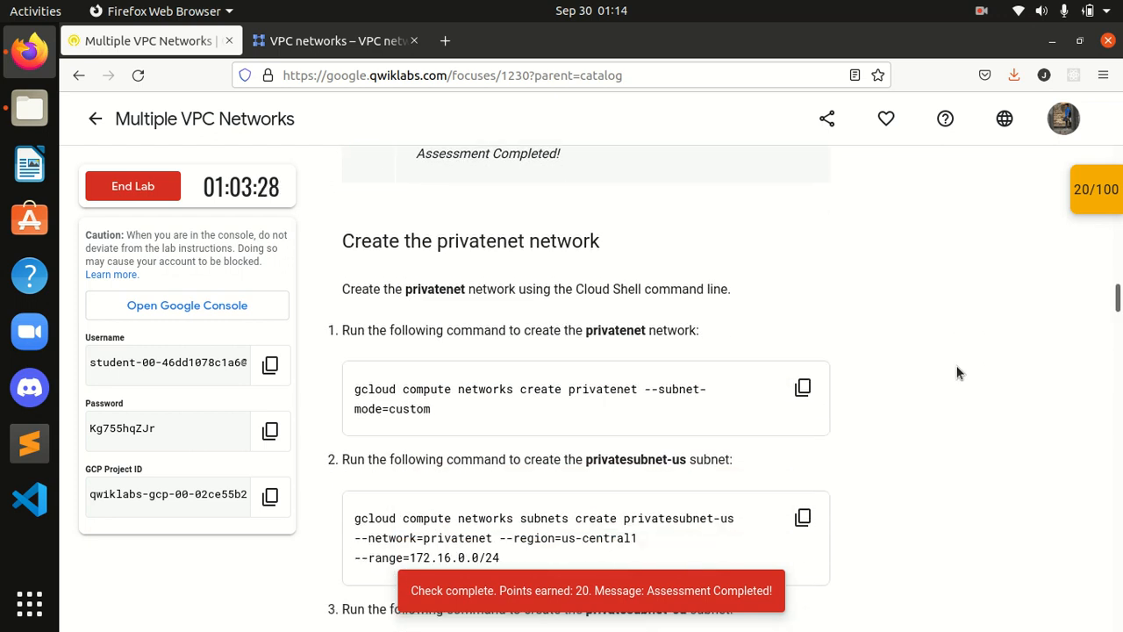
{"action": "left_click_drag", "start_coordinate": [355, 243], "coordinate": [635, 247]}
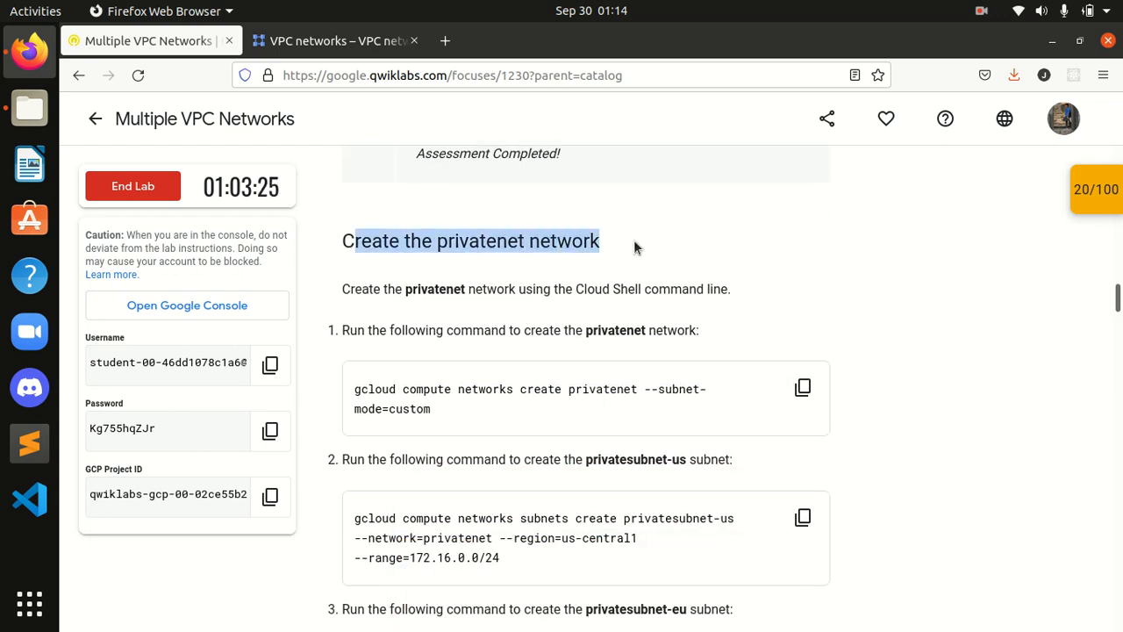
{"action": "left_click", "coordinate": [636, 248]}
{"action": "left_click_drag", "start_coordinate": [350, 289], "coordinate": [534, 292]}
{"action": "left_click", "coordinate": [601, 301]}
{"action": "scroll", "coordinate": [614, 301], "scroll_direction": "down", "scroll_amount": 2}
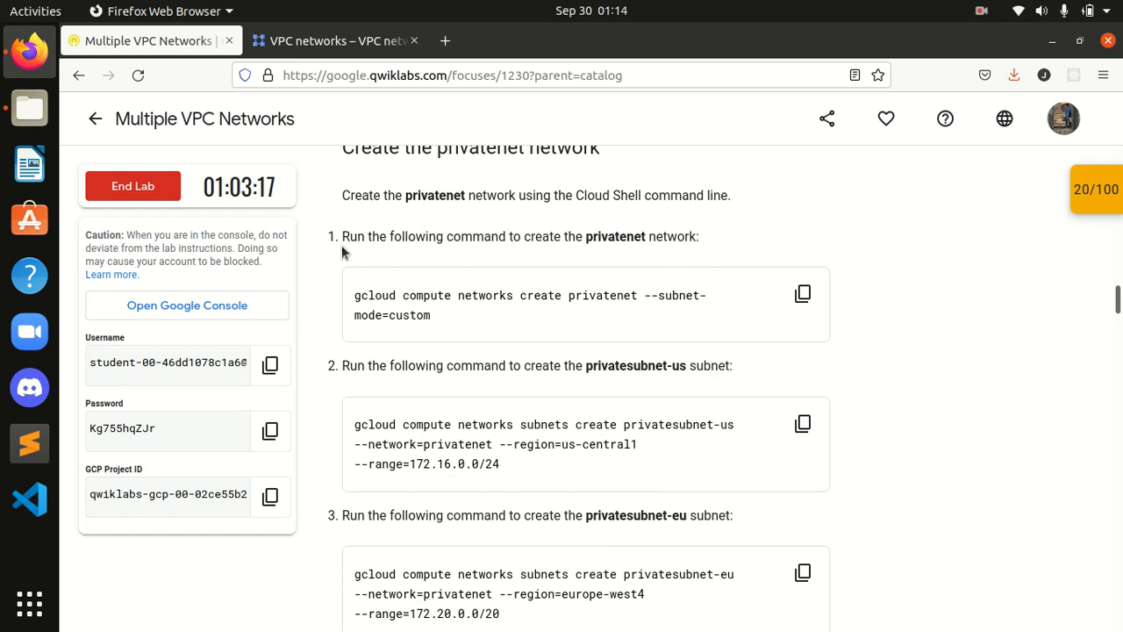
Copy the lab command that creates the privatenet network with custom subnet mode, then enlarge the Cloud Shell terminal in the Cloud console.
{"action": "left_click_drag", "start_coordinate": [341, 244], "coordinate": [711, 245]}
{"action": "left_click", "coordinate": [792, 257]}
{"action": "left_click", "coordinate": [803, 294]}
{"action": "left_click", "coordinate": [333, 41]}
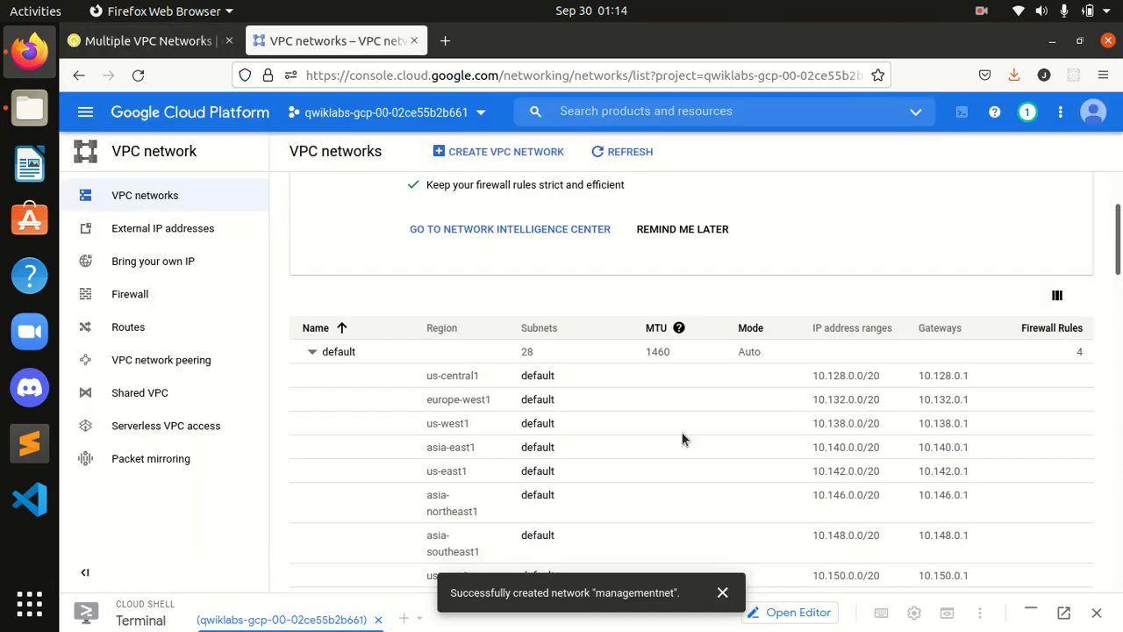
{"action": "left_click", "coordinate": [722, 592]}
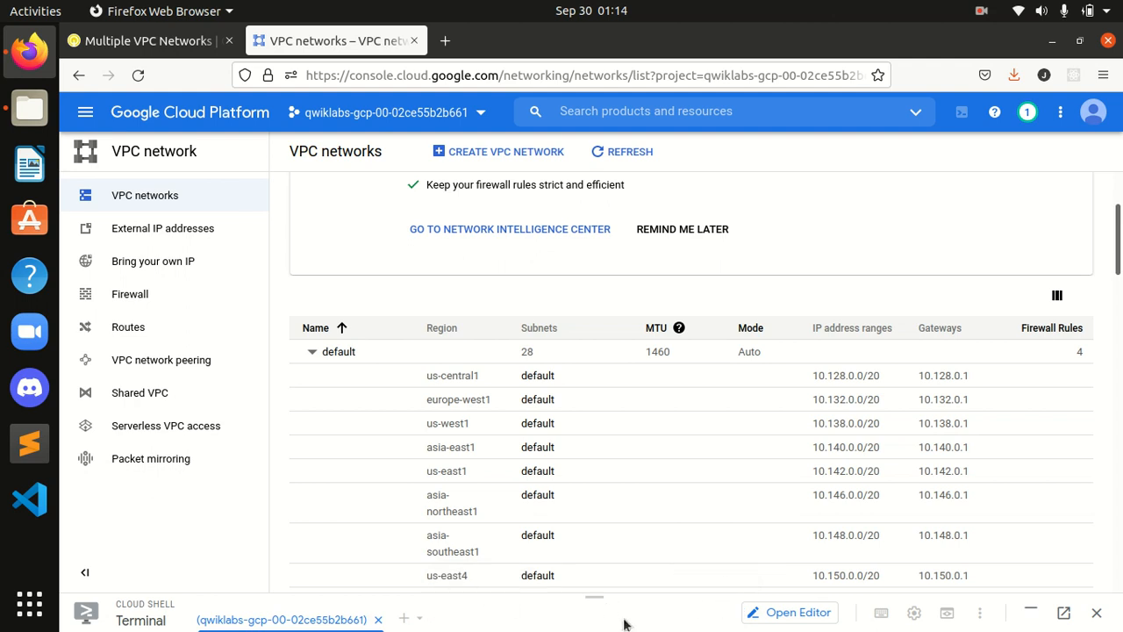
{"action": "left_click_drag", "start_coordinate": [595, 597], "coordinate": [594, 410]}
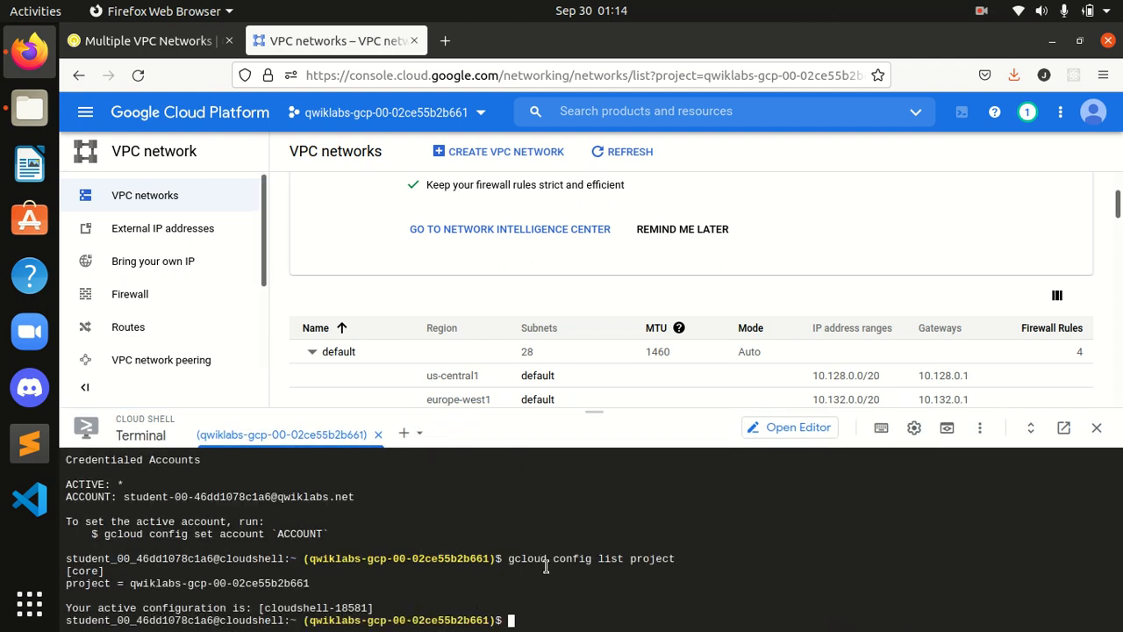
Enlarge the Cloud Shell terminal a little more and run gcloud compute networks create privatenet --subnet-mode=custom.
{"action": "left_click_drag", "start_coordinate": [587, 410], "coordinate": [581, 375]}
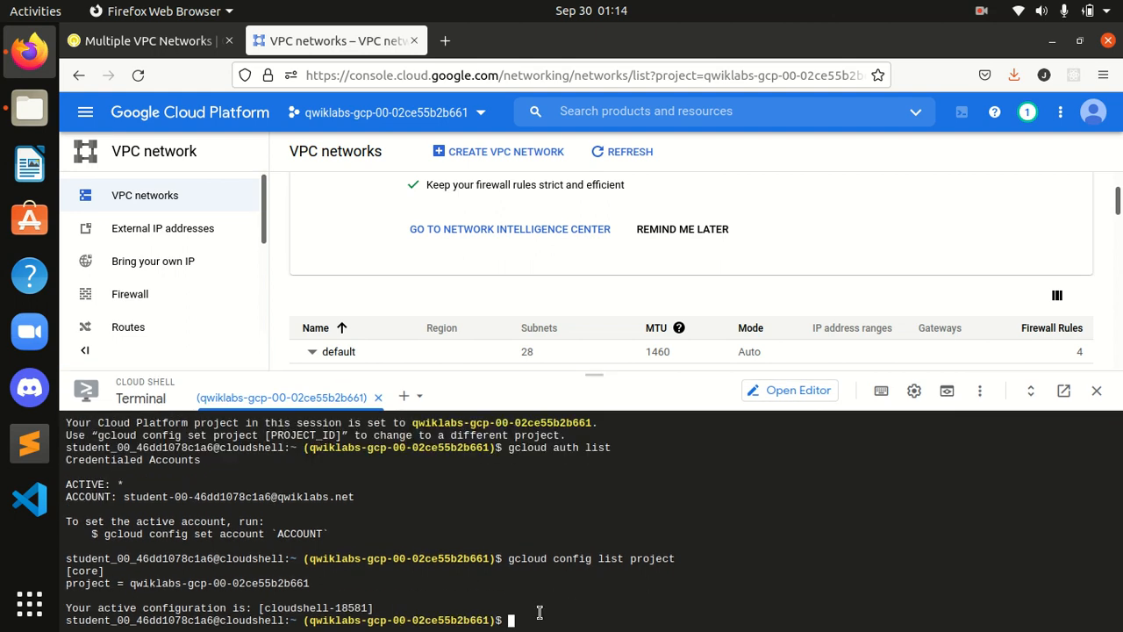
{"action": "key", "text": "ctrl+v"}
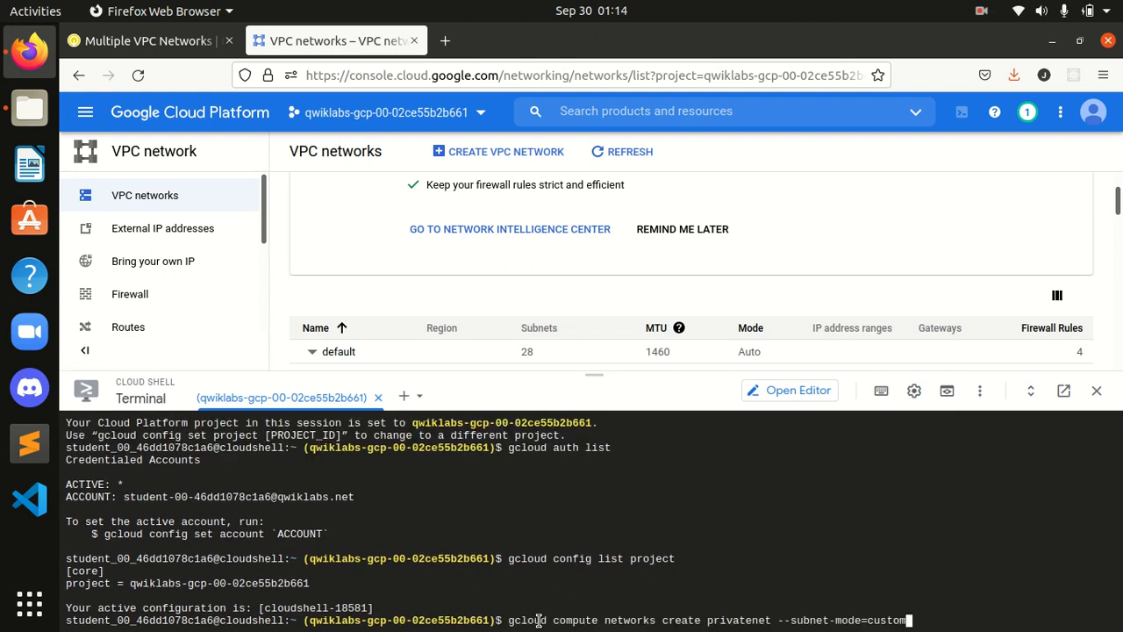
{"action": "key", "text": "Return"}
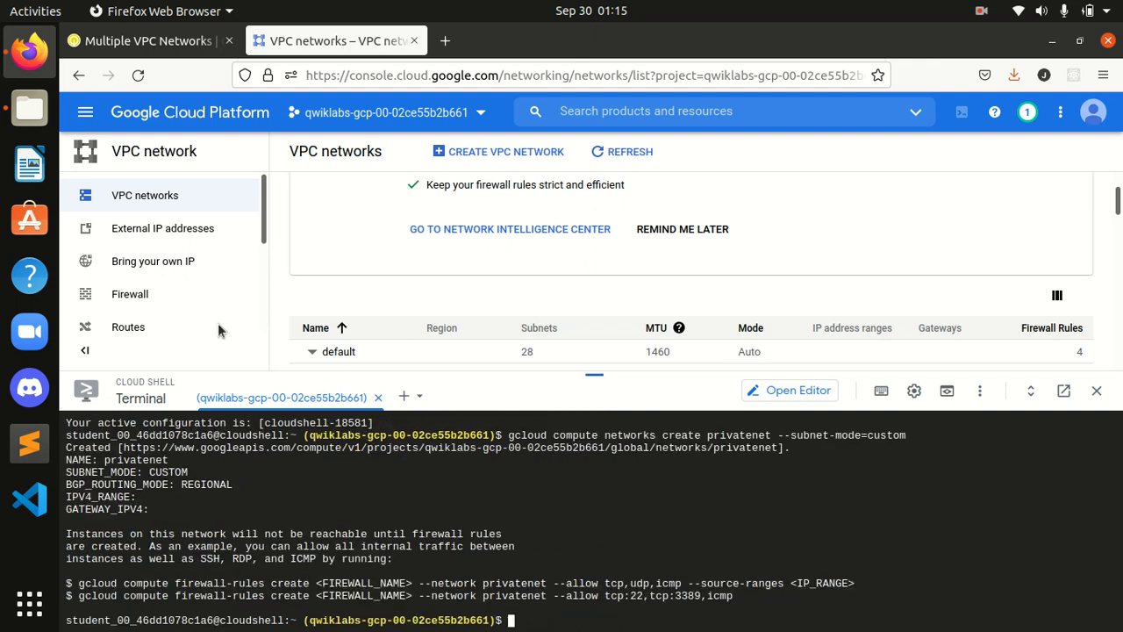
Copy the lab's privatesubnet-us command and run it in Cloud Shell for network privatenet, region us-central1, range 172.16.0.0/24.
{"action": "left_click", "coordinate": [175, 41]}
{"action": "scroll", "coordinate": [552, 332], "scroll_direction": "down", "scroll_amount": 2}
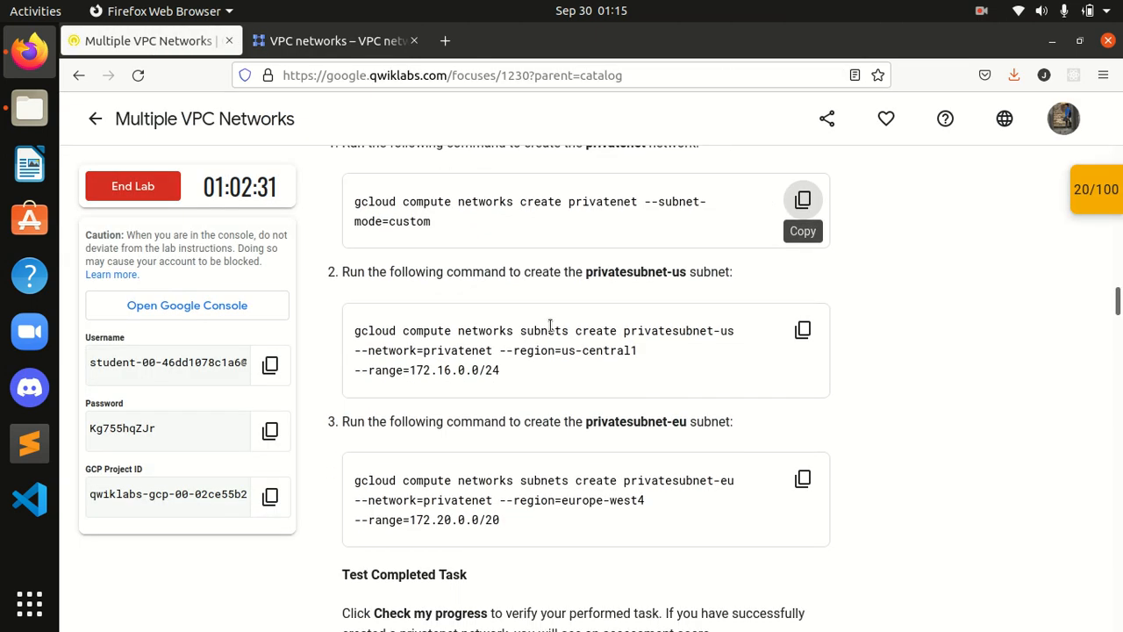
{"action": "left_click", "coordinate": [805, 332]}
{"action": "left_click", "coordinate": [333, 44]}
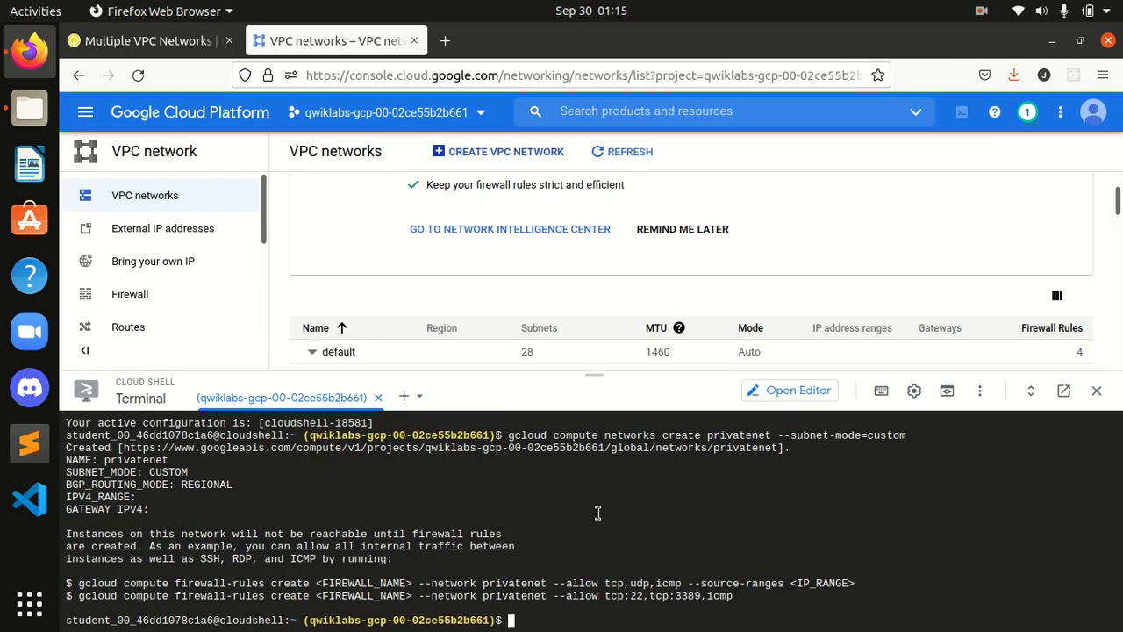
{"action": "key", "text": "ctrl+v"}
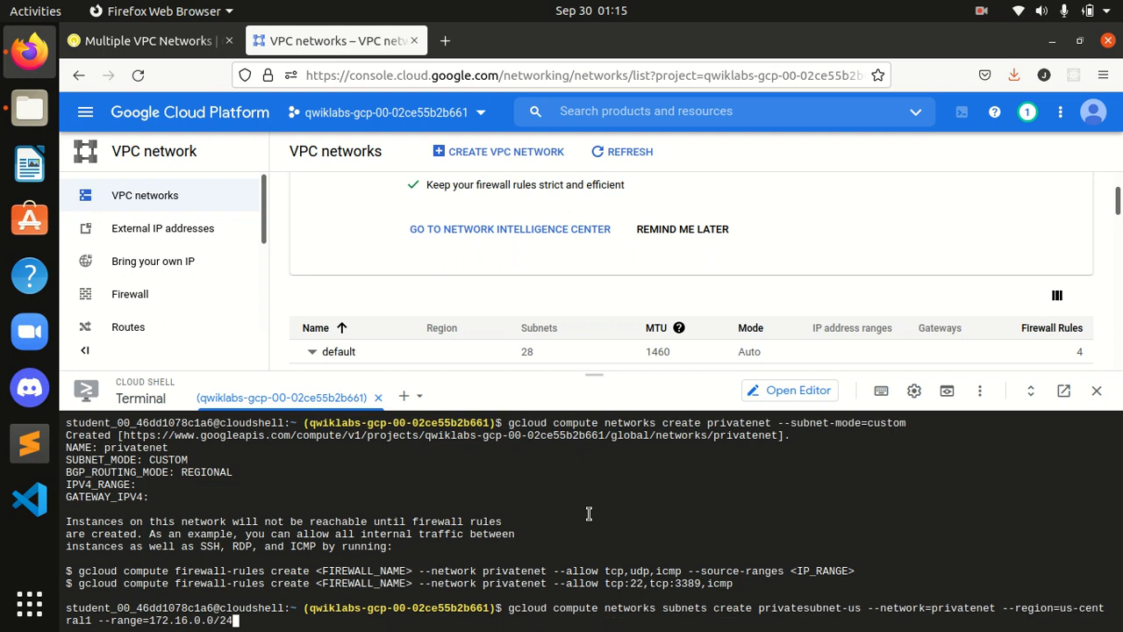
{"action": "key", "text": "Return"}
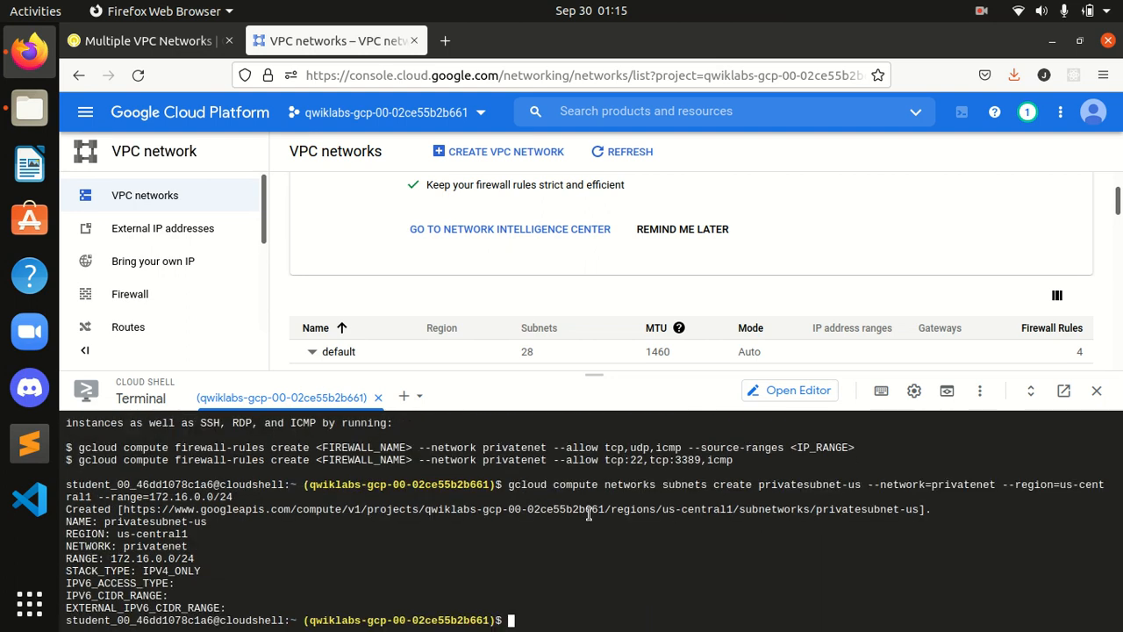
Copy the lab's privatesubnet-eu command and run it in Cloud Shell for network privatenet, region europe-west4, range 172.20.0.0/20.
{"action": "key", "text": "ctrl+Page_Up"}
{"action": "scroll", "coordinate": [657, 348], "scroll_direction": "down", "scroll_amount": 1}
{"action": "scroll", "coordinate": [657, 348], "scroll_direction": "down", "scroll_amount": 3}
{"action": "left_click", "coordinate": [802, 291]}
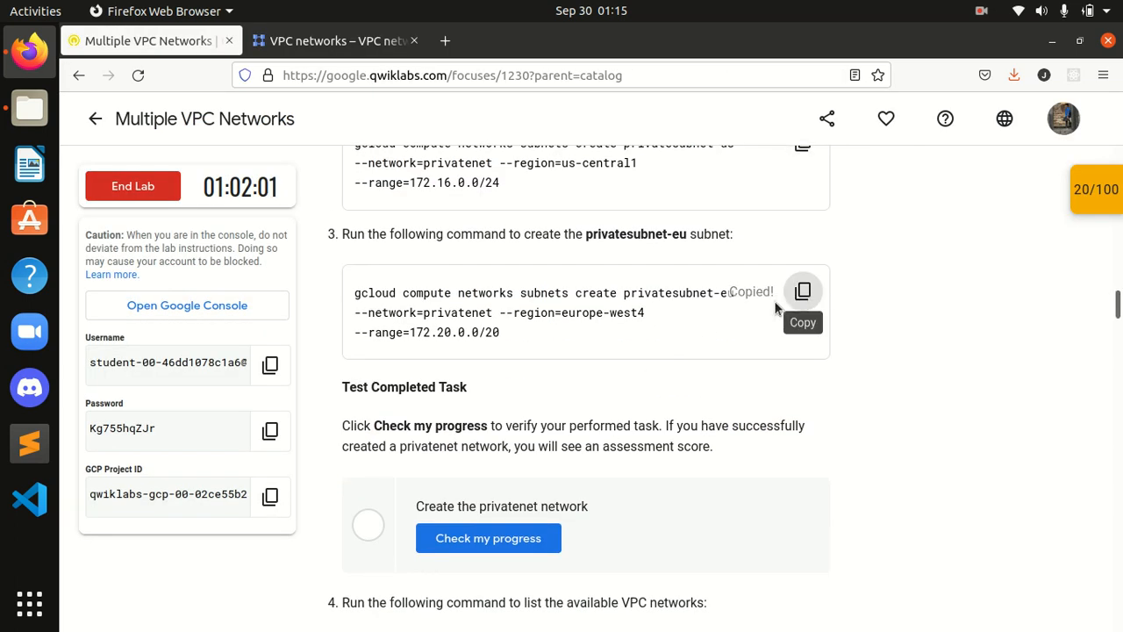
{"action": "left_click", "coordinate": [362, 46]}
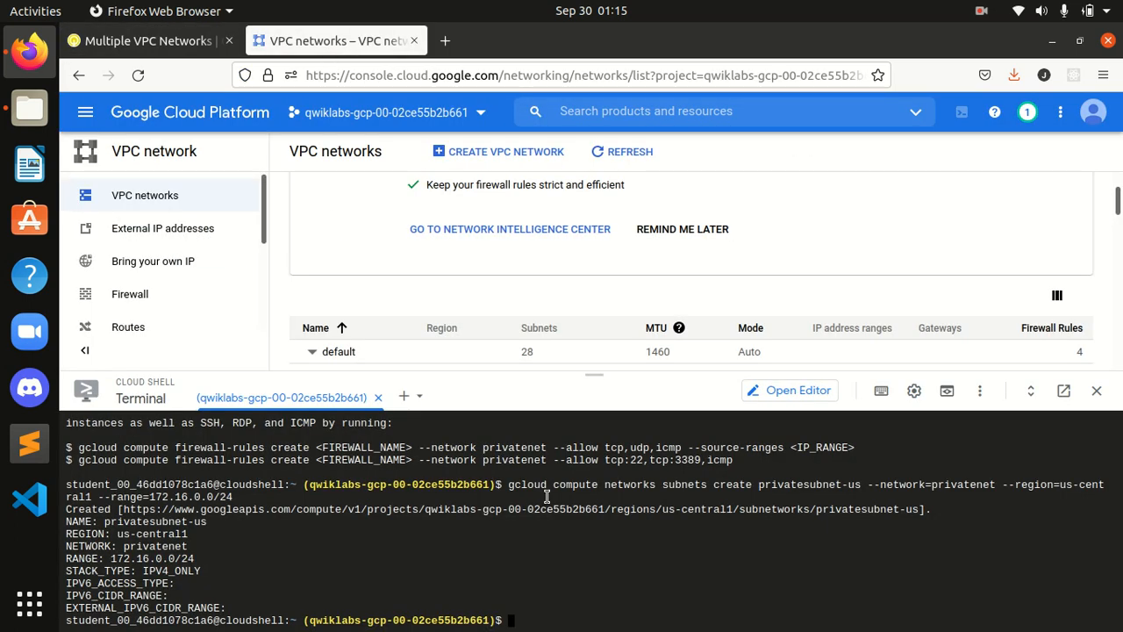
{"action": "key", "text": "ctrl+v"}
{"action": "key", "text": "Return"}
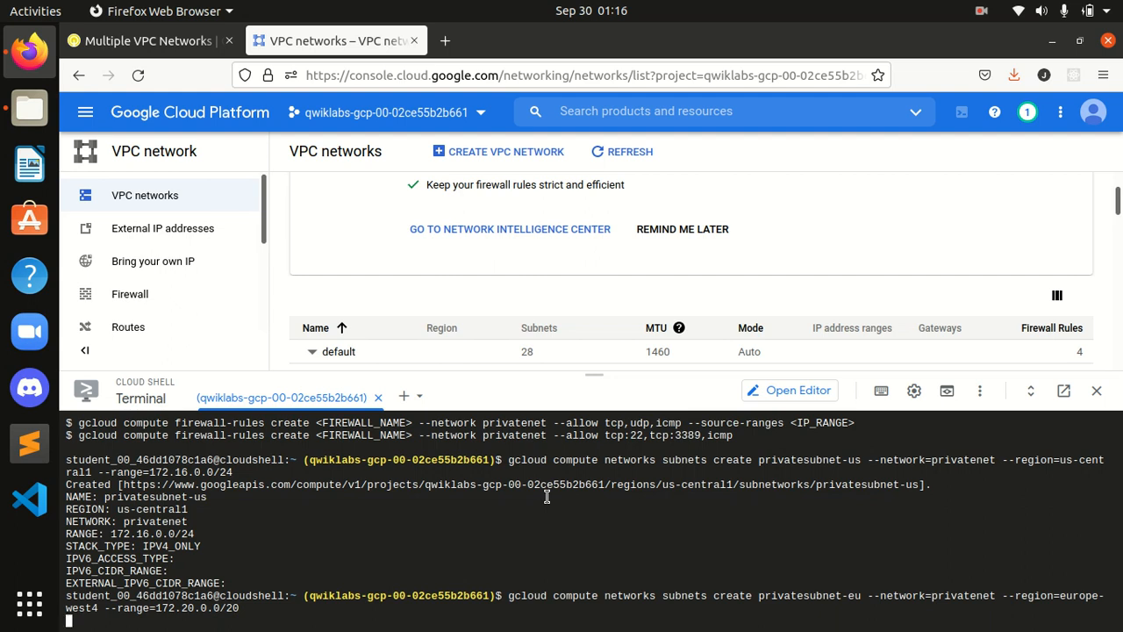
Run the lab's progress check for creating the privatenet network.
{"action": "left_click", "coordinate": [115, 42]}
{"action": "scroll", "coordinate": [448, 387], "scroll_direction": "down", "scroll_amount": 3}
{"action": "left_click", "coordinate": [496, 350]}
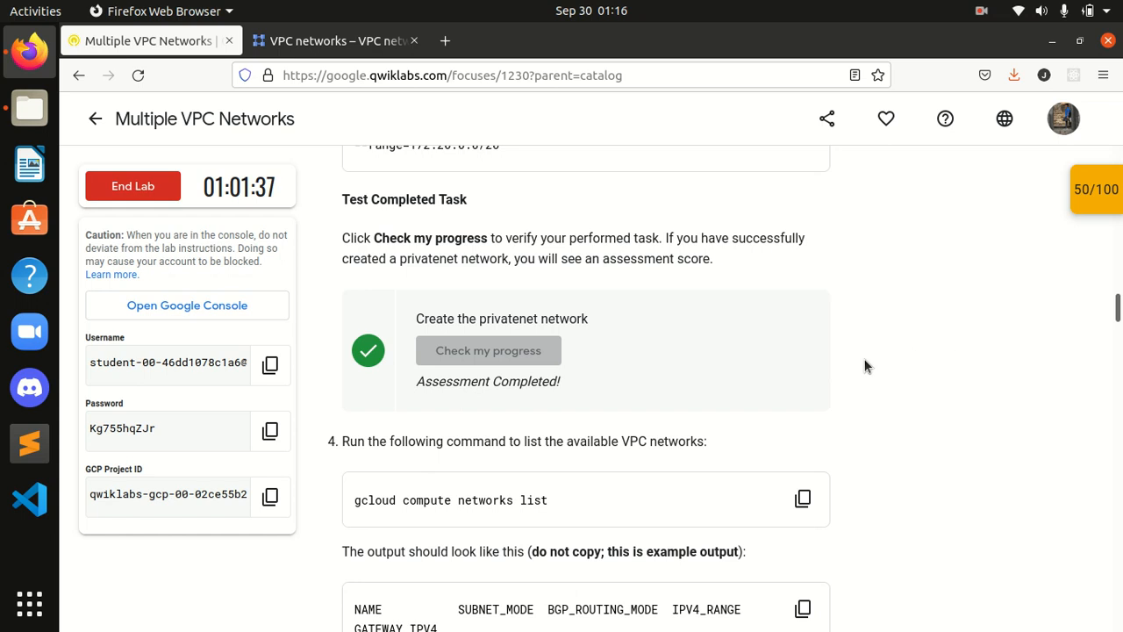
Copy the lab command gcloud compute networks list and run it in Cloud Shell to list the available VPC networks.
{"action": "scroll", "coordinate": [865, 365], "scroll_direction": "down", "scroll_amount": 4}
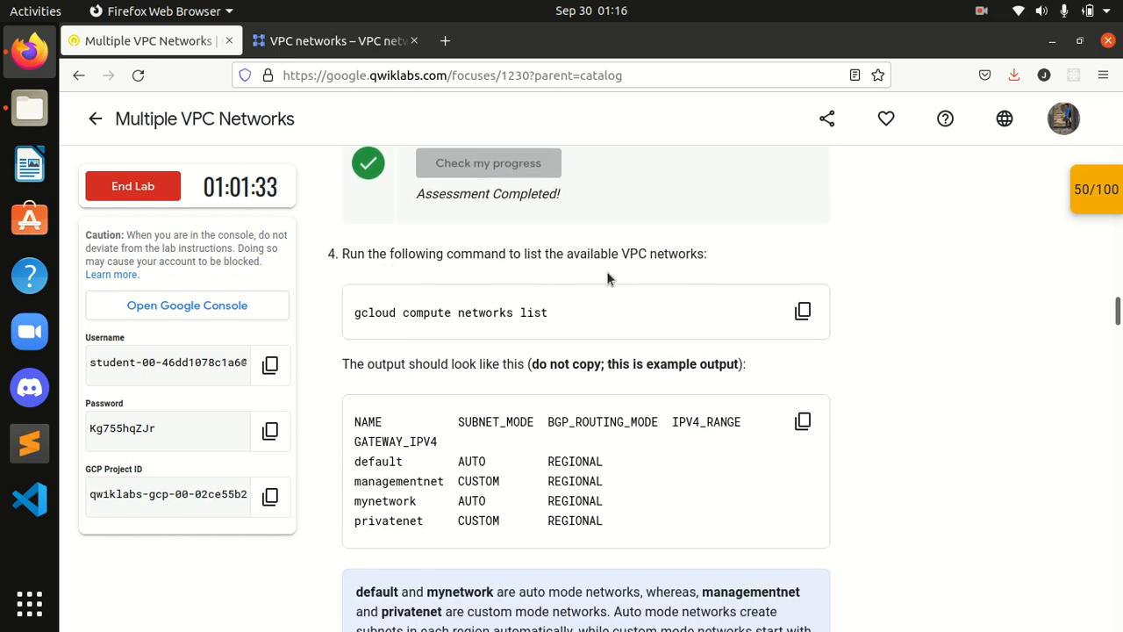
{"action": "left_click_drag", "start_coordinate": [622, 254], "coordinate": [733, 263]}
{"action": "left_click", "coordinate": [737, 253]}
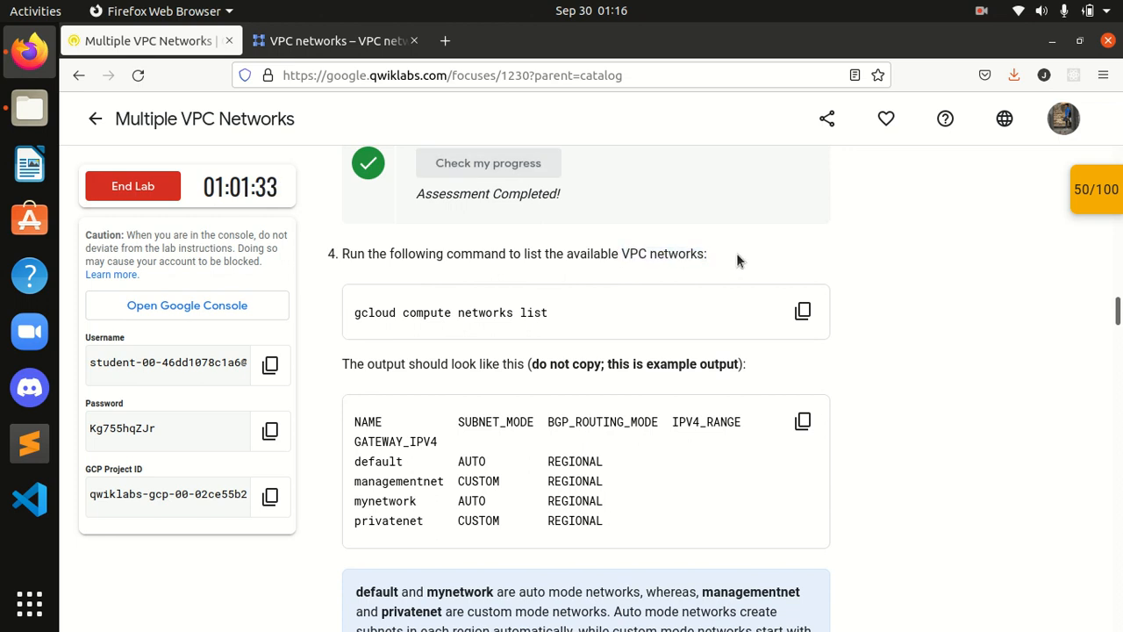
{"action": "left_click", "coordinate": [803, 310]}
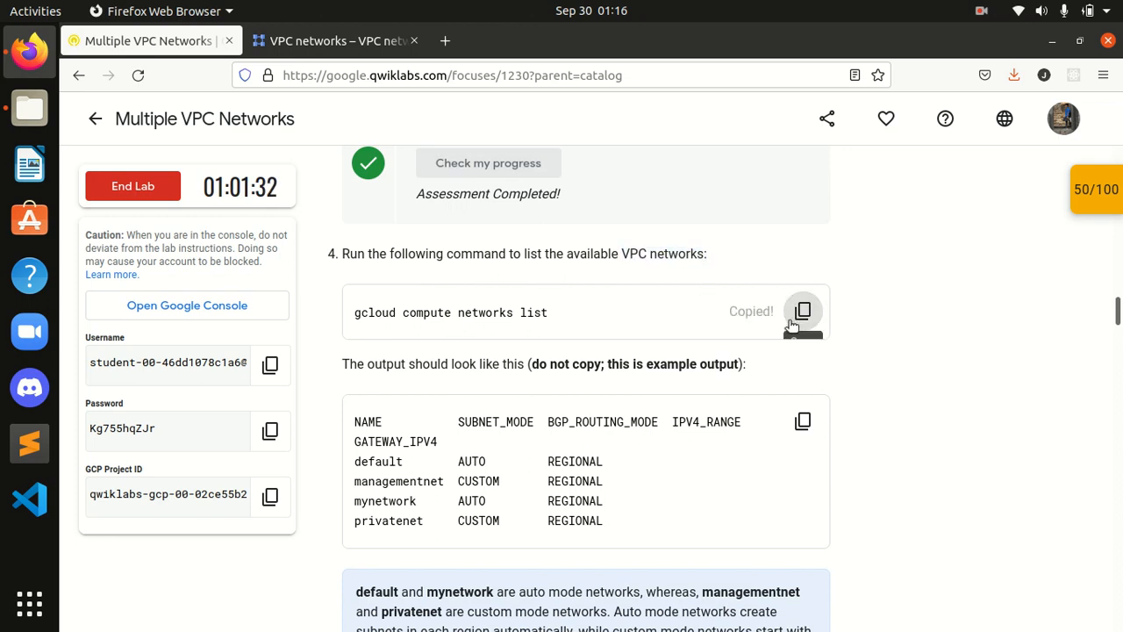
{"action": "left_click", "coordinate": [333, 40]}
{"action": "key", "text": "ctrl+v"}
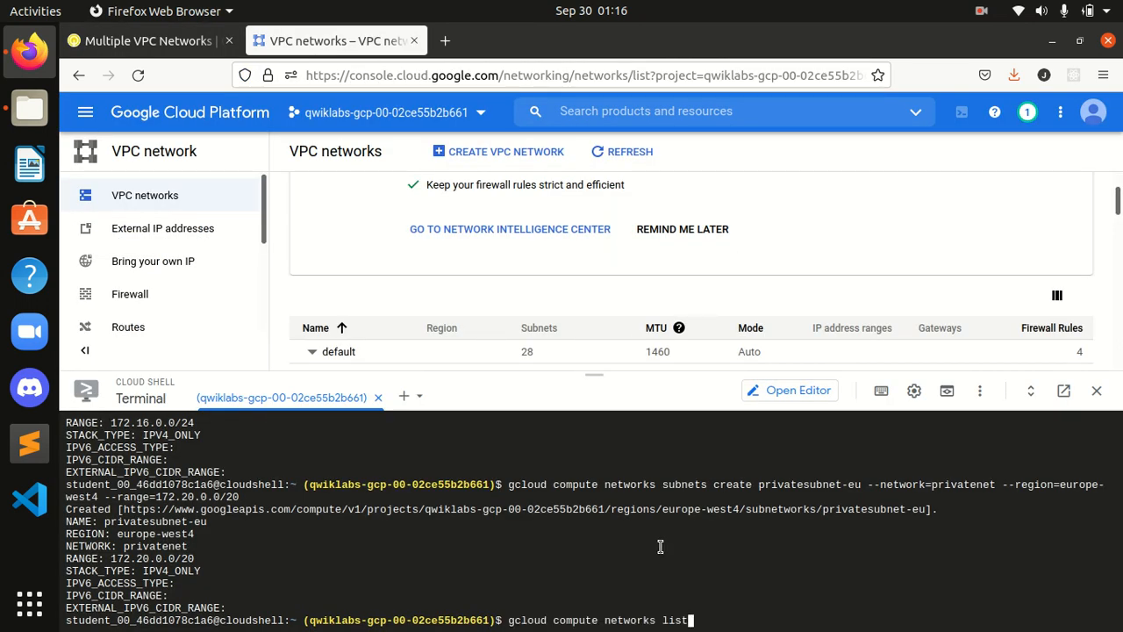
{"action": "key", "text": "Return"}
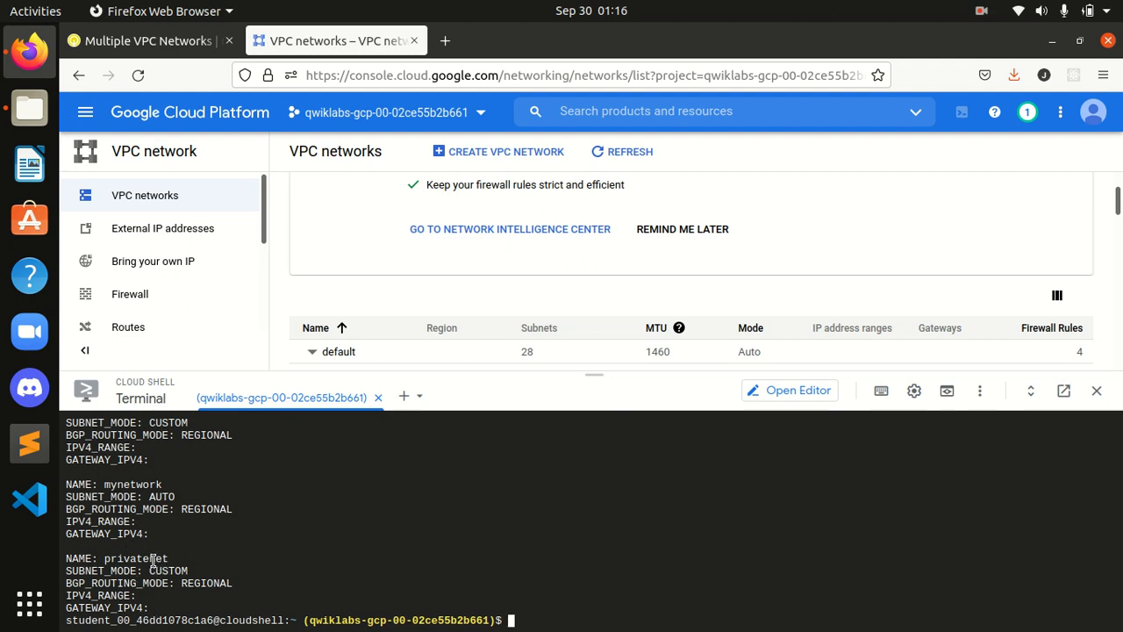
Copy gcloud compute networks subnets list --sort-by=NETWORK from the lab and run it in Cloud Shell to list the VPC subnets.
{"action": "left_click", "coordinate": [157, 42]}
{"action": "scroll", "coordinate": [536, 480], "scroll_direction": "down", "scroll_amount": 2}
{"action": "scroll", "coordinate": [536, 480], "scroll_direction": "down", "scroll_amount": 5}
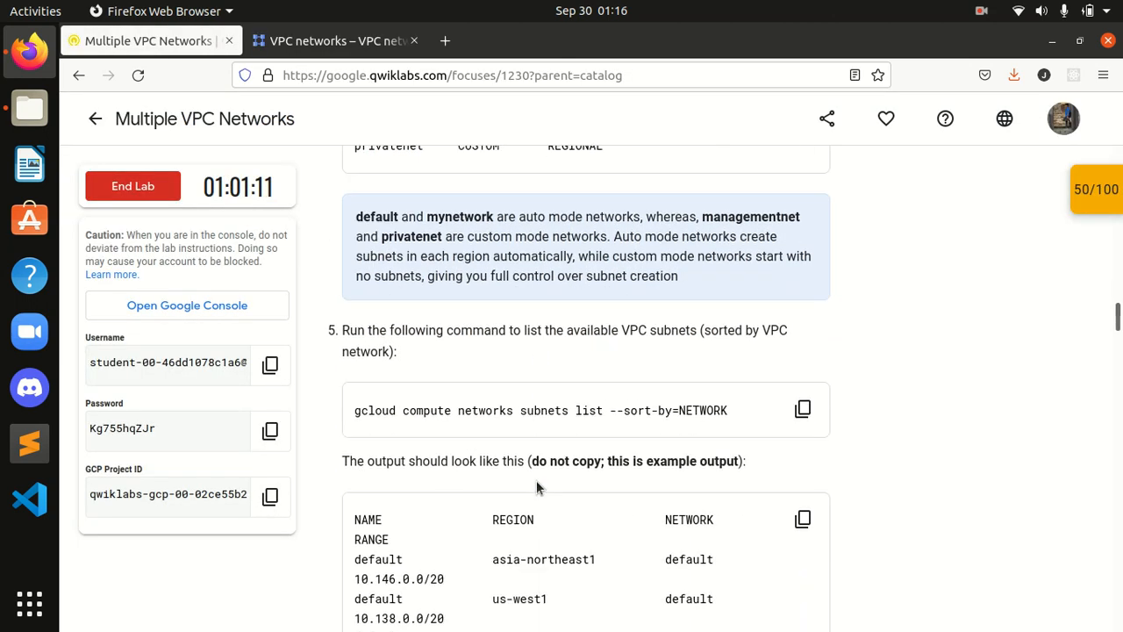
{"action": "scroll", "coordinate": [519, 408], "scroll_direction": "down", "scroll_amount": 2}
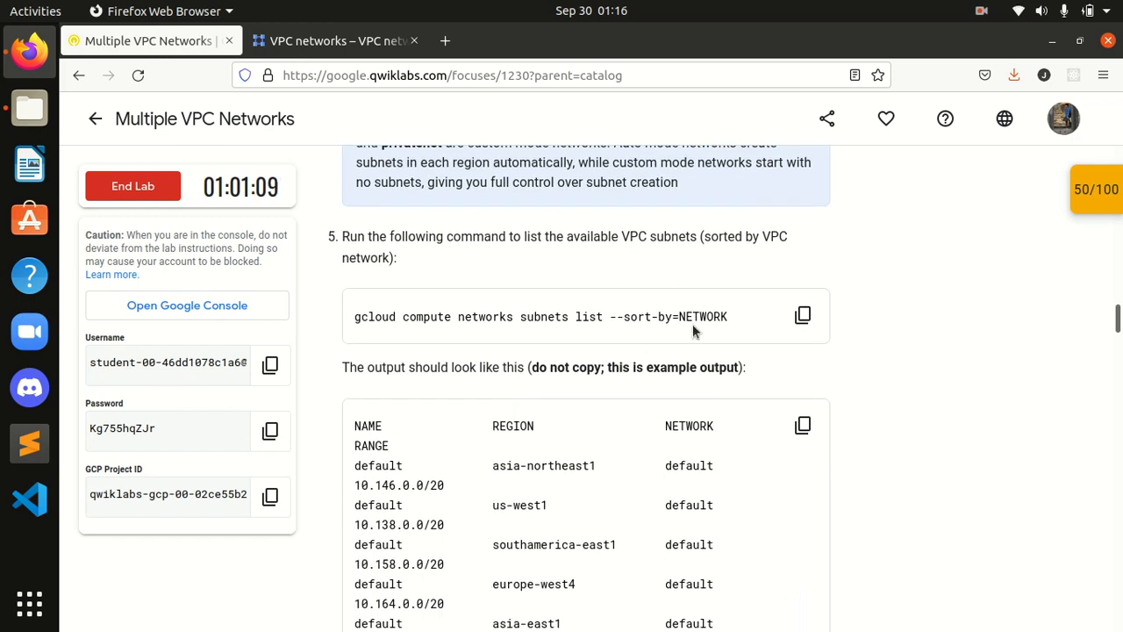
{"action": "left_click", "coordinate": [803, 315]}
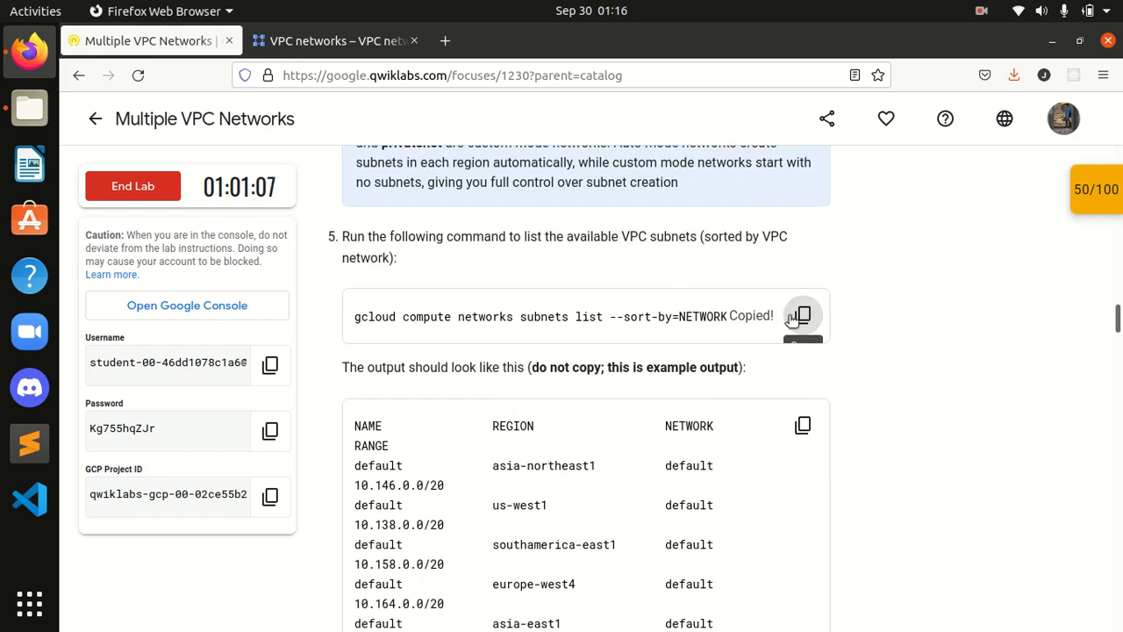
{"action": "left_click", "coordinate": [314, 40]}
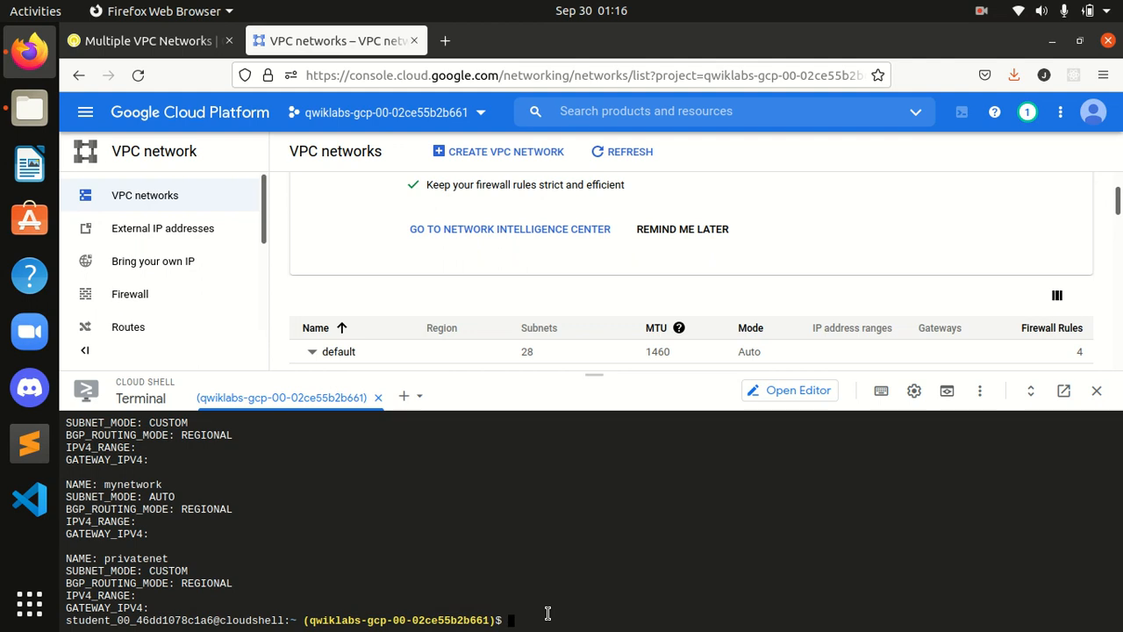
{"action": "key", "text": "ctrl+v"}
{"action": "key", "text": "Return"}
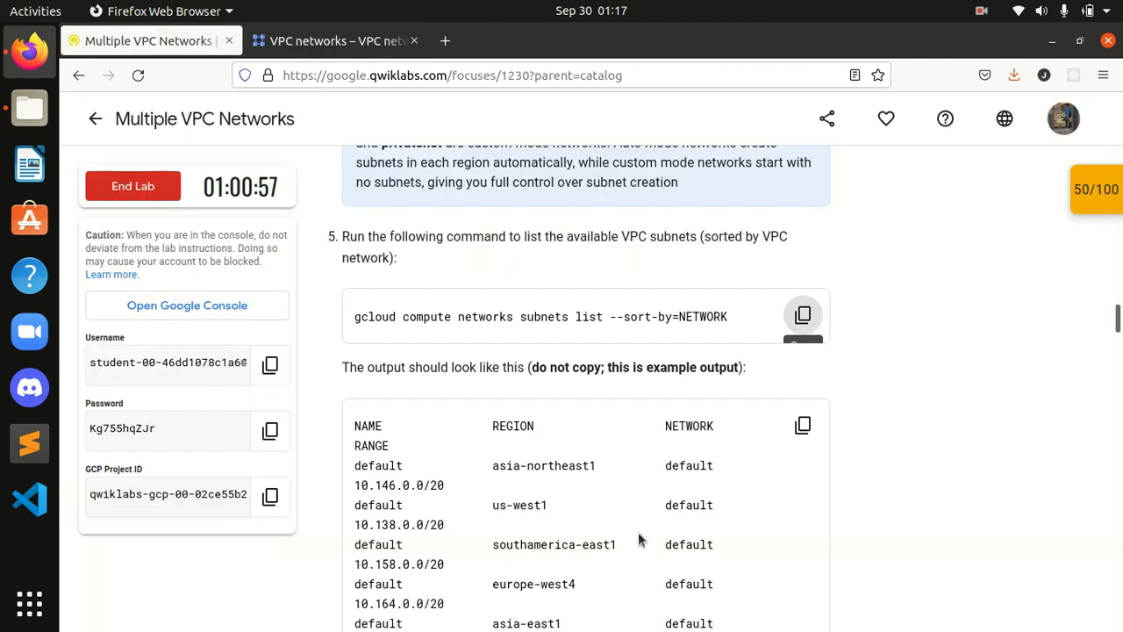
Read the lab's expected subnet output and examine the VPC networks list in the Cloud console, shrinking the Cloud Shell terminal.
{"action": "scroll", "coordinate": [638, 531], "scroll_direction": "down", "scroll_amount": 6}
{"action": "scroll", "coordinate": [649, 523], "scroll_direction": "down", "scroll_amount": 9}
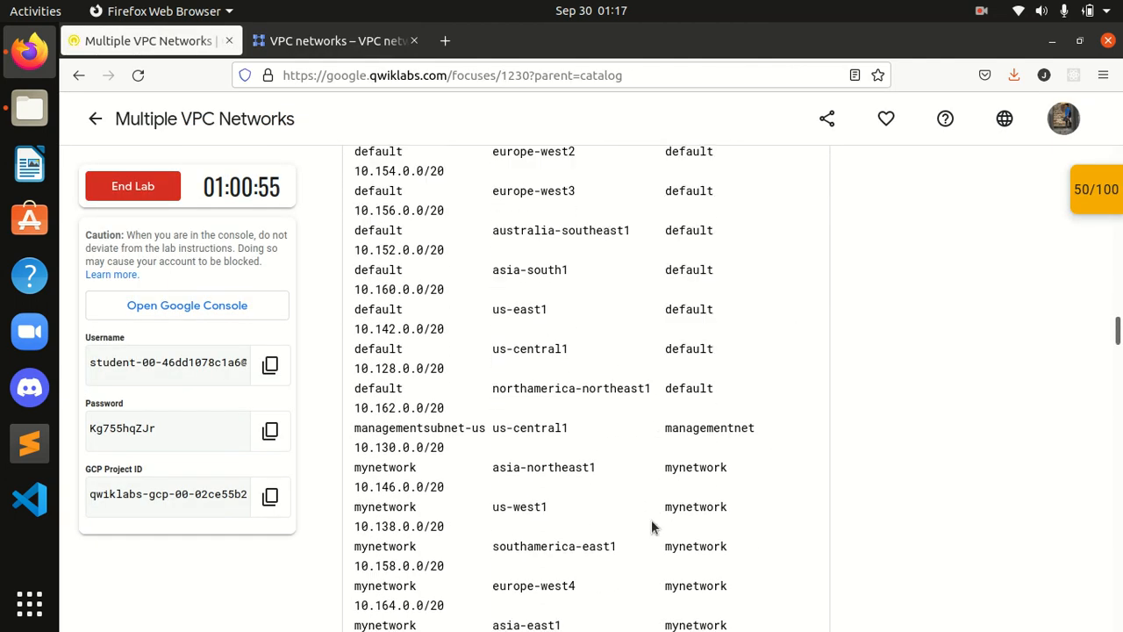
{"action": "scroll", "coordinate": [650, 522], "scroll_direction": "down", "scroll_amount": 2}
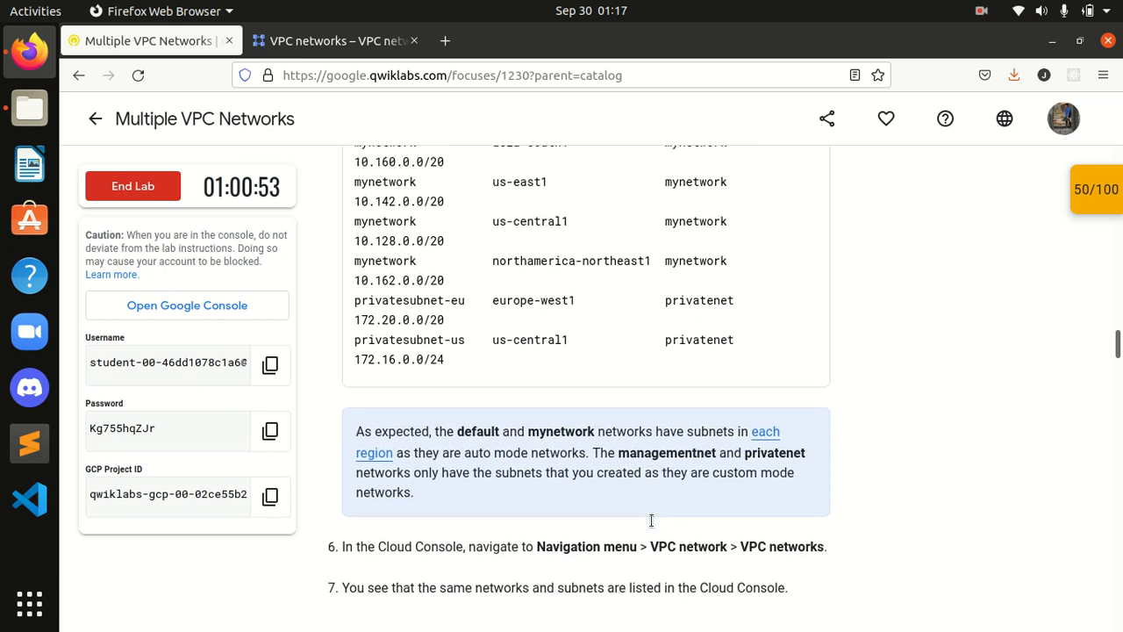
{"action": "scroll", "coordinate": [651, 519], "scroll_direction": "down", "scroll_amount": 1}
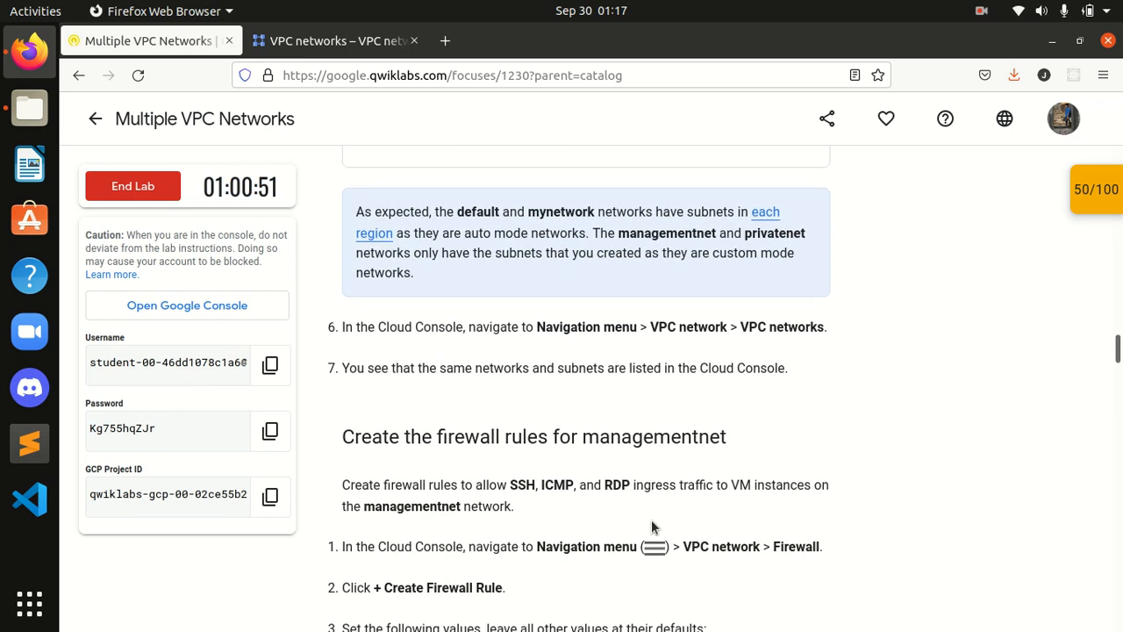
{"action": "scroll", "coordinate": [623, 355], "scroll_direction": "down", "scroll_amount": 1}
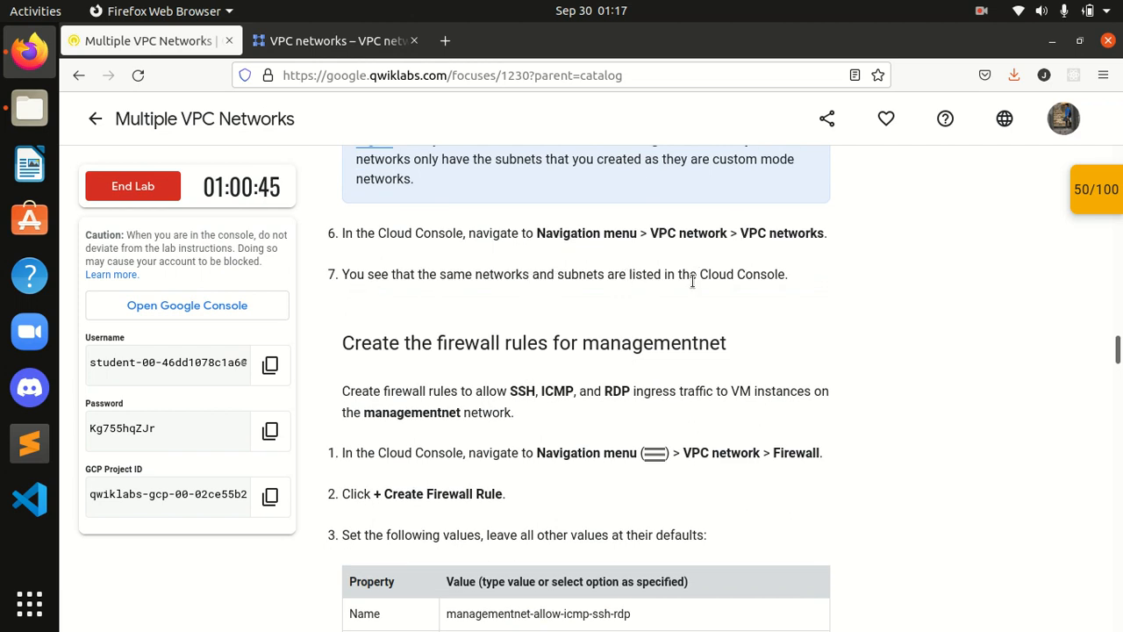
{"action": "left_click", "coordinate": [373, 41]}
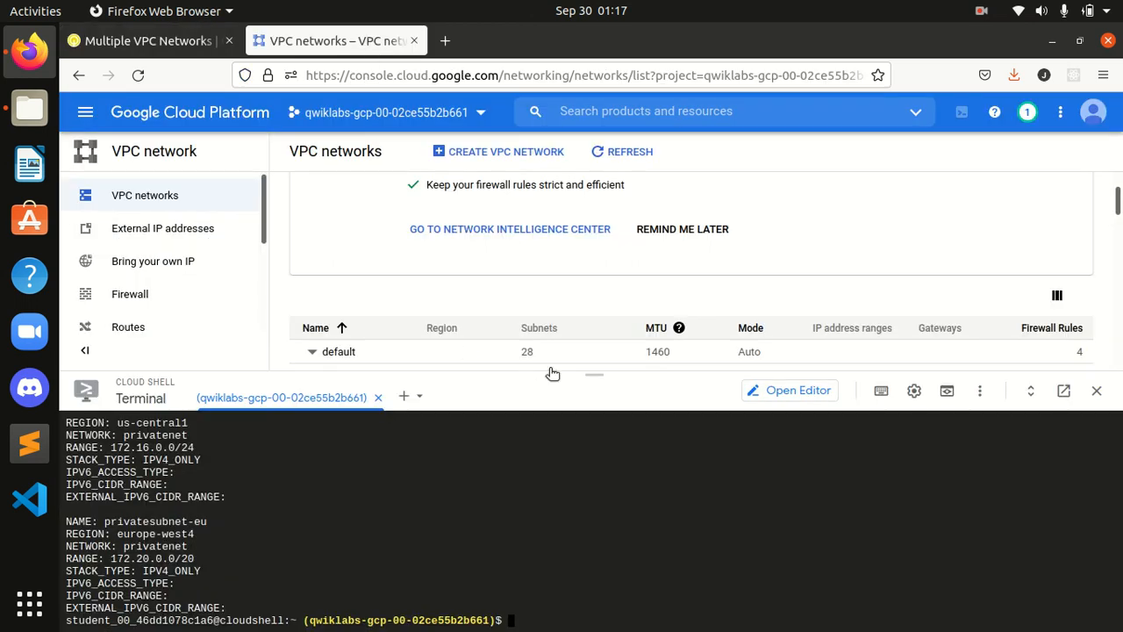
{"action": "left_click_drag", "start_coordinate": [595, 368], "coordinate": [595, 440]}
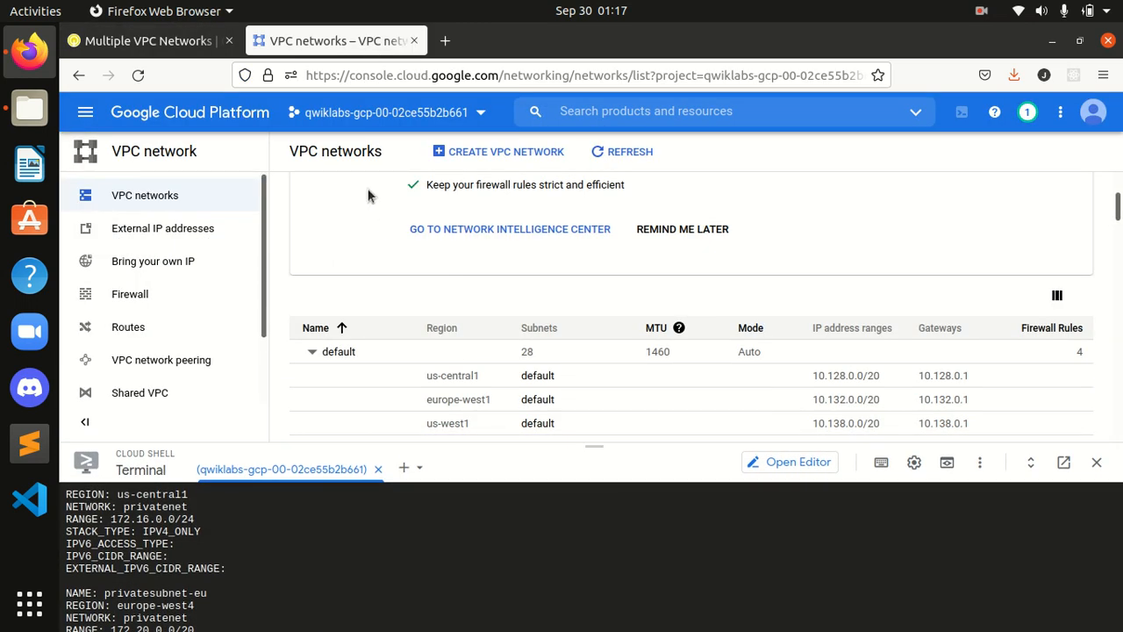
{"action": "left_click", "coordinate": [180, 198]}
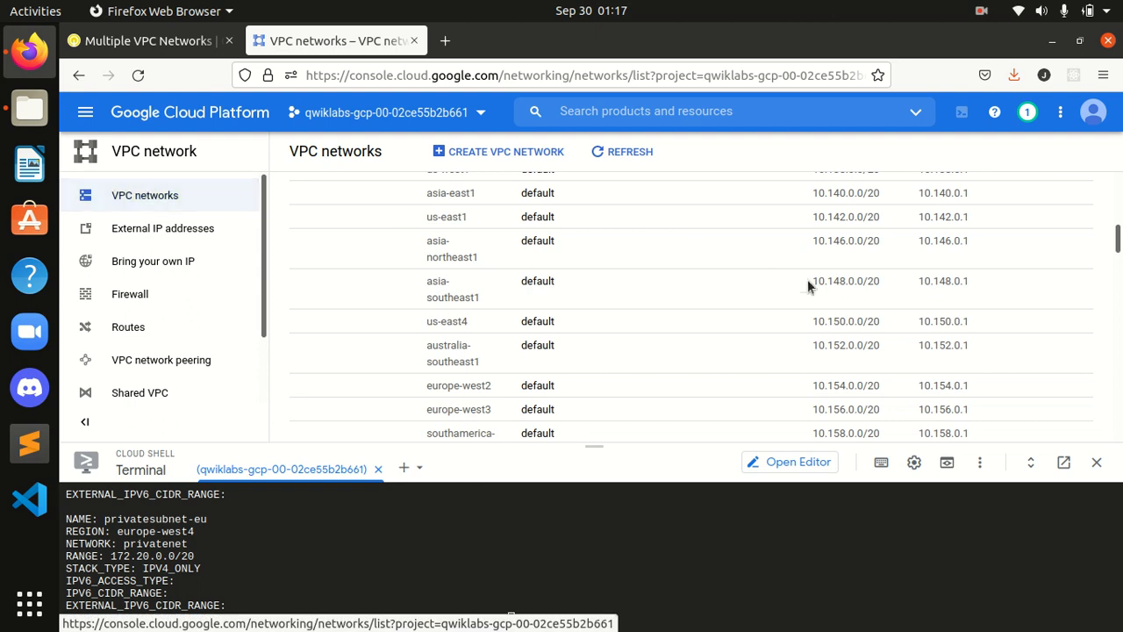
{"action": "left_click_drag", "start_coordinate": [1119, 239], "coordinate": [1110, 443]}
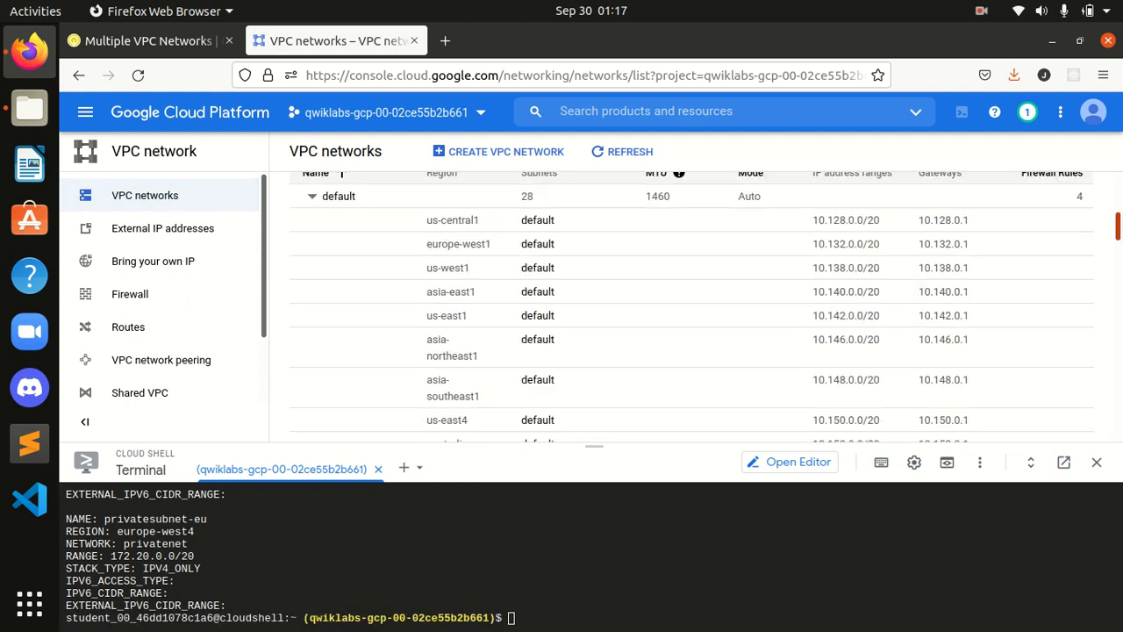
Read the lab section on creating the firewall rules for managementnet, including the navigation steps and the rule's property values.
{"action": "left_click", "coordinate": [134, 43]}
{"action": "scroll", "coordinate": [605, 413], "scroll_direction": "down", "scroll_amount": 4}
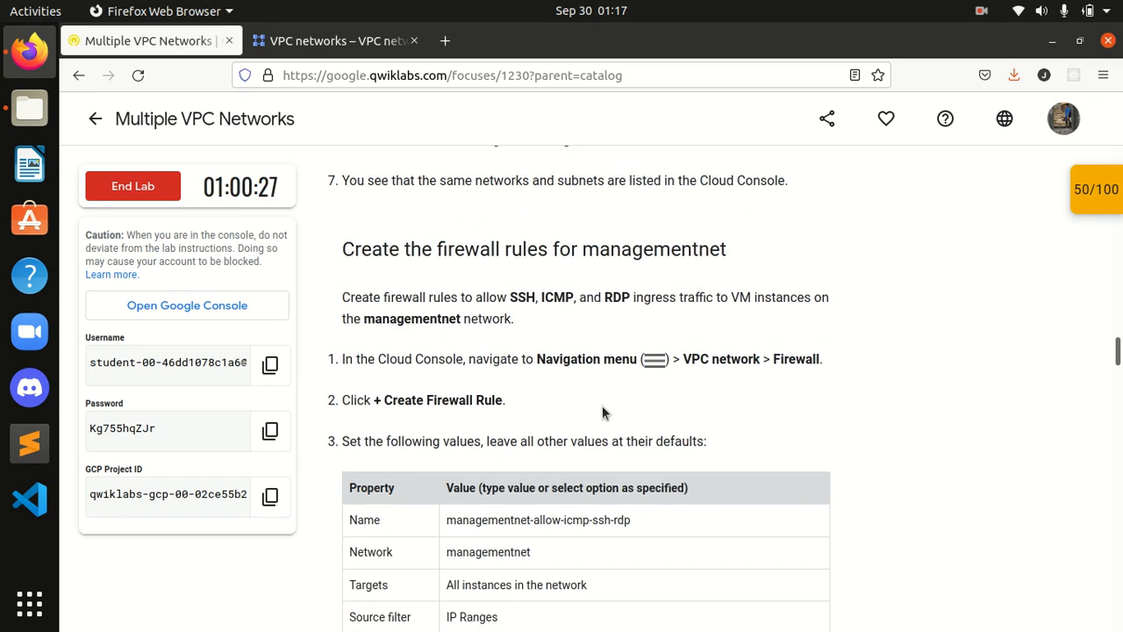
{"action": "left_click_drag", "start_coordinate": [342, 156], "coordinate": [741, 169]}
{"action": "left_click", "coordinate": [724, 186]}
{"action": "left_click_drag", "start_coordinate": [342, 203], "coordinate": [459, 225]}
{"action": "left_click", "coordinate": [524, 235]}
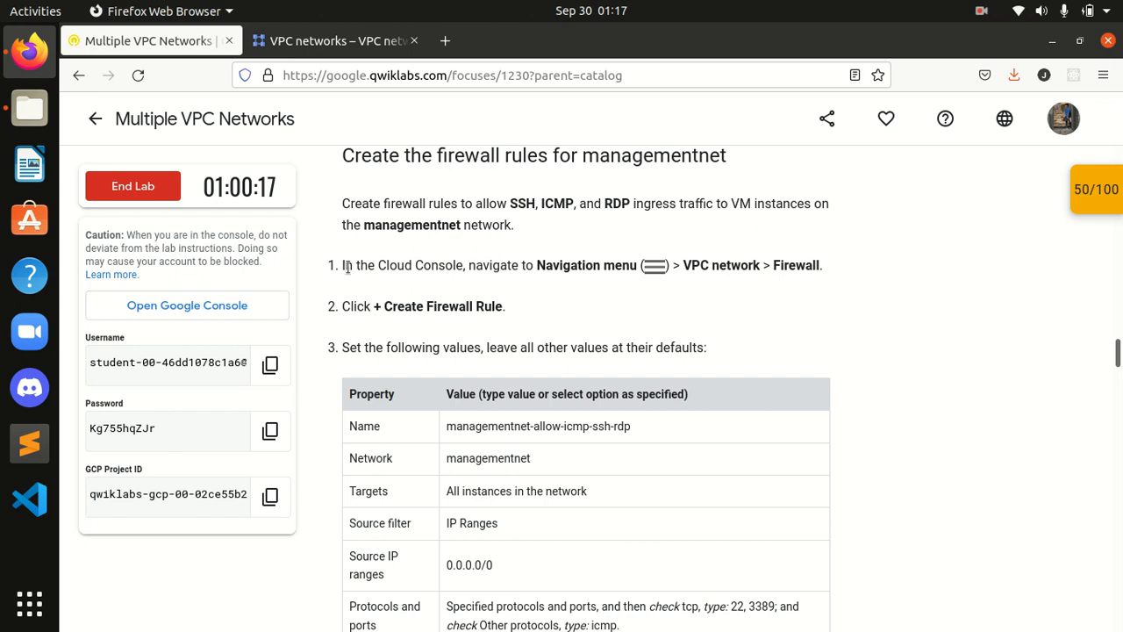
{"action": "left_click_drag", "start_coordinate": [341, 265], "coordinate": [442, 281]}
{"action": "left_click", "coordinate": [527, 264]}
{"action": "left_click_drag", "start_coordinate": [692, 265], "coordinate": [752, 266]}
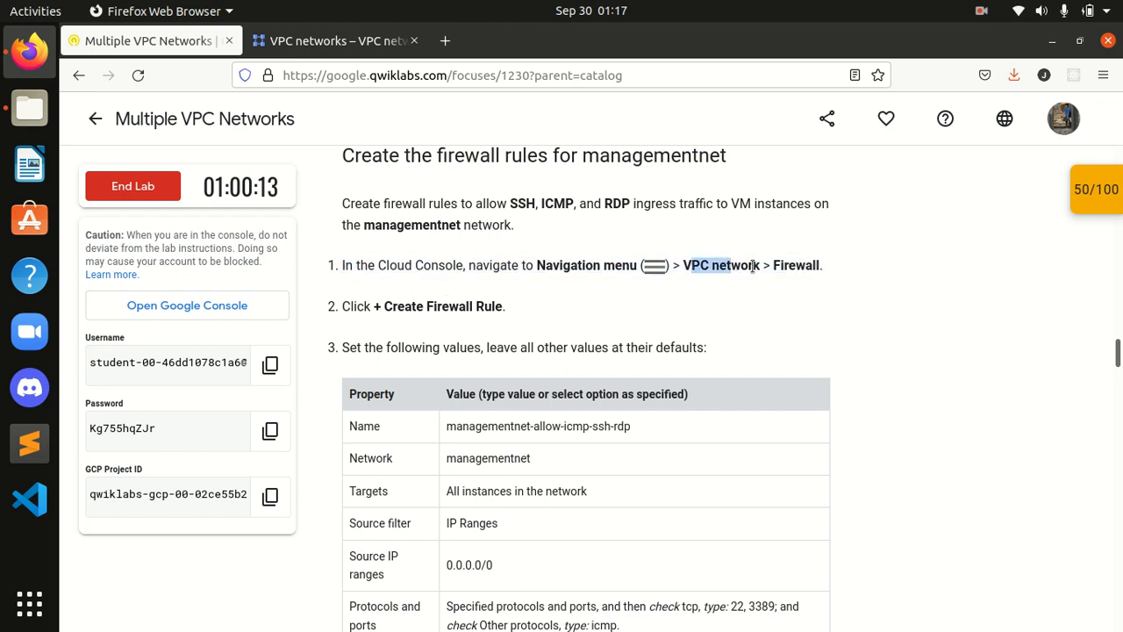
{"action": "left_click", "coordinate": [783, 279]}
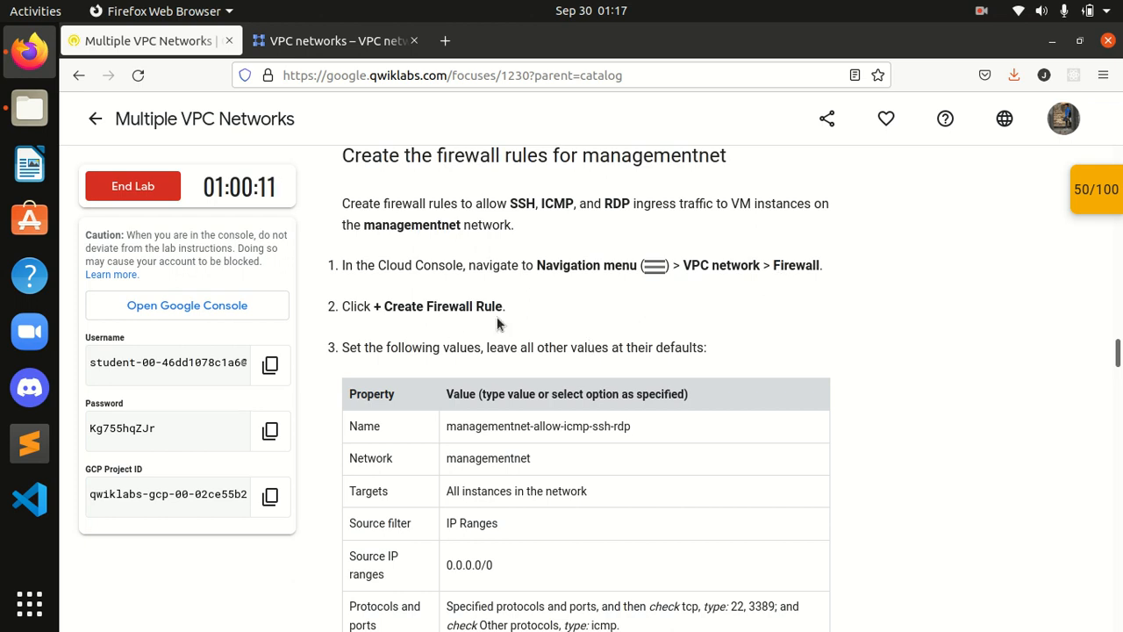
Open the Firewall page of VPC network in the Cloud console and shrink the Cloud Shell terminal to its header.
{"action": "left_click", "coordinate": [347, 43]}
{"action": "left_click", "coordinate": [177, 292]}
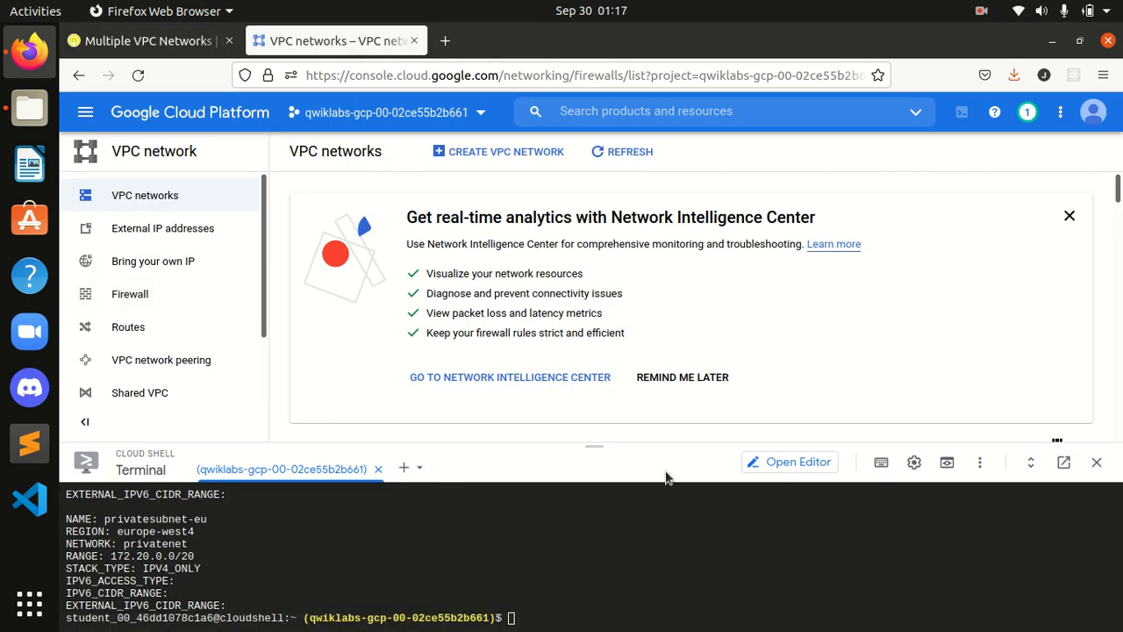
{"action": "left_click_drag", "start_coordinate": [589, 439], "coordinate": [589, 553]}
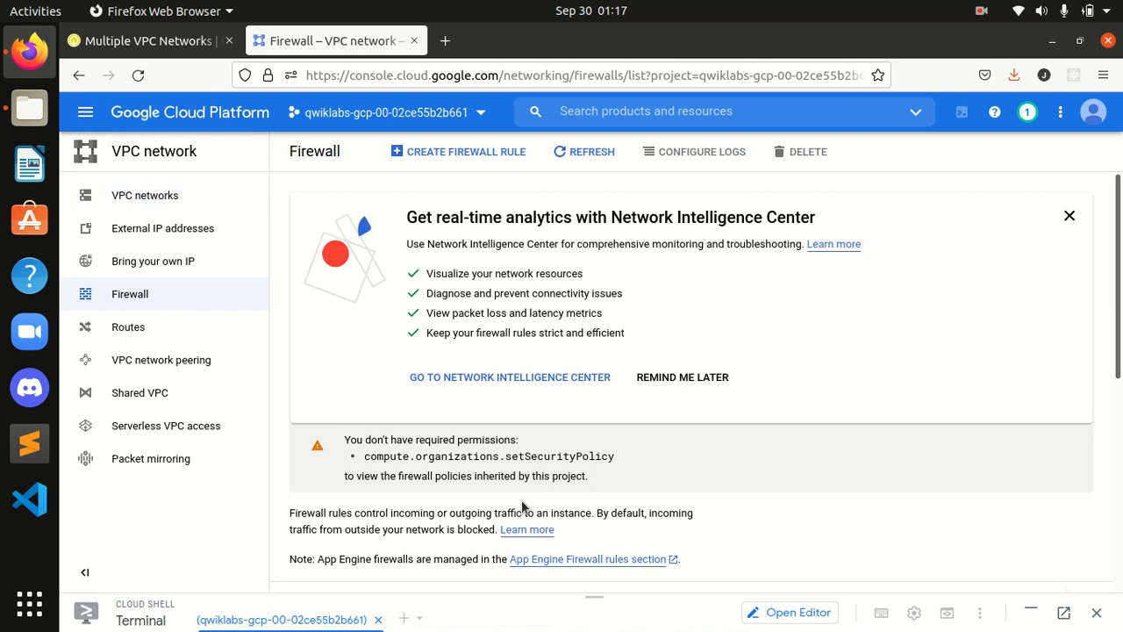
Check the lab's firewall rule instructions, start a new firewall rule in the Cloud console, and dismiss the navigation menu hint.
{"action": "left_click", "coordinate": [143, 45]}
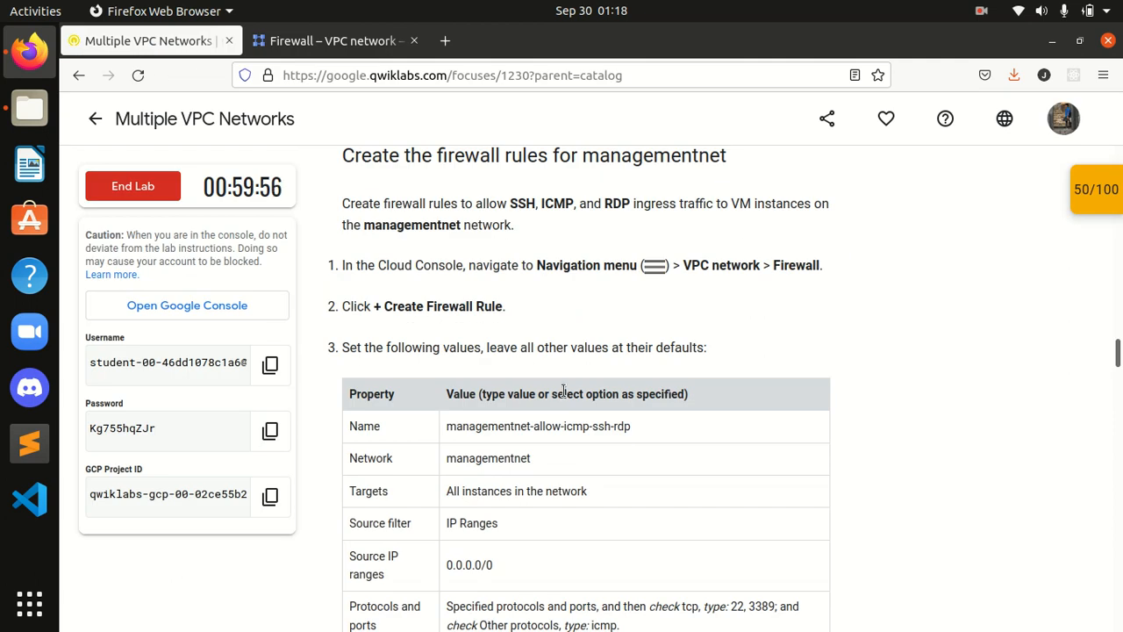
{"action": "left_click", "coordinate": [305, 40]}
{"action": "left_click", "coordinate": [455, 156]}
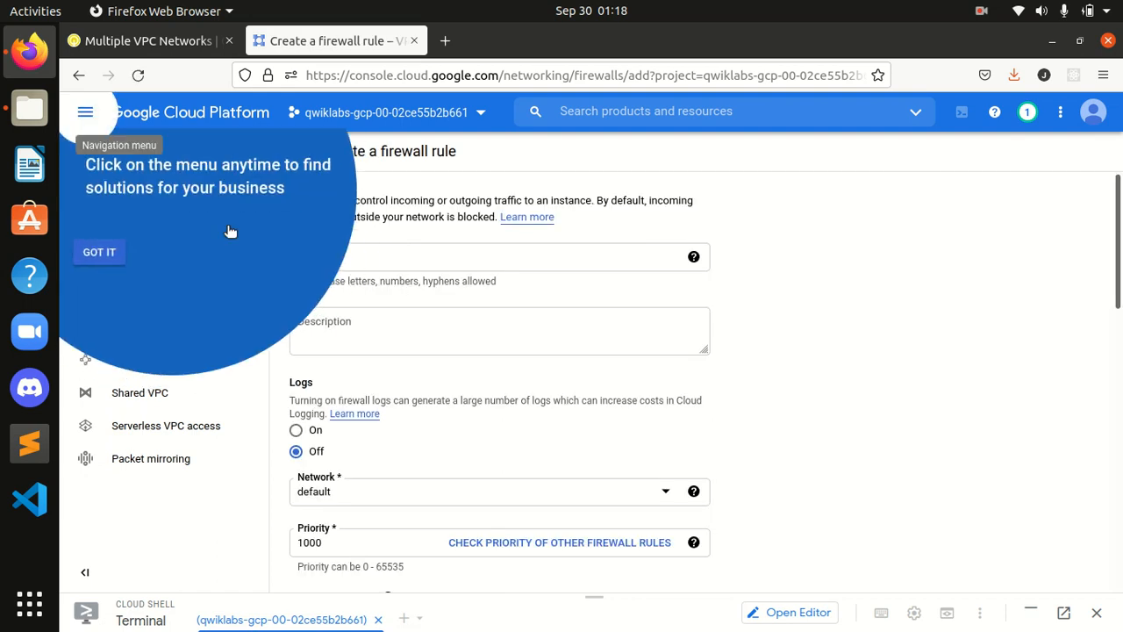
{"action": "left_click", "coordinate": [99, 252]}
Copy managementnet-allow-icmp-ssh-rdp from the lab and enter it as the firewall rule's name, removing the leading spaces.
{"action": "left_click", "coordinate": [140, 41]}
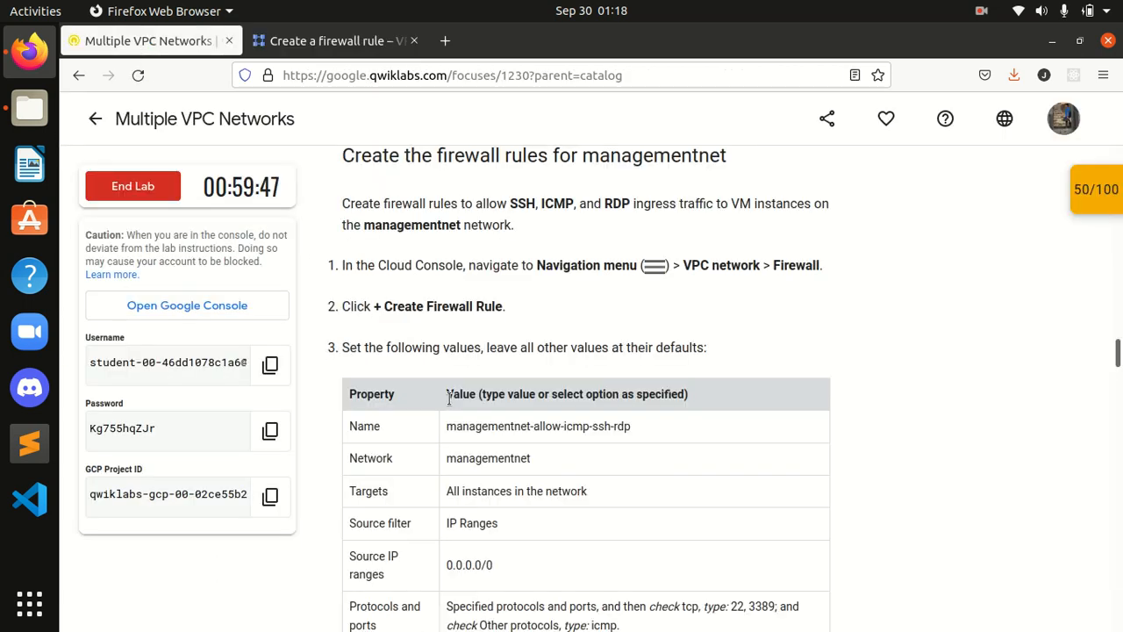
{"action": "scroll", "coordinate": [451, 401], "scroll_direction": "down", "scroll_amount": 2}
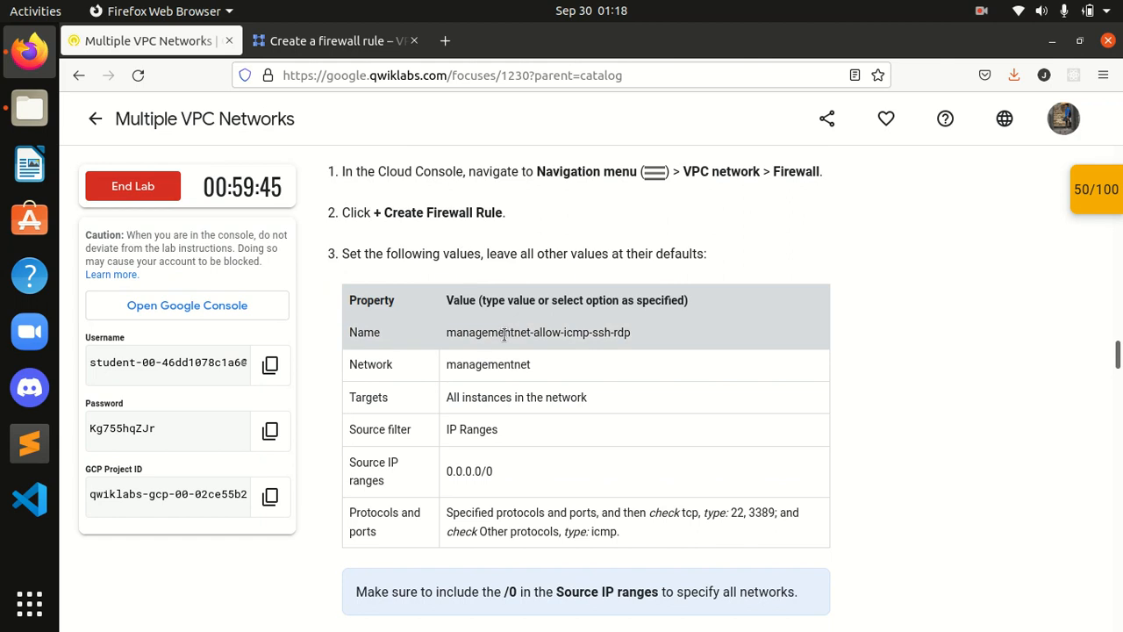
{"action": "left_click_drag", "start_coordinate": [642, 333], "coordinate": [456, 333]}
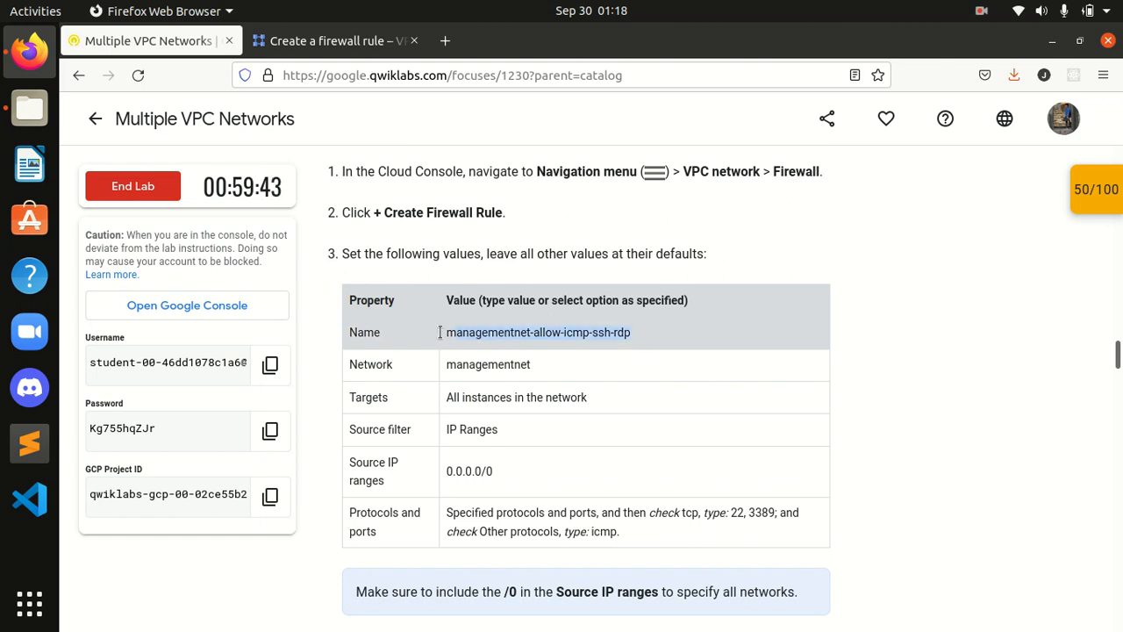
{"action": "left_click", "coordinate": [333, 40]}
{"action": "left_click", "coordinate": [364, 251]}
{"action": "type", "text": "managementnet-allow-icmp-ssh-rdp"}
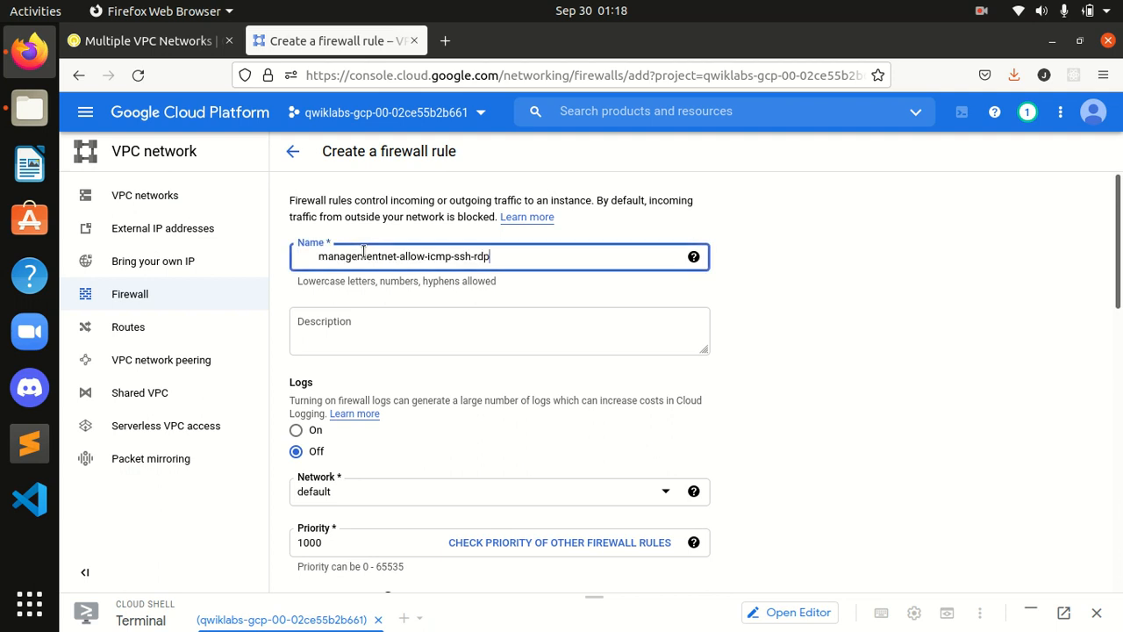
{"action": "key", "text": "BackSpace"}
{"action": "key", "text": "BackSpace"}
{"action": "key", "text": "BackSpace"}
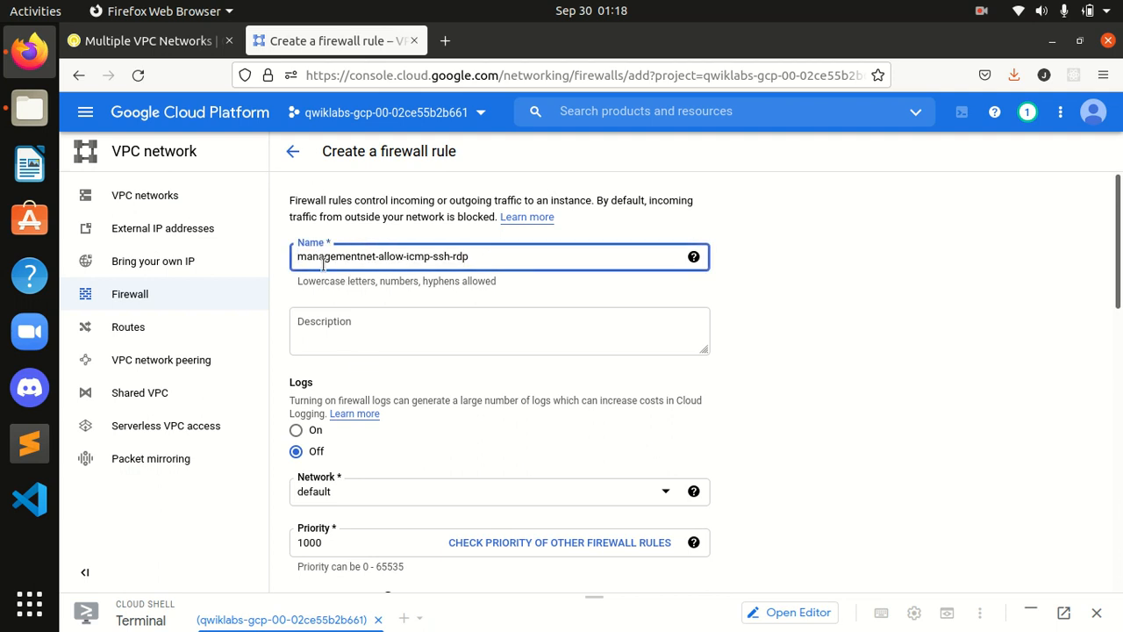
Look up the network value in the lab's property table and set the firewall rule's network to managementnet.
{"action": "left_click", "coordinate": [158, 40]}
{"action": "scroll", "coordinate": [532, 327], "scroll_direction": "down", "scroll_amount": 2}
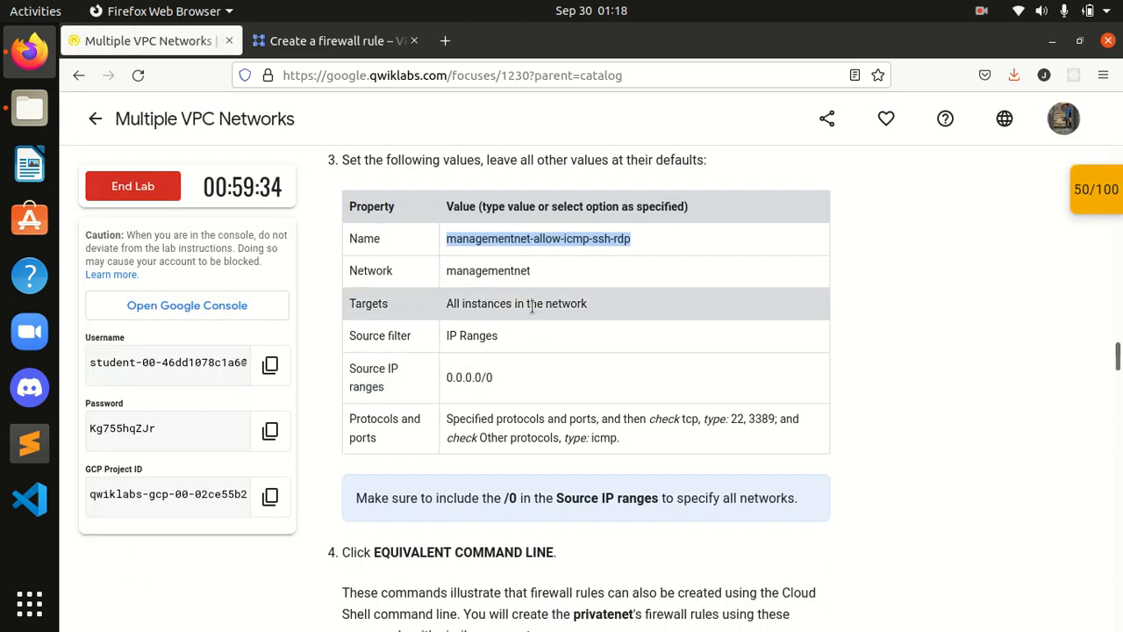
{"action": "left_click_drag", "start_coordinate": [539, 270], "coordinate": [445, 271]}
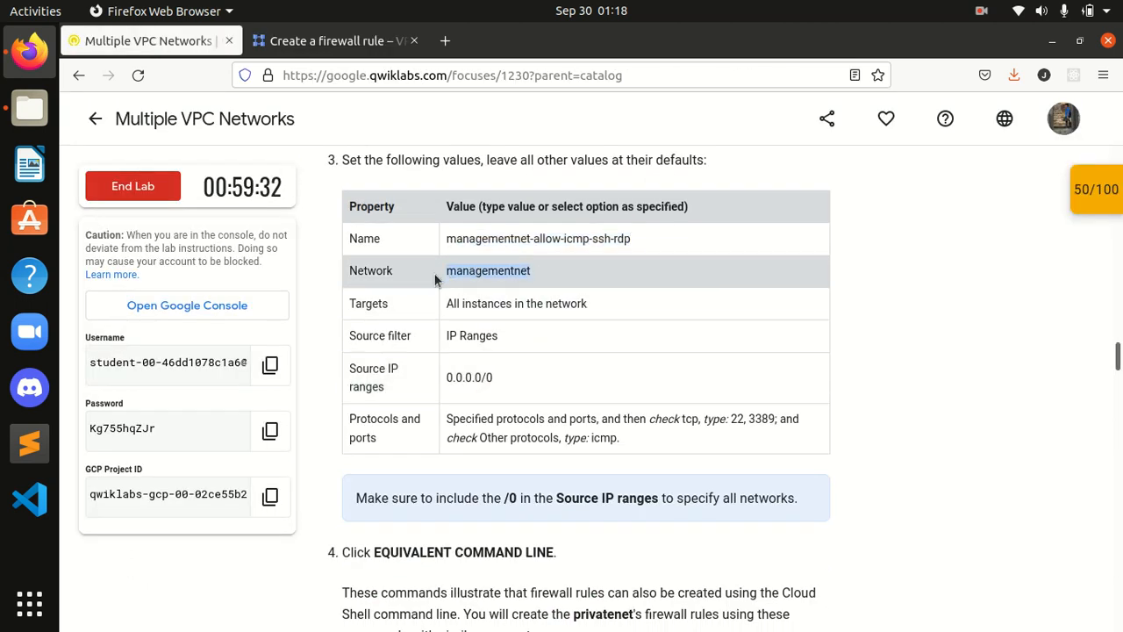
{"action": "left_click", "coordinate": [332, 41]}
{"action": "scroll", "coordinate": [418, 415], "scroll_direction": "down", "scroll_amount": 3}
{"action": "scroll", "coordinate": [1064, 367], "scroll_direction": "up", "scroll_amount": 1}
{"action": "scroll", "coordinate": [704, 382], "scroll_direction": "up", "scroll_amount": 1}
{"action": "scroll", "coordinate": [894, 348], "scroll_direction": "down", "scroll_amount": 2}
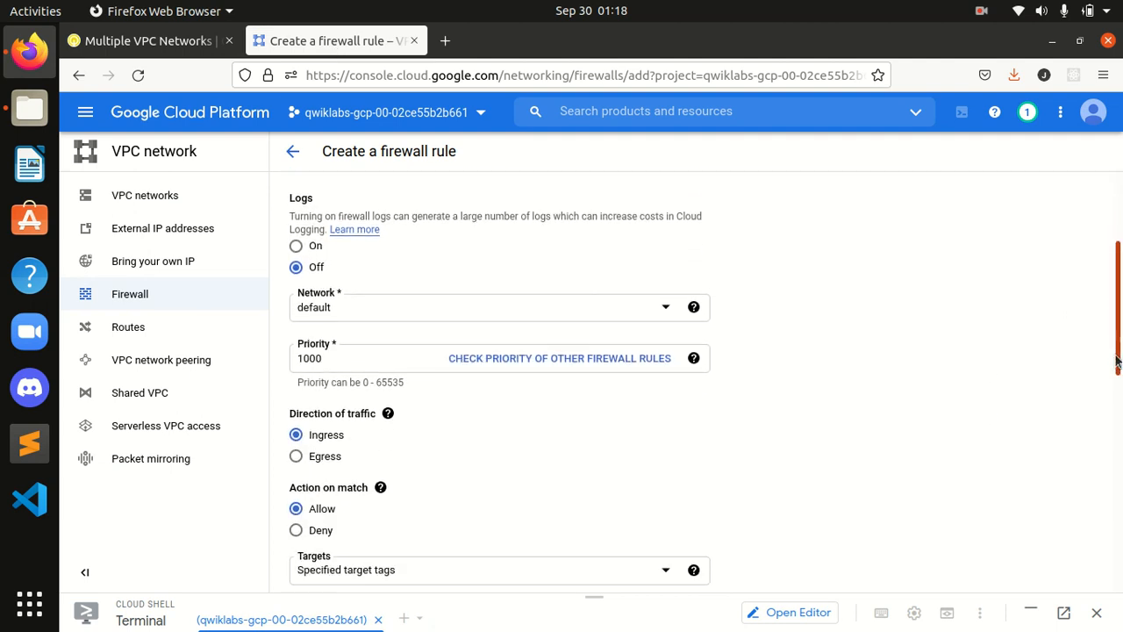
{"action": "left_click", "coordinate": [627, 307]}
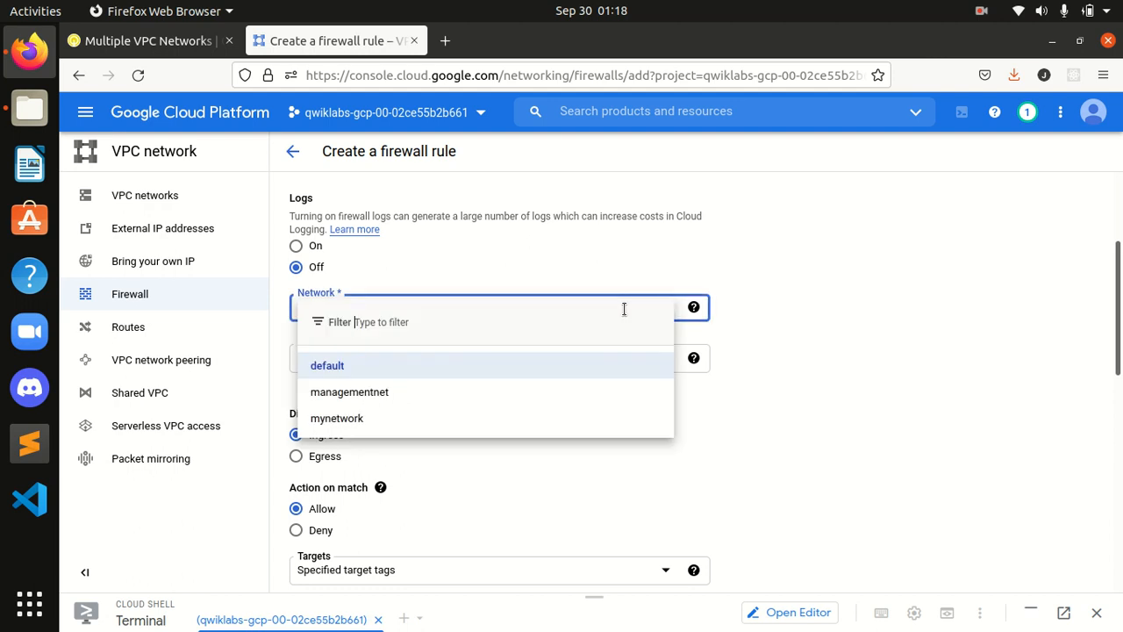
{"action": "left_click", "coordinate": [486, 393]}
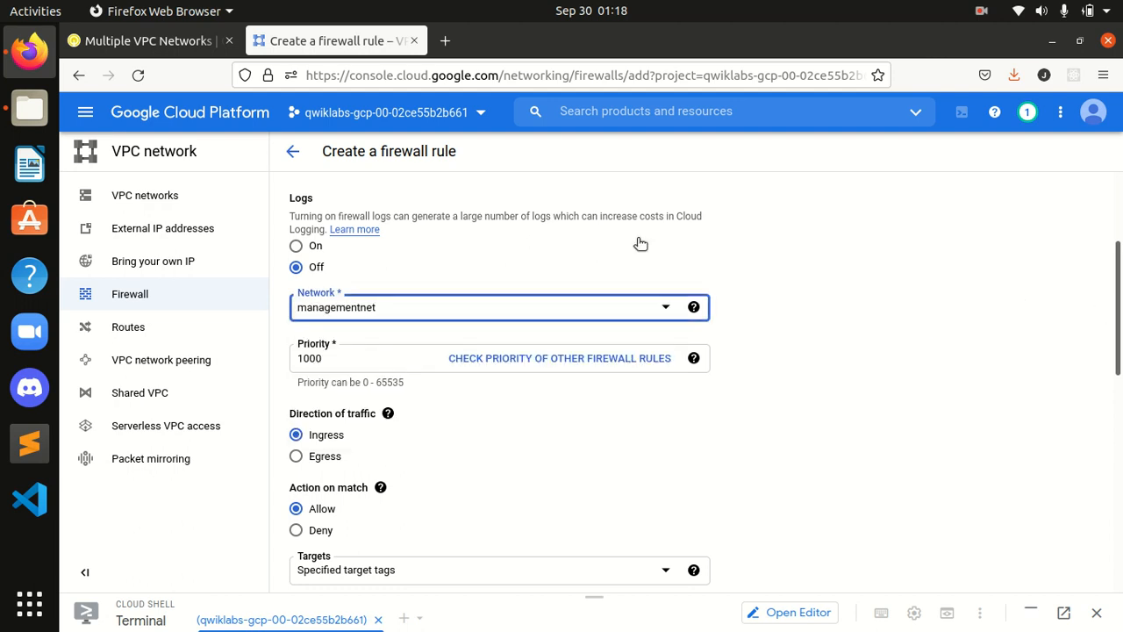
Look up the targets value in the lab and set the rule's targets to All instances in the network.
{"action": "left_click", "coordinate": [141, 41]}
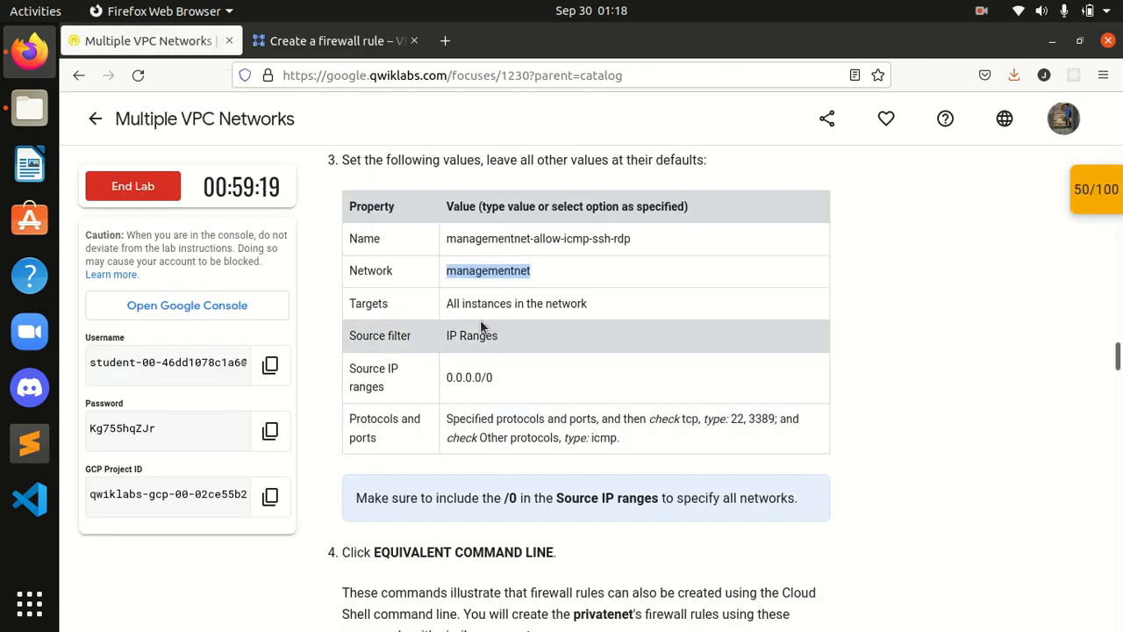
{"action": "left_click_drag", "start_coordinate": [588, 303], "coordinate": [437, 295]}
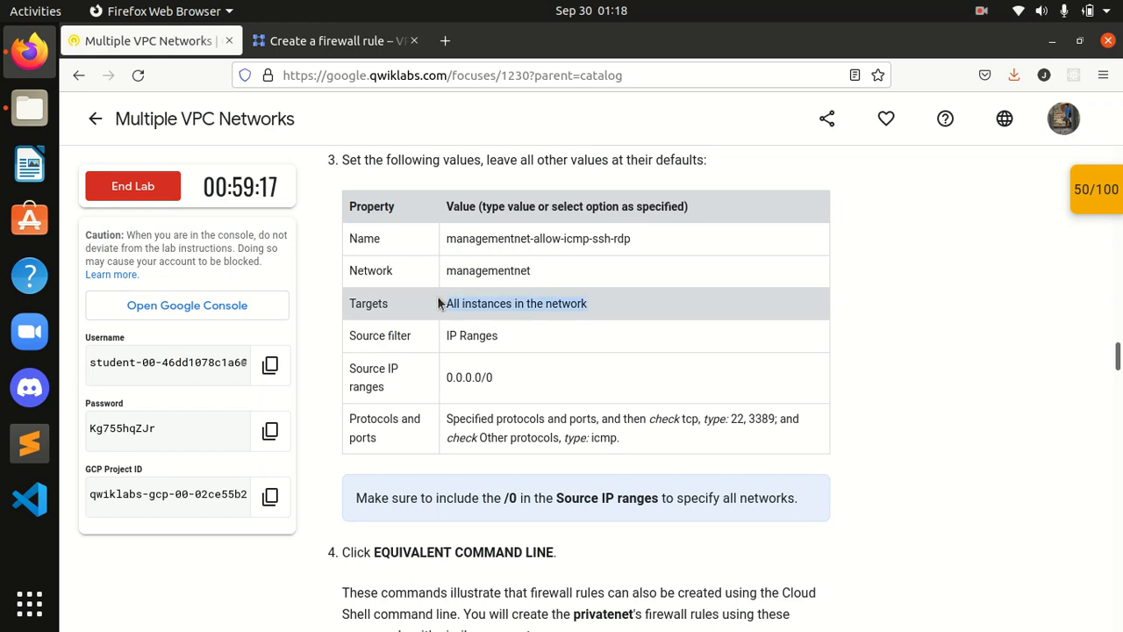
{"action": "left_click", "coordinate": [355, 41]}
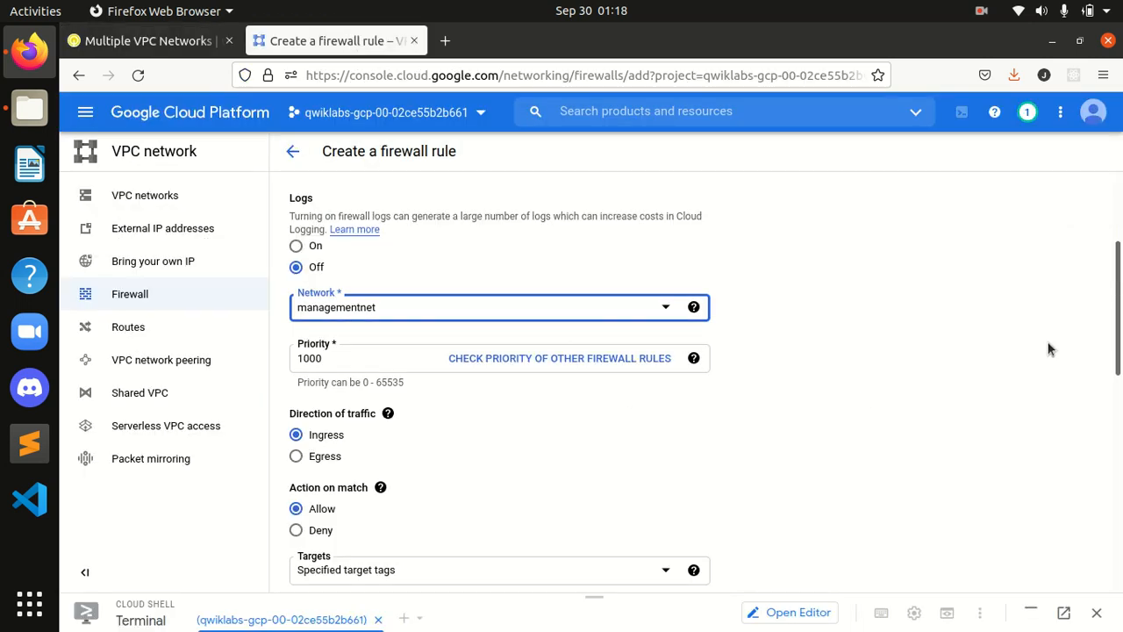
{"action": "left_click_drag", "start_coordinate": [1114, 314], "coordinate": [1112, 393]}
{"action": "left_click", "coordinate": [518, 345]}
{"action": "left_click", "coordinate": [418, 351]}
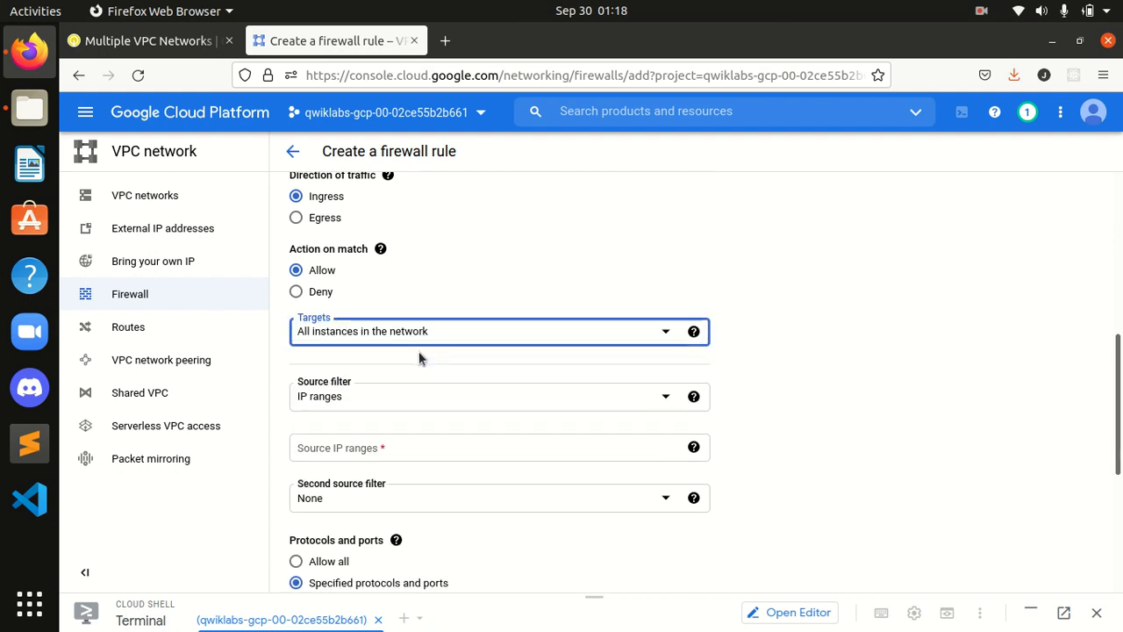
Check the source filter against the lab, then copy 0.0.0.0/0 from it into the rule's source IP ranges.
{"action": "left_click", "coordinate": [146, 45]}
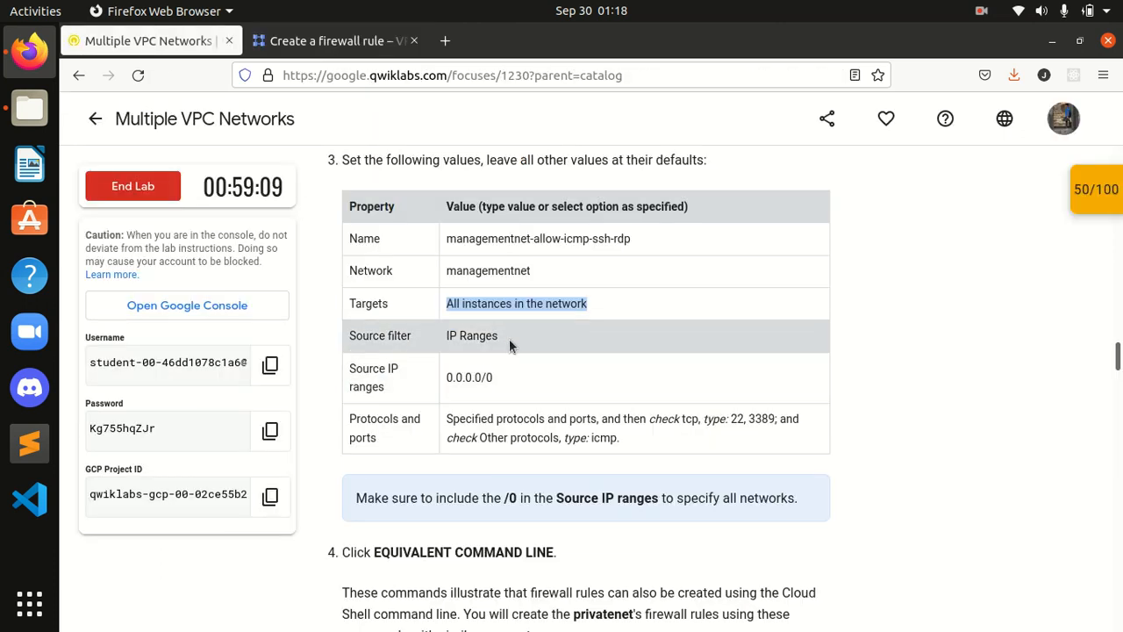
{"action": "left_click", "coordinate": [276, 44]}
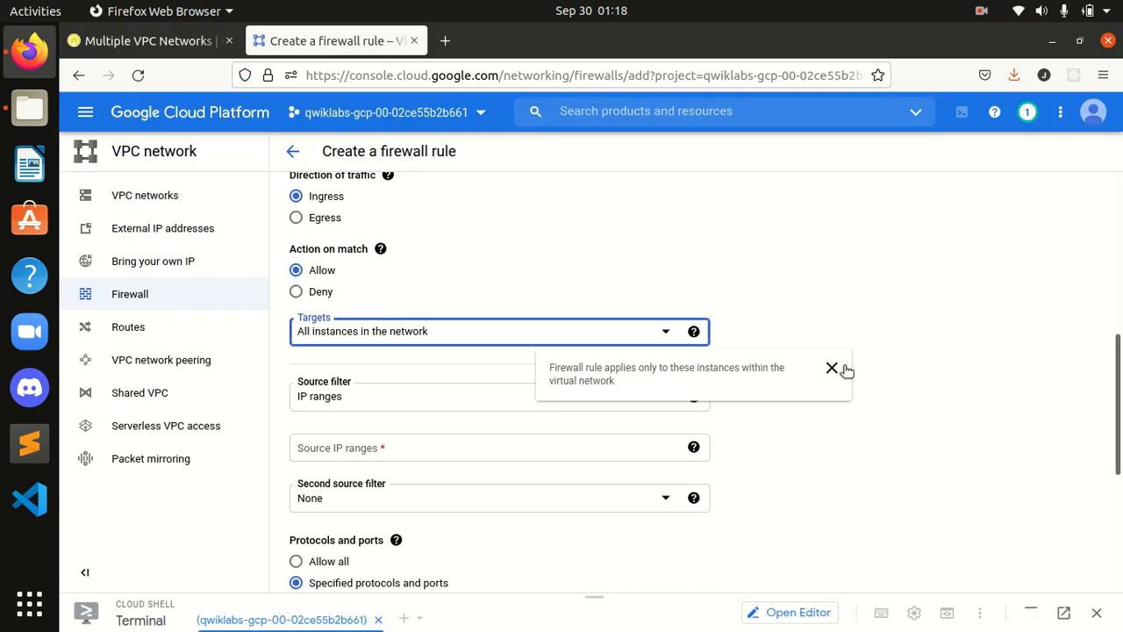
{"action": "left_click", "coordinate": [202, 41]}
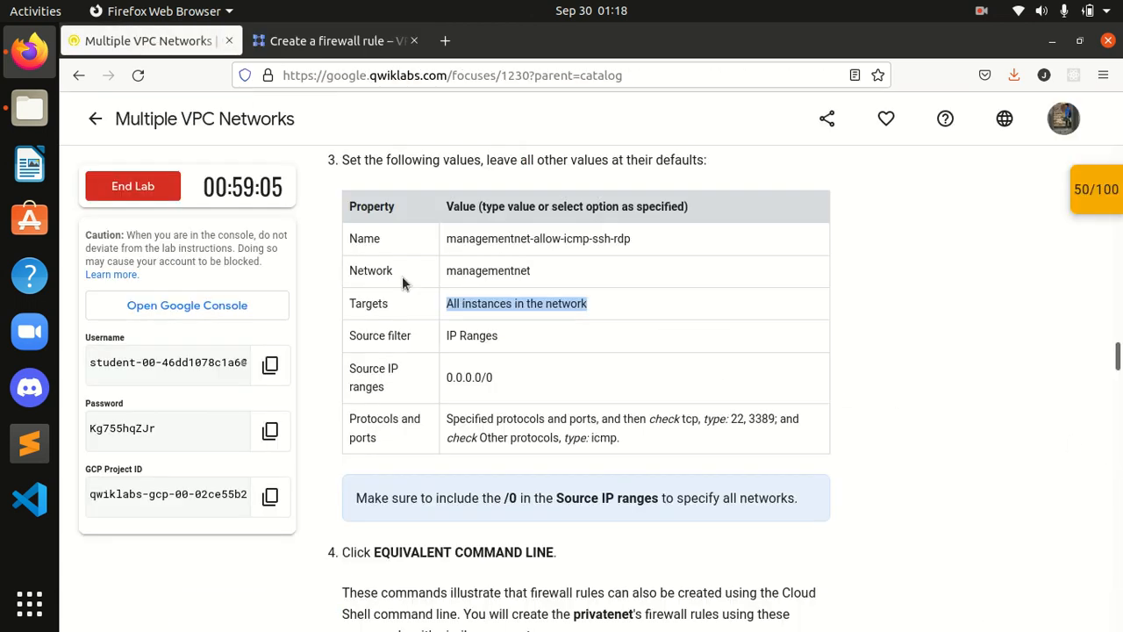
{"action": "left_click_drag", "start_coordinate": [494, 385], "coordinate": [445, 379]}
{"action": "key", "text": "ctrl+c"}
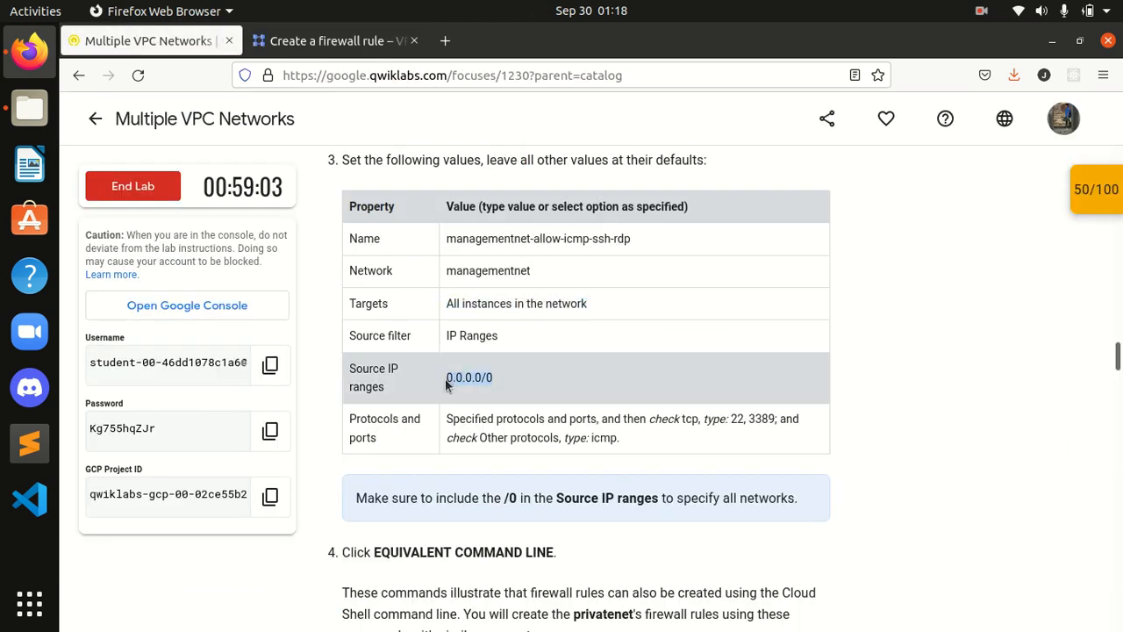
{"action": "left_click", "coordinate": [330, 44]}
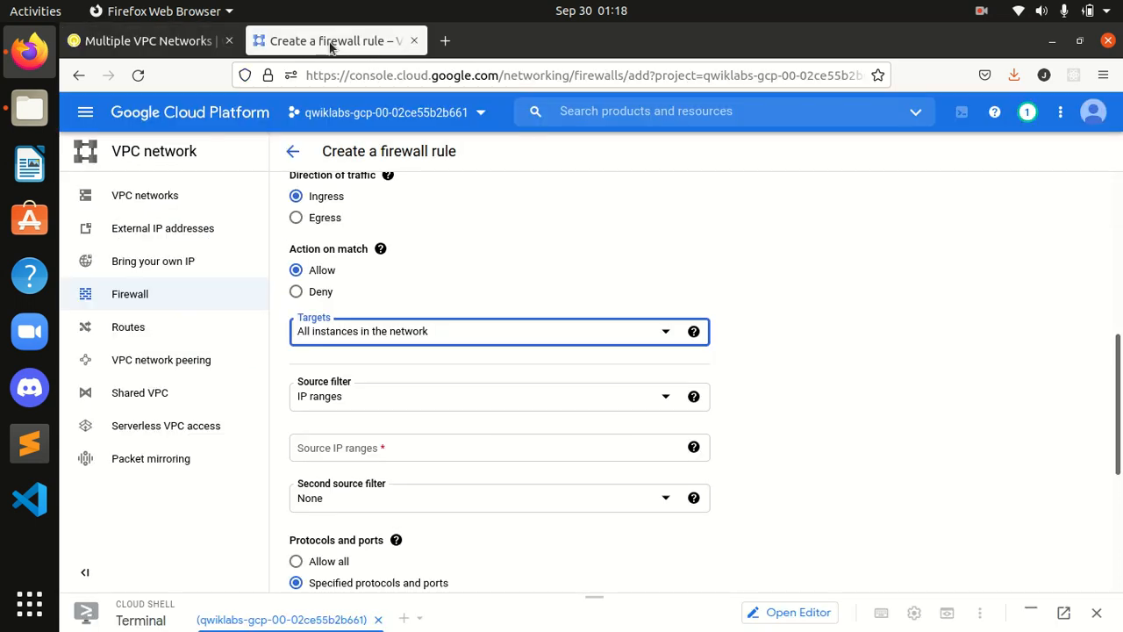
{"action": "left_click", "coordinate": [335, 448]}
{"action": "key", "text": "ctrl+v"}
{"action": "left_click", "coordinate": [893, 483]}
{"action": "scroll", "coordinate": [534, 251], "scroll_direction": "down", "scroll_amount": 3}
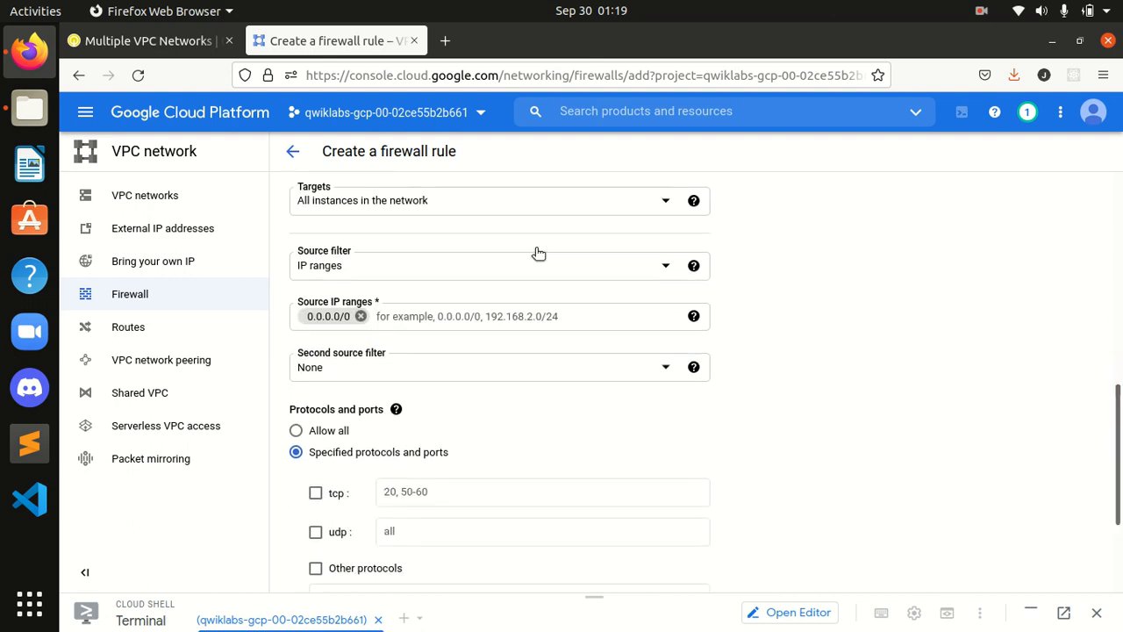
Read the lab's protocols and ports values and enable tcp under the rule's specified protocols and ports.
{"action": "left_click", "coordinate": [183, 42]}
{"action": "scroll", "coordinate": [561, 402], "scroll_direction": "down", "scroll_amount": 2}
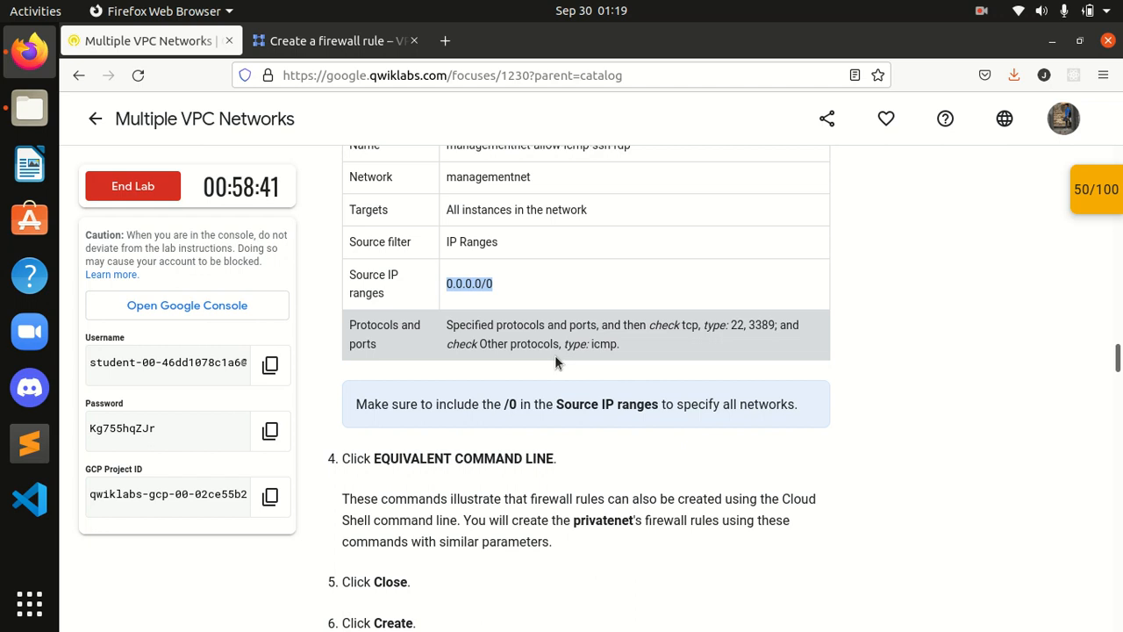
{"action": "left_click", "coordinate": [324, 40]}
{"action": "scroll", "coordinate": [814, 448], "scroll_direction": "down", "scroll_amount": 2}
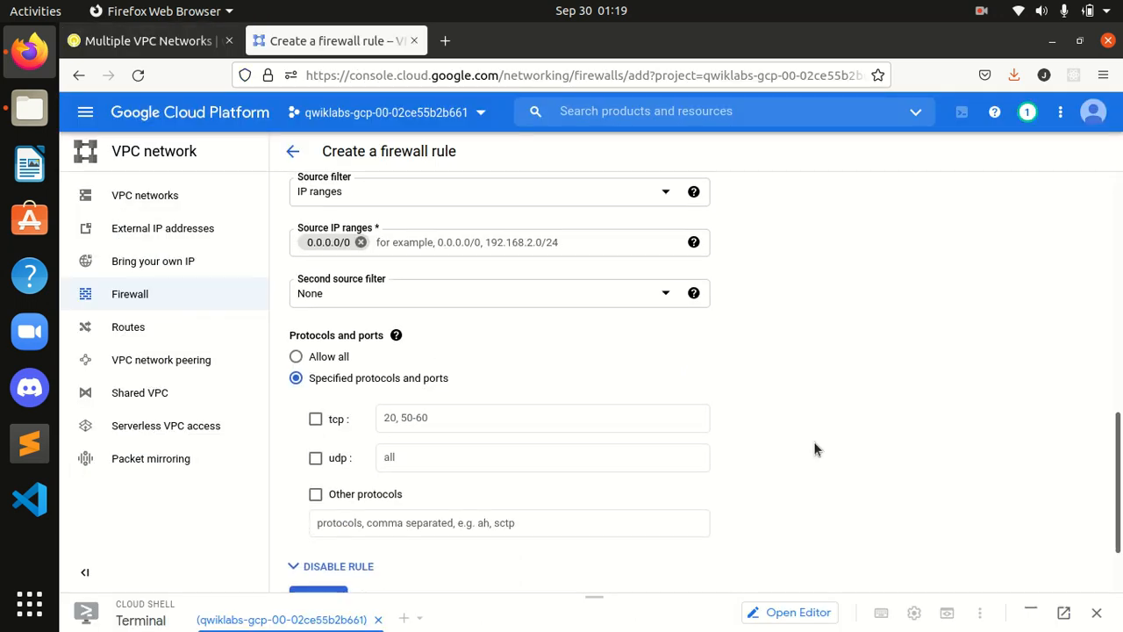
{"action": "left_click", "coordinate": [141, 41]}
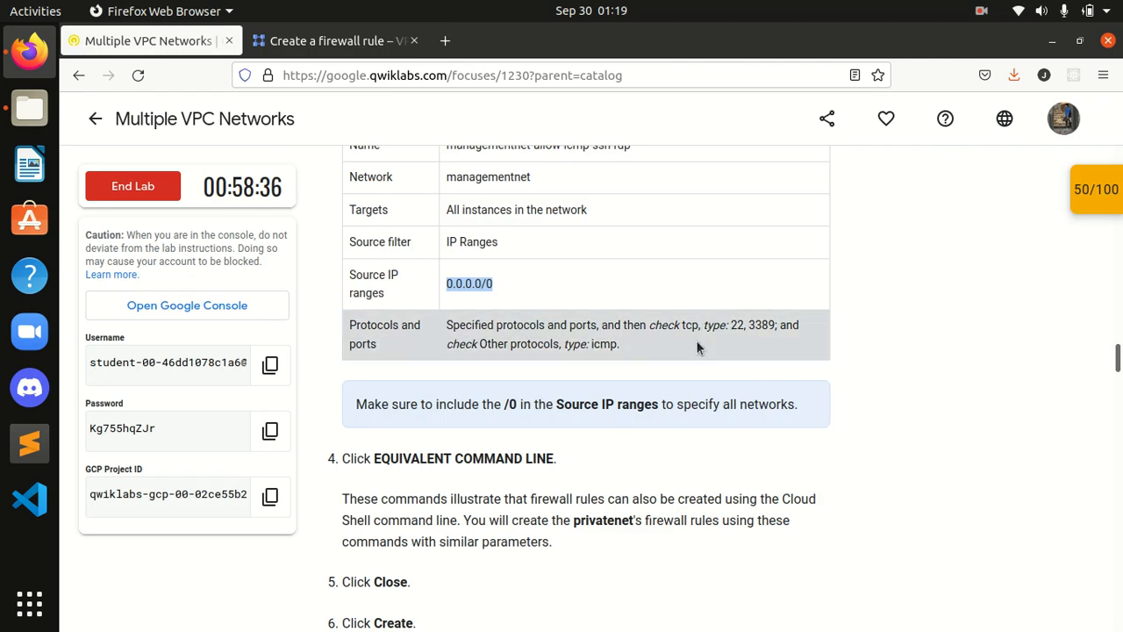
{"action": "left_click", "coordinate": [517, 376]}
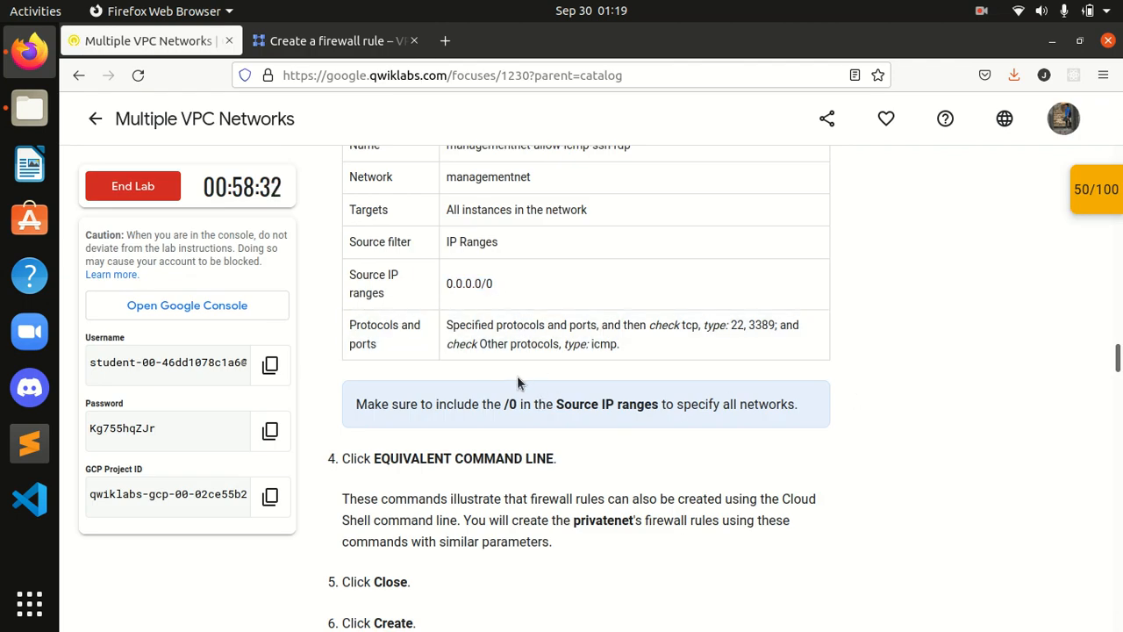
{"action": "left_click", "coordinate": [309, 40]}
{"action": "left_click", "coordinate": [316, 419]}
{"action": "left_click", "coordinate": [151, 42]}
{"action": "left_click", "coordinate": [334, 40]}
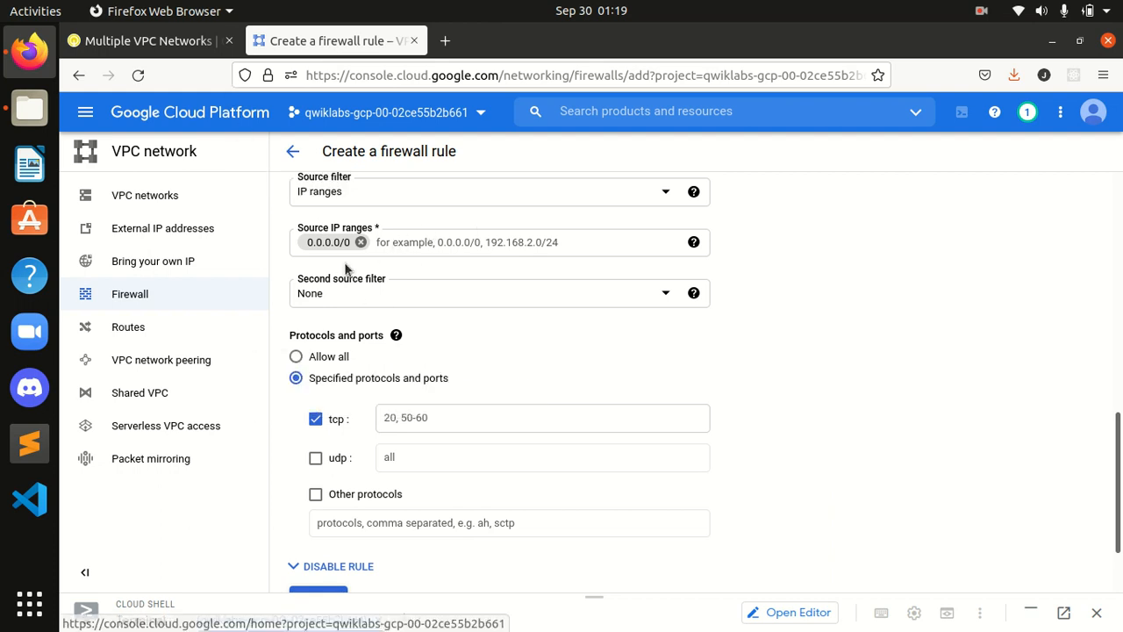
{"action": "left_click", "coordinate": [154, 41]}
{"action": "left_click", "coordinate": [347, 41]}
{"action": "left_click", "coordinate": [413, 417]}
{"action": "type", "text": "22"}
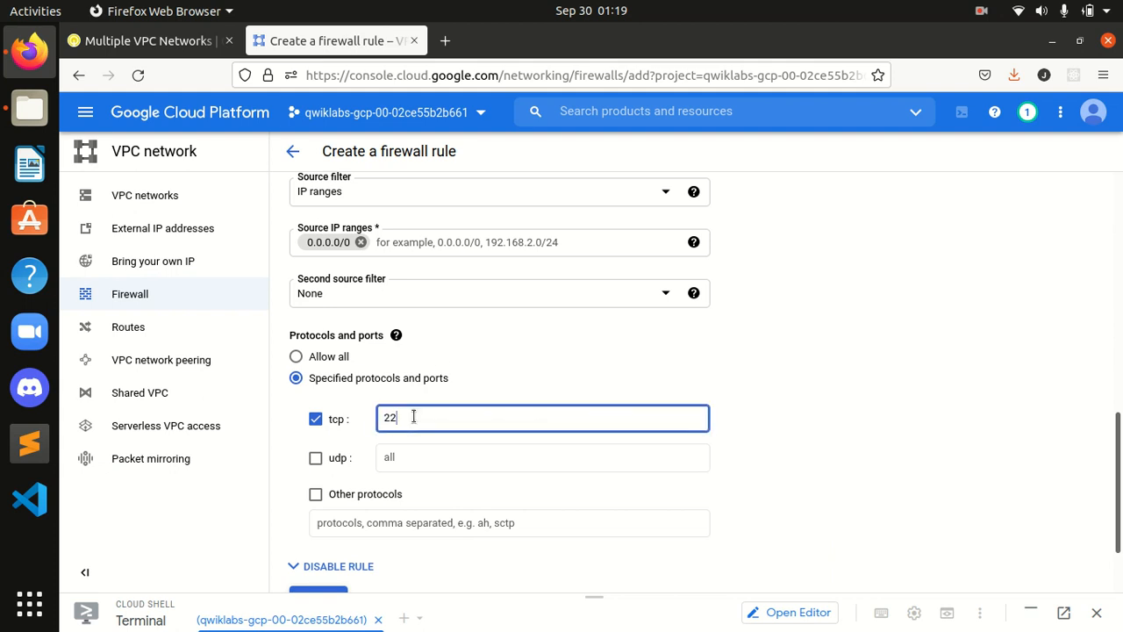
{"action": "left_click", "coordinate": [156, 44]}
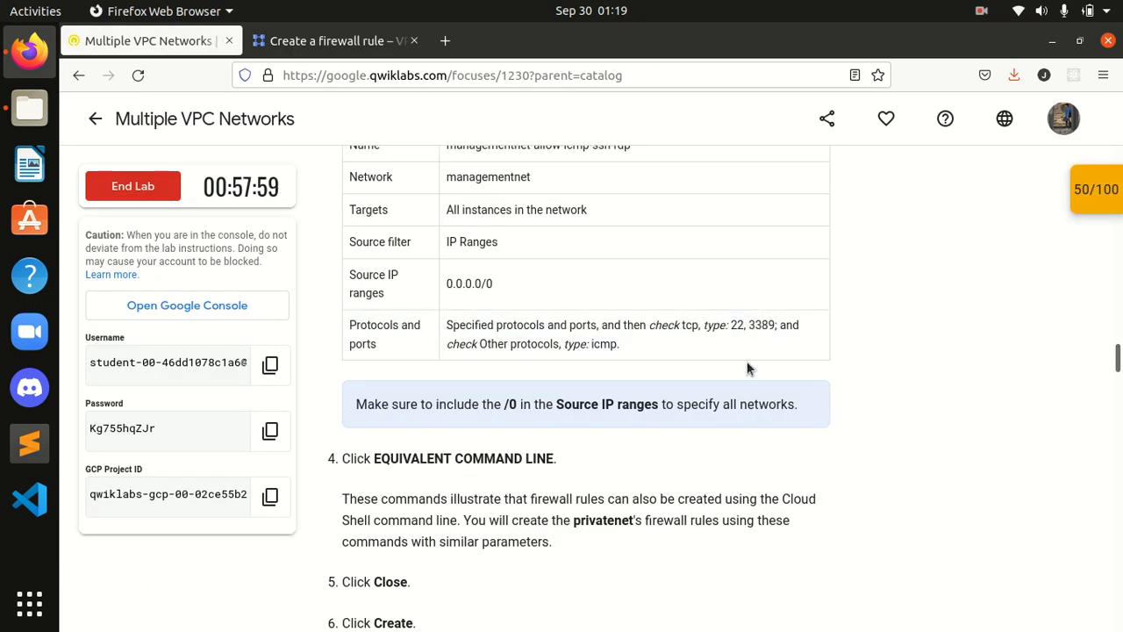
{"action": "left_click", "coordinate": [334, 40]}
{"action": "left_click", "coordinate": [412, 474]}
{"action": "left_click", "coordinate": [145, 40]}
{"action": "left_click", "coordinate": [344, 42]}
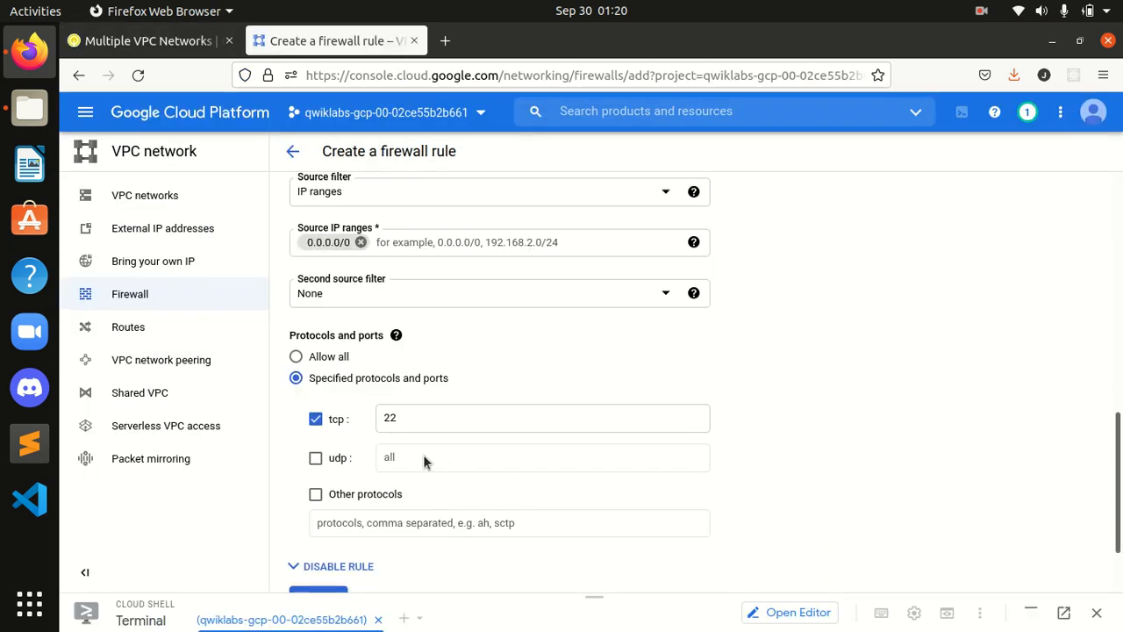
{"action": "left_click", "coordinate": [419, 419]}
{"action": "key", "text": "BackSpace"}
{"action": "key", "text": "BackSpace"}
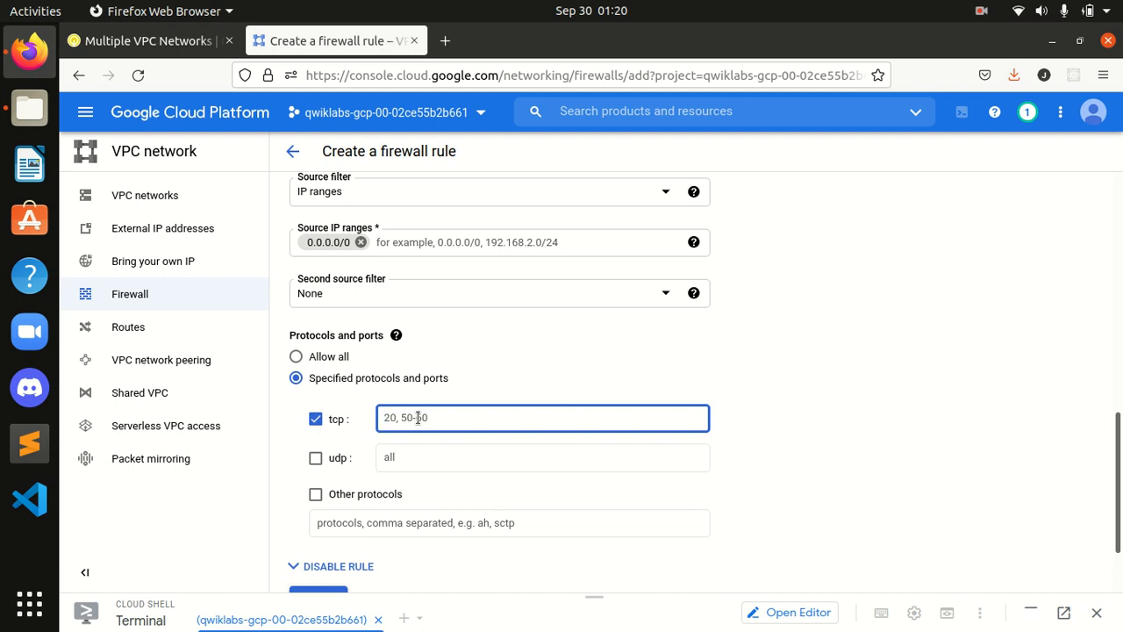
Check the lab's protocols and ports values and enter 22 as the firewall rule's tcp port.
{"action": "left_click", "coordinate": [158, 41]}
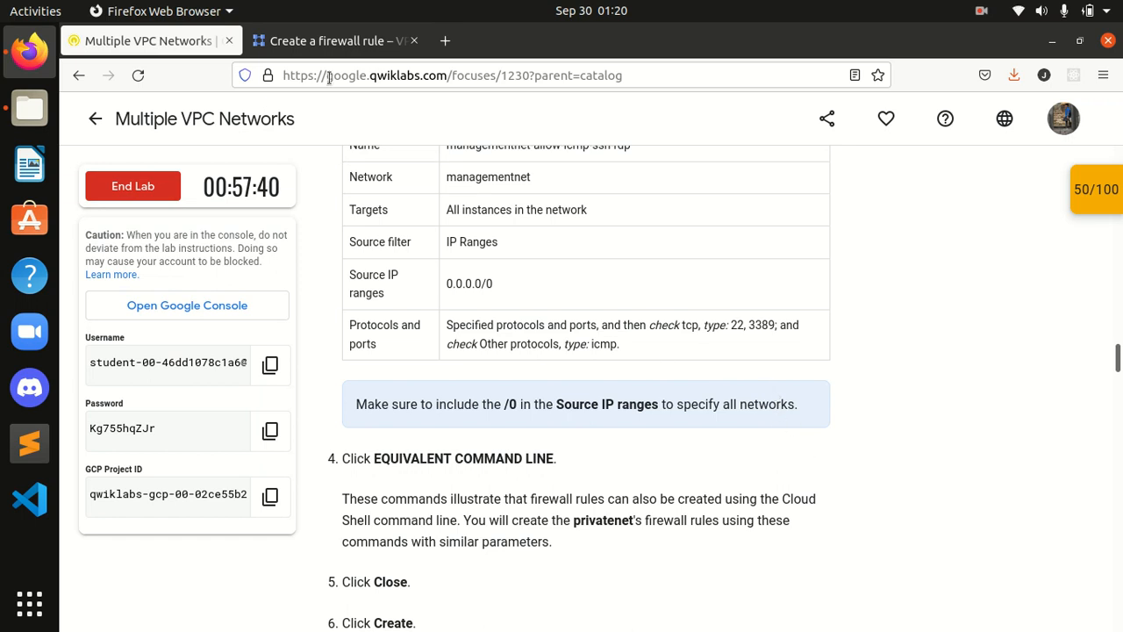
{"action": "left_click", "coordinate": [334, 41]}
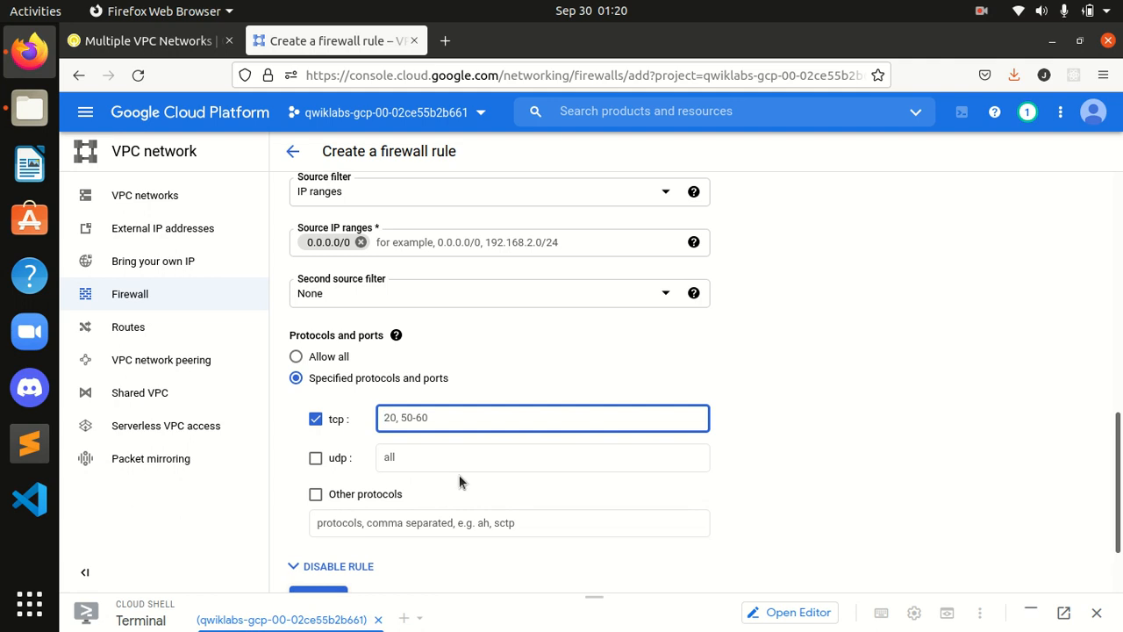
{"action": "scroll", "coordinate": [443, 465], "scroll_direction": "down", "scroll_amount": 2}
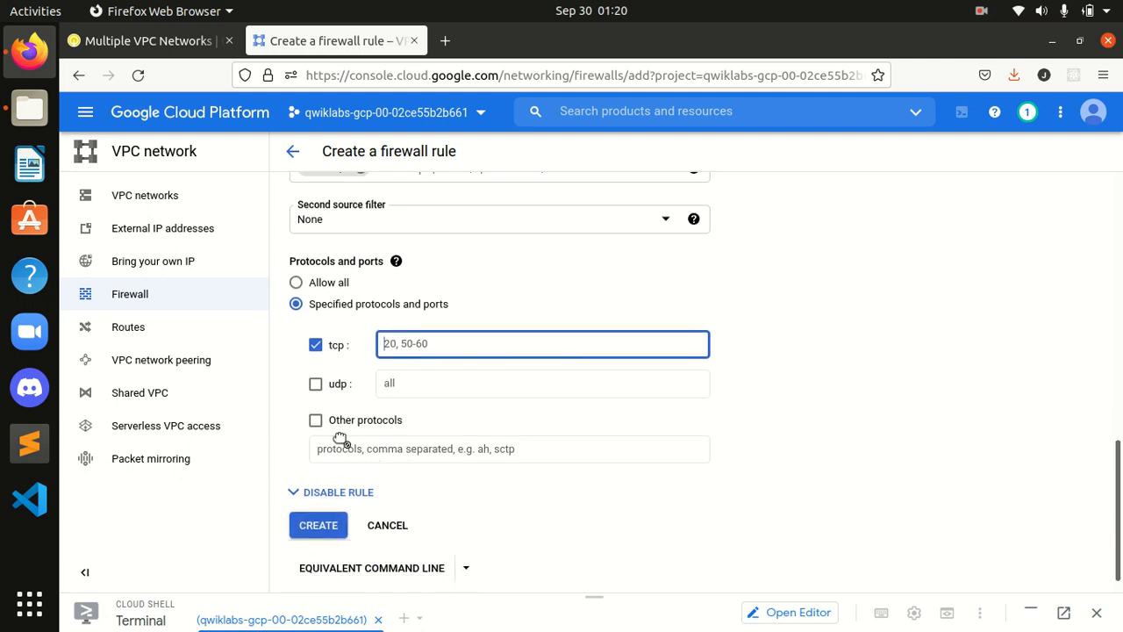
{"action": "left_click", "coordinate": [438, 361]}
{"action": "left_click", "coordinate": [447, 340]}
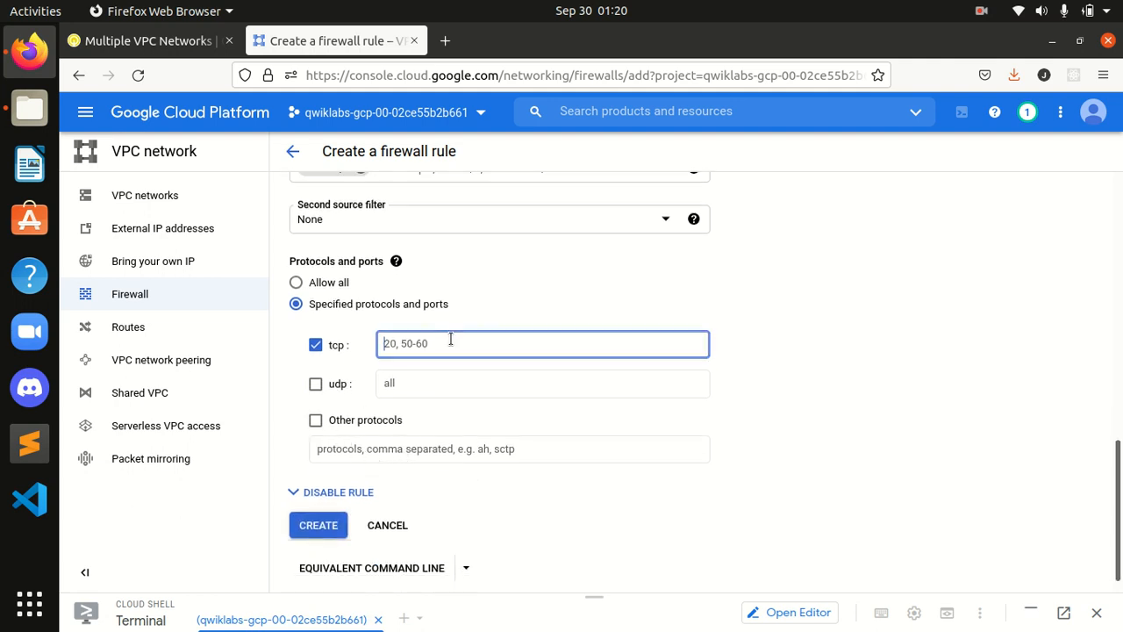
{"action": "type", "text": "22"}
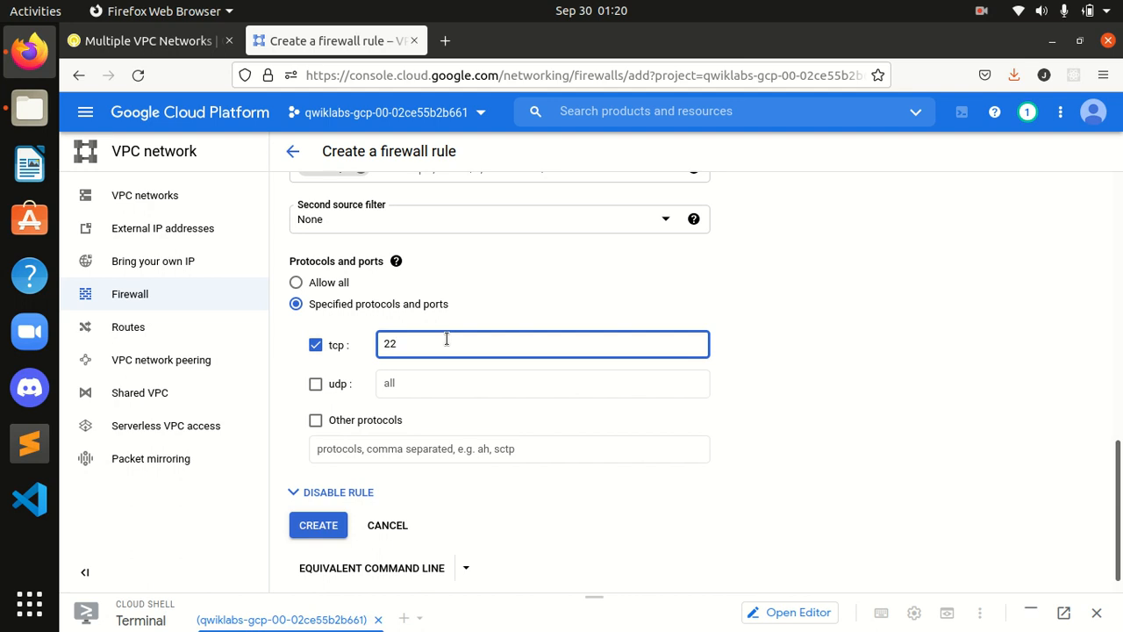
Look up the other protocol in the lab, then enable Other protocols in the firewall rule and enter icmp.
{"action": "left_click", "coordinate": [132, 30]}
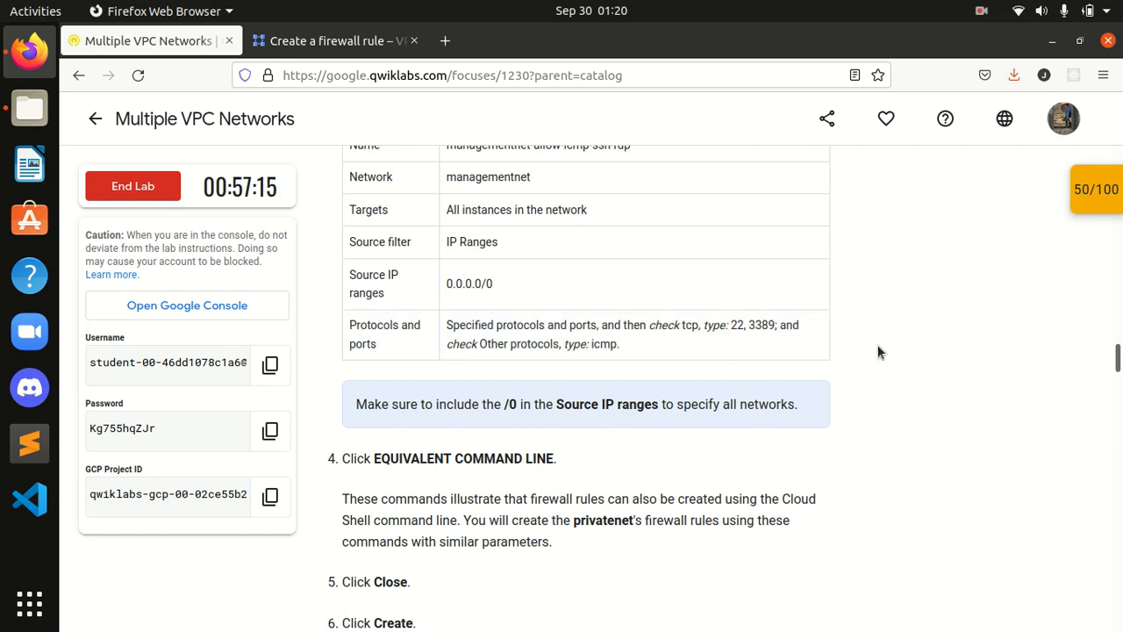
{"action": "left_click", "coordinate": [320, 41]}
{"action": "left_click", "coordinate": [316, 421]}
{"action": "left_click", "coordinate": [397, 454]}
{"action": "left_click", "coordinate": [140, 41]}
{"action": "left_click", "coordinate": [332, 43]}
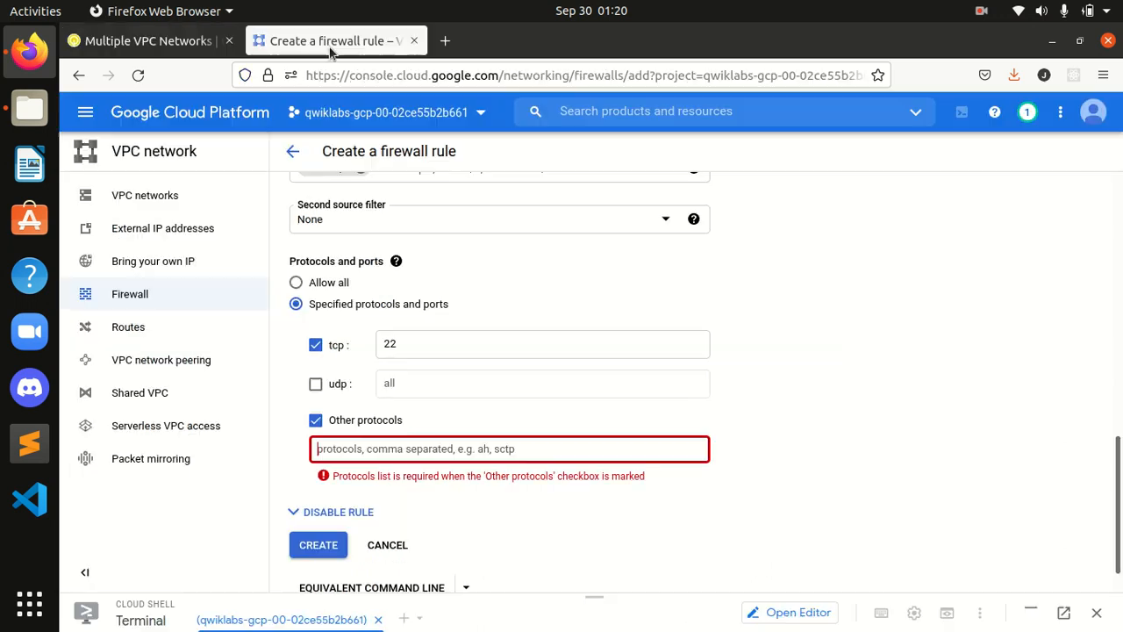
{"action": "type", "text": "icmp"}
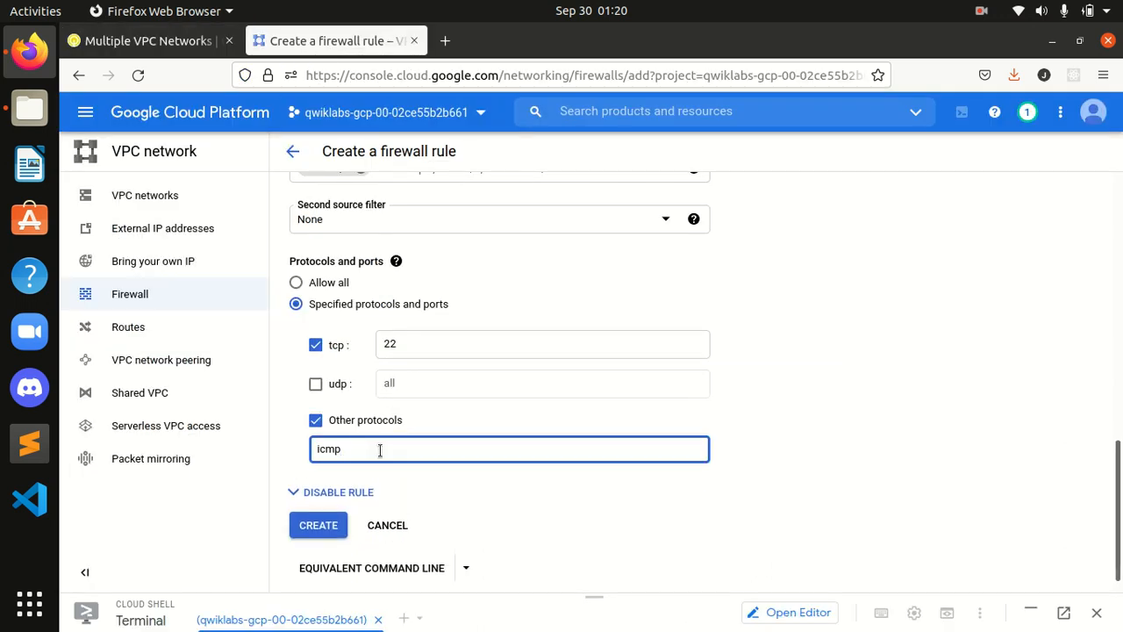
{"action": "left_click", "coordinate": [873, 492]}
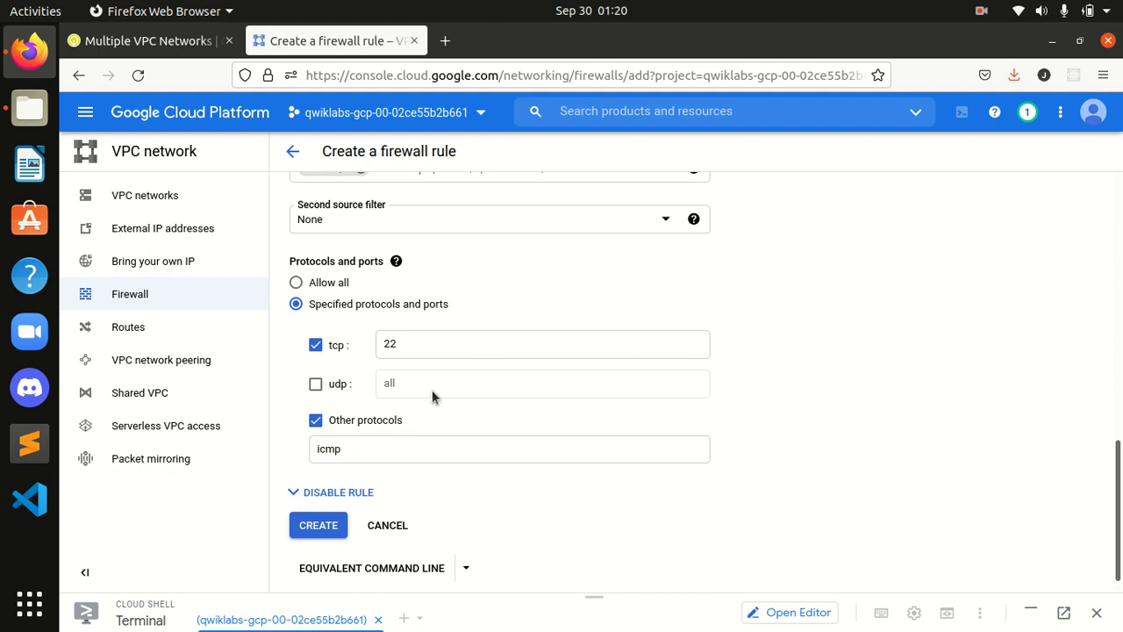
Compare the rule's source range, protocols and ports with the values in the lab's property table.
{"action": "left_click", "coordinate": [426, 345]}
{"action": "left_click", "coordinate": [151, 48]}
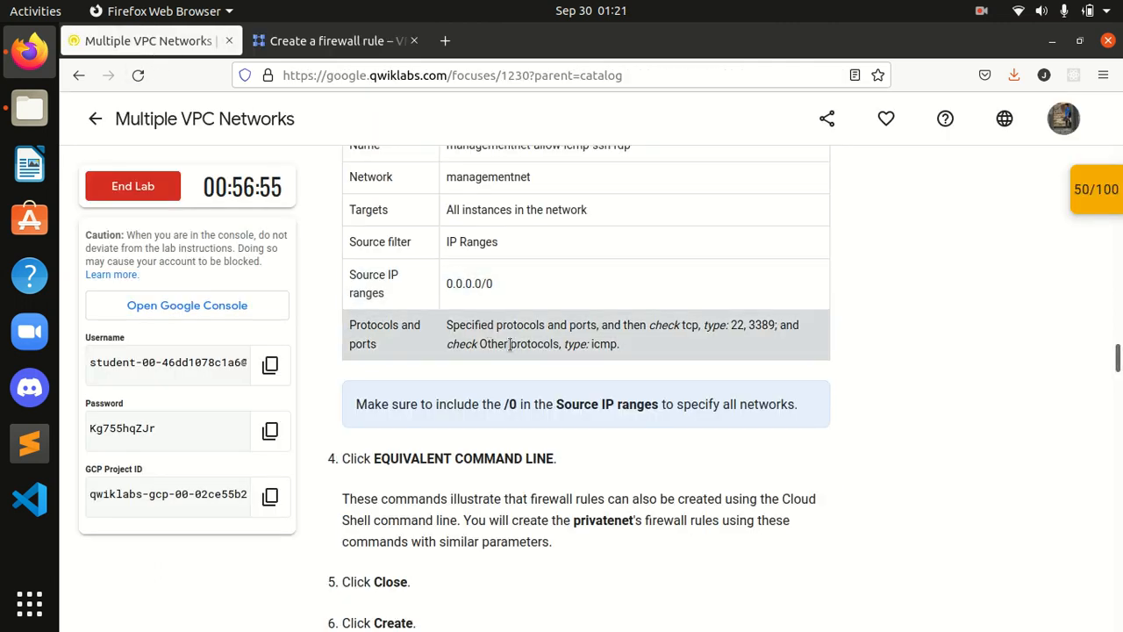
{"action": "left_click", "coordinate": [322, 35]}
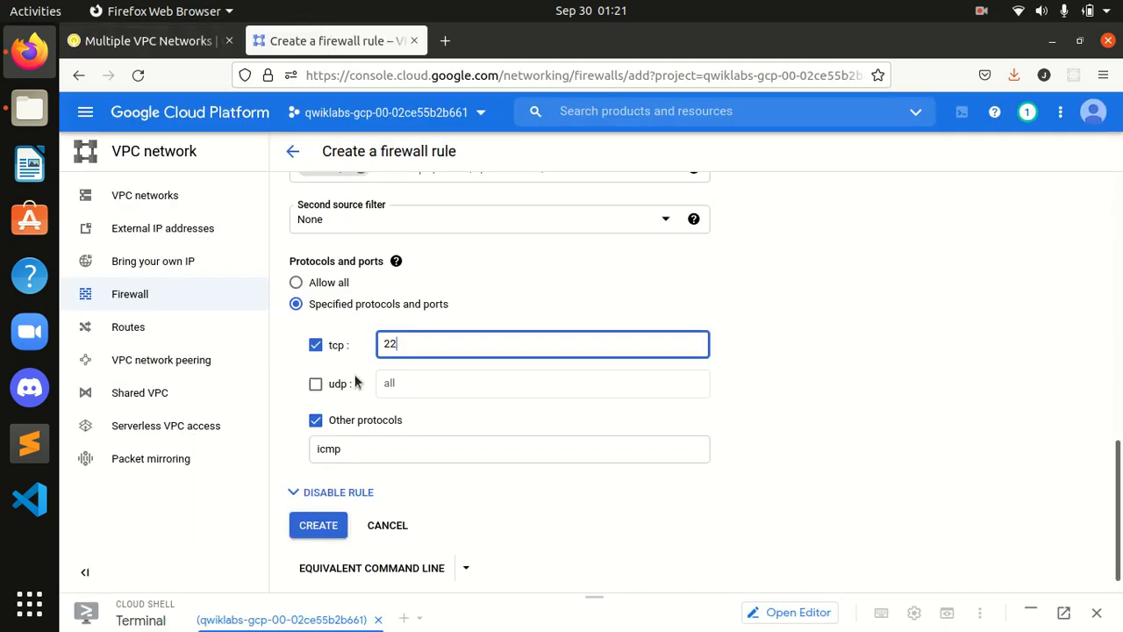
{"action": "left_click", "coordinate": [318, 385]}
{"action": "left_click", "coordinate": [320, 387]}
{"action": "left_click", "coordinate": [439, 349]}
{"action": "left_click", "coordinate": [175, 40]}
{"action": "left_click", "coordinate": [346, 46]}
{"action": "scroll", "coordinate": [1109, 338], "scroll_direction": "up", "scroll_amount": 1}
{"action": "left_click_drag", "start_coordinate": [1119, 451], "coordinate": [1118, 451]}
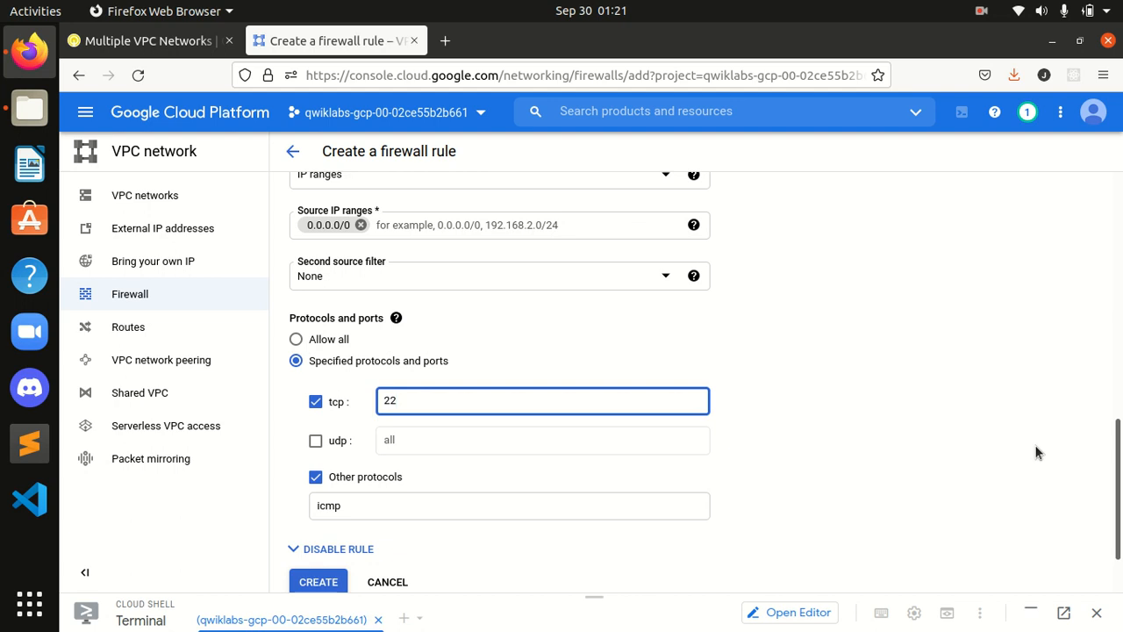
{"action": "left_click_drag", "start_coordinate": [1118, 463], "coordinate": [1118, 485]}
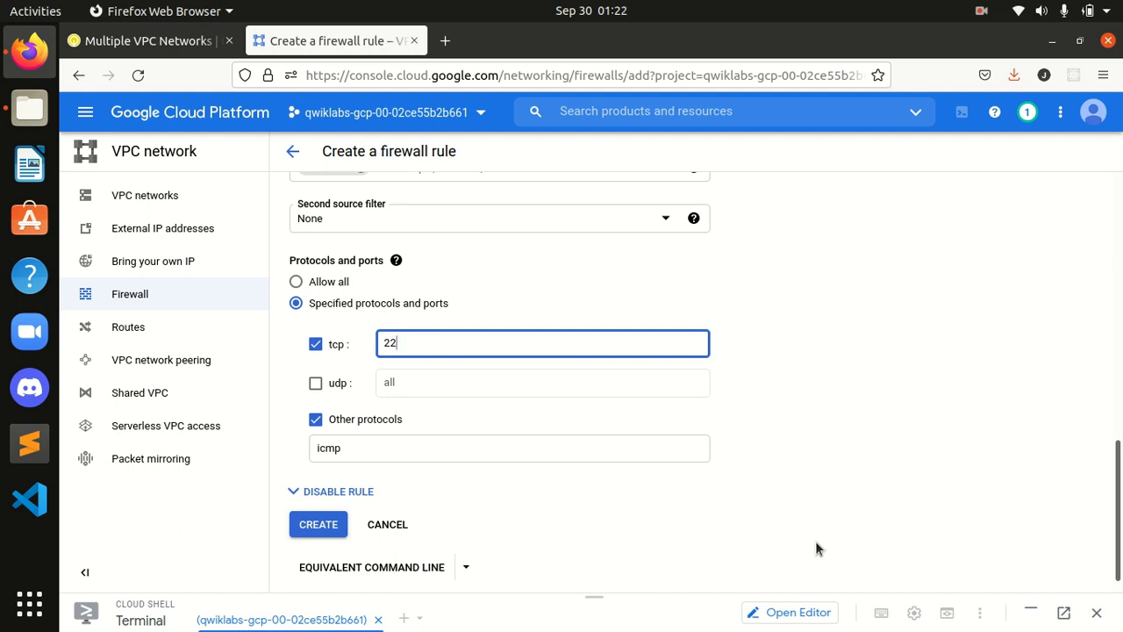
Reread the tcp ports in the lab and add 3389 so the rule's tcp ports are 22,3389.
{"action": "left_click", "coordinate": [165, 44]}
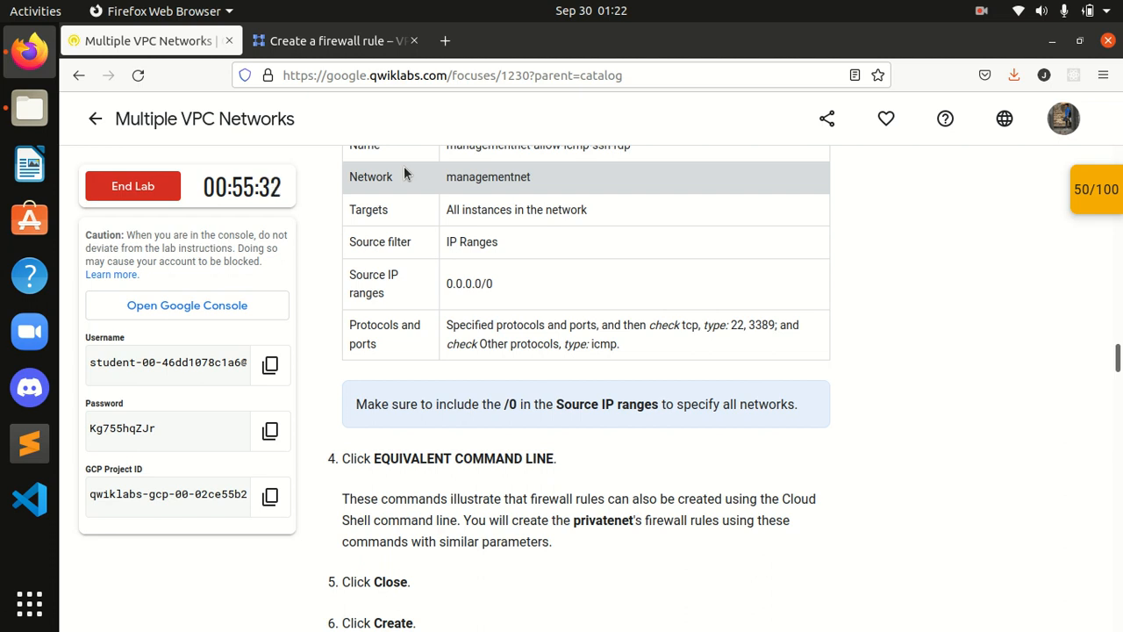
{"action": "left_click", "coordinate": [338, 45]}
{"action": "left_click", "coordinate": [161, 48]}
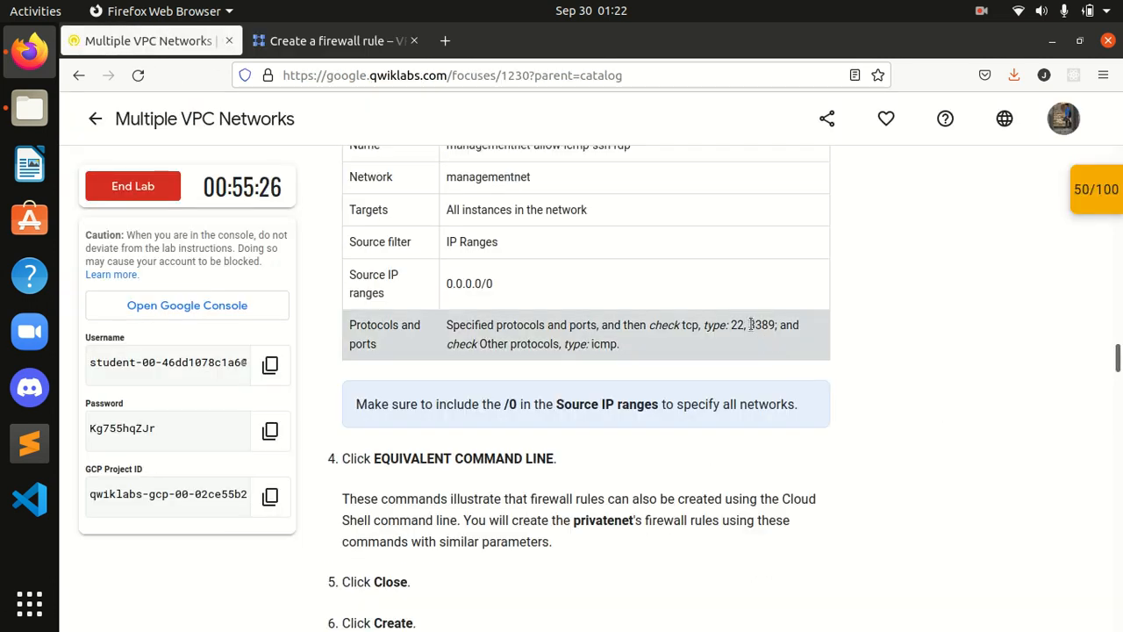
{"action": "left_click", "coordinate": [312, 43]}
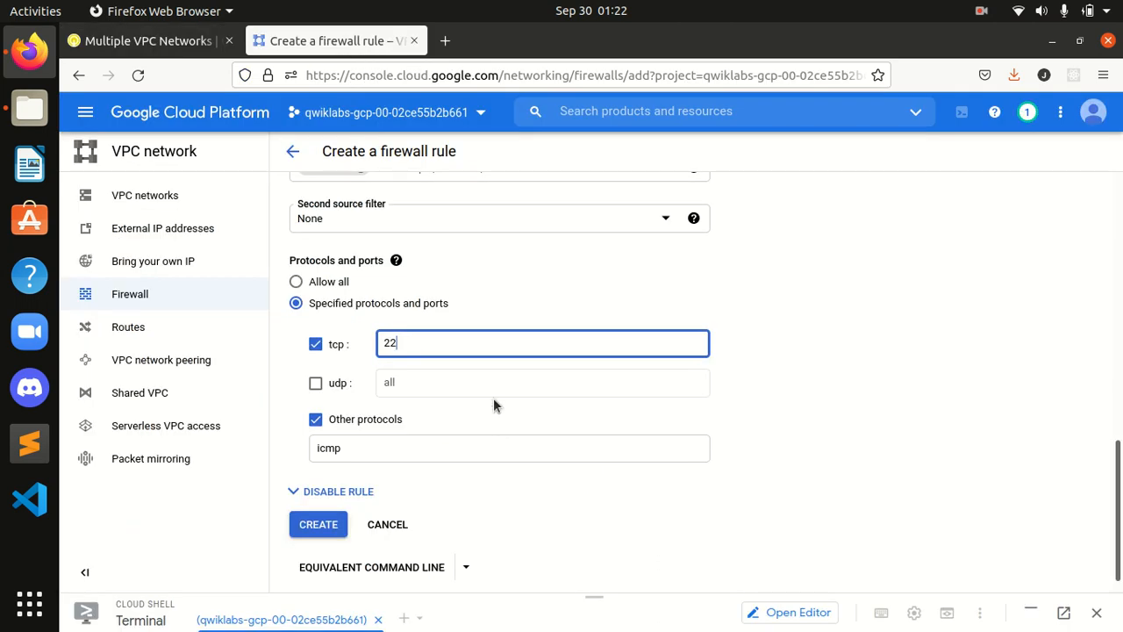
{"action": "type", "text": ",3389"}
Check the icmp entry and the following instructions in the lab, then open the firewall rule's equivalent command line.
{"action": "left_click", "coordinate": [147, 40]}
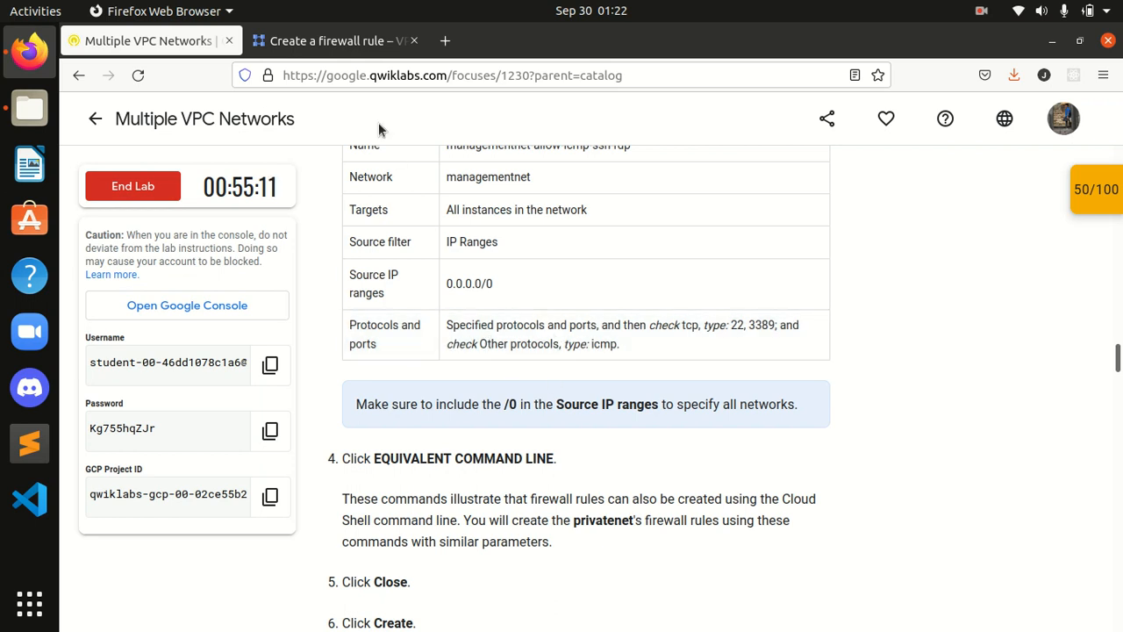
{"action": "left_click", "coordinate": [334, 41]}
{"action": "left_click", "coordinate": [360, 447]}
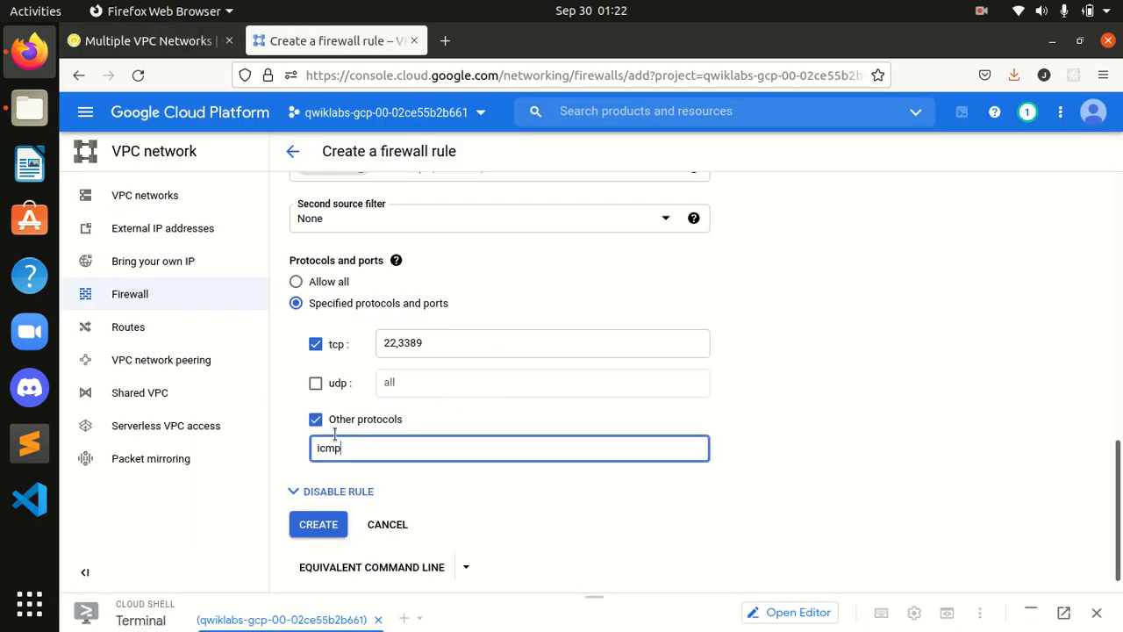
{"action": "left_click", "coordinate": [180, 42]}
{"action": "scroll", "coordinate": [605, 425], "scroll_direction": "down", "scroll_amount": 2}
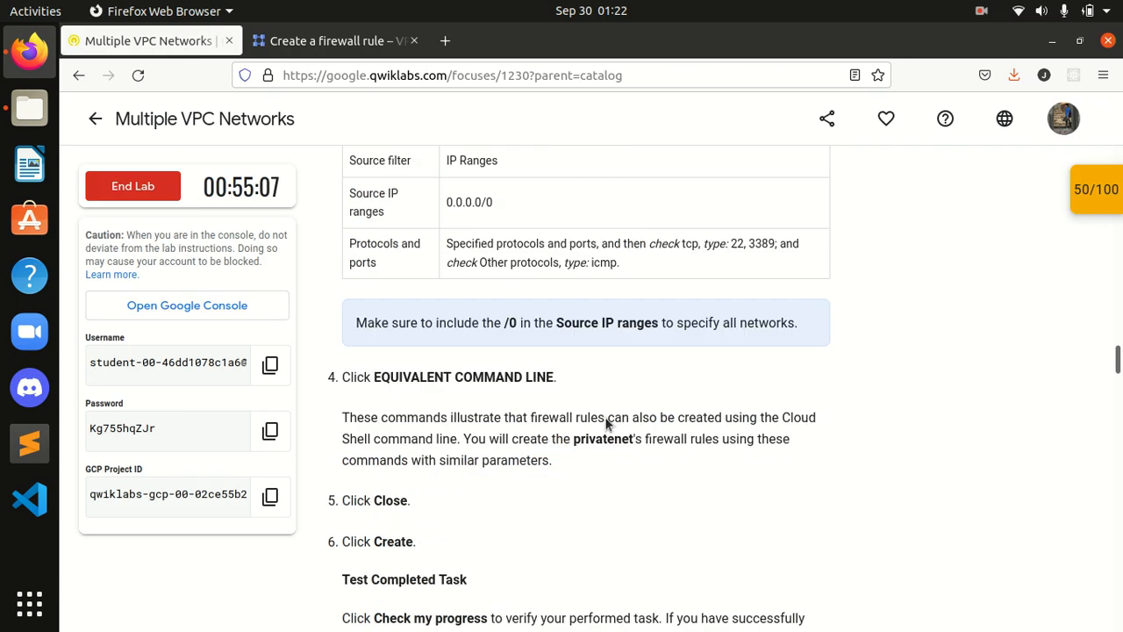
{"action": "scroll", "coordinate": [859, 443], "scroll_direction": "down", "scroll_amount": 2}
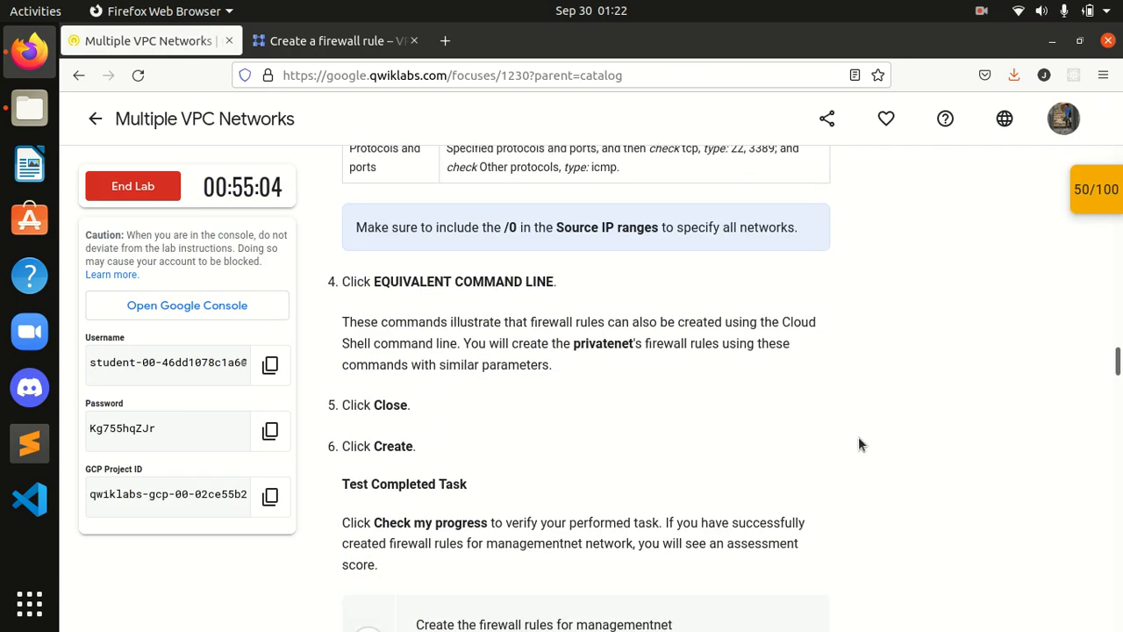
{"action": "left_click", "coordinate": [342, 40]}
{"action": "scroll", "coordinate": [431, 562], "scroll_direction": "down", "scroll_amount": 1}
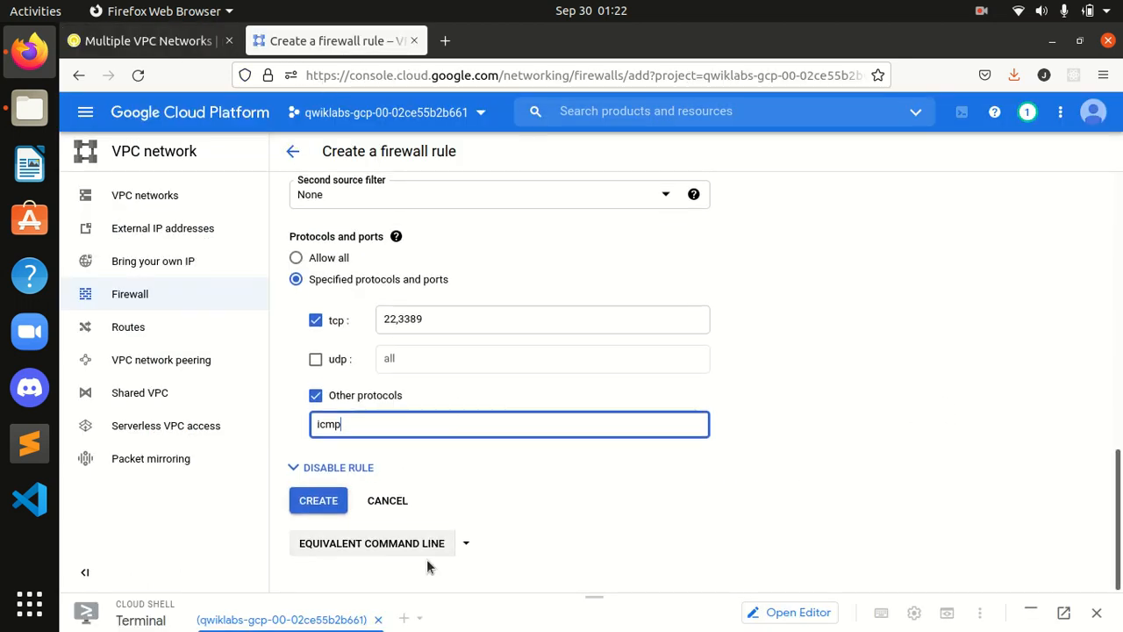
{"action": "left_click", "coordinate": [419, 544]}
Close the equivalent command line as the lab instructs and create the managementnet-allow-icmp-ssh-rdp firewall rule.
{"action": "left_click", "coordinate": [193, 40]}
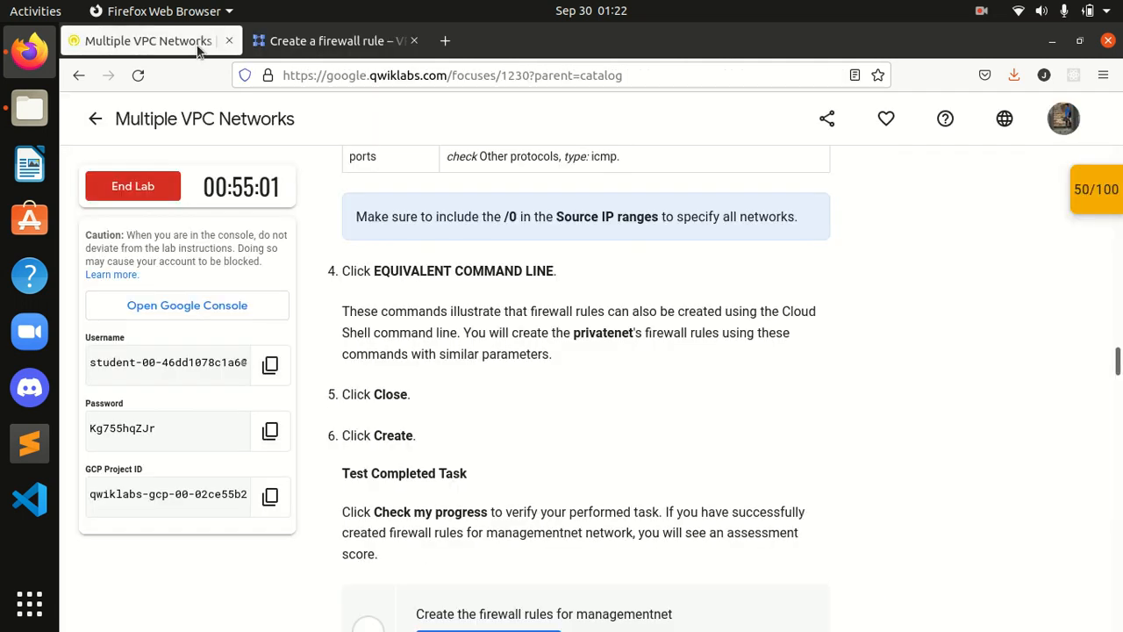
{"action": "scroll", "coordinate": [480, 467], "scroll_direction": "down", "scroll_amount": 2}
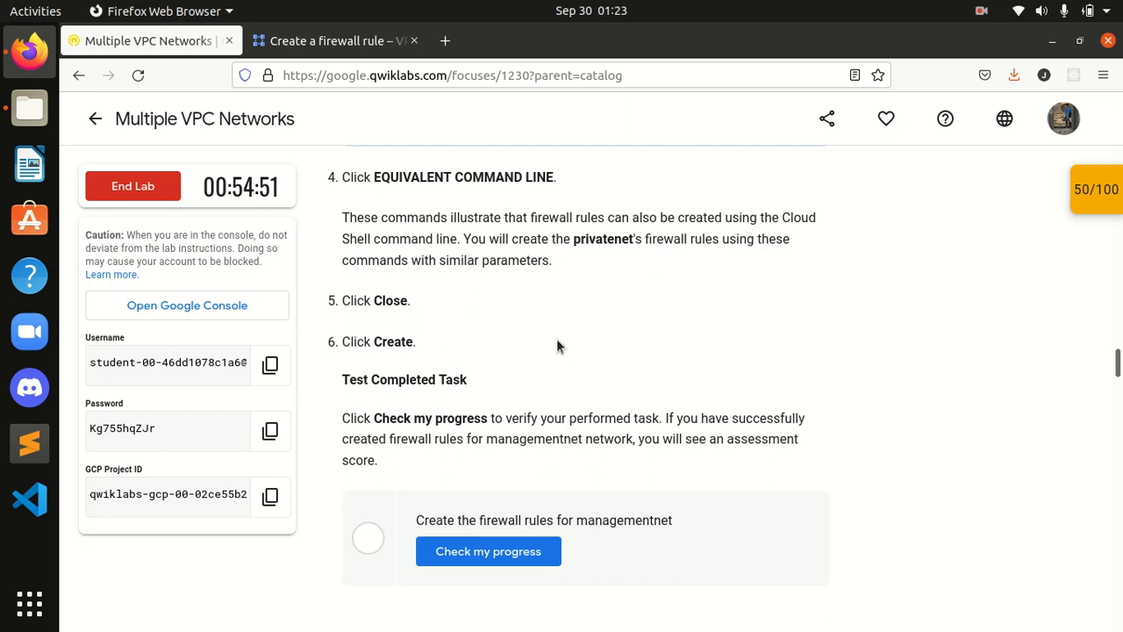
{"action": "left_click", "coordinate": [328, 44]}
{"action": "left_click", "coordinate": [871, 597]}
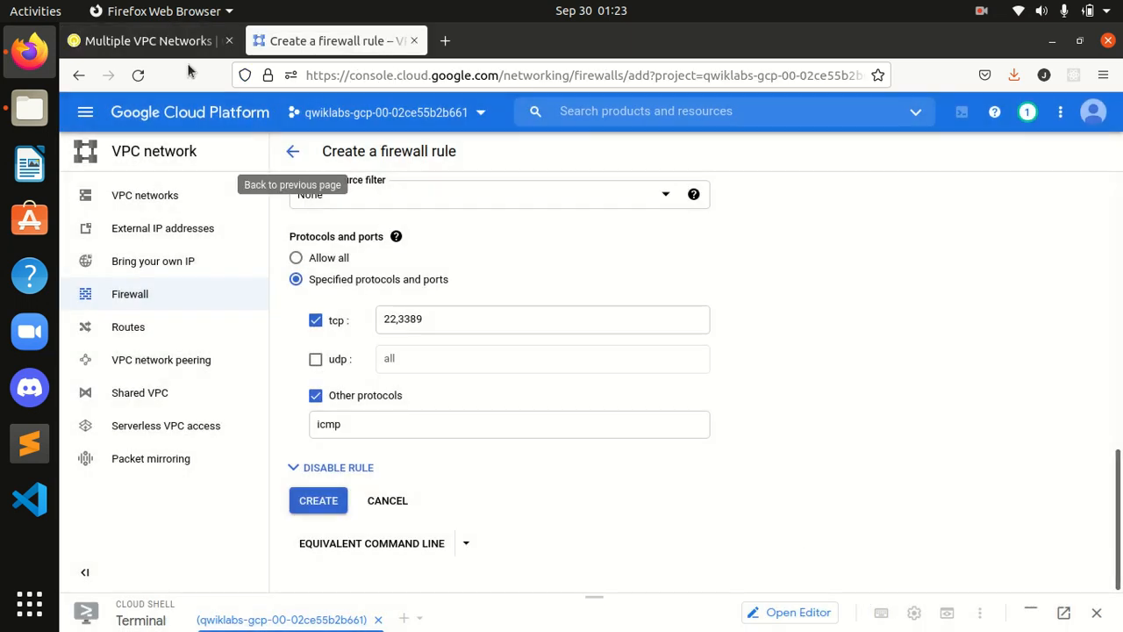
{"action": "left_click", "coordinate": [145, 40]}
{"action": "left_click", "coordinate": [334, 40]}
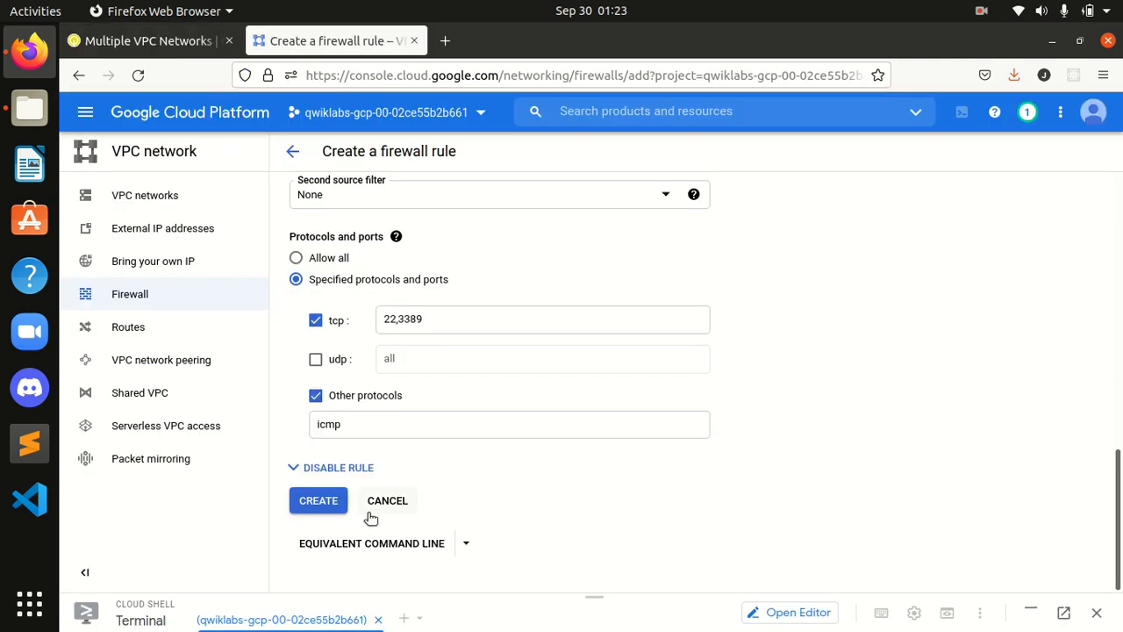
{"action": "left_click", "coordinate": [302, 502]}
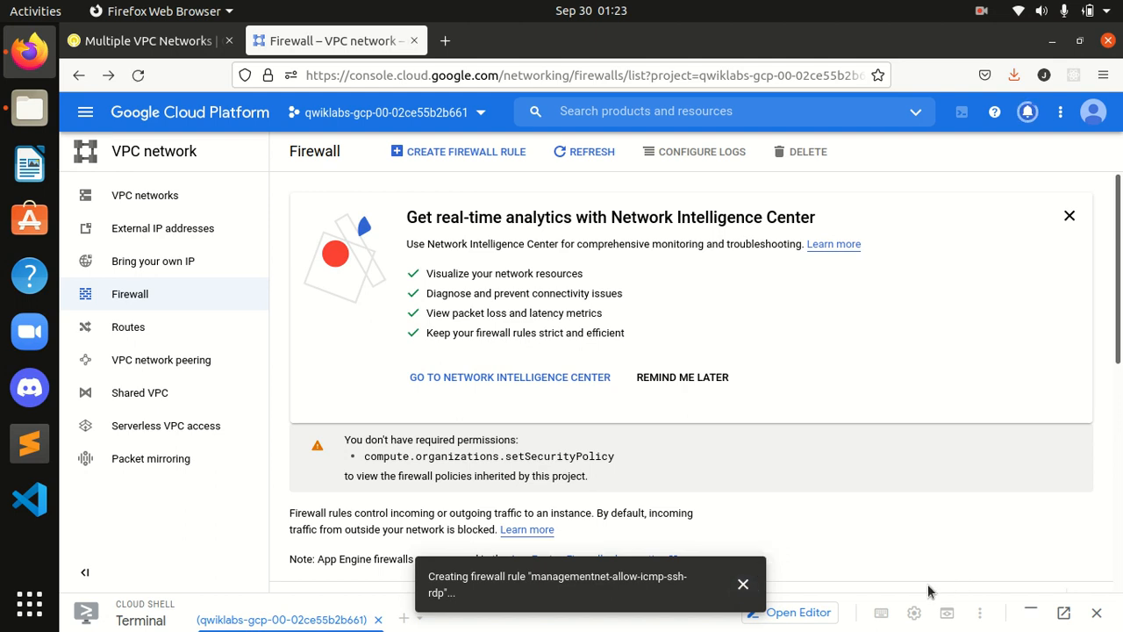
{"action": "scroll", "coordinate": [889, 488], "scroll_direction": "down", "scroll_amount": 5}
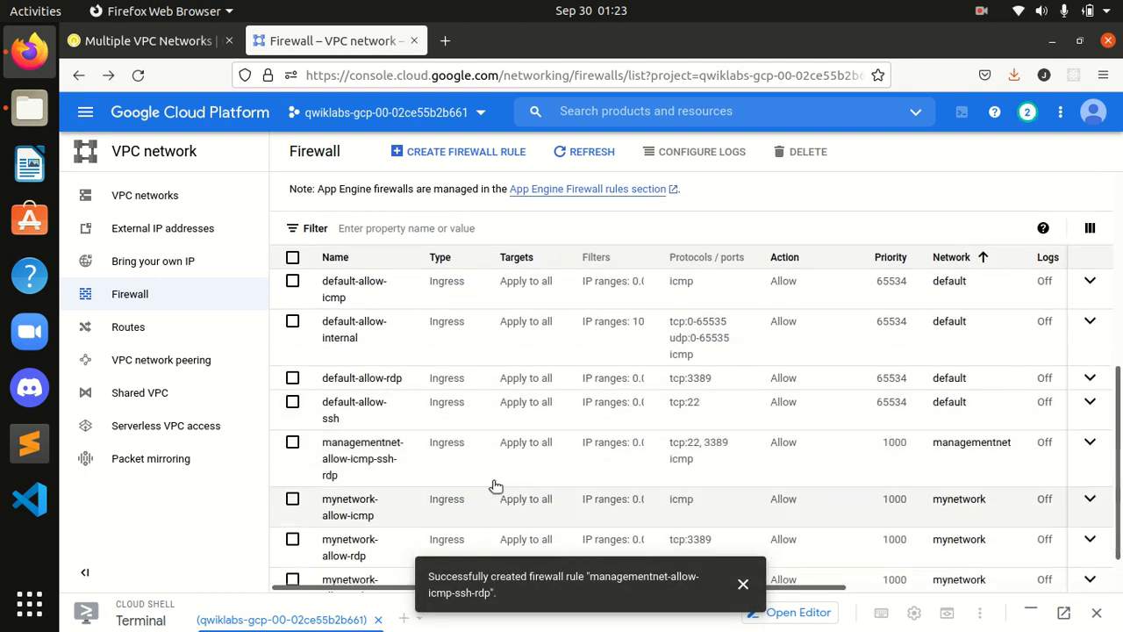
Run the lab's progress check for the managementnet firewall rules and review the checkpoint scores.
{"action": "left_click", "coordinate": [121, 44]}
{"action": "left_click", "coordinate": [465, 485]}
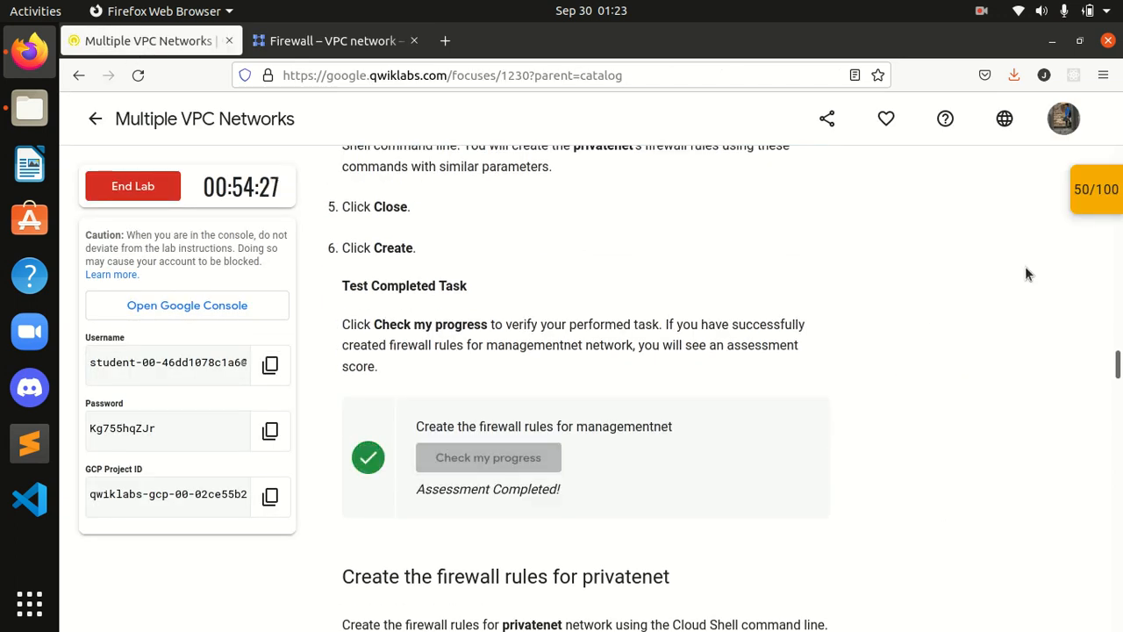
{"action": "left_click", "coordinate": [1109, 207]}
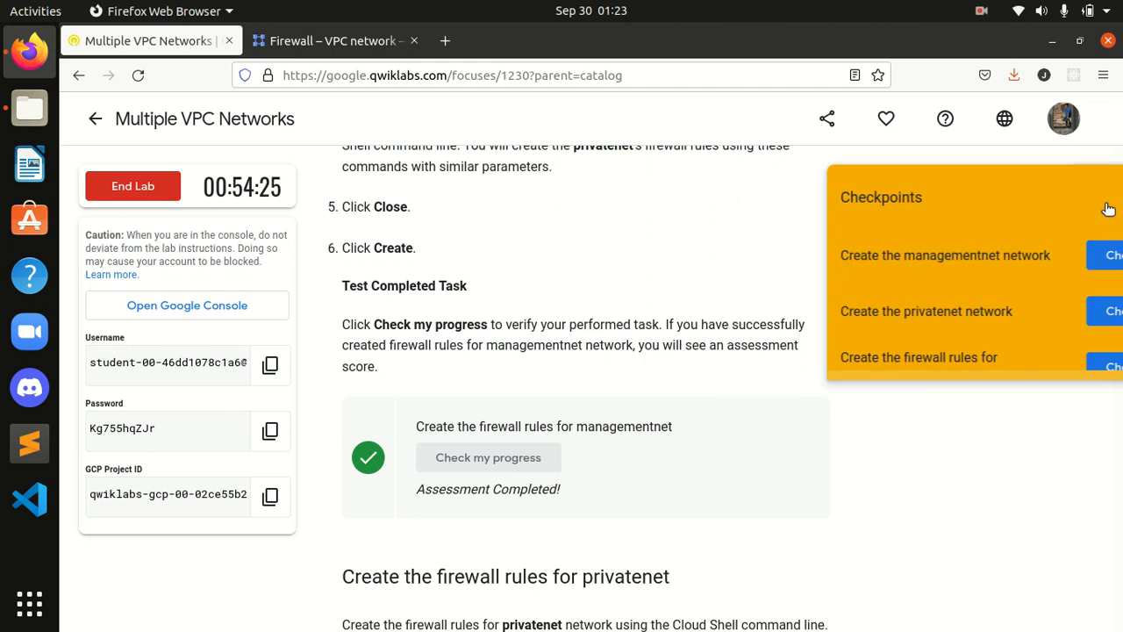
{"action": "scroll", "coordinate": [1023, 282], "scroll_direction": "down", "scroll_amount": 2}
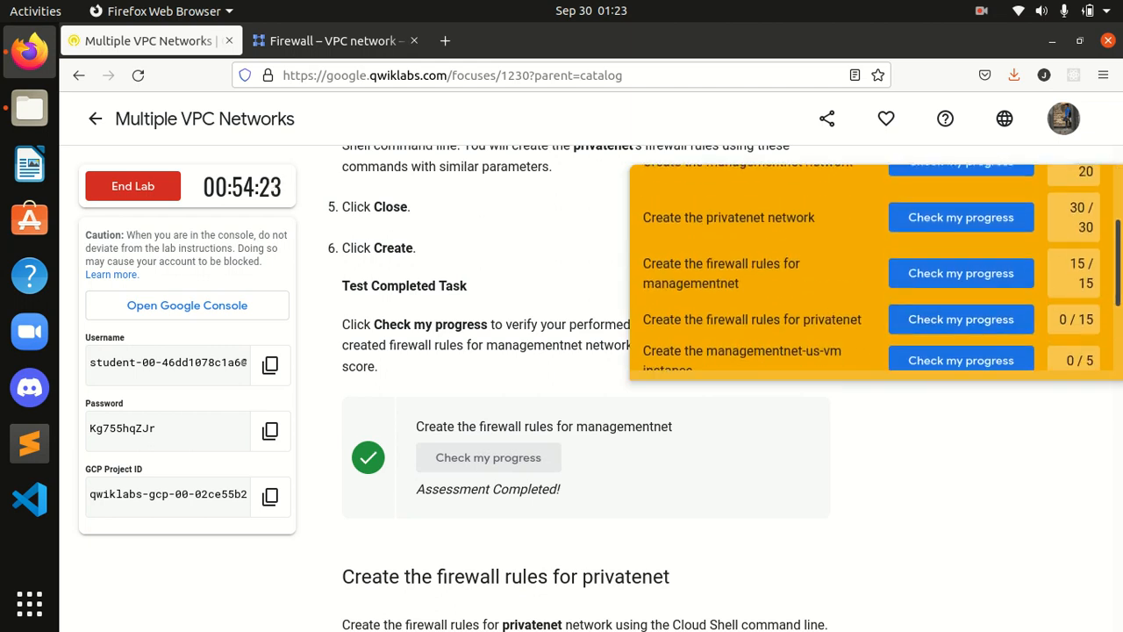
{"action": "scroll", "coordinate": [1023, 281], "scroll_direction": "down", "scroll_amount": 1}
{"action": "scroll", "coordinate": [1023, 282], "scroll_direction": "up", "scroll_amount": 3}
{"action": "left_click", "coordinate": [1079, 195]}
Copy the gcloud command for the privatenet-allow-icmp-ssh-rdp firewall rule from the lab and bring up the Cloud Shell terminal.
{"action": "scroll", "coordinate": [1059, 435], "scroll_direction": "down", "scroll_amount": 1}
{"action": "scroll", "coordinate": [1059, 427], "scroll_direction": "down", "scroll_amount": 3}
{"action": "scroll", "coordinate": [1028, 418], "scroll_direction": "down", "scroll_amount": 1}
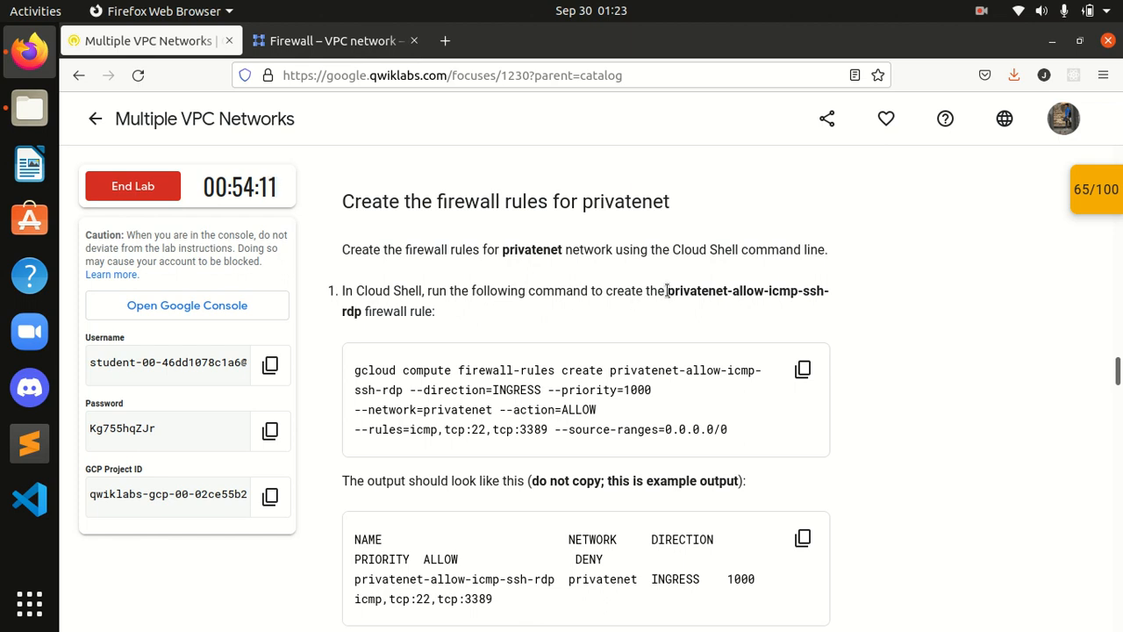
{"action": "scroll", "coordinate": [637, 377], "scroll_direction": "down", "scroll_amount": 2}
{"action": "left_click", "coordinate": [805, 279]}
{"action": "left_click", "coordinate": [318, 44]}
{"action": "left_click", "coordinate": [741, 586]}
{"action": "left_click", "coordinate": [599, 610]}
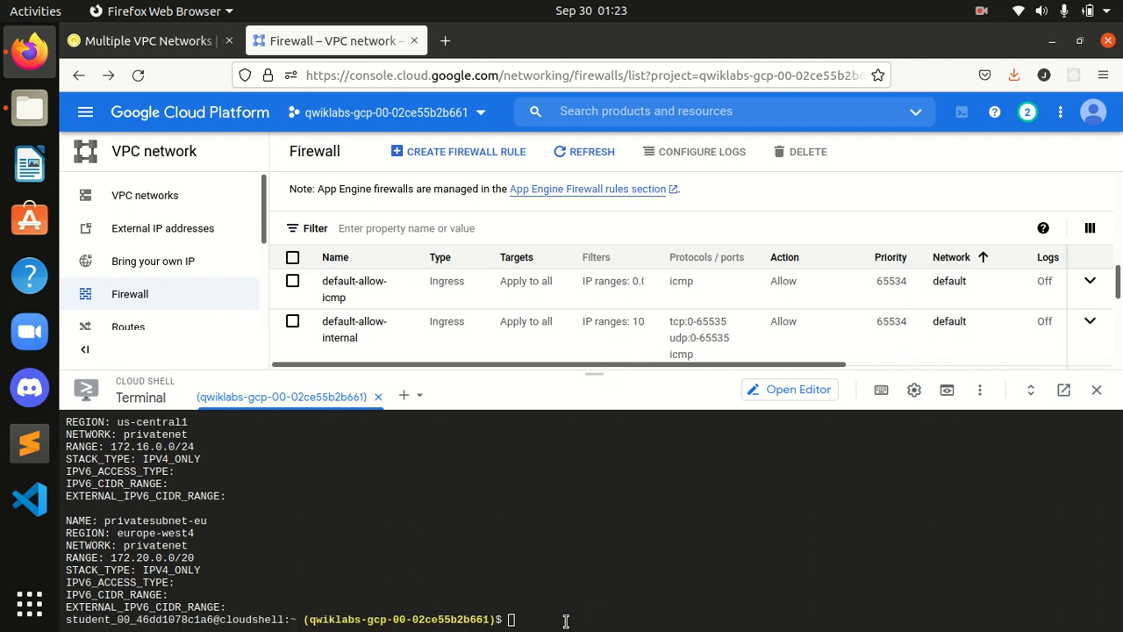
Create the ingress firewall rule privatenet-allow-icmp-ssh-rdp on privatenet, priority 1000, allowing icmp, tcp:22 and tcp:3389 from 0.0.0.0/0, with gcloud.
{"action": "key", "text": "ctrl+v"}
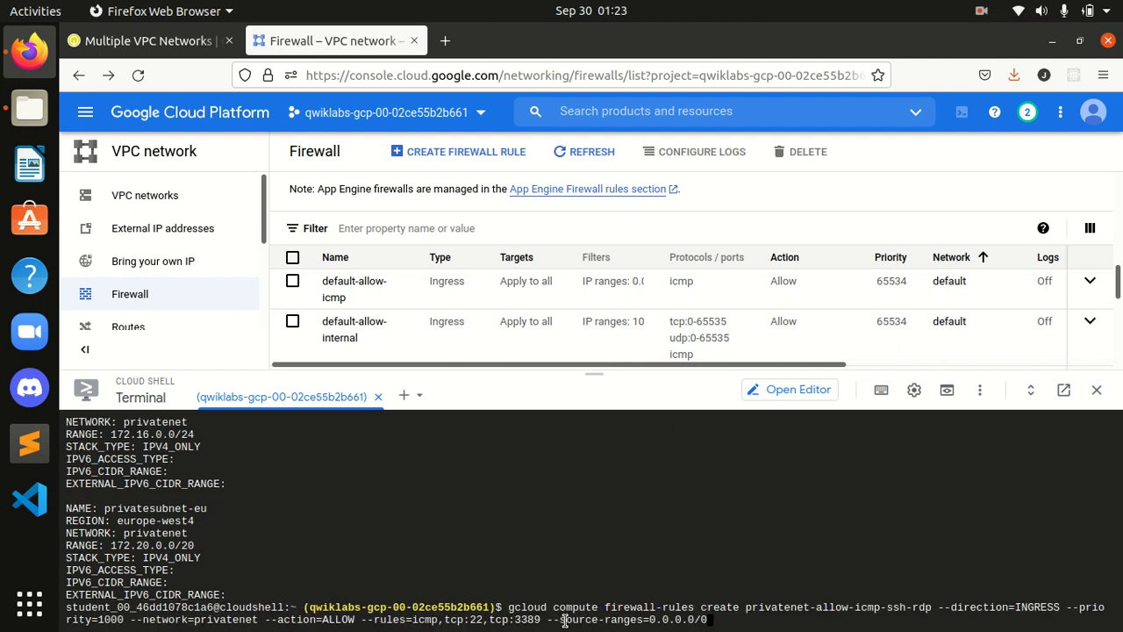
{"action": "key", "text": "Return"}
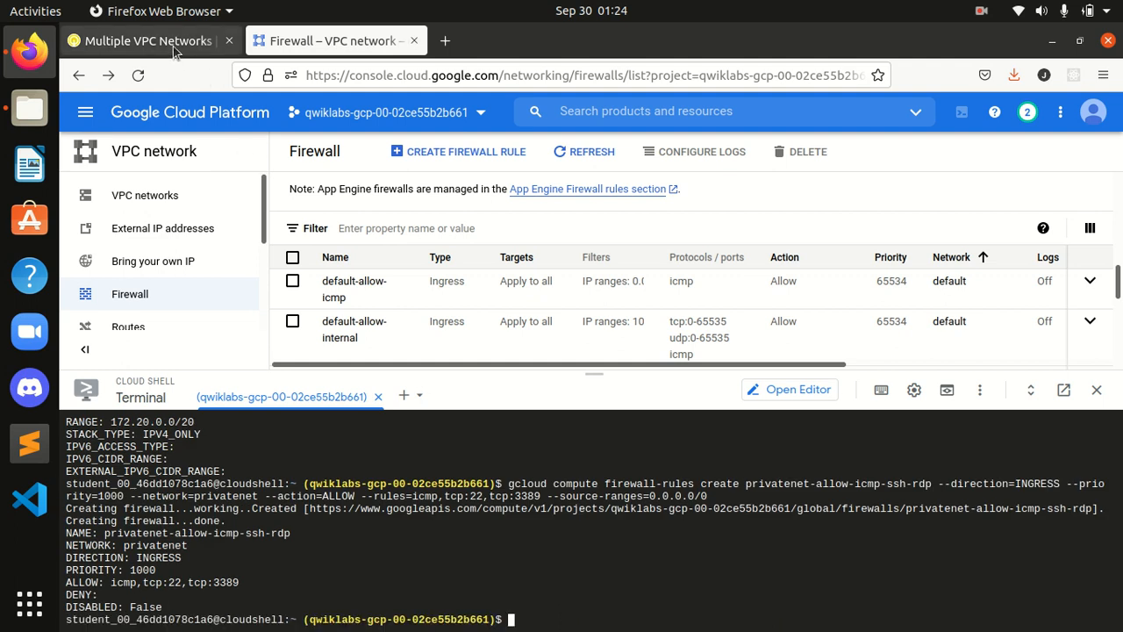
Check the lab progress for the task of creating the firewall rules for privatenet.
{"action": "left_click", "coordinate": [202, 40]}
{"action": "scroll", "coordinate": [526, 454], "scroll_direction": "down", "scroll_amount": 2}
{"action": "scroll", "coordinate": [525, 458], "scroll_direction": "down", "scroll_amount": 1}
{"action": "left_click", "coordinate": [479, 527]}
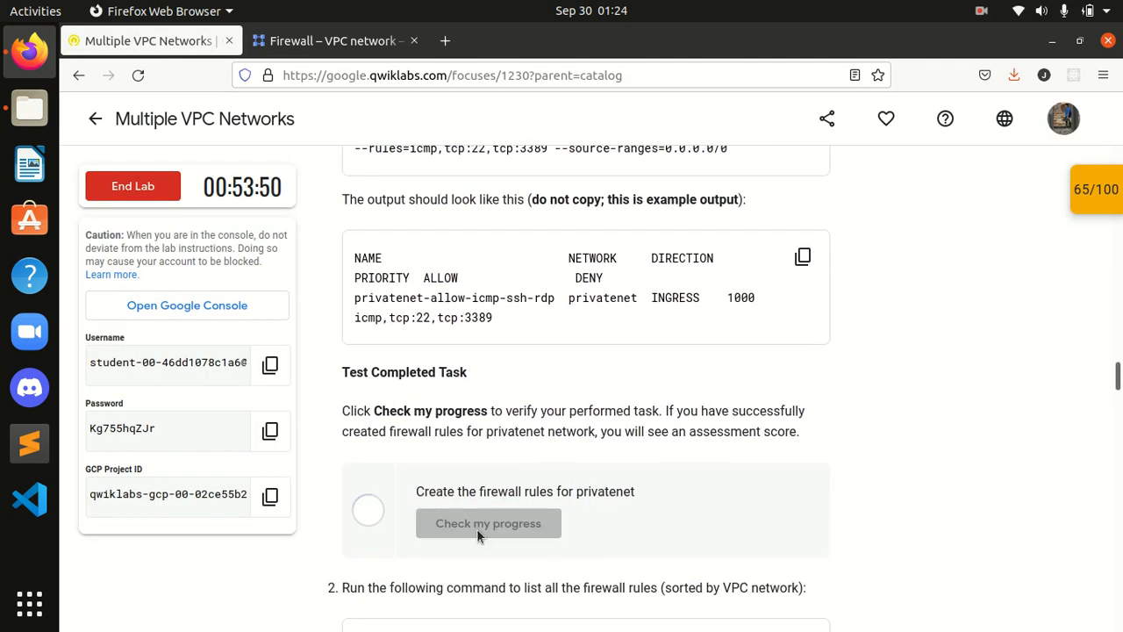
{"action": "scroll", "coordinate": [652, 466], "scroll_direction": "down", "scroll_amount": 5}
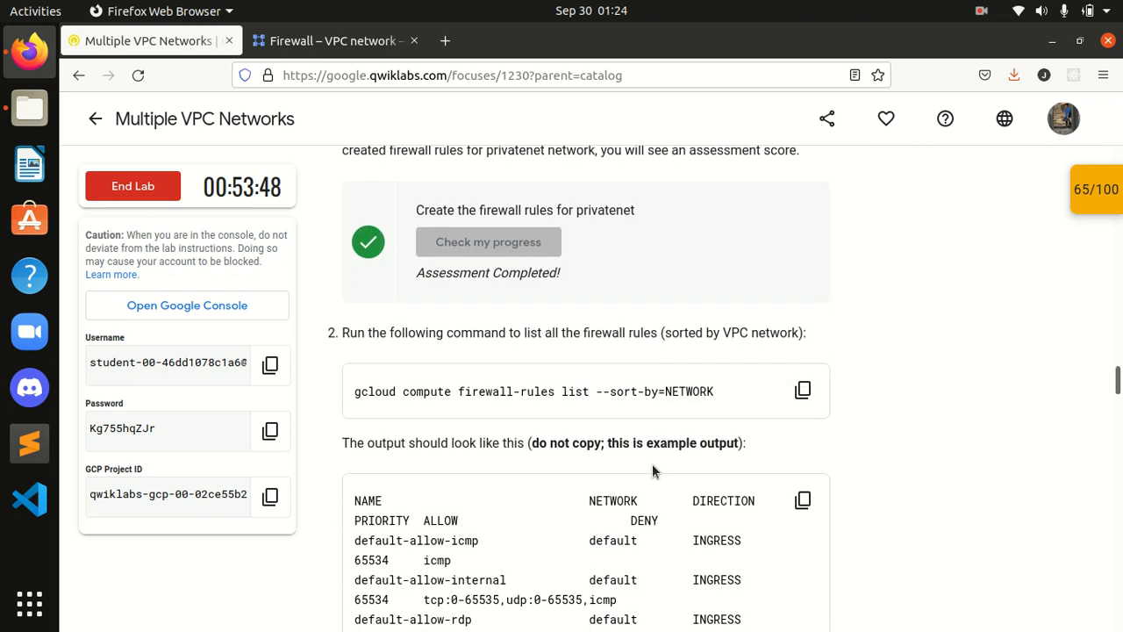
Open the lab score overview, check progress for the managementnet-us-vm instance task, and close the overview.
{"action": "scroll", "coordinate": [905, 342], "scroll_direction": "down", "scroll_amount": 2}
{"action": "left_click", "coordinate": [1097, 189]}
{"action": "scroll", "coordinate": [1038, 351], "scroll_direction": "down", "scroll_amount": 3}
{"action": "scroll", "coordinate": [1036, 341], "scroll_direction": "up", "scroll_amount": 1}
{"action": "left_click", "coordinate": [990, 342]}
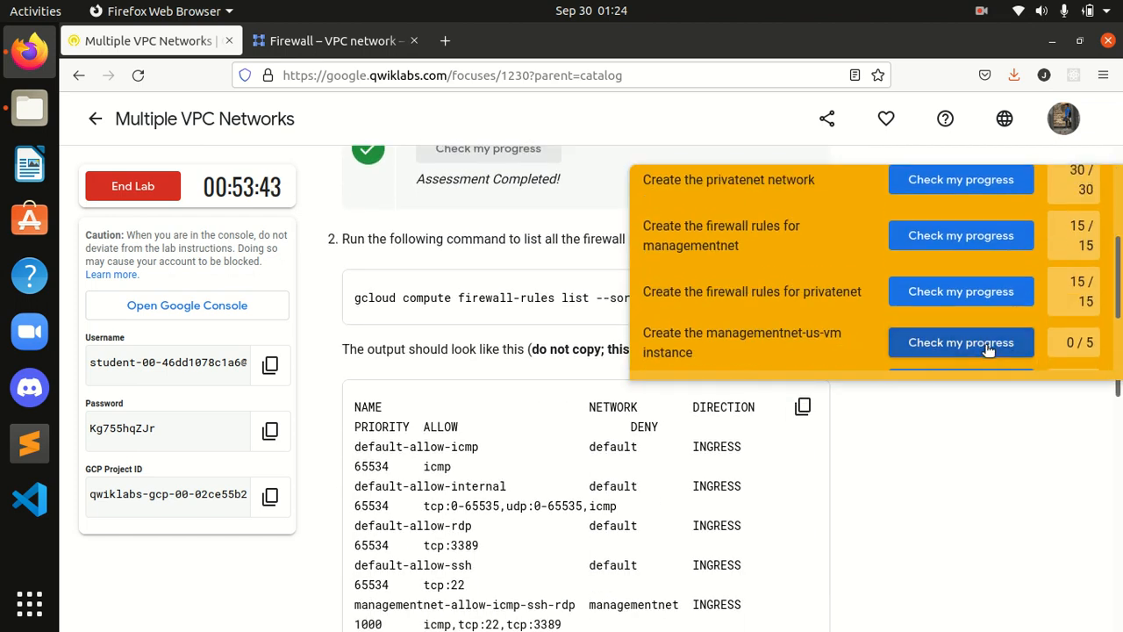
{"action": "scroll", "coordinate": [1097, 281], "scroll_direction": "up", "scroll_amount": 3}
{"action": "left_click", "coordinate": [1081, 197]}
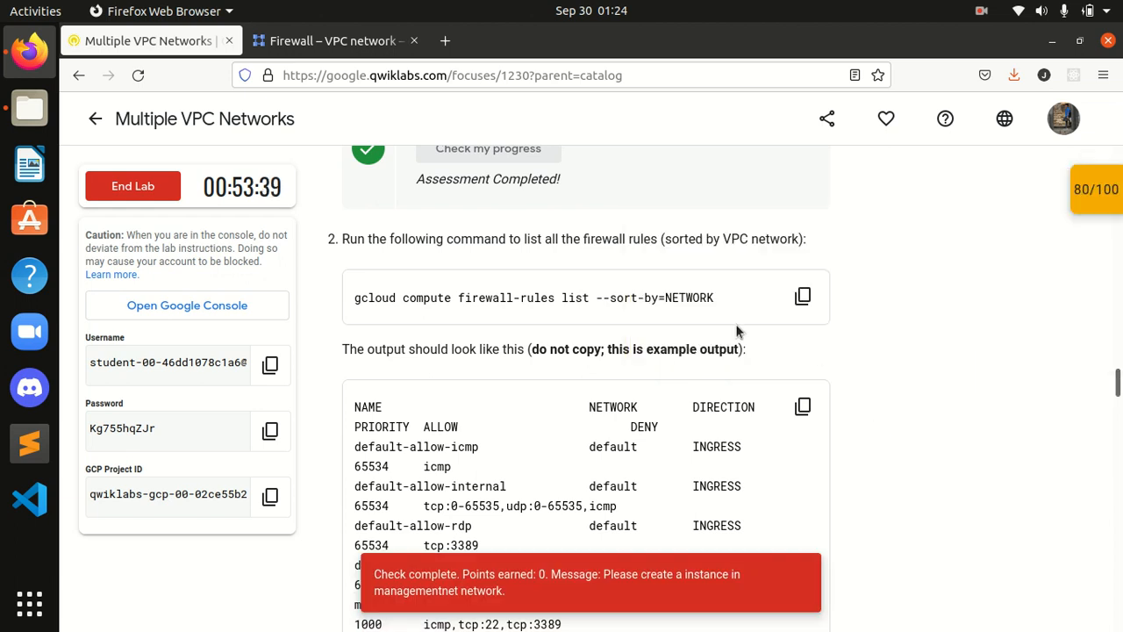
List all firewall rules sorted by VPC network in Cloud Shell with gcloud compute firewall-rules list --sort-by=NETWORK.
{"action": "left_click", "coordinate": [803, 297]}
{"action": "left_click", "coordinate": [342, 46]}
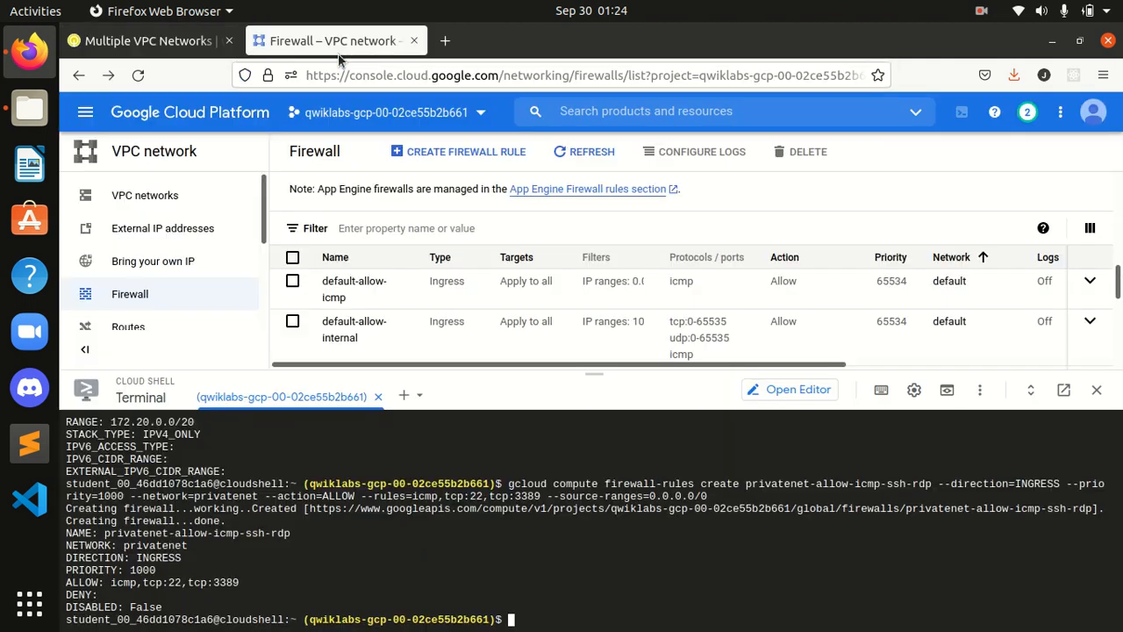
{"action": "key", "text": "ctrl+v"}
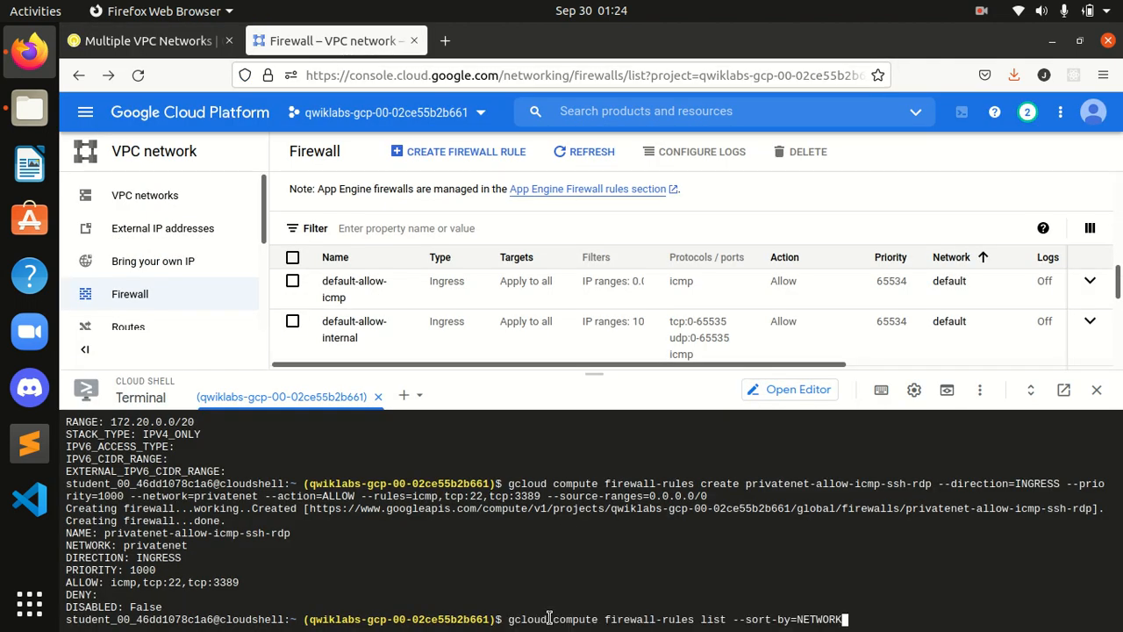
{"action": "key", "text": "Return"}
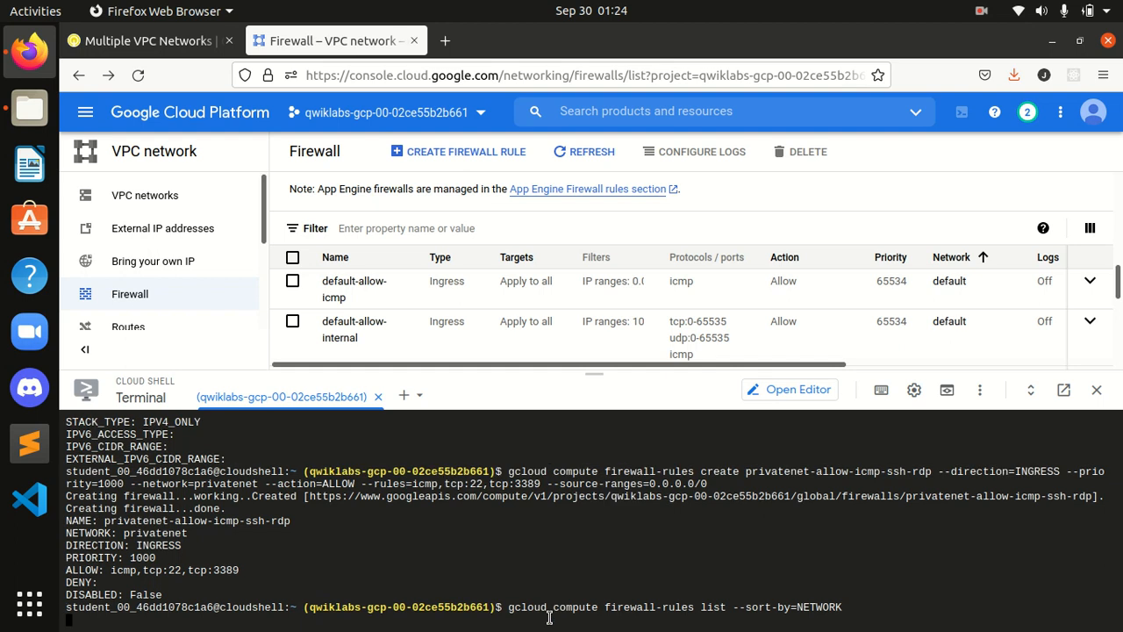
Read the lab's notes on the firewall rules and review the Firewall page in the Cloud Console.
{"action": "left_click", "coordinate": [144, 41]}
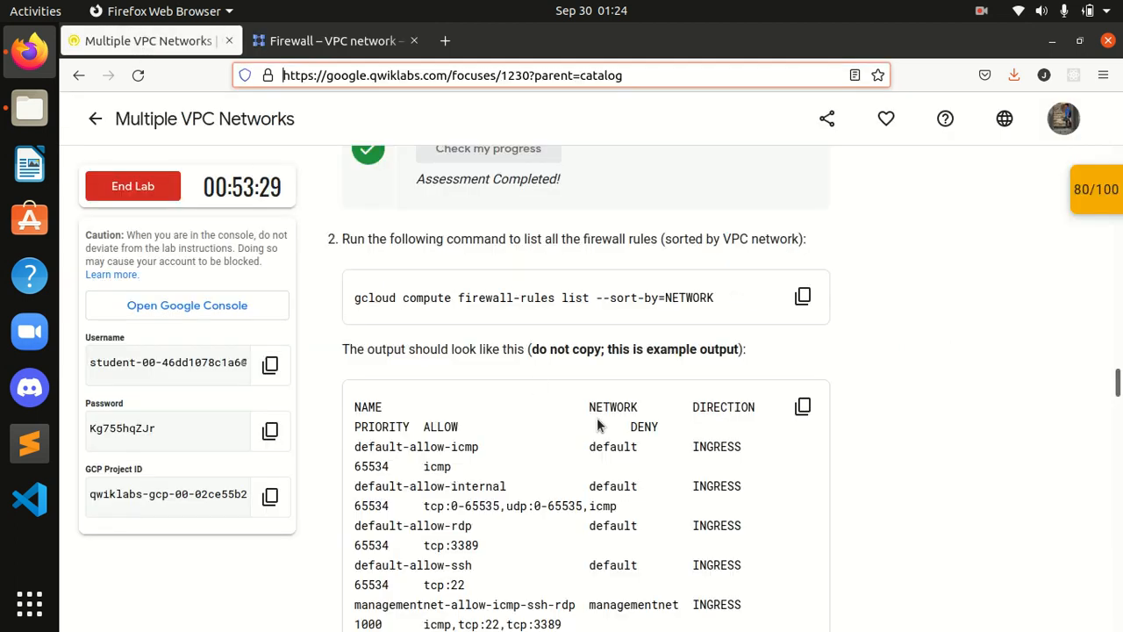
{"action": "scroll", "coordinate": [597, 425], "scroll_direction": "down", "scroll_amount": 5}
{"action": "scroll", "coordinate": [596, 425], "scroll_direction": "down", "scroll_amount": 1}
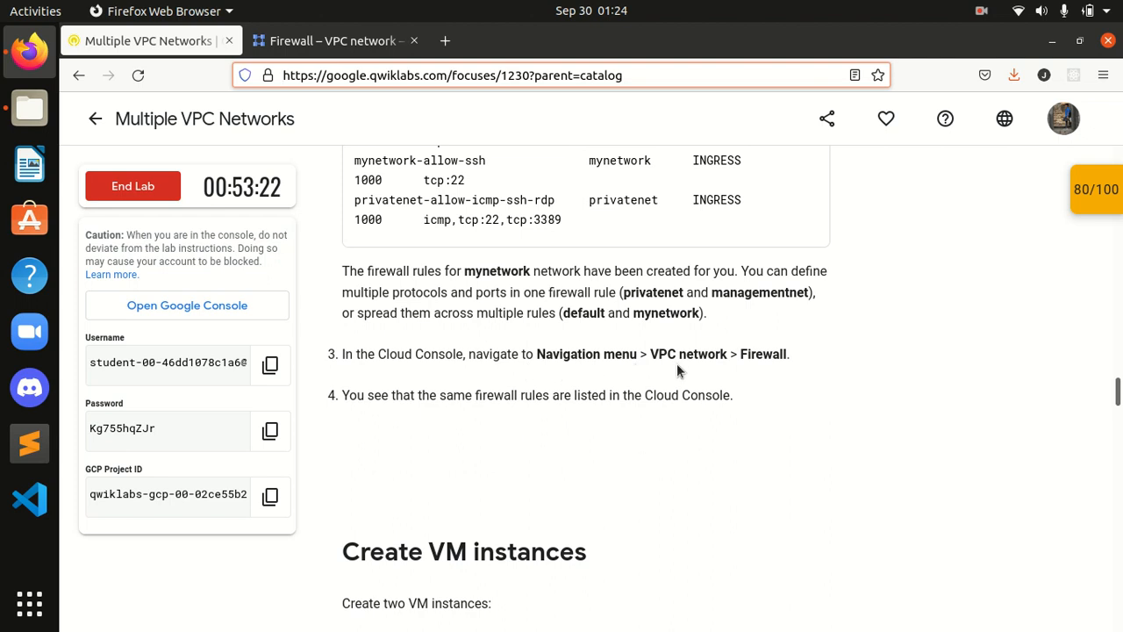
{"action": "left_click", "coordinate": [332, 40]}
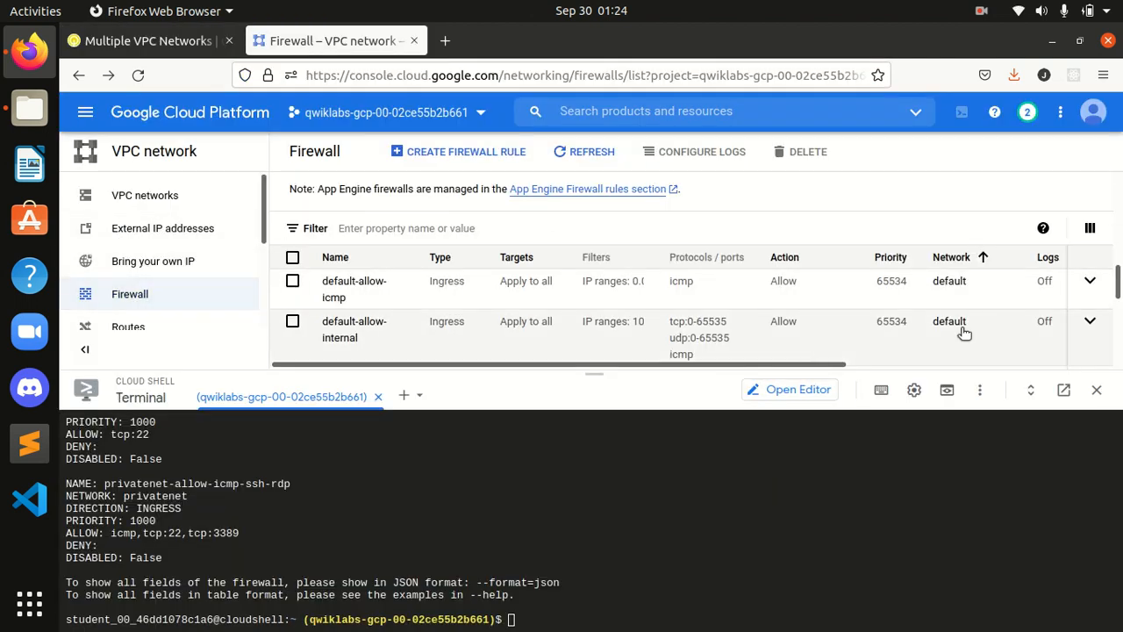
{"action": "scroll", "coordinate": [1083, 308], "scroll_direction": "down", "scroll_amount": 2}
{"action": "left_click_drag", "start_coordinate": [1120, 308], "coordinate": [1120, 353]}
Read the lab instructions for creating the VM instances, including the property values for managementnet-us-vm.
{"action": "left_click", "coordinate": [146, 46]}
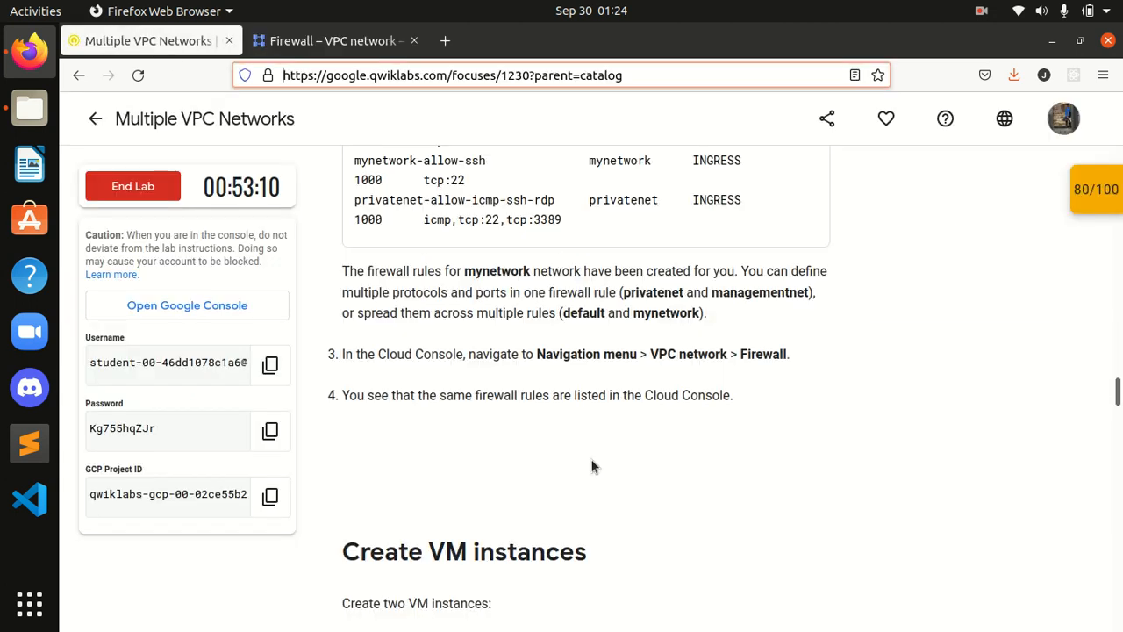
{"action": "scroll", "coordinate": [476, 408], "scroll_direction": "down", "scroll_amount": 5}
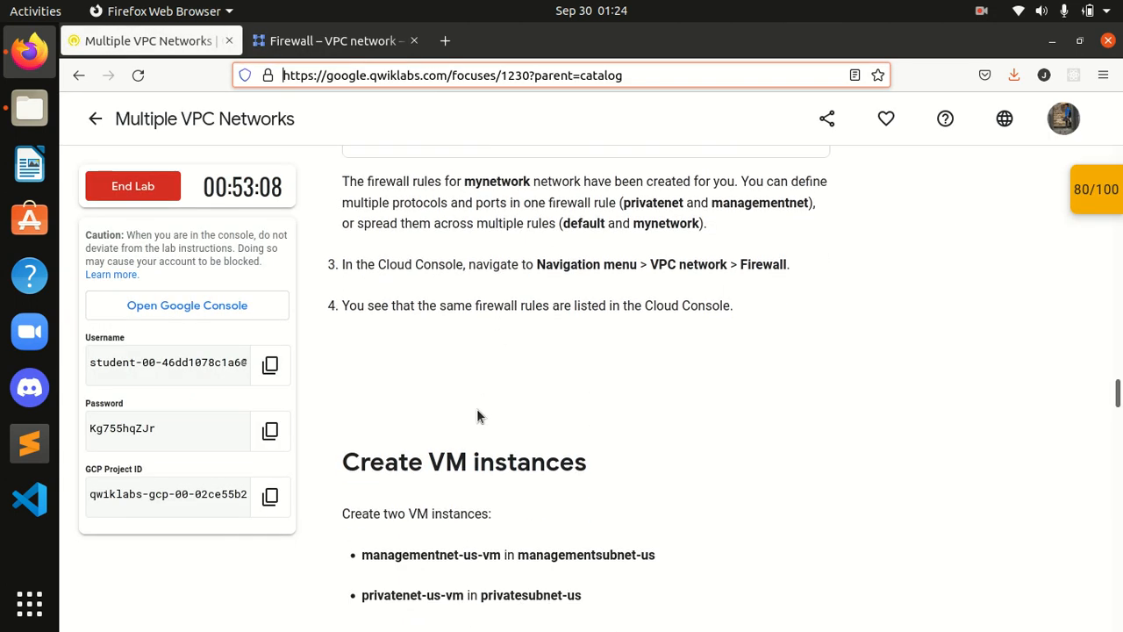
{"action": "scroll", "coordinate": [560, 355], "scroll_direction": "down", "scroll_amount": 2}
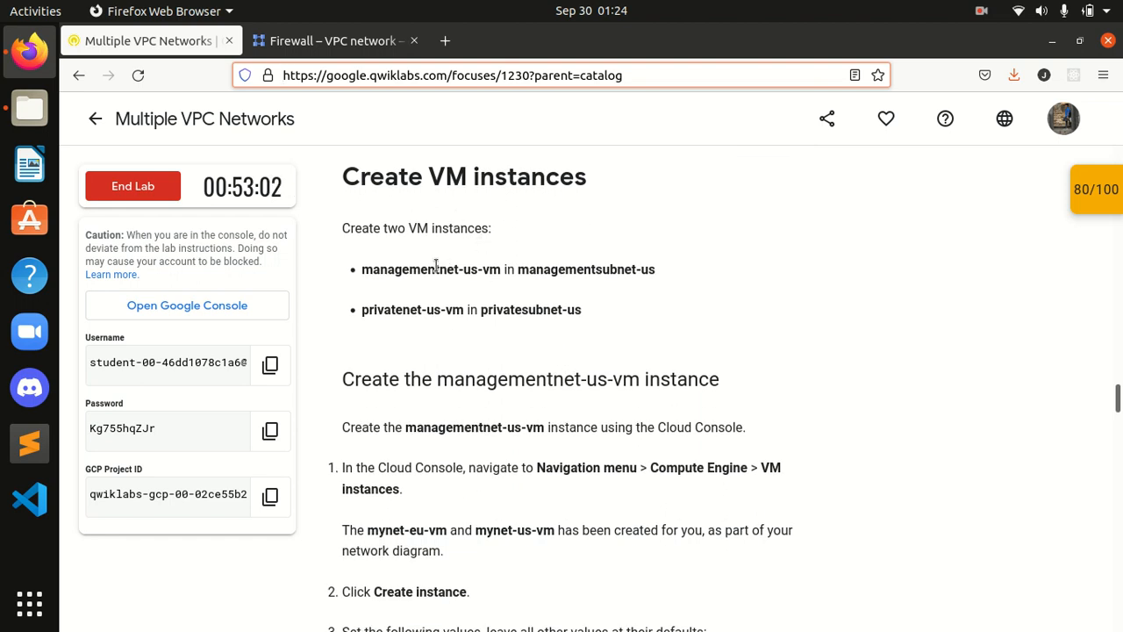
{"action": "scroll", "coordinate": [401, 358], "scroll_direction": "down", "scroll_amount": 2}
{"action": "scroll", "coordinate": [437, 298], "scroll_direction": "up", "scroll_amount": 2}
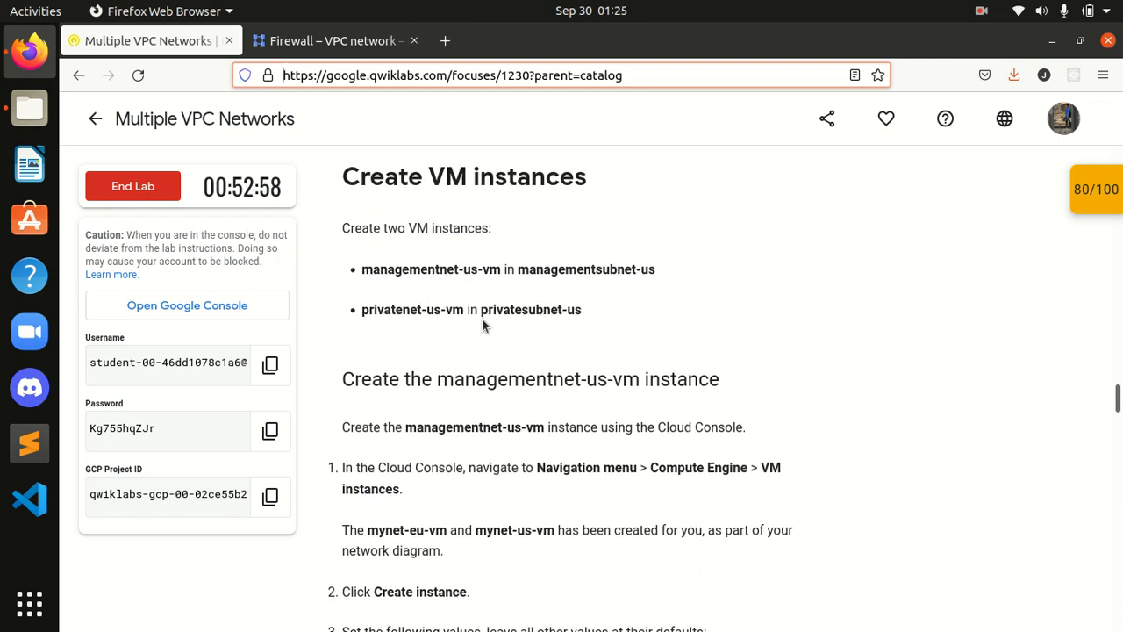
{"action": "scroll", "coordinate": [557, 352], "scroll_direction": "down", "scroll_amount": 4}
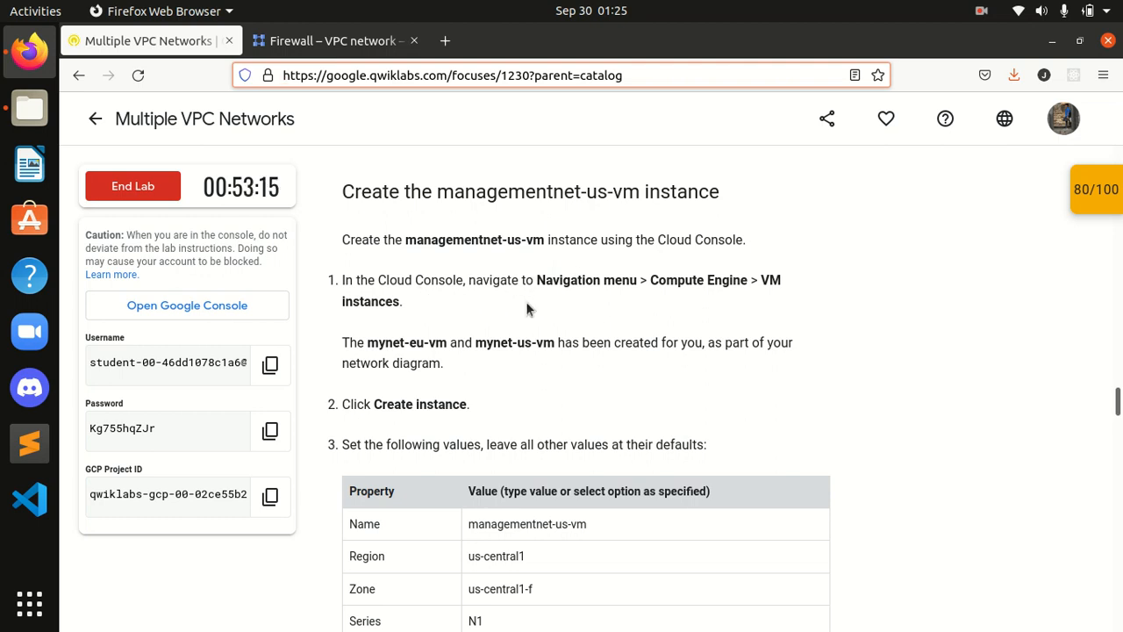
{"action": "scroll", "coordinate": [657, 253], "scroll_direction": "down", "scroll_amount": 2}
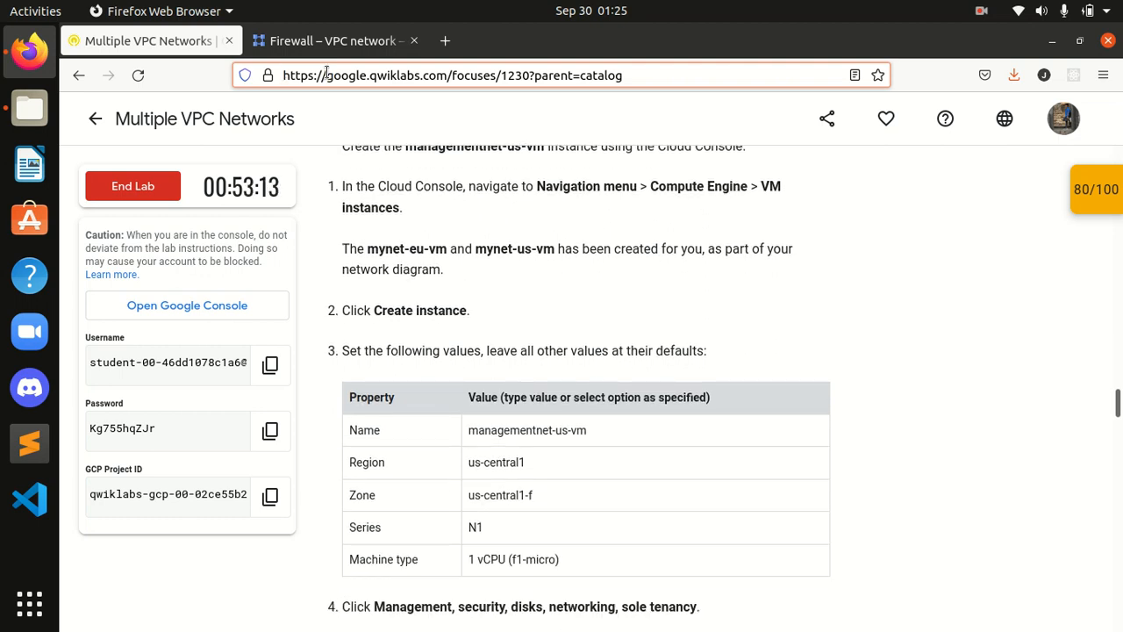
Shrink the Cloud Shell terminal and open the Compute Engine VM instances page.
{"action": "left_click", "coordinate": [307, 41]}
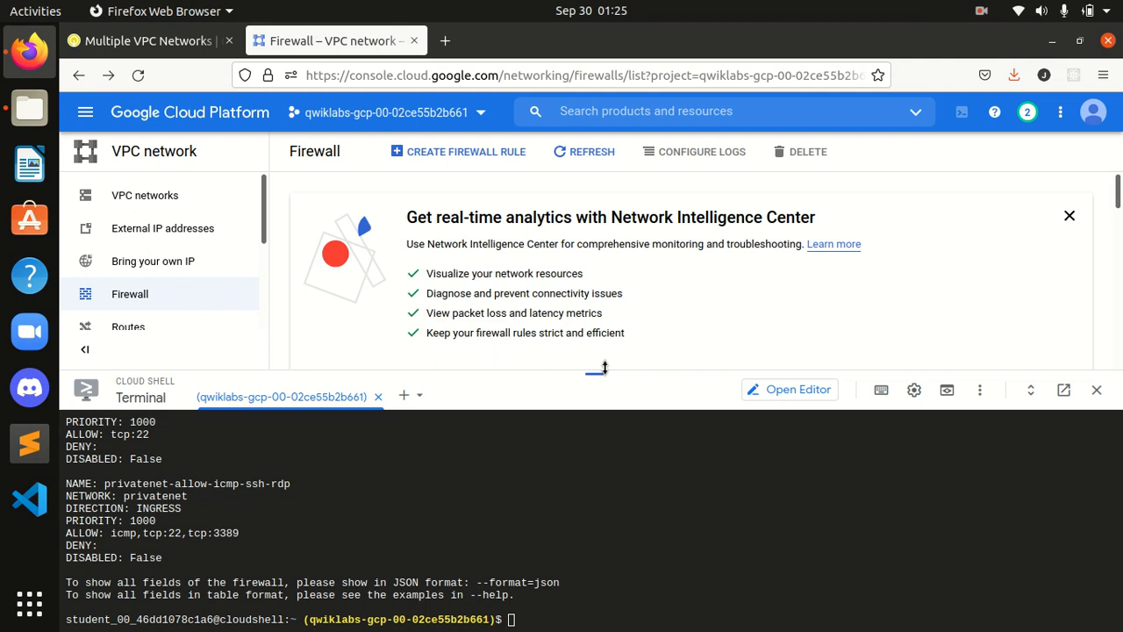
{"action": "left_click_drag", "start_coordinate": [605, 369], "coordinate": [596, 596]}
{"action": "left_click", "coordinate": [85, 112]}
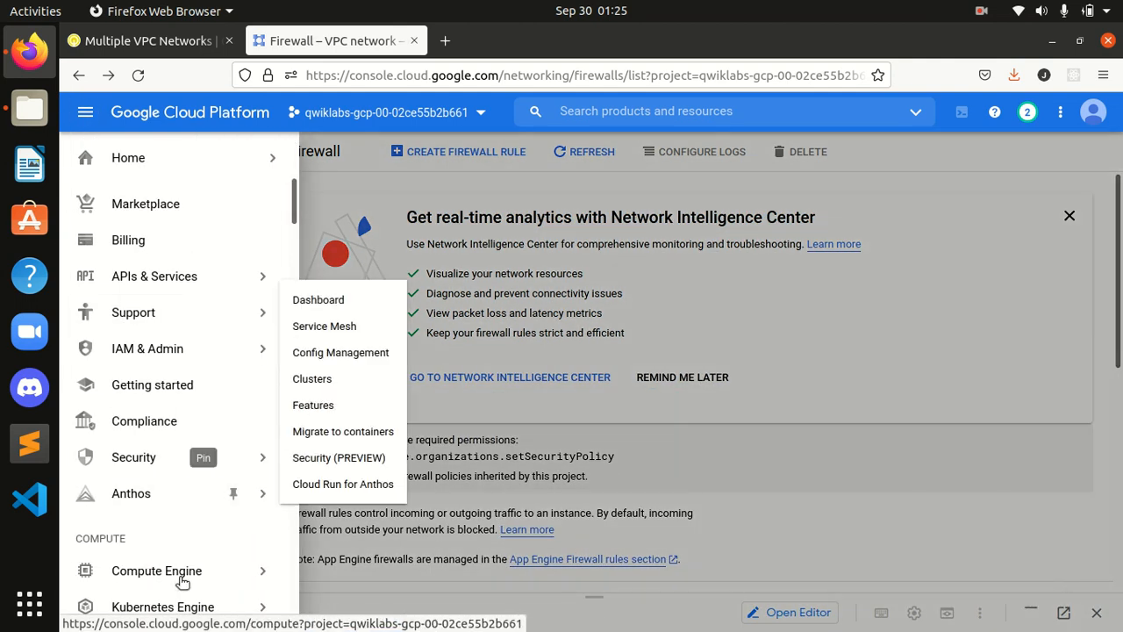
{"action": "mouse_move", "coordinate": [184, 570]}
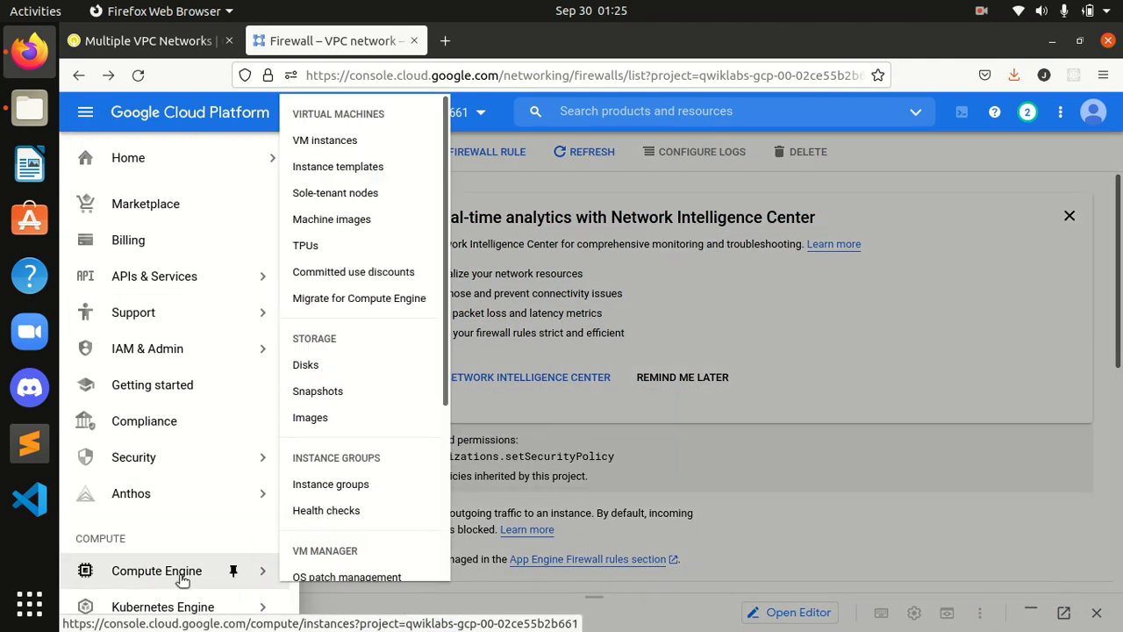
{"action": "left_click", "coordinate": [331, 142]}
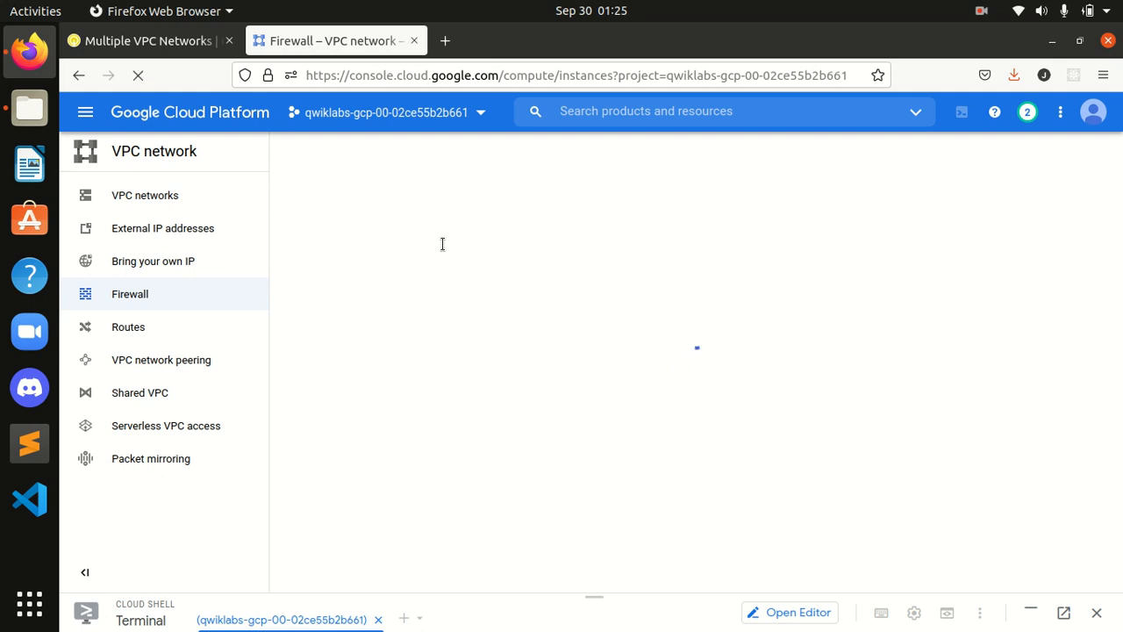
Dismiss the Learn tutorial from the VM instances page and start creating a new VM instance.
{"action": "left_click", "coordinate": [150, 40]}
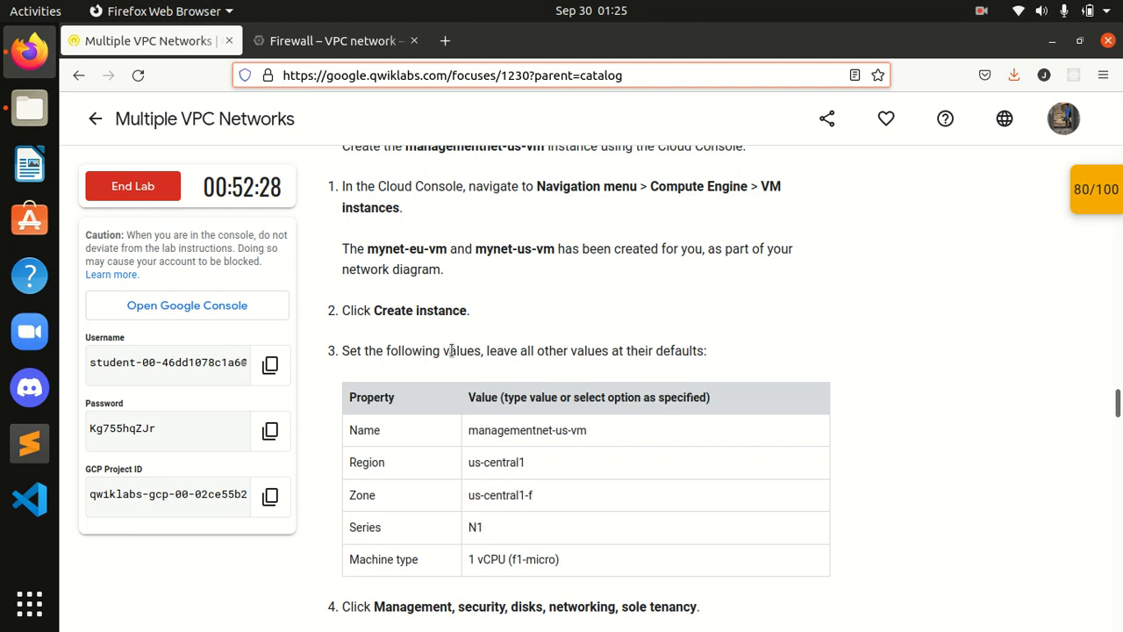
{"action": "left_click", "coordinate": [323, 48]}
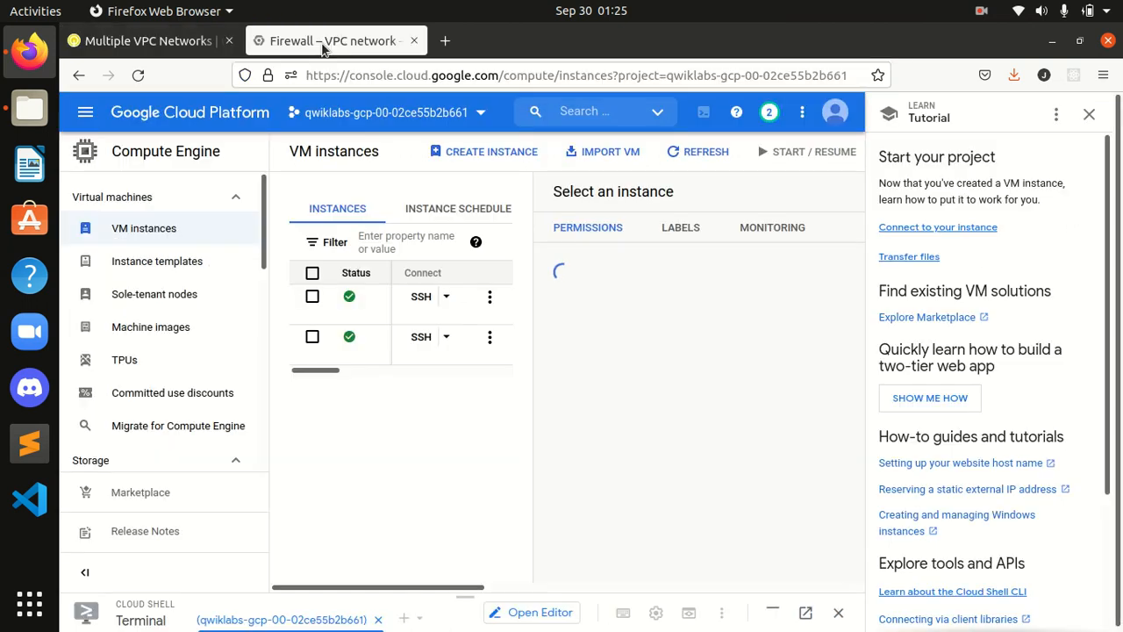
{"action": "left_click", "coordinate": [1088, 116]}
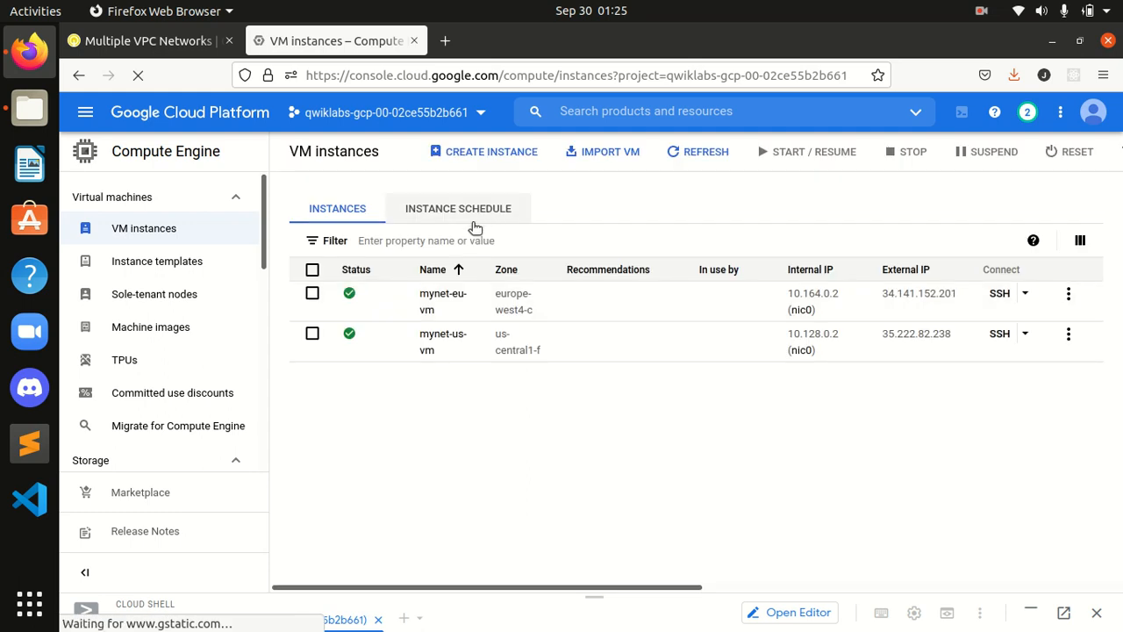
{"action": "left_click", "coordinate": [479, 154]}
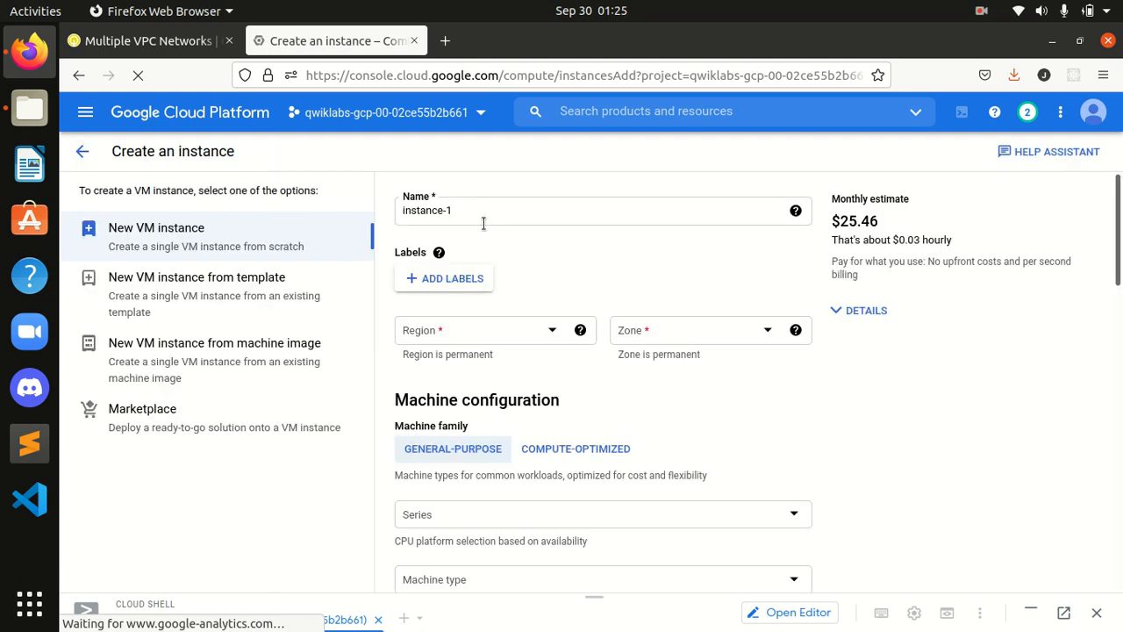
Copy the instance name from the lab's property table and name the new VM managementnet-us-vm, without leading spaces.
{"action": "left_click", "coordinate": [156, 42]}
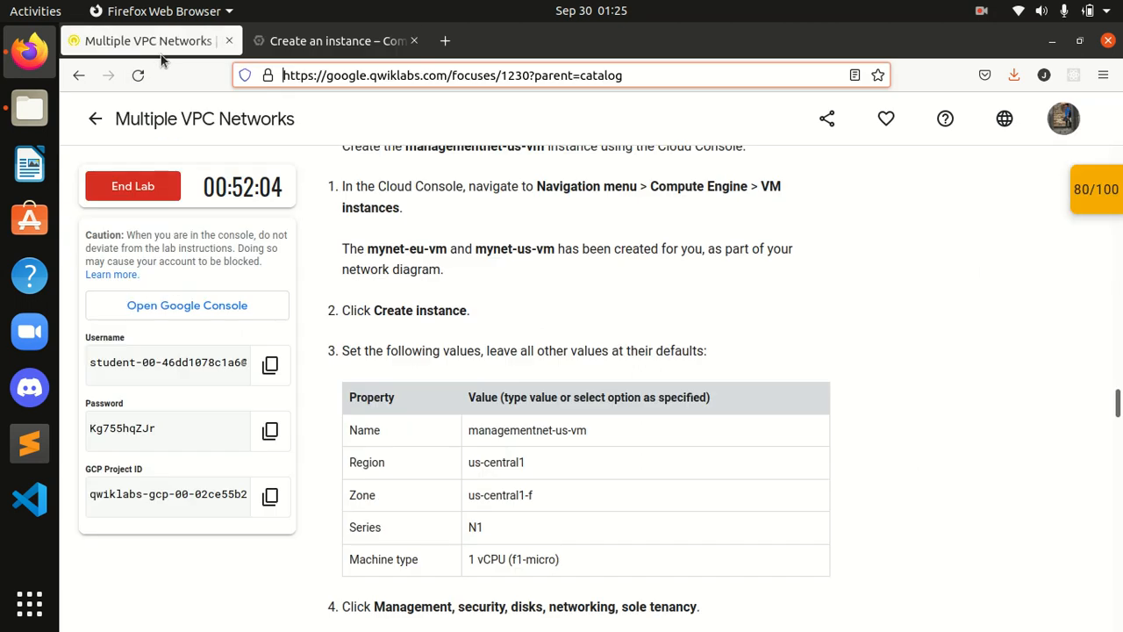
{"action": "scroll", "coordinate": [482, 386], "scroll_direction": "down", "scroll_amount": 2}
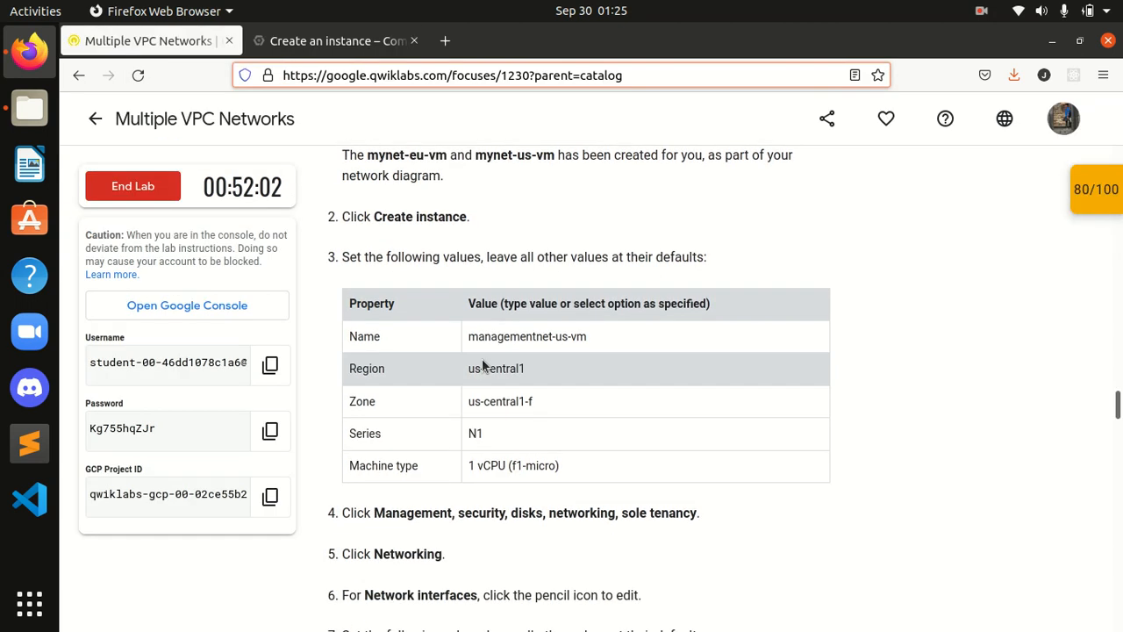
{"action": "scroll", "coordinate": [482, 365], "scroll_direction": "down", "scroll_amount": 2}
{"action": "left_click_drag", "start_coordinate": [588, 246], "coordinate": [393, 213]}
{"action": "left_click", "coordinate": [334, 41]}
{"action": "type", "text": "managementnet-us-vm"}
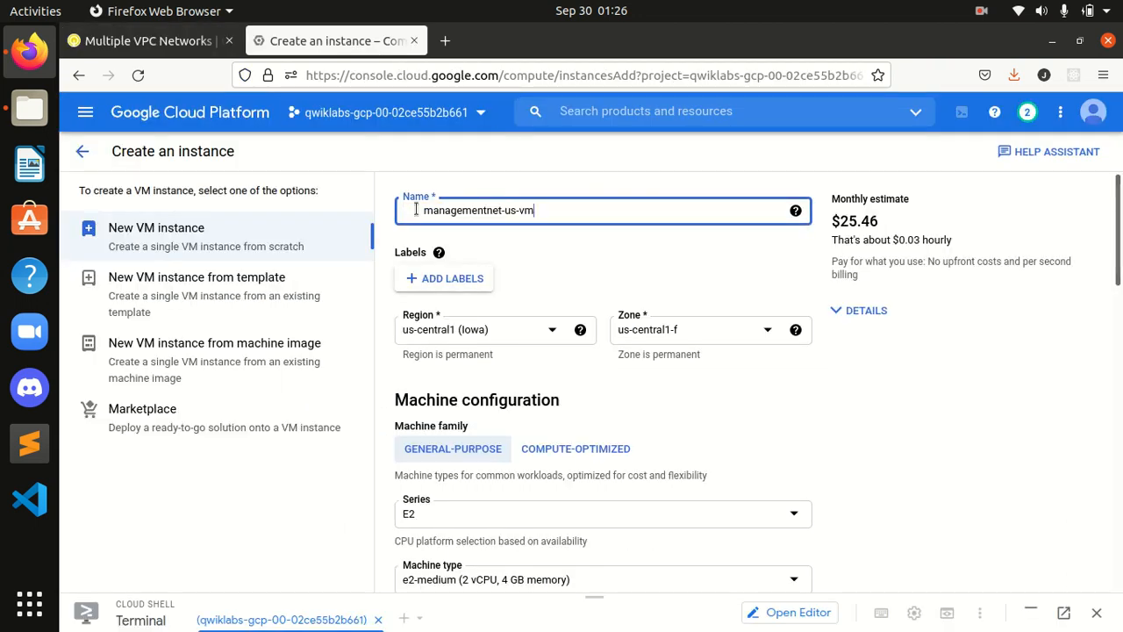
{"action": "left_click", "coordinate": [425, 212]}
{"action": "mouse_move", "coordinate": [438, 252]}
{"action": "key", "text": "BackSpace"}
{"action": "key", "text": "BackSpace"}
{"action": "key", "text": "BackSpace"}
{"action": "key", "text": "BackSpace"}
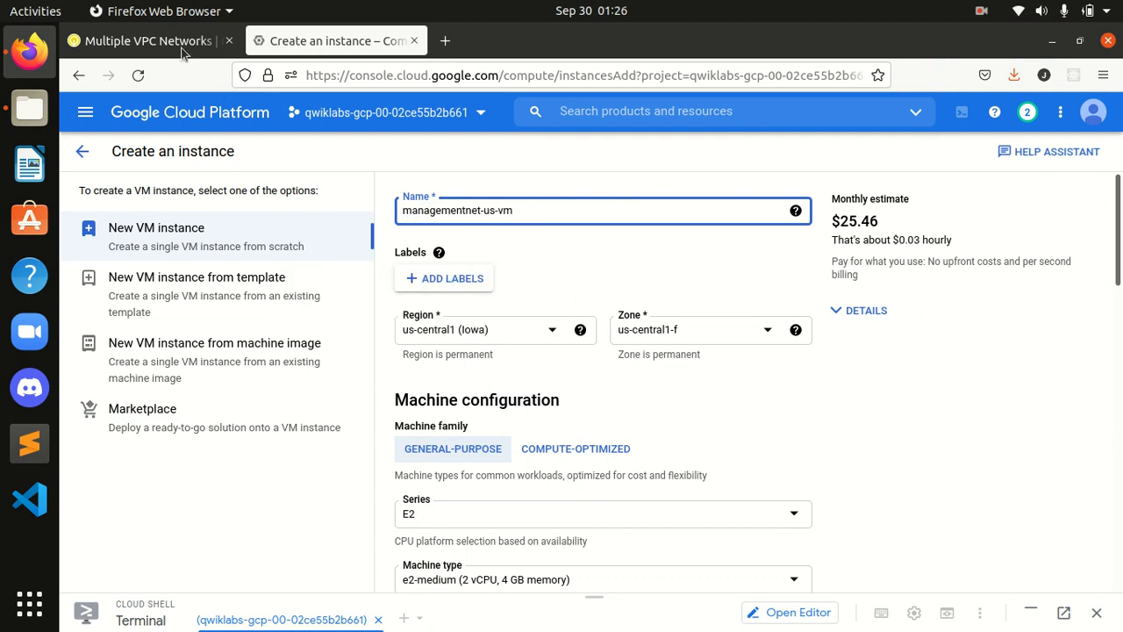
Check the region, zone and series in the lab's property table and set the VM's machine series to N1.
{"action": "left_click", "coordinate": [186, 42]}
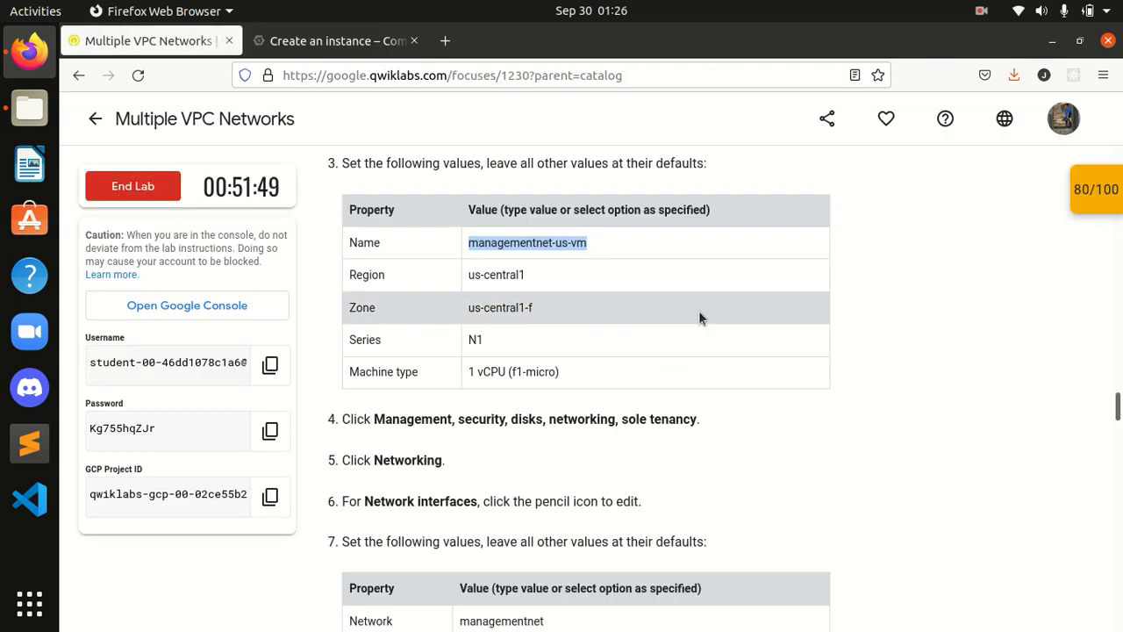
{"action": "left_click", "coordinate": [315, 51]}
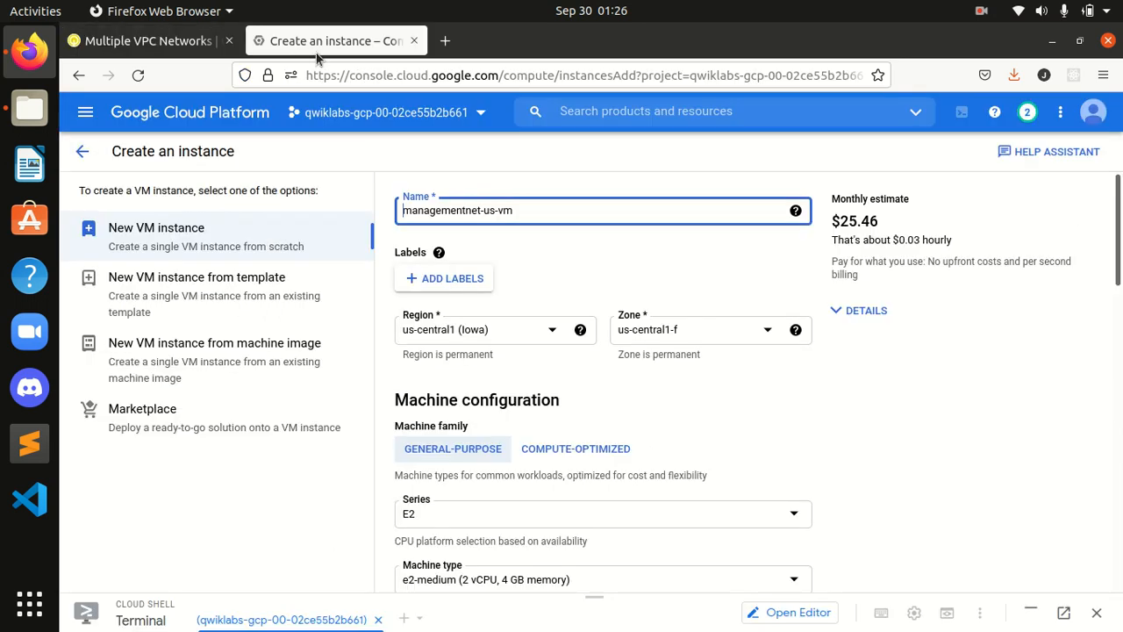
{"action": "left_click", "coordinate": [159, 50]}
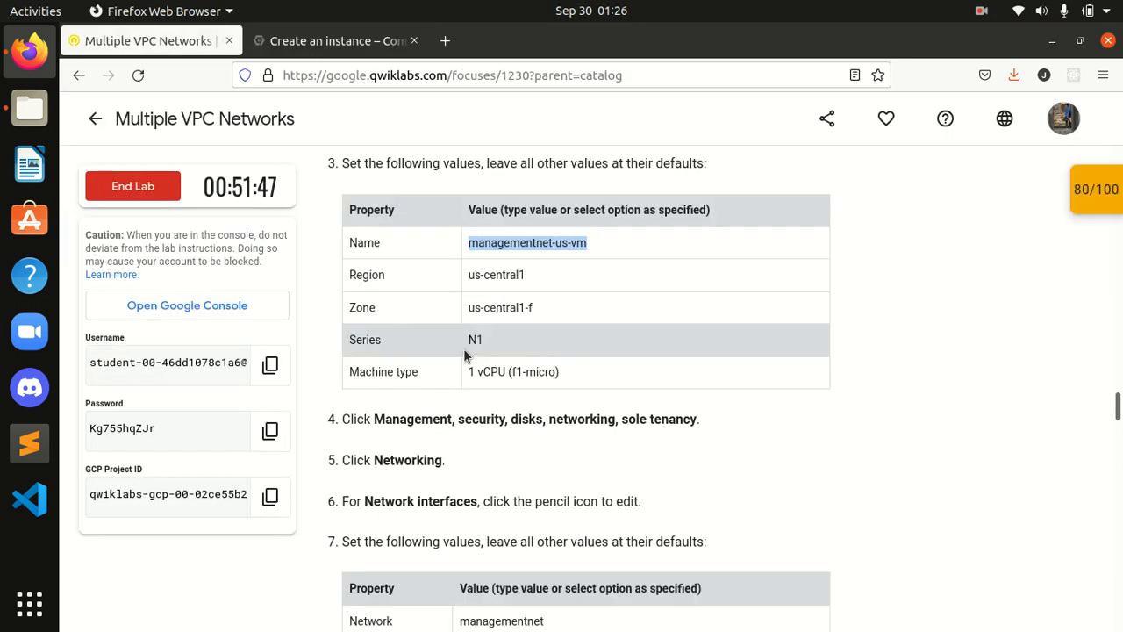
{"action": "left_click", "coordinate": [340, 49]}
{"action": "left_click", "coordinate": [178, 51]}
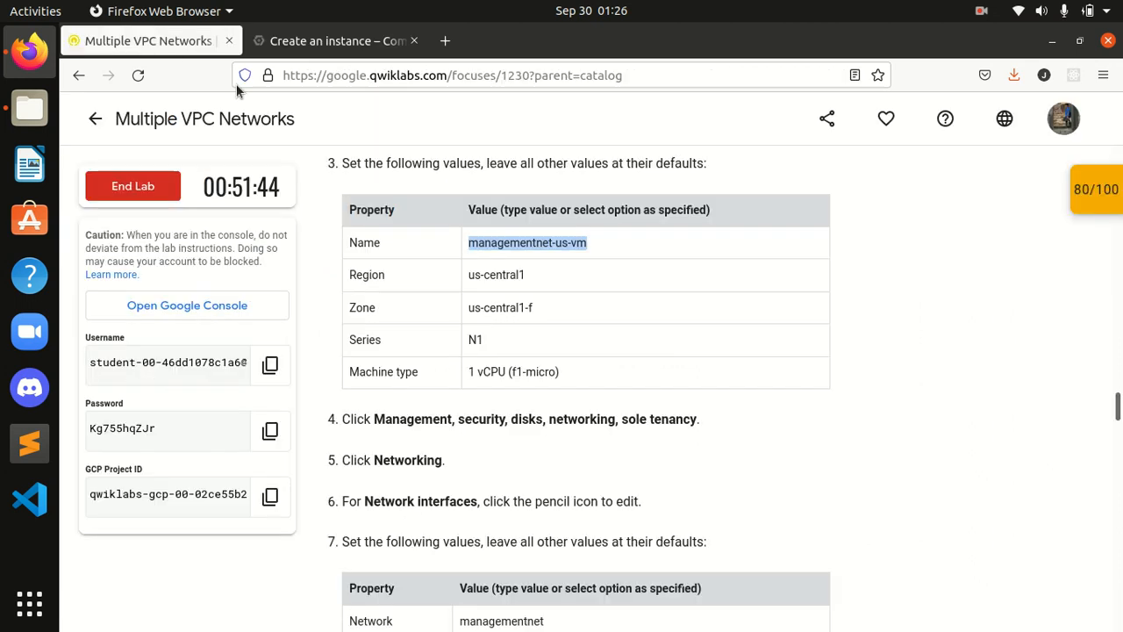
{"action": "left_click", "coordinate": [351, 45]}
{"action": "scroll", "coordinate": [683, 460], "scroll_direction": "down", "scroll_amount": 3}
{"action": "left_click", "coordinate": [586, 364]}
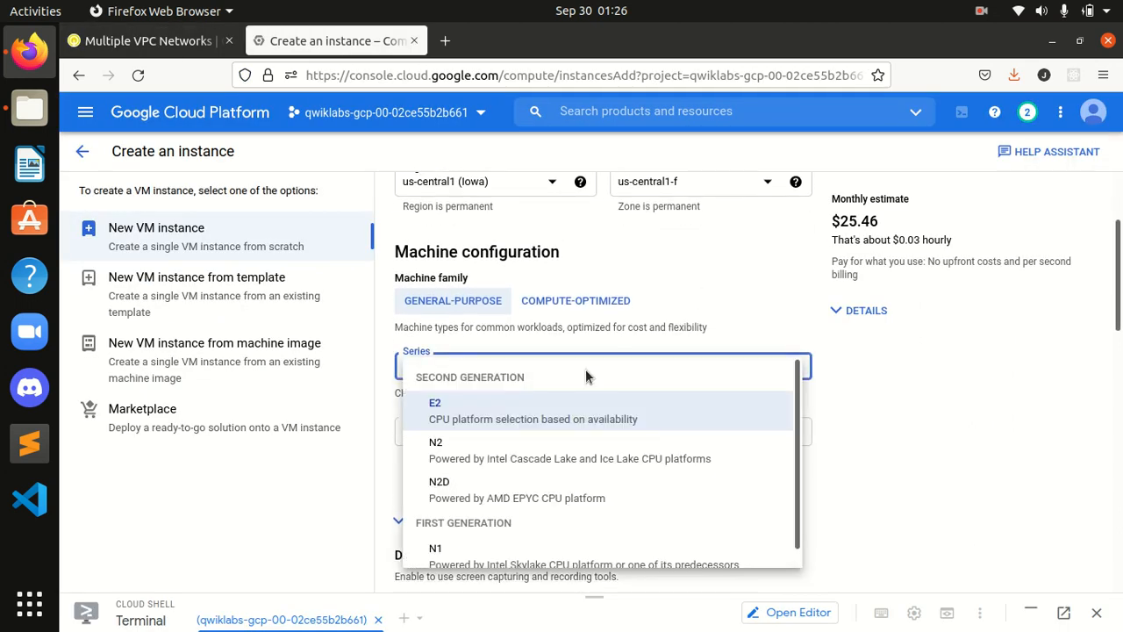
{"action": "left_click", "coordinate": [575, 555]}
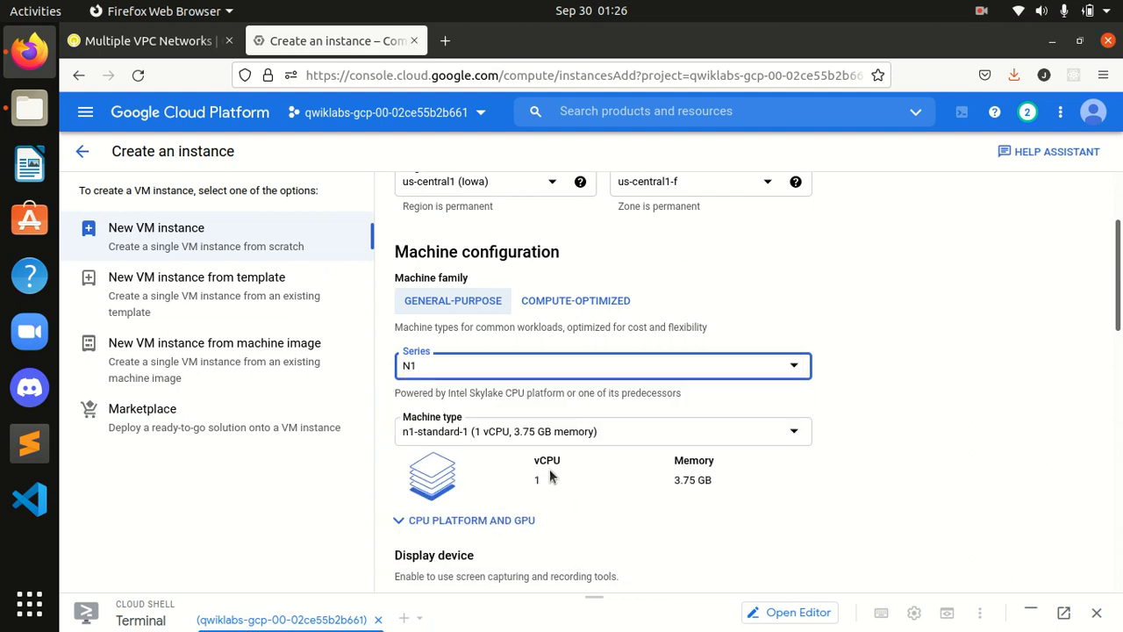
Check the machine type in the lab's property table and set the VM's machine type to f1-micro.
{"action": "left_click", "coordinate": [145, 40]}
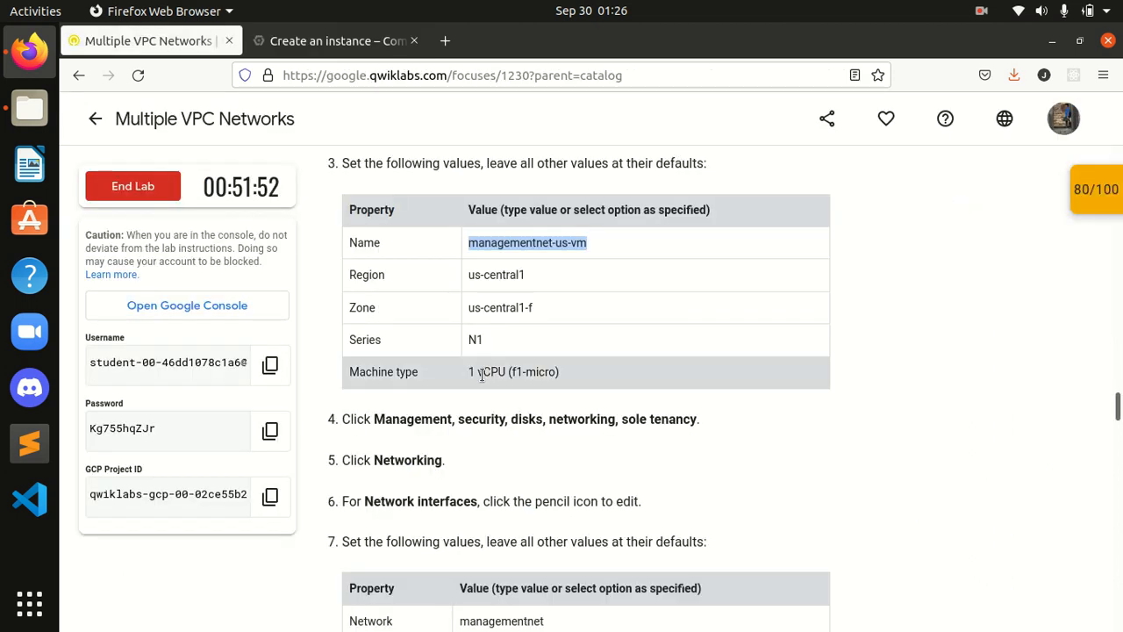
{"action": "left_click", "coordinate": [337, 44]}
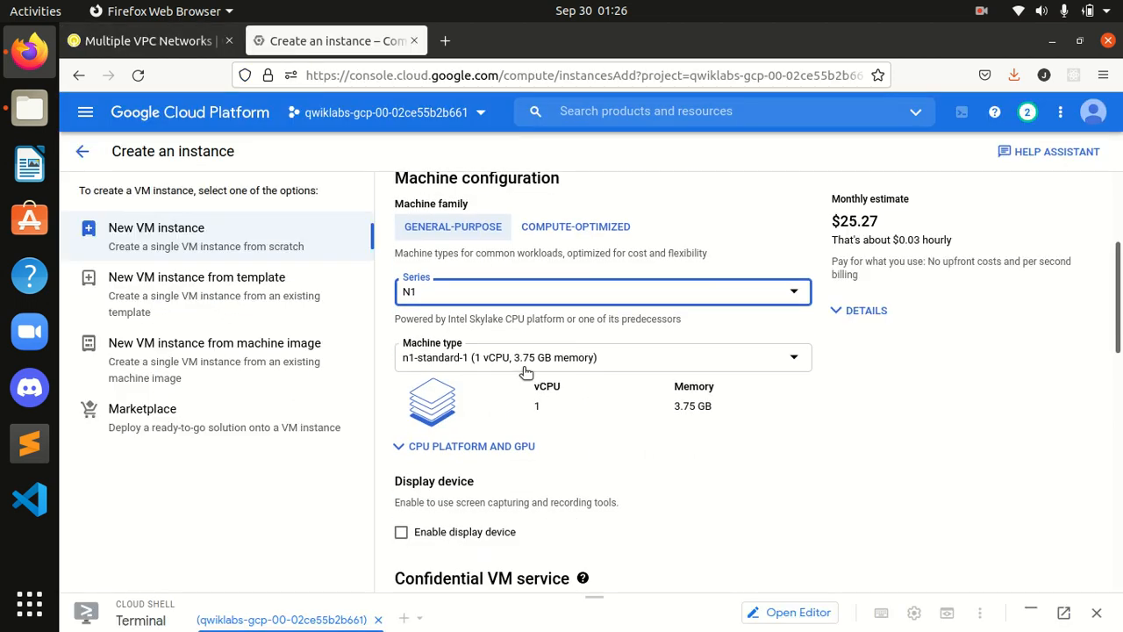
{"action": "left_click", "coordinate": [518, 360]}
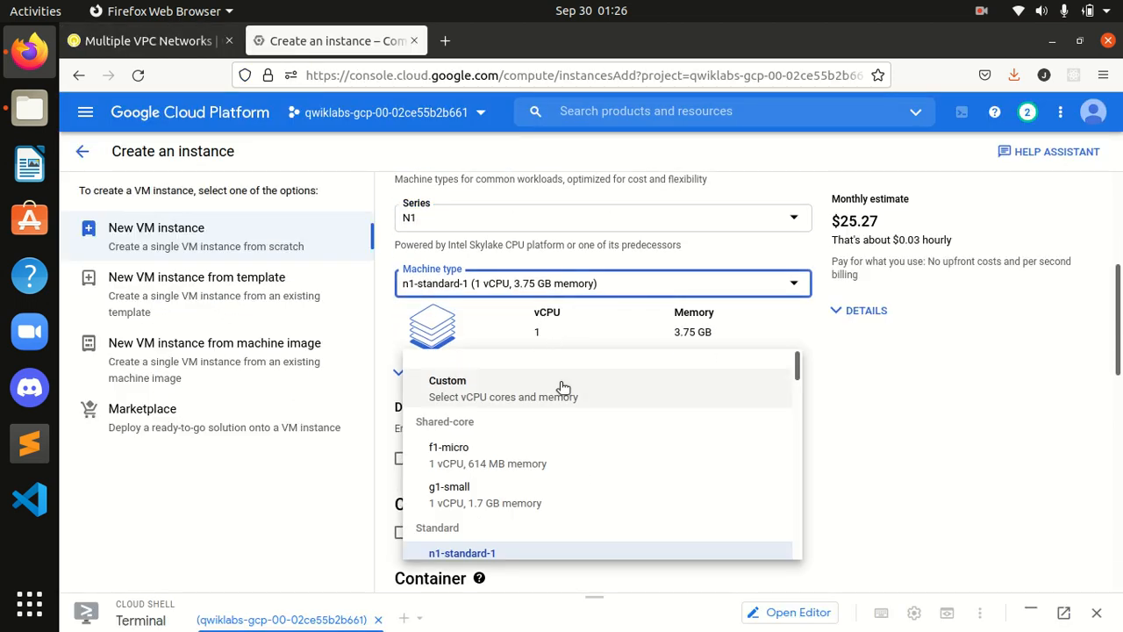
{"action": "left_click", "coordinate": [512, 451]}
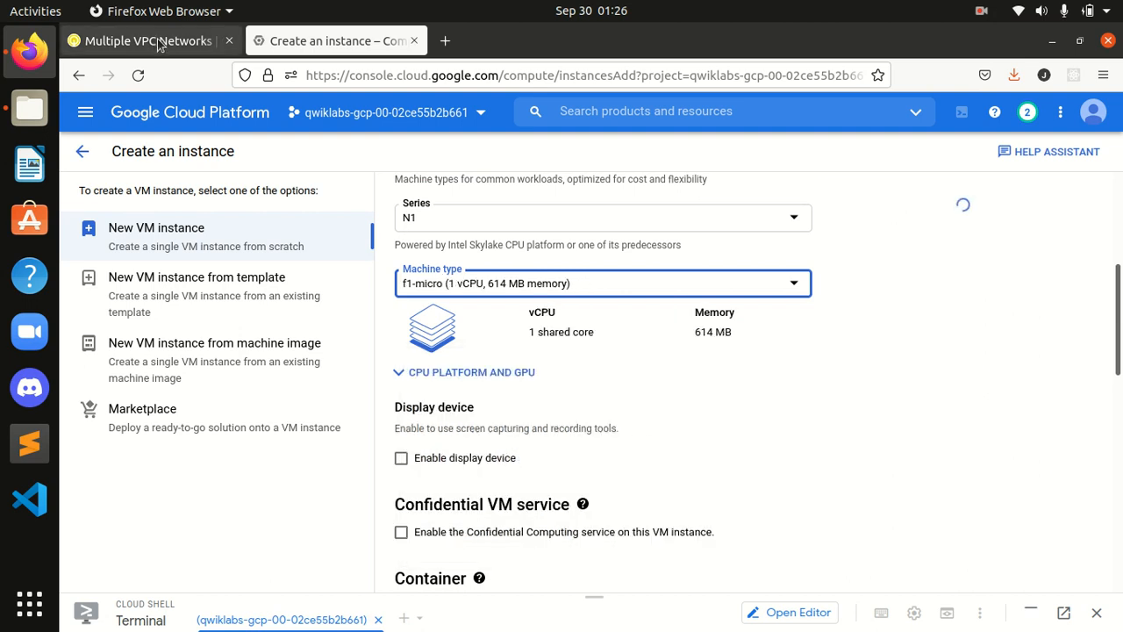
Read the lab's networking instructions for the VM and locate the advanced options on the instance creation form.
{"action": "left_click", "coordinate": [159, 41]}
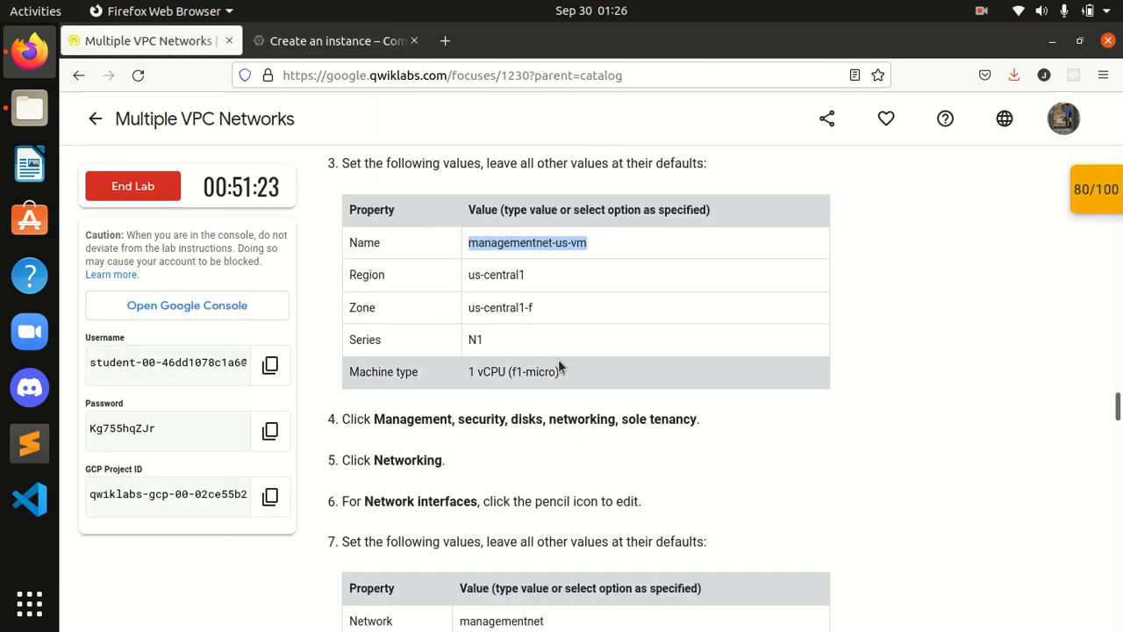
{"action": "scroll", "coordinate": [556, 361], "scroll_direction": "down", "scroll_amount": 4}
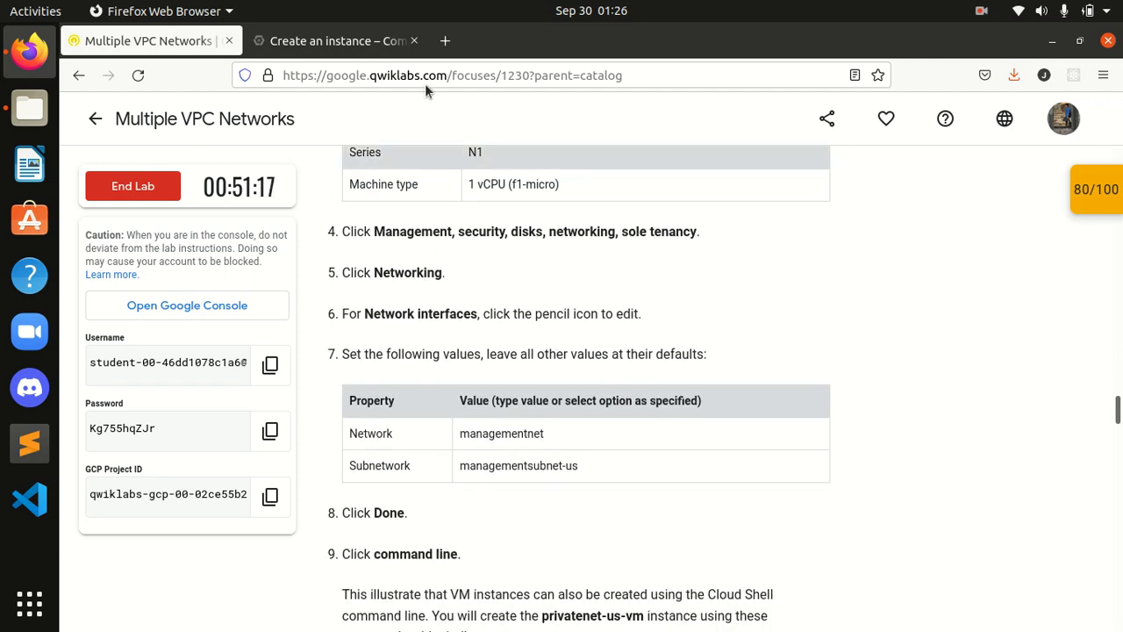
{"action": "left_click", "coordinate": [316, 41]}
{"action": "scroll", "coordinate": [663, 490], "scroll_direction": "down", "scroll_amount": 4}
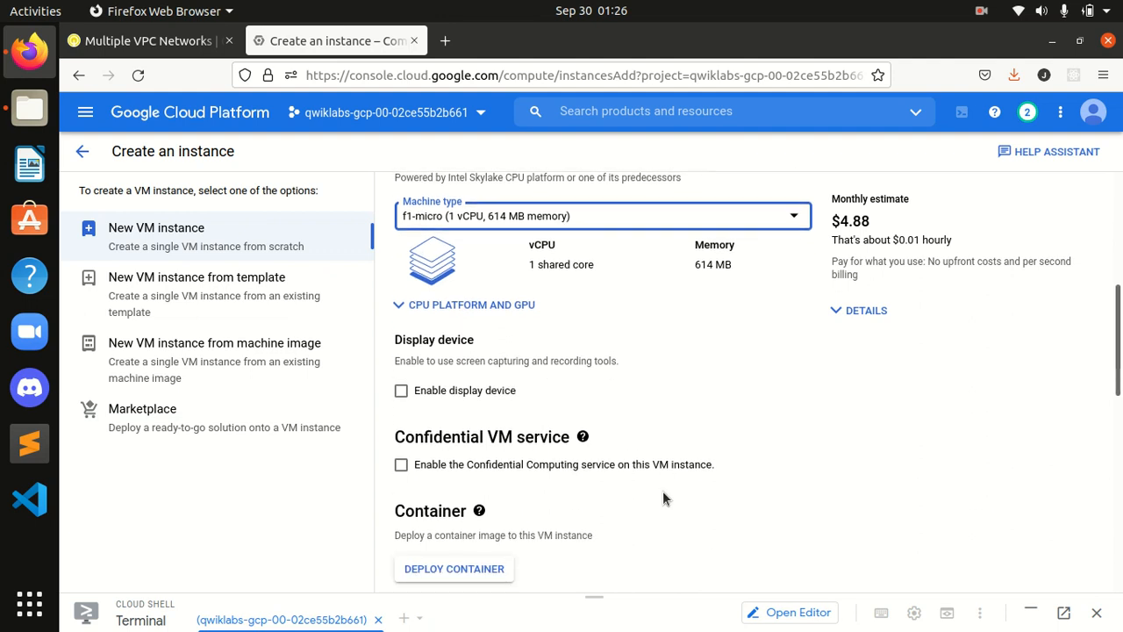
{"action": "scroll", "coordinate": [665, 489], "scroll_direction": "down", "scroll_amount": 1}
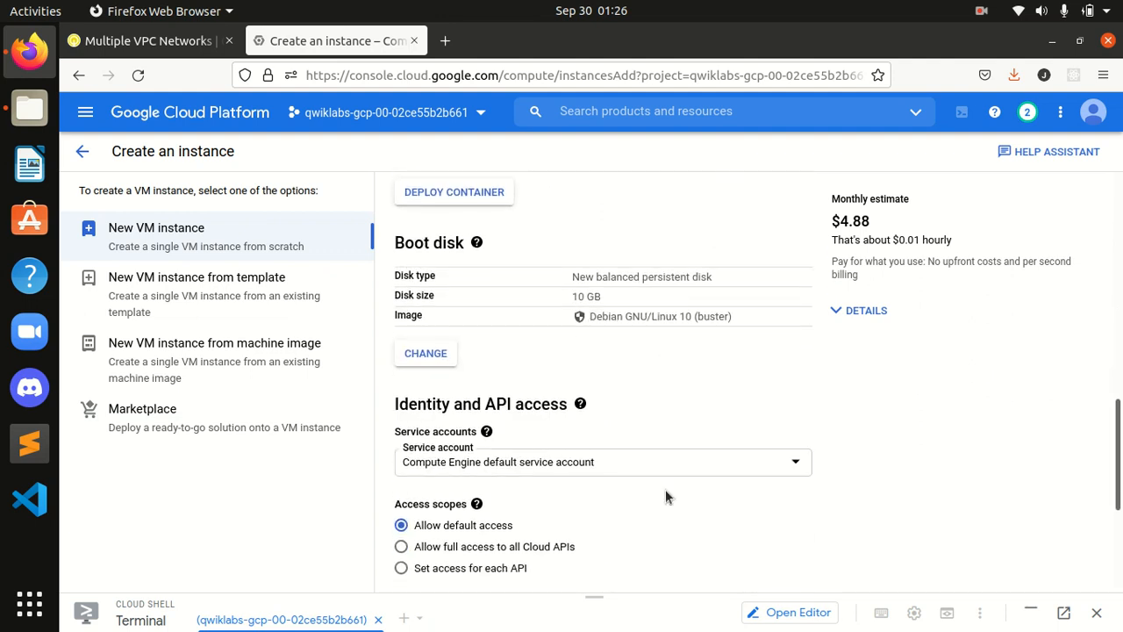
{"action": "scroll", "coordinate": [665, 489], "scroll_direction": "down", "scroll_amount": 3}
{"action": "scroll", "coordinate": [667, 496], "scroll_direction": "down", "scroll_amount": 1}
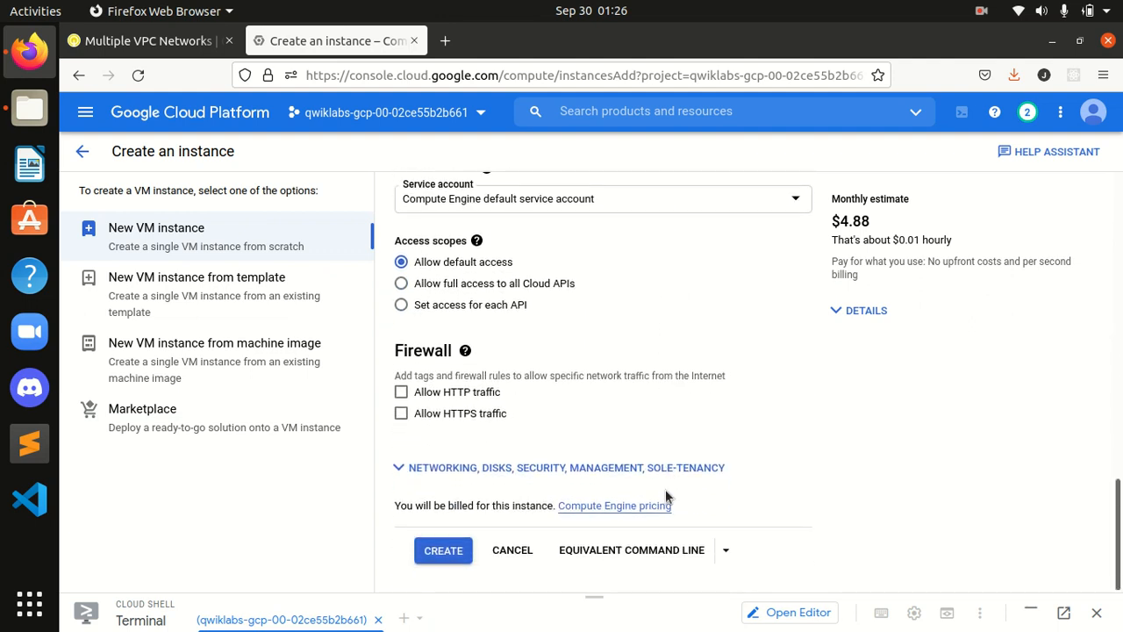
{"action": "left_click", "coordinate": [509, 468]}
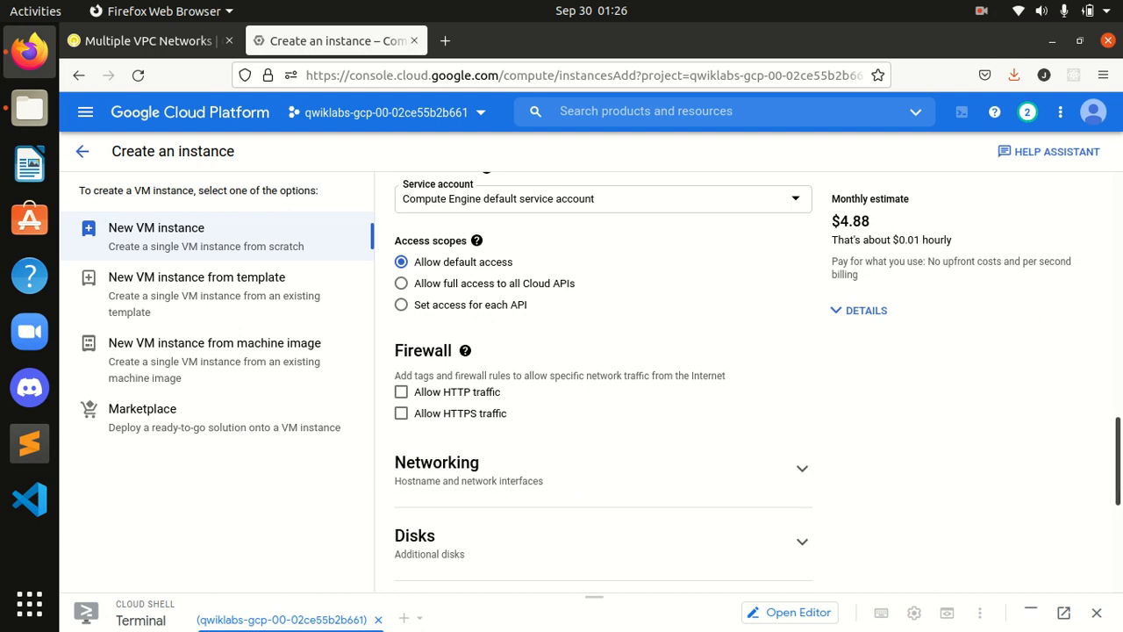
{"action": "left_click_drag", "start_coordinate": [1118, 477], "coordinate": [1118, 562]}
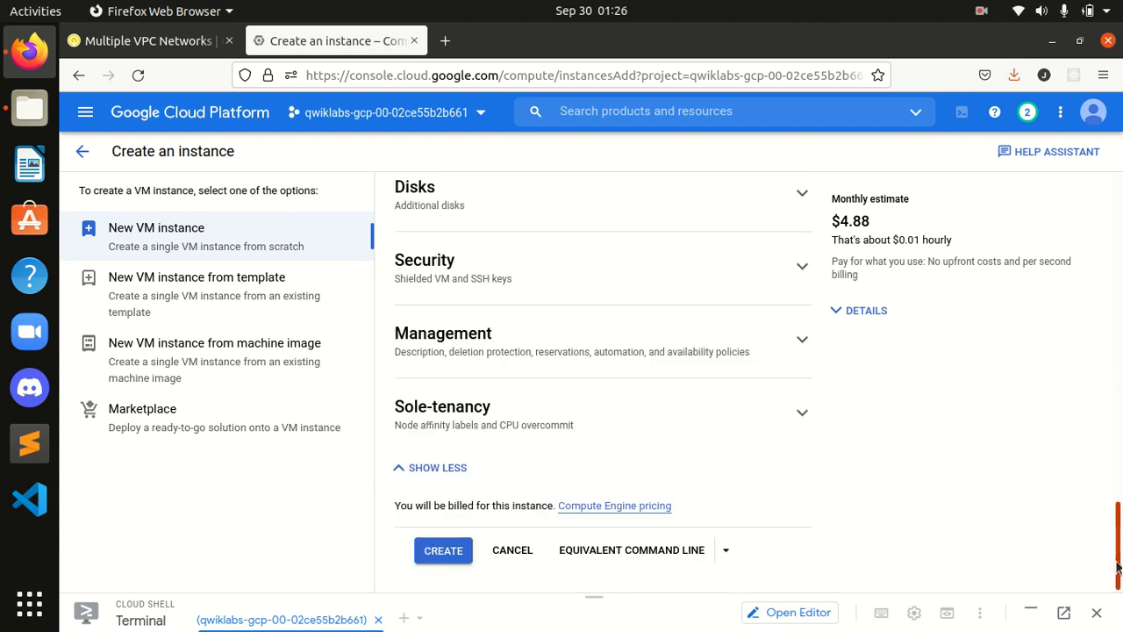
{"action": "left_click", "coordinate": [431, 470]}
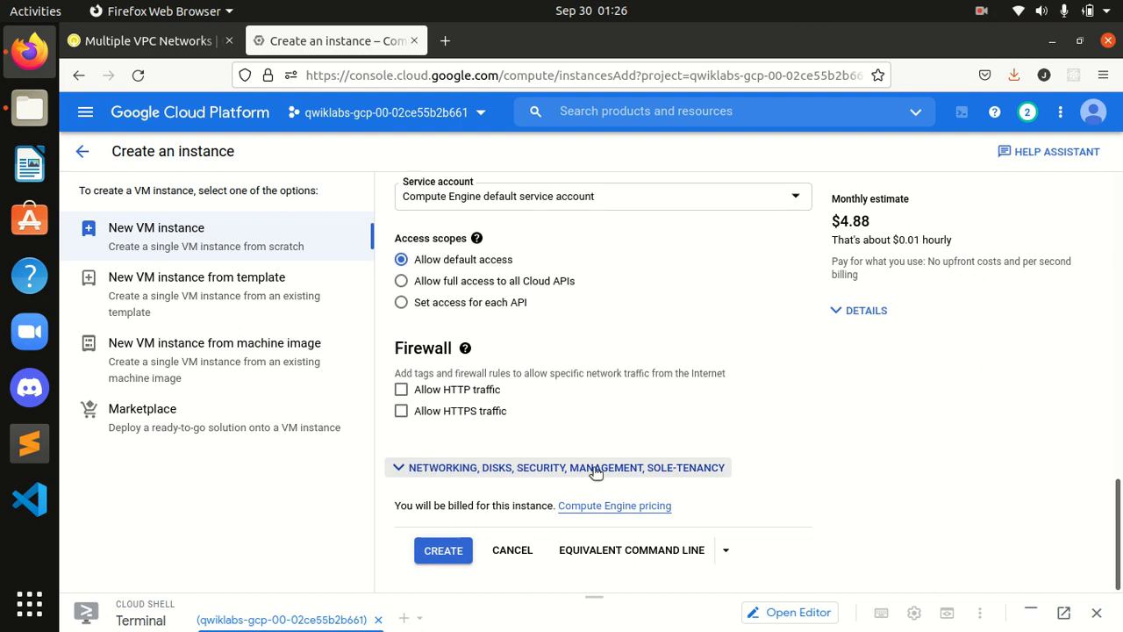
Recheck the lab instructions, then expand the VM's advanced options and its Networking section.
{"action": "left_click", "coordinate": [156, 42]}
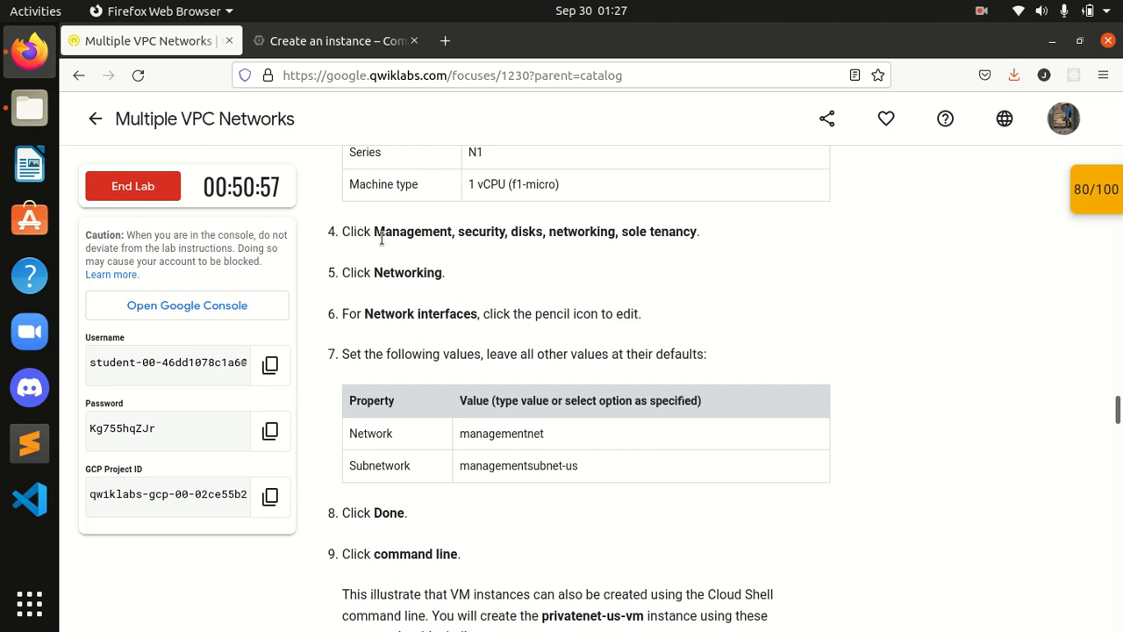
{"action": "left_click", "coordinate": [290, 48]}
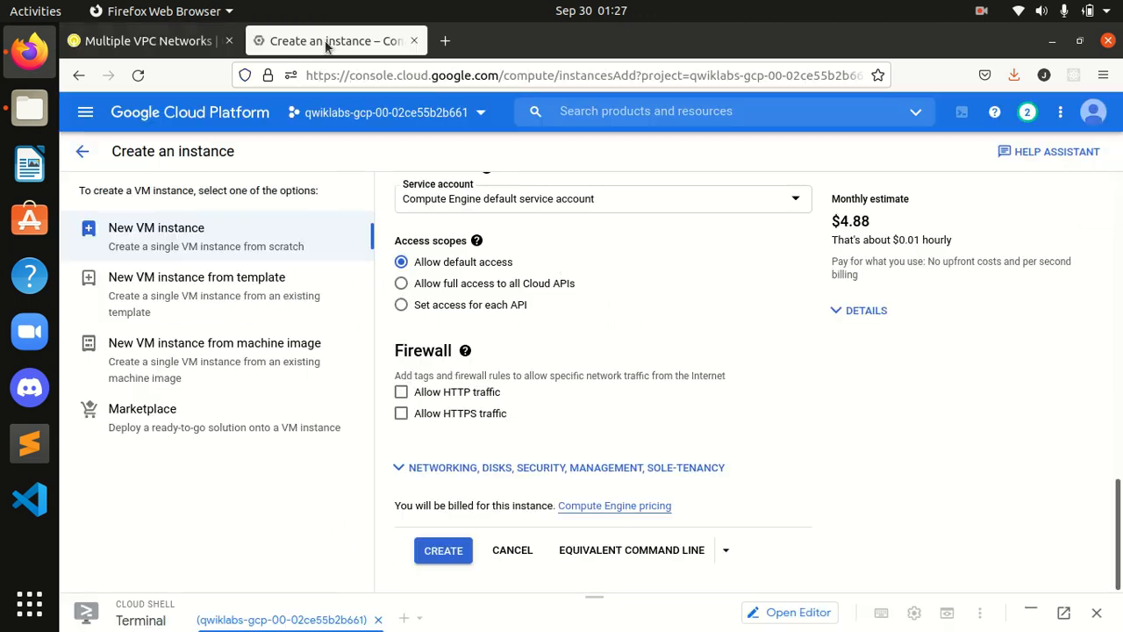
{"action": "left_click", "coordinate": [466, 470]}
{"action": "scroll", "coordinate": [669, 492], "scroll_direction": "down", "scroll_amount": 1}
{"action": "left_click", "coordinate": [195, 49]}
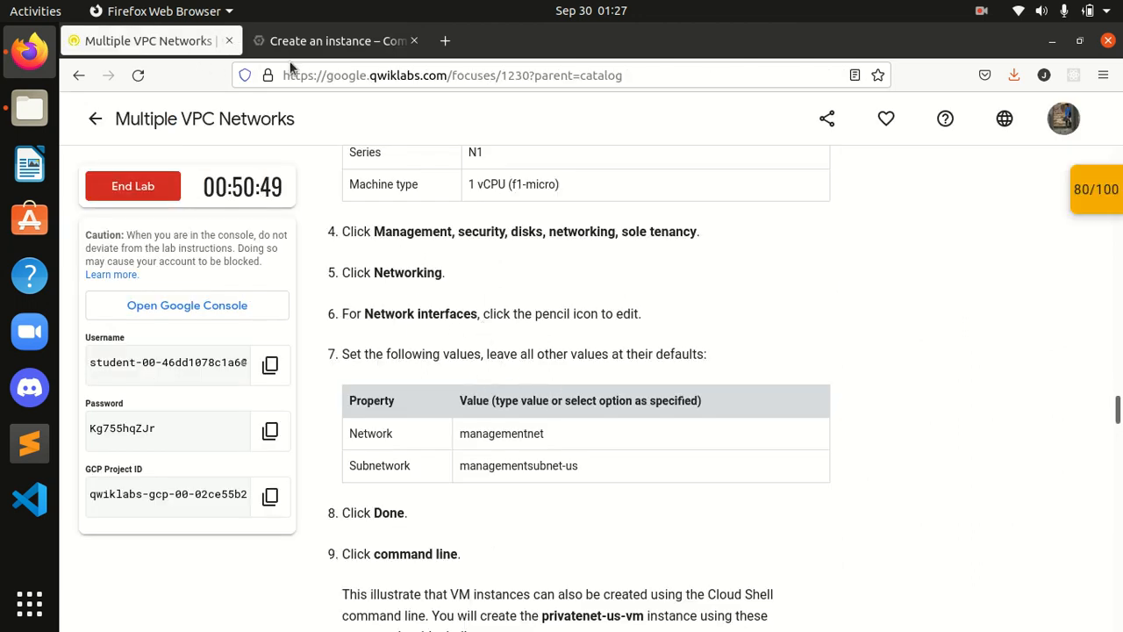
{"action": "key", "text": "ctrl+Tab"}
{"action": "left_click", "coordinate": [508, 409]}
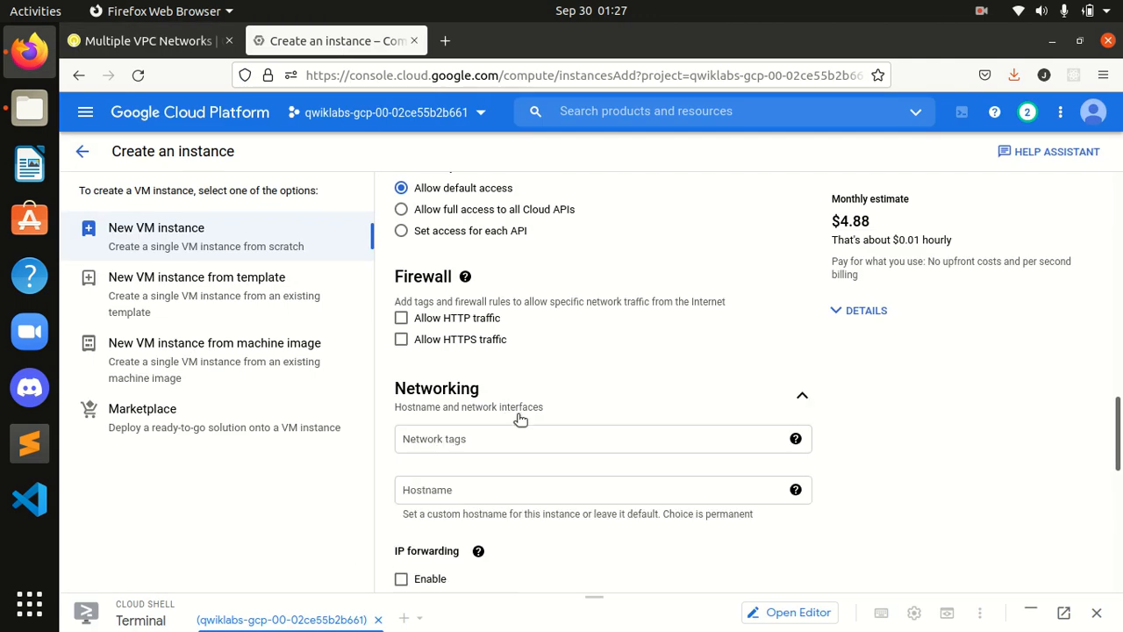
Check the lab's network interface instruction and open the VM's default network interface for editing.
{"action": "left_click", "coordinate": [149, 40]}
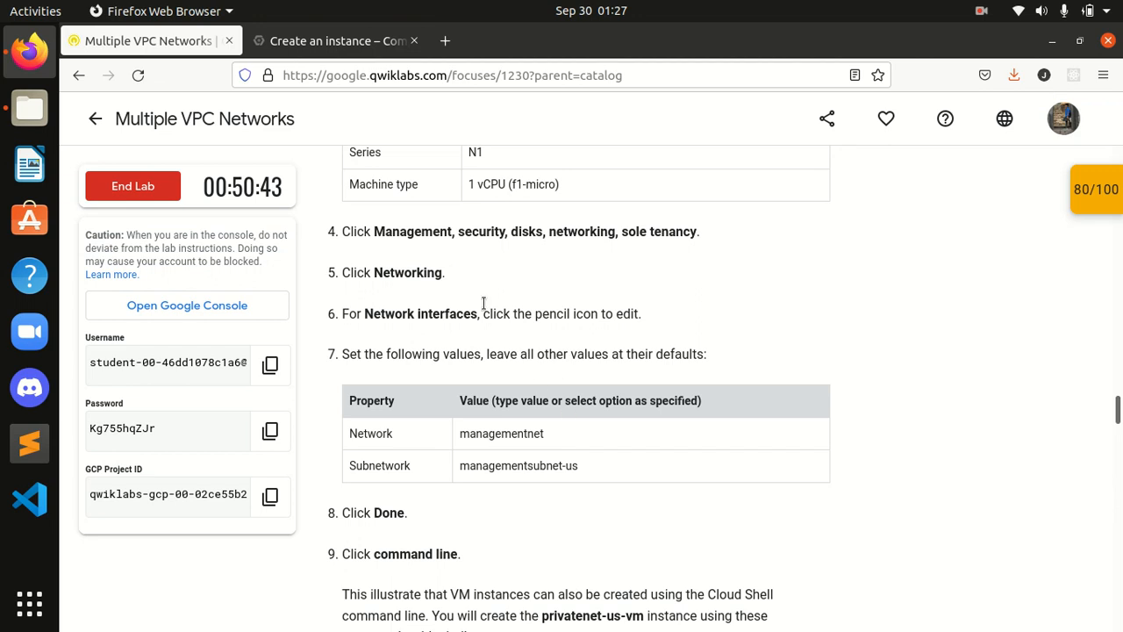
{"action": "left_click", "coordinate": [340, 42]}
{"action": "scroll", "coordinate": [594, 421], "scroll_direction": "down", "scroll_amount": 2}
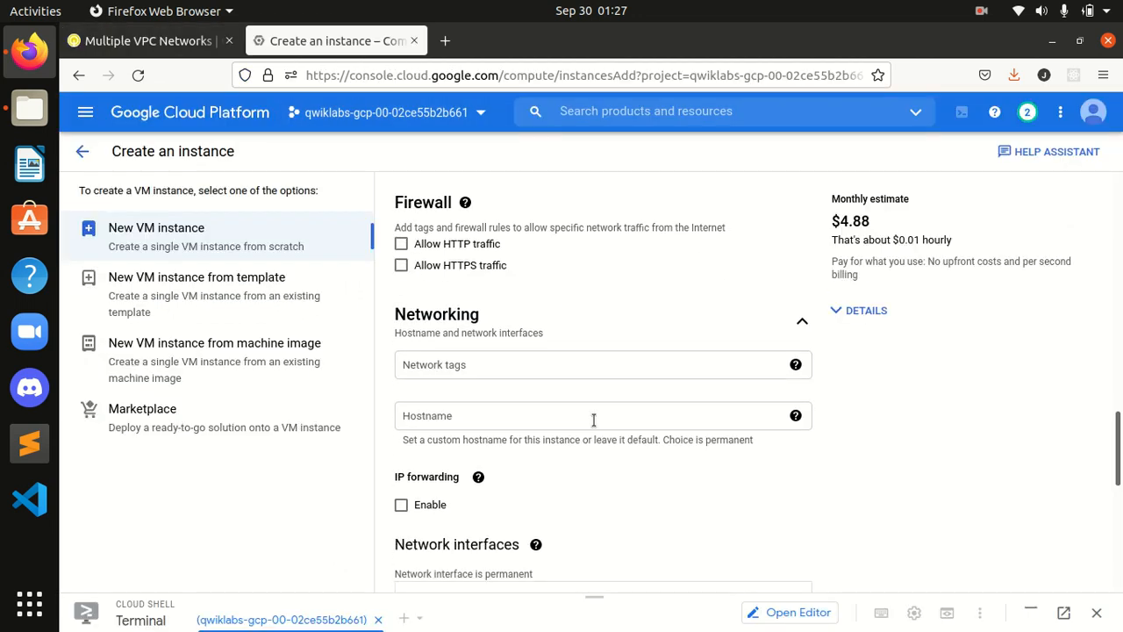
{"action": "scroll", "coordinate": [730, 397], "scroll_direction": "down", "scroll_amount": 3}
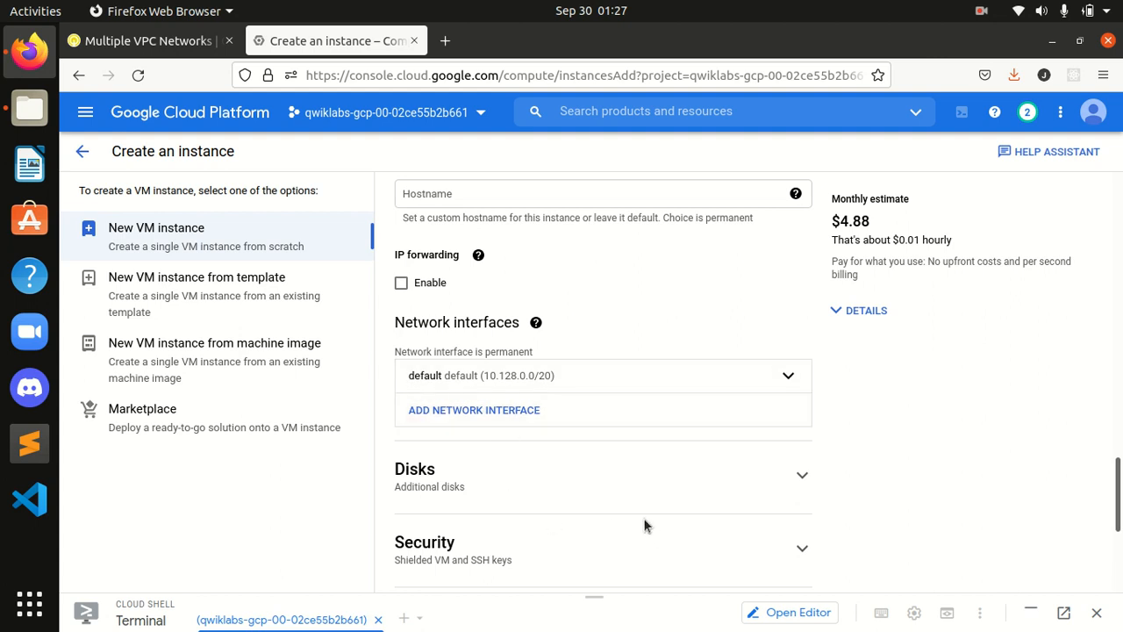
{"action": "scroll", "coordinate": [843, 449], "scroll_direction": "down", "scroll_amount": 3}
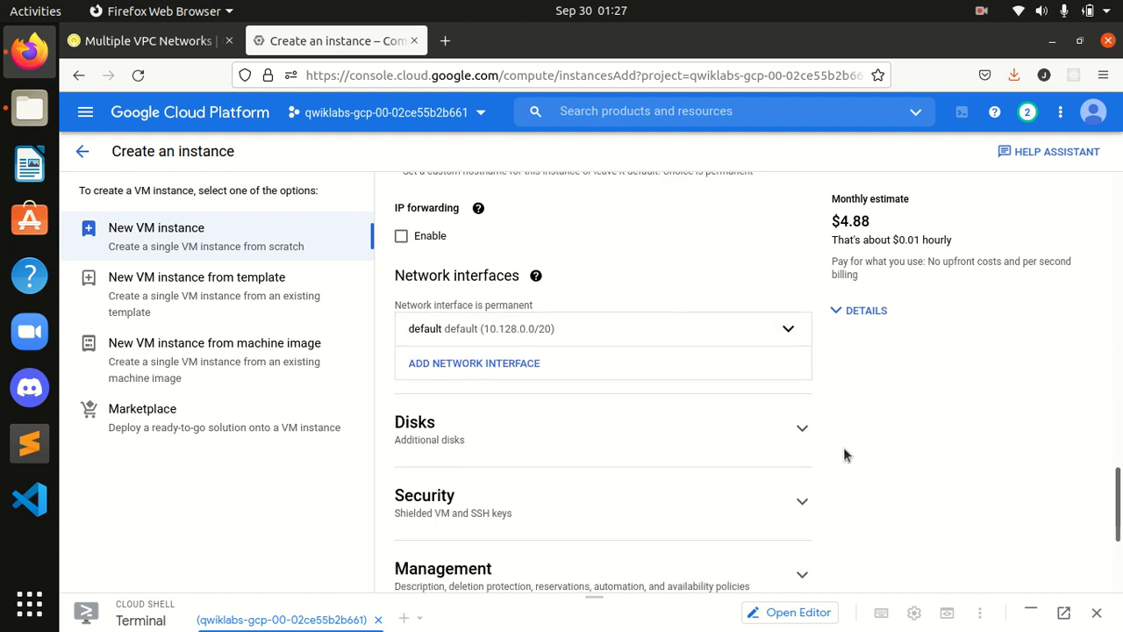
{"action": "scroll", "coordinate": [843, 449], "scroll_direction": "up", "scroll_amount": 3}
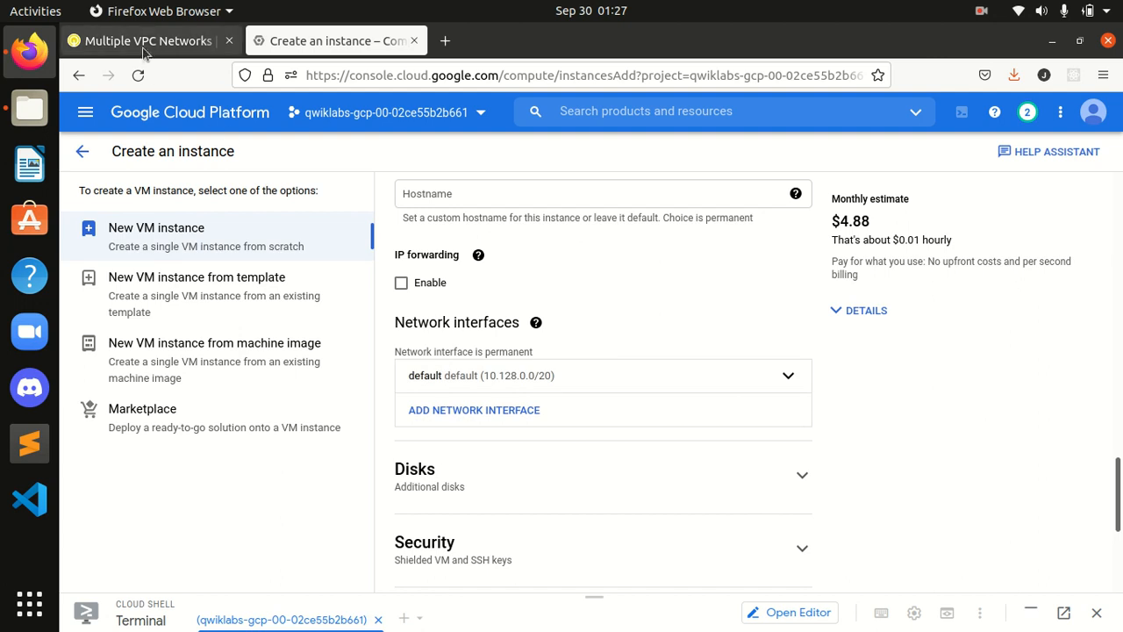
{"action": "left_click", "coordinate": [789, 376]}
{"action": "scroll", "coordinate": [923, 400], "scroll_direction": "up", "scroll_amount": 1}
{"action": "scroll", "coordinate": [923, 399], "scroll_direction": "down", "scroll_amount": 2}
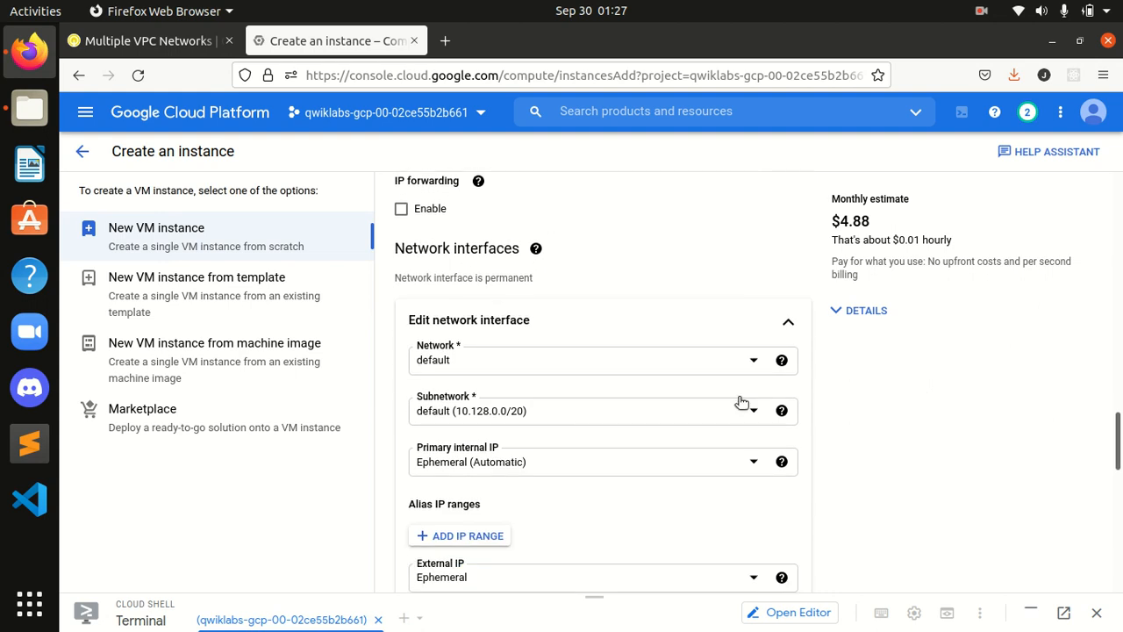
Look up the network name in the lab's table and set the network interface's network to managementnet.
{"action": "left_click", "coordinate": [752, 364]}
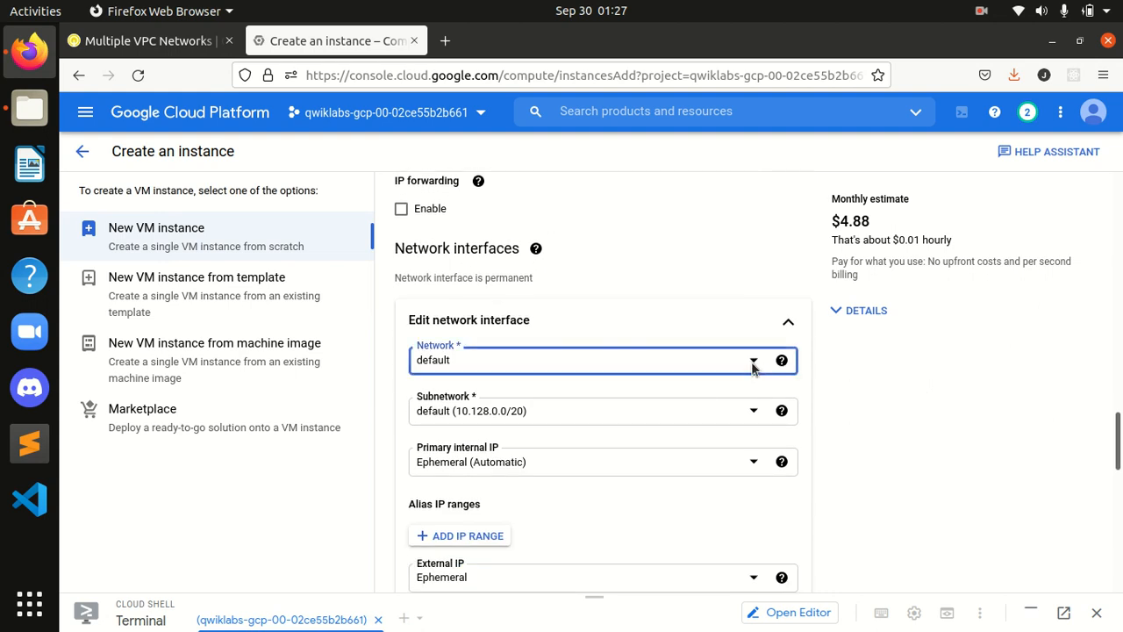
{"action": "left_click", "coordinate": [867, 383]}
{"action": "left_click", "coordinate": [141, 40]}
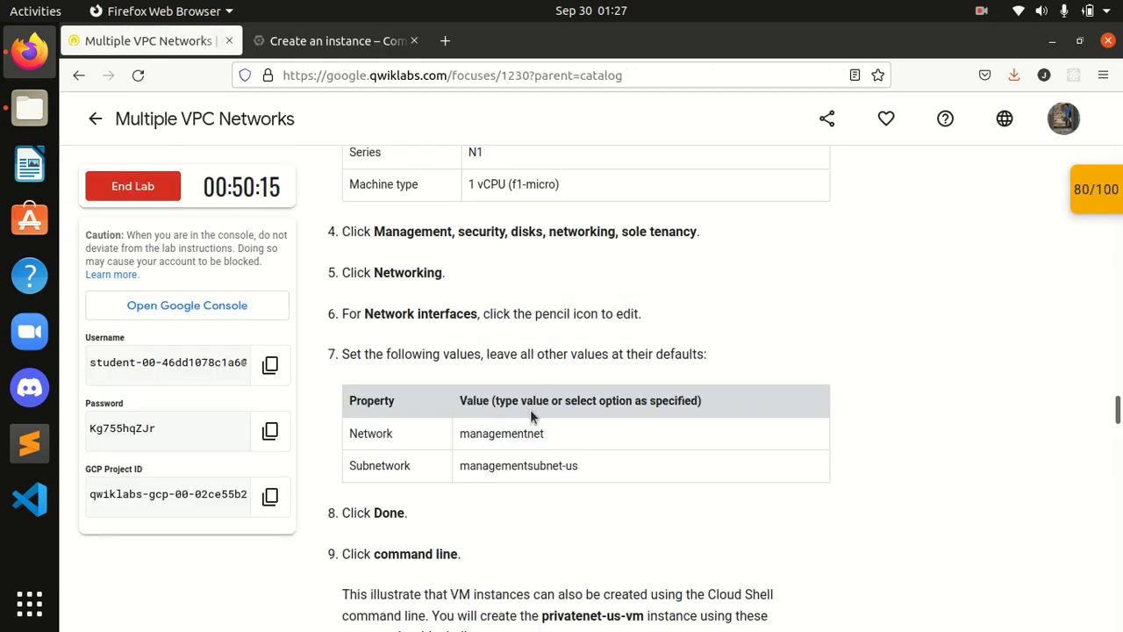
{"action": "scroll", "coordinate": [521, 431], "scroll_direction": "up", "scroll_amount": 2}
{"action": "scroll", "coordinate": [521, 431], "scroll_direction": "down", "scroll_amount": 2}
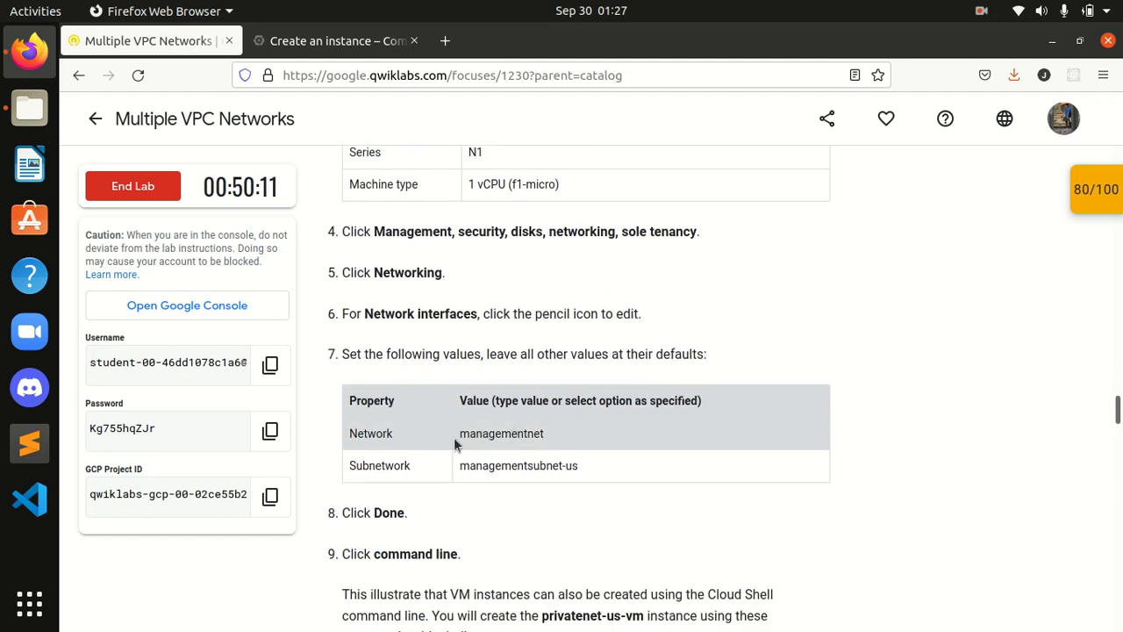
{"action": "left_click_drag", "start_coordinate": [458, 436], "coordinate": [572, 444]}
{"action": "left_click", "coordinate": [325, 41]}
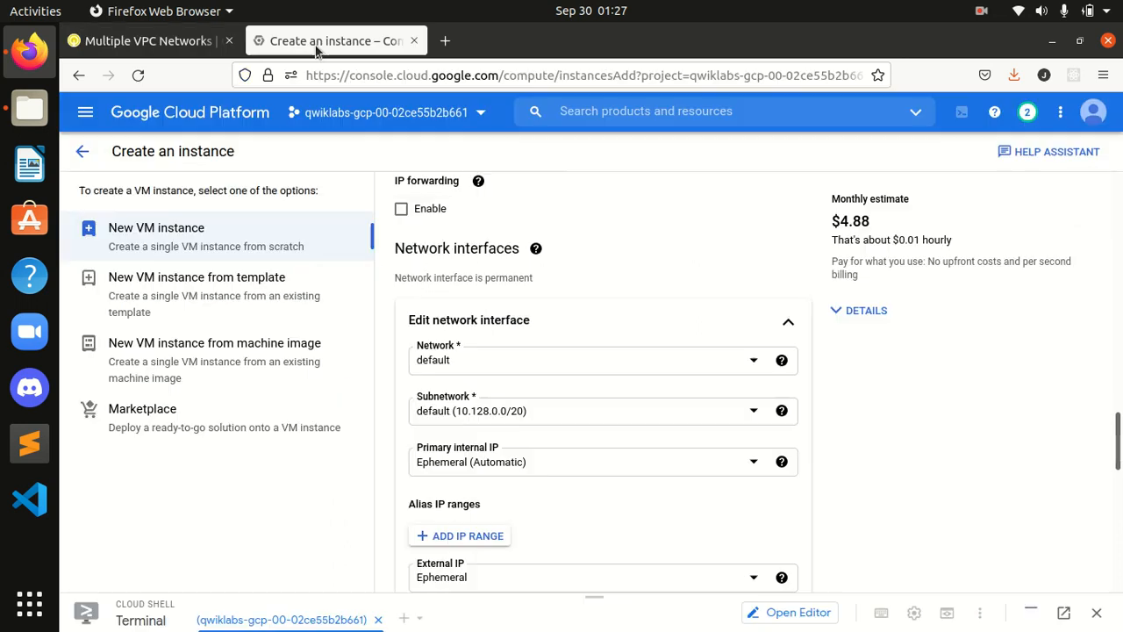
{"action": "left_click", "coordinate": [751, 361]}
{"action": "left_click", "coordinate": [577, 443]}
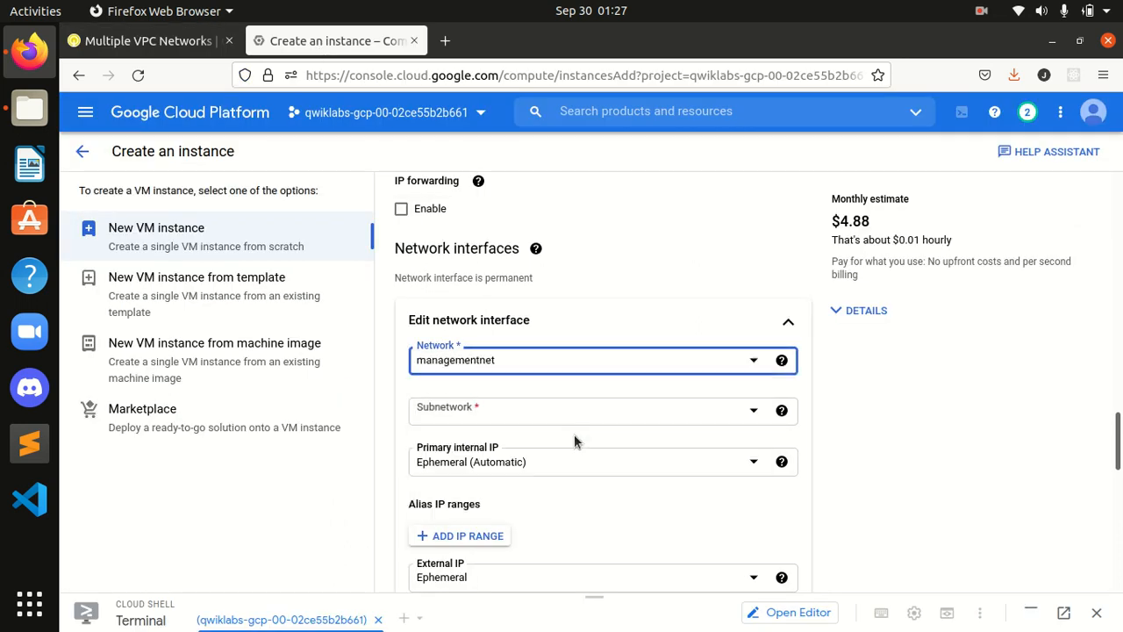
Look up the subnetwork name in the lab's table and set the network interface's subnetwork to managementsubnet-us.
{"action": "left_click", "coordinate": [127, 51]}
{"action": "left_click_drag", "start_coordinate": [581, 466], "coordinate": [431, 470]}
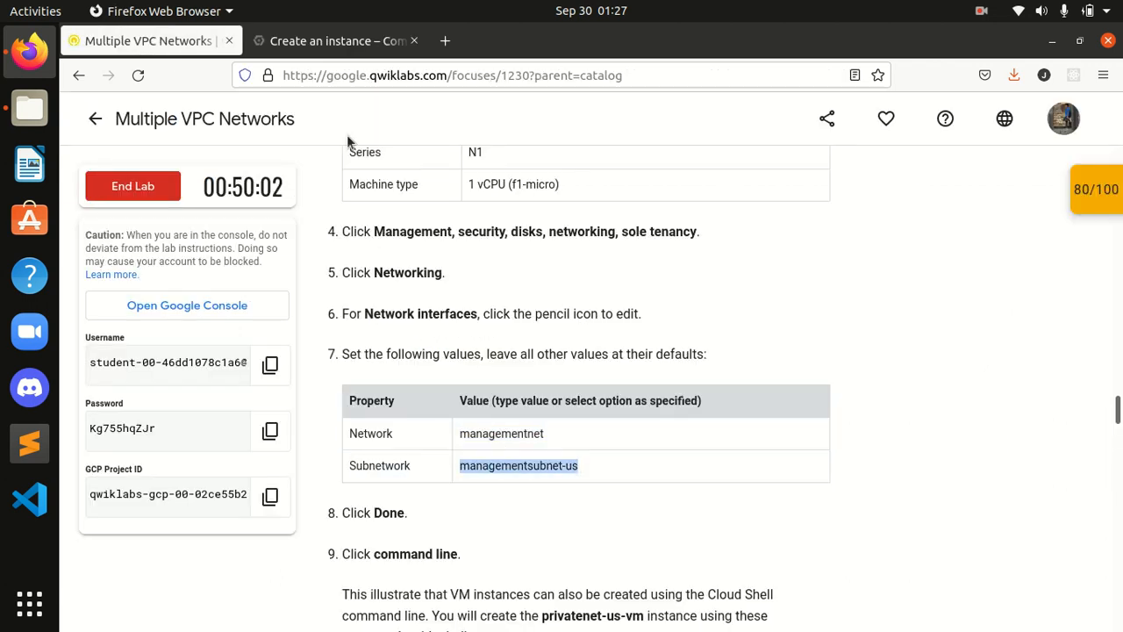
{"action": "left_click", "coordinate": [332, 40]}
{"action": "left_click", "coordinate": [580, 413]}
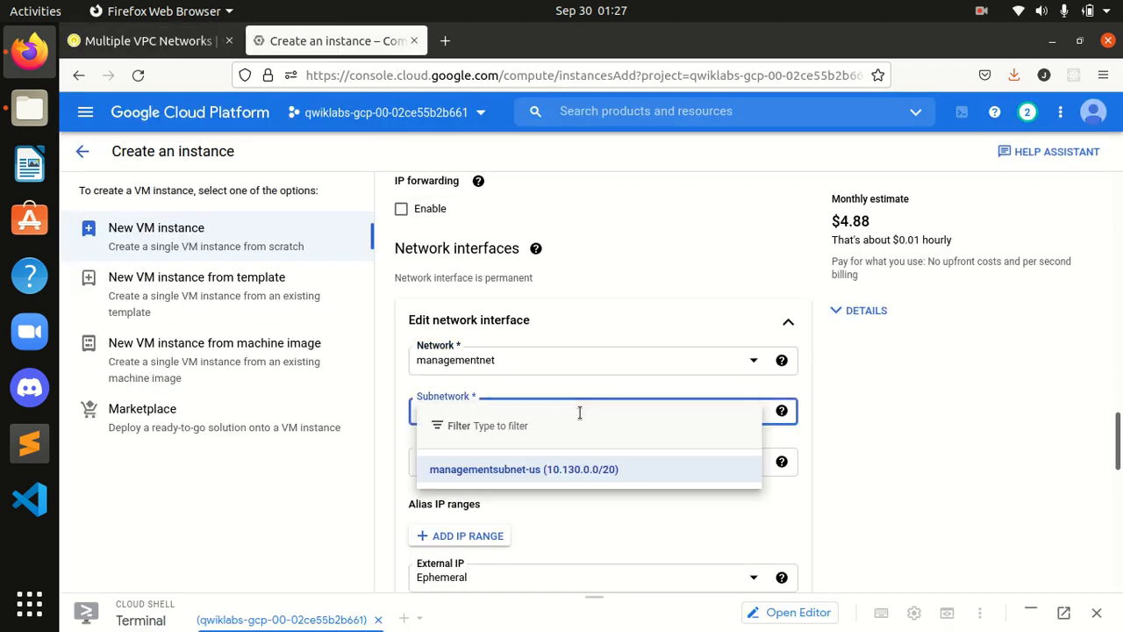
{"action": "left_click", "coordinate": [571, 465]}
{"action": "left_click", "coordinate": [952, 477]}
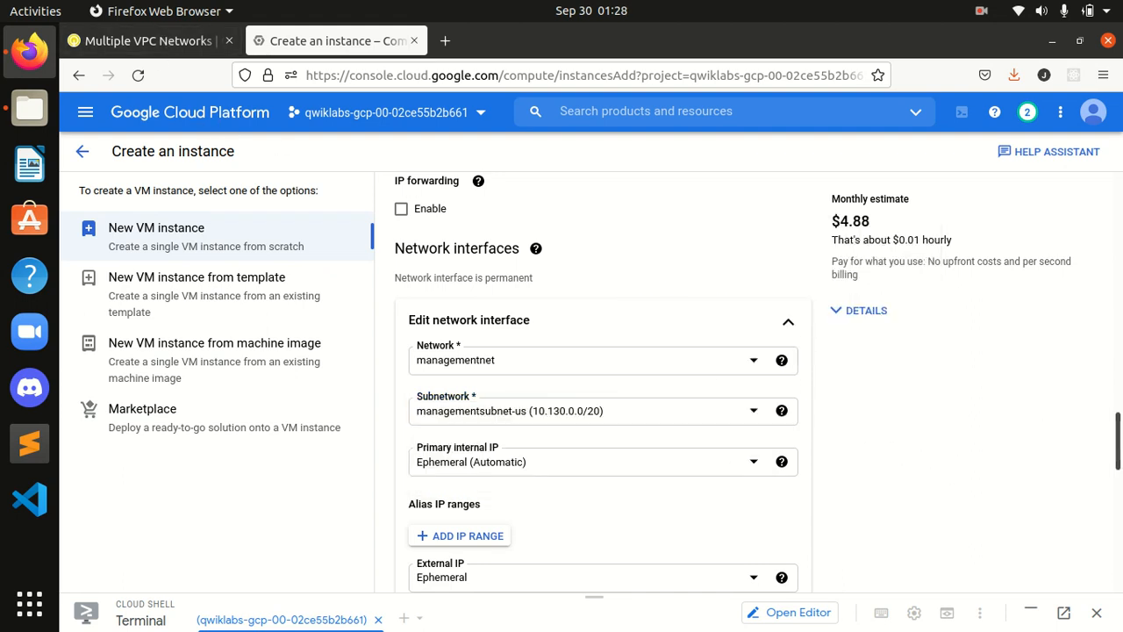
{"action": "scroll", "coordinate": [603, 377], "scroll_direction": "up", "scroll_amount": 15}
{"action": "left_click_drag", "start_coordinate": [1119, 255], "coordinate": [1085, 470]}
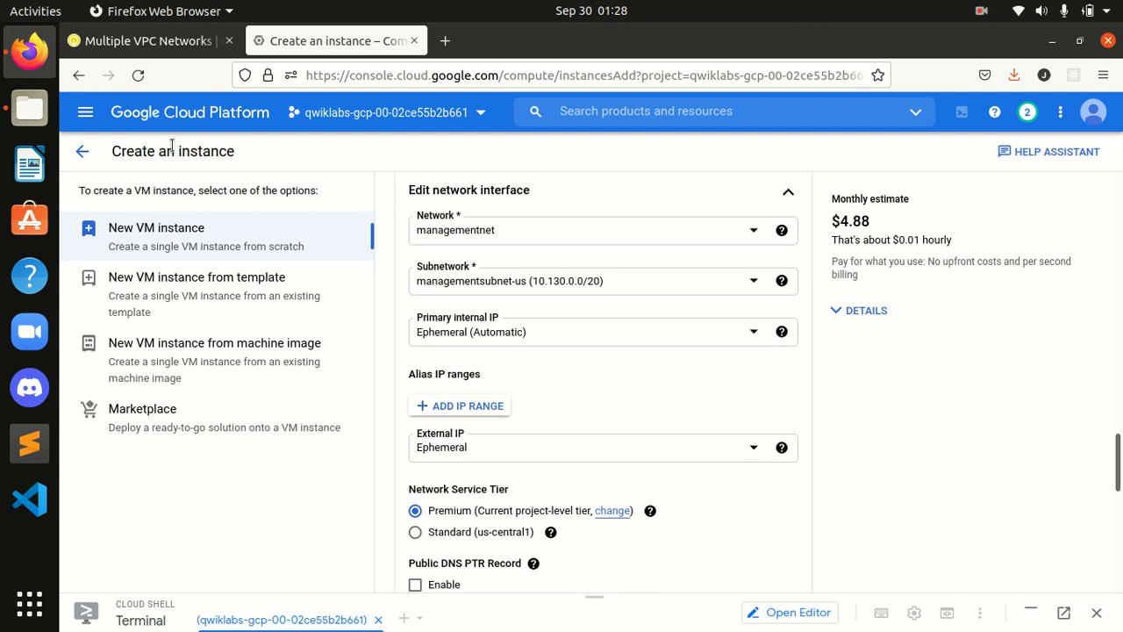
Check the lab's instruction following the subnetwork table and finish editing the managementnet network interface.
{"action": "left_click", "coordinate": [140, 40]}
{"action": "scroll", "coordinate": [630, 411], "scroll_direction": "up", "scroll_amount": 1}
{"action": "scroll", "coordinate": [630, 411], "scroll_direction": "down", "scroll_amount": 1}
{"action": "scroll", "coordinate": [630, 410], "scroll_direction": "down", "scroll_amount": 5}
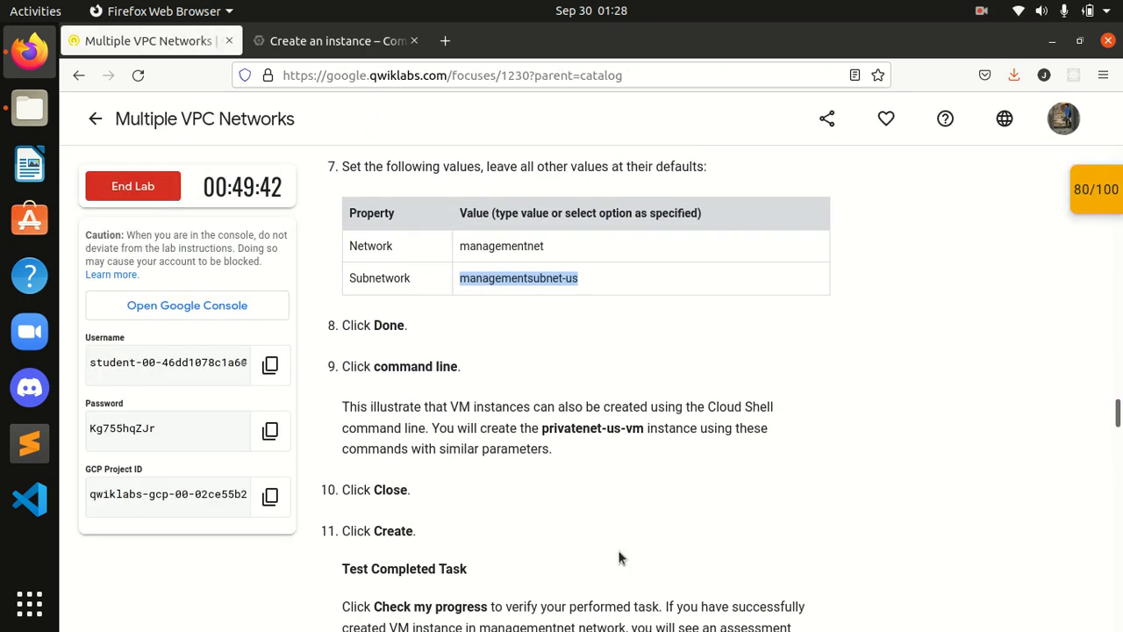
{"action": "left_click", "coordinate": [307, 42]}
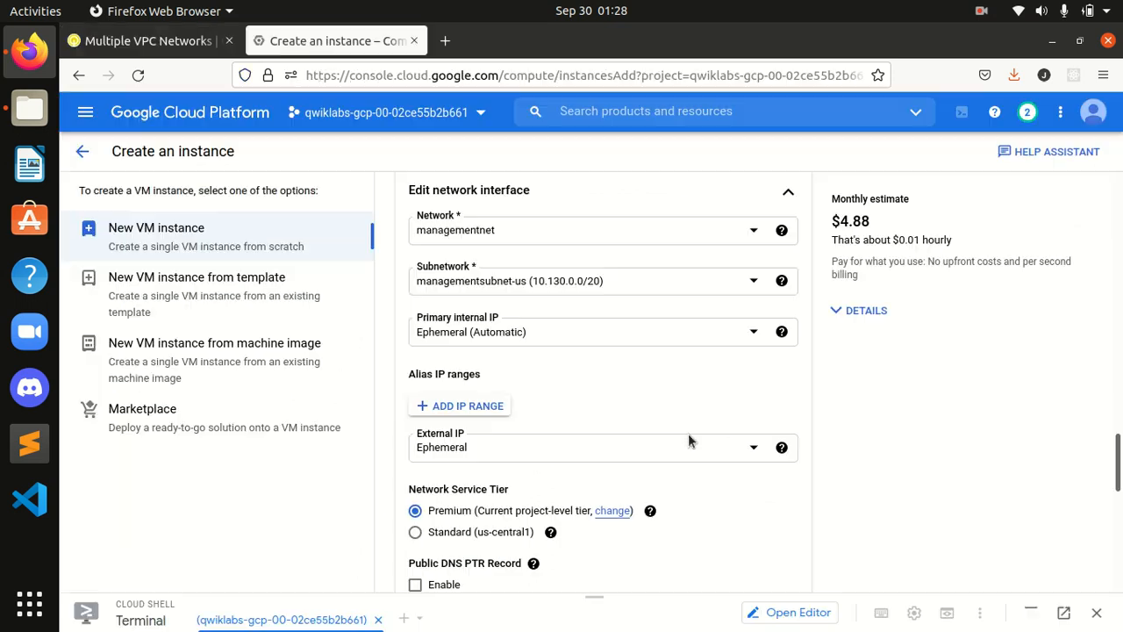
{"action": "scroll", "coordinate": [700, 444], "scroll_direction": "down", "scroll_amount": 4}
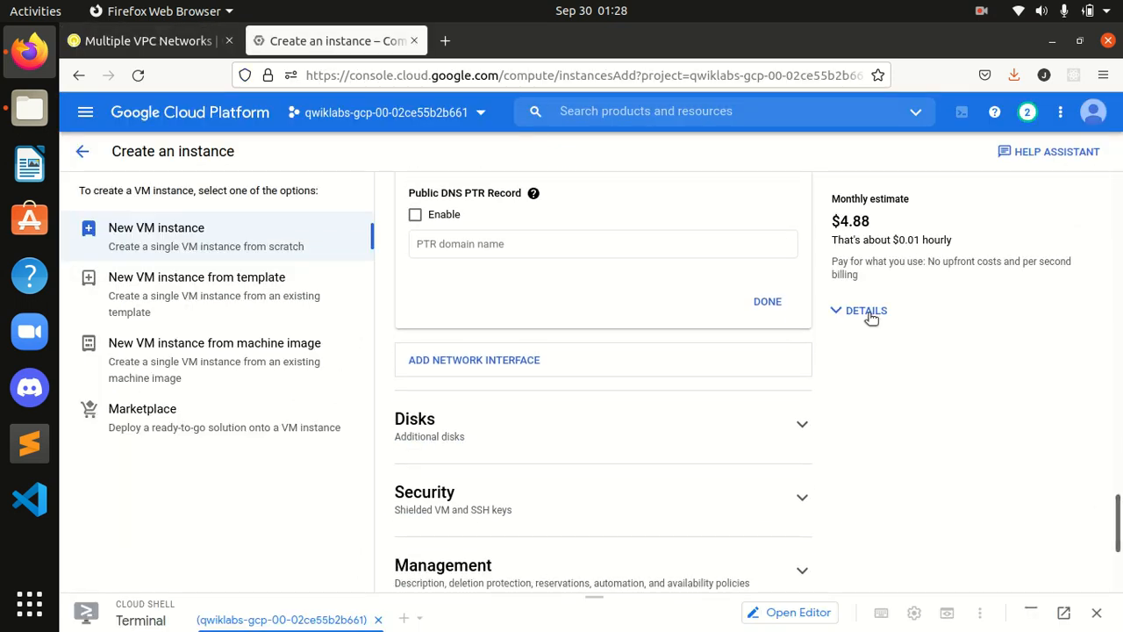
{"action": "left_click", "coordinate": [764, 302]}
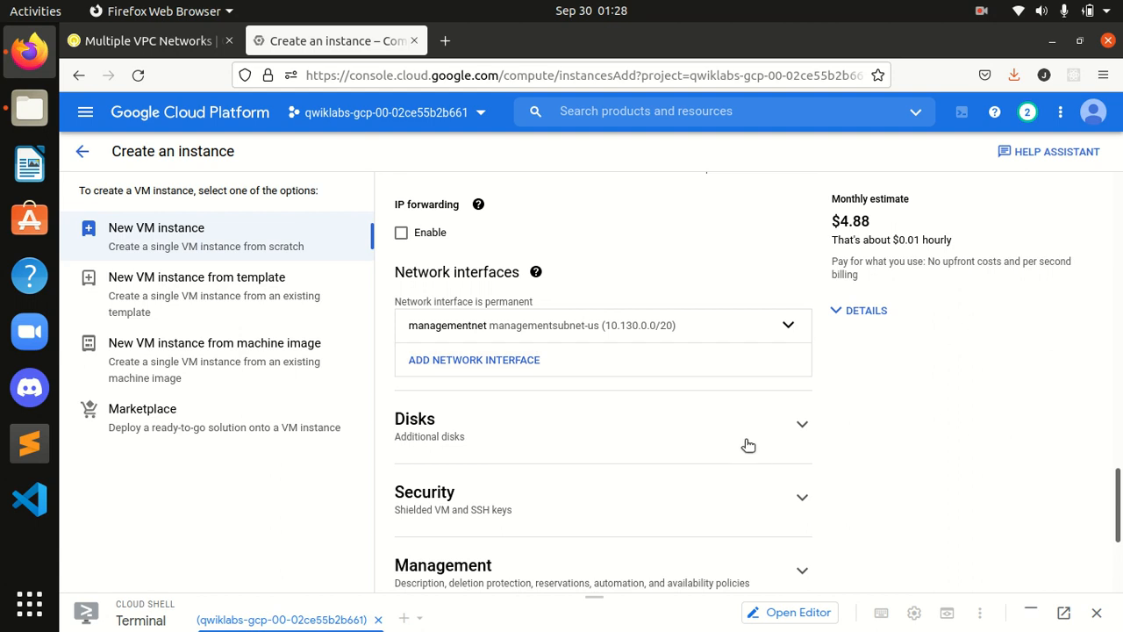
{"action": "mouse_move", "coordinate": [1120, 478]}
{"action": "left_mouse_down"}
{"action": "mouse_move", "coordinate": [1120, 529]}
{"action": "mouse_move", "coordinate": [1120, 332]}
{"action": "mouse_move", "coordinate": [1120, 526]}
{"action": "mouse_move", "coordinate": [1119, 495]}
{"action": "left_mouse_up"}
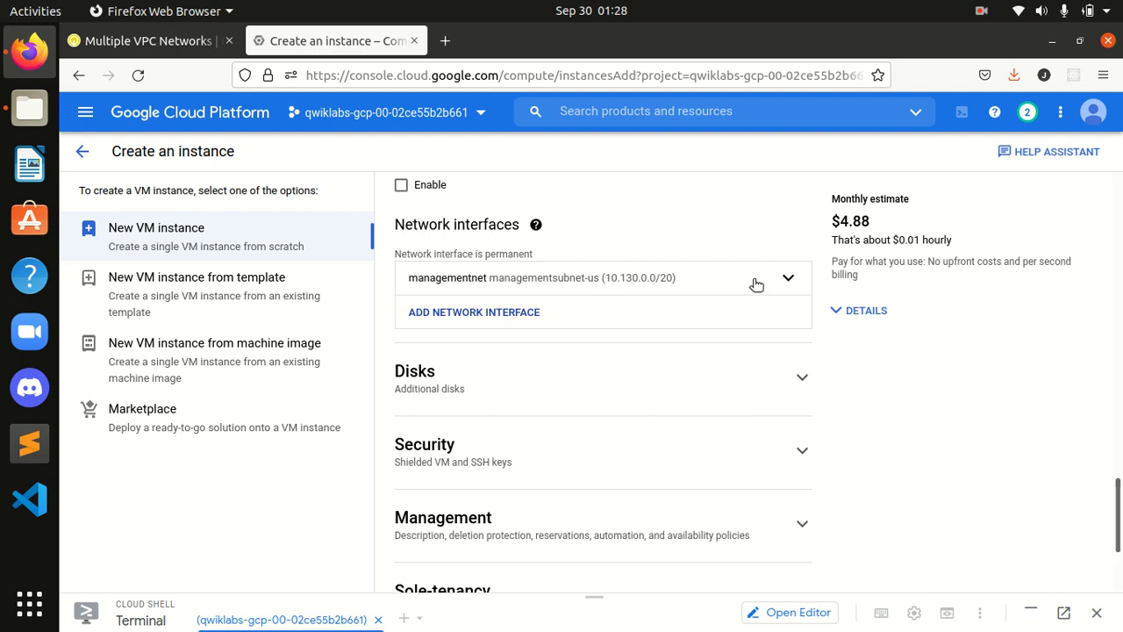
Reread the lab's remaining steps for creating the managementnet-us-vm instance and compare them with the instance form.
{"action": "left_click", "coordinate": [141, 41]}
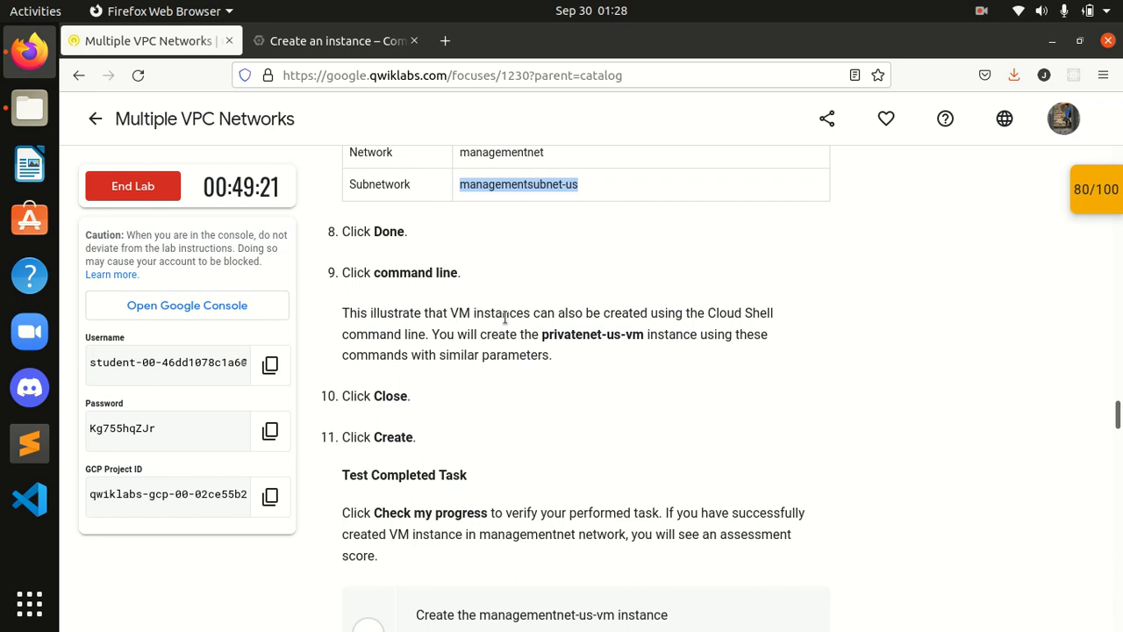
{"action": "scroll", "coordinate": [522, 324], "scroll_direction": "down", "scroll_amount": 2}
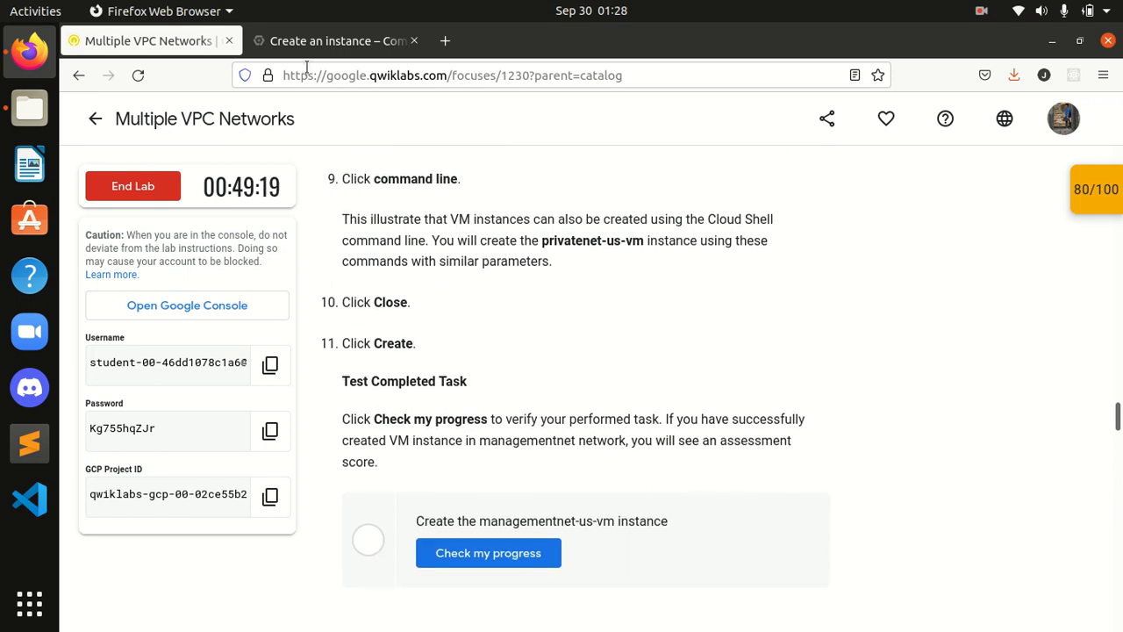
{"action": "left_click", "coordinate": [321, 40]}
{"action": "scroll", "coordinate": [1118, 592], "scroll_direction": "down", "scroll_amount": 3}
{"action": "left_click_drag", "start_coordinate": [1116, 562], "coordinate": [1103, 417]}
{"action": "left_click", "coordinate": [161, 44]}
{"action": "scroll", "coordinate": [490, 242], "scroll_direction": "up", "scroll_amount": 8}
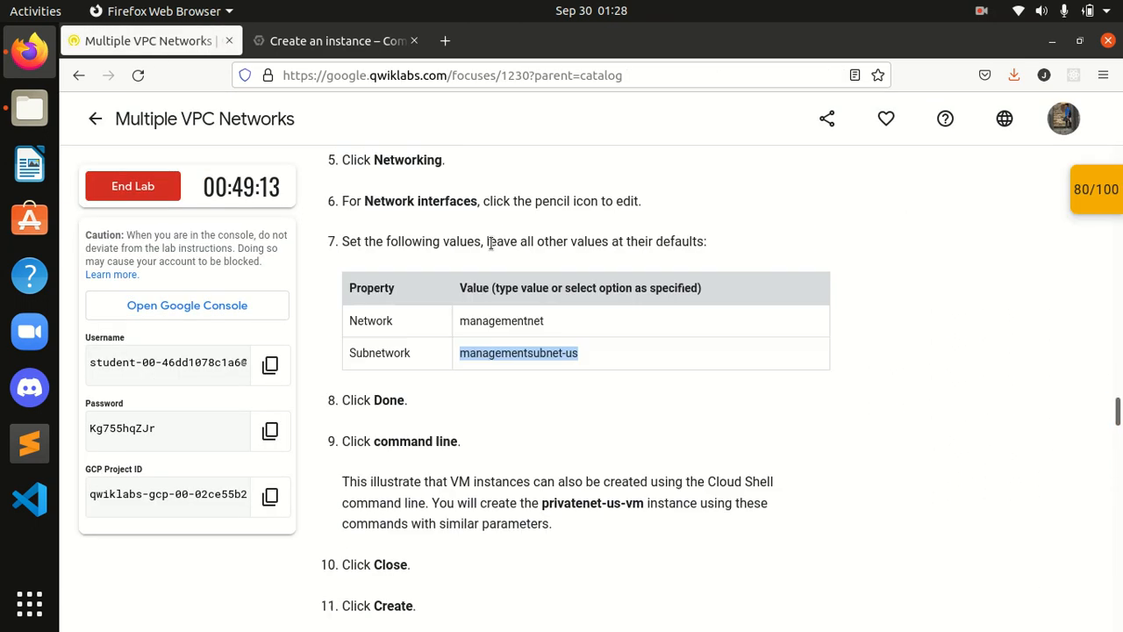
{"action": "scroll", "coordinate": [519, 345], "scroll_direction": "down", "scroll_amount": 2}
{"action": "left_click", "coordinate": [500, 383]}
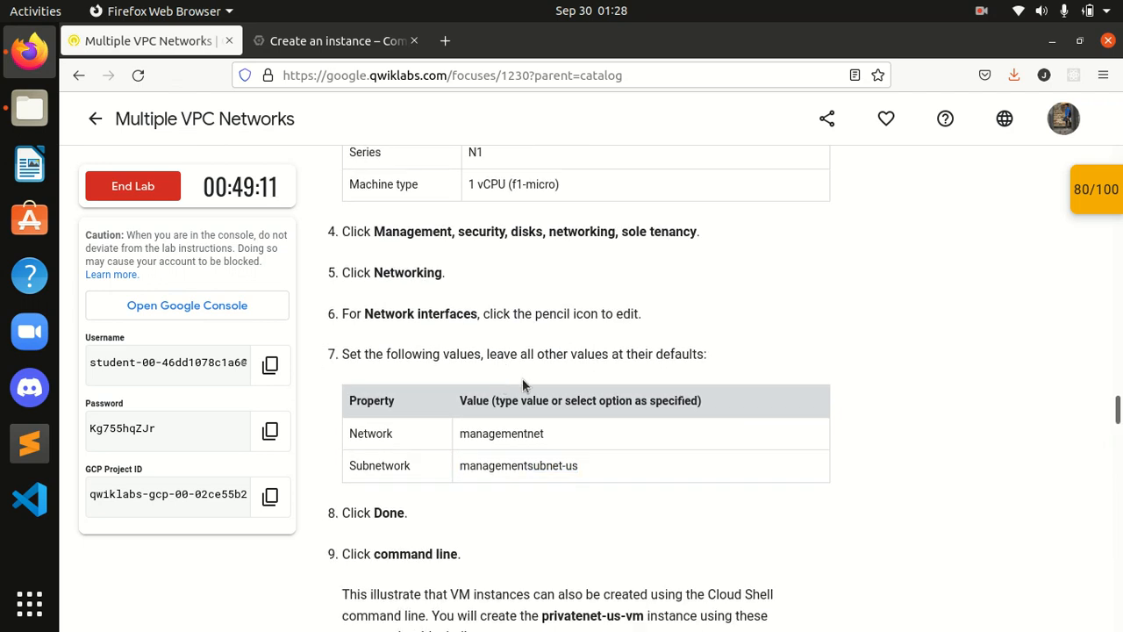
{"action": "scroll", "coordinate": [525, 380], "scroll_direction": "down", "scroll_amount": 5}
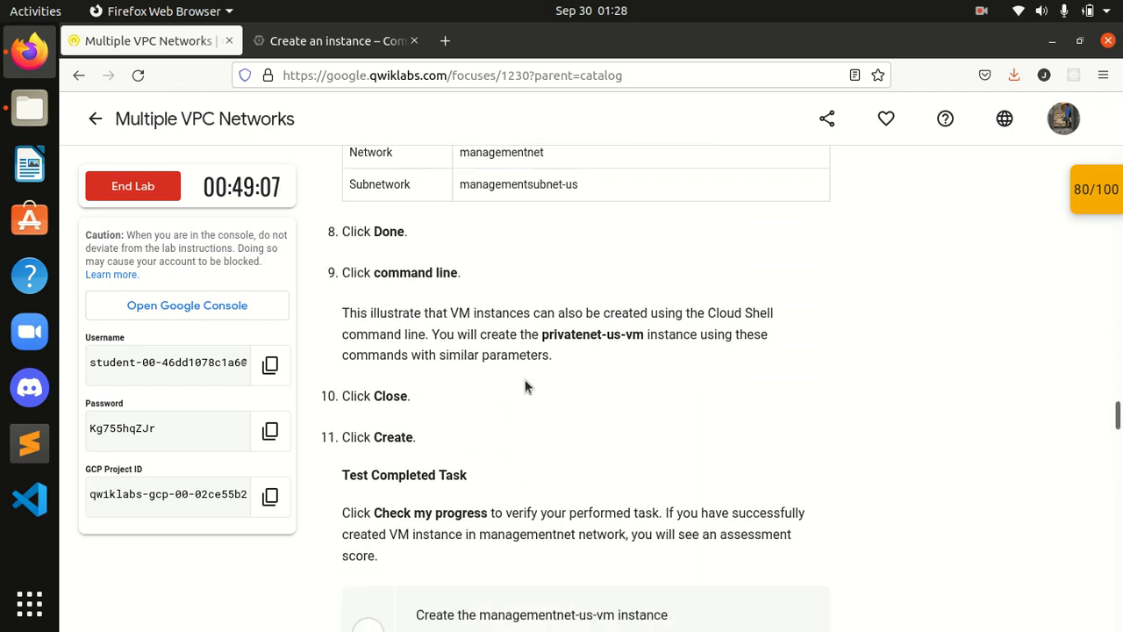
{"action": "scroll", "coordinate": [525, 379], "scroll_direction": "down", "scroll_amount": 3}
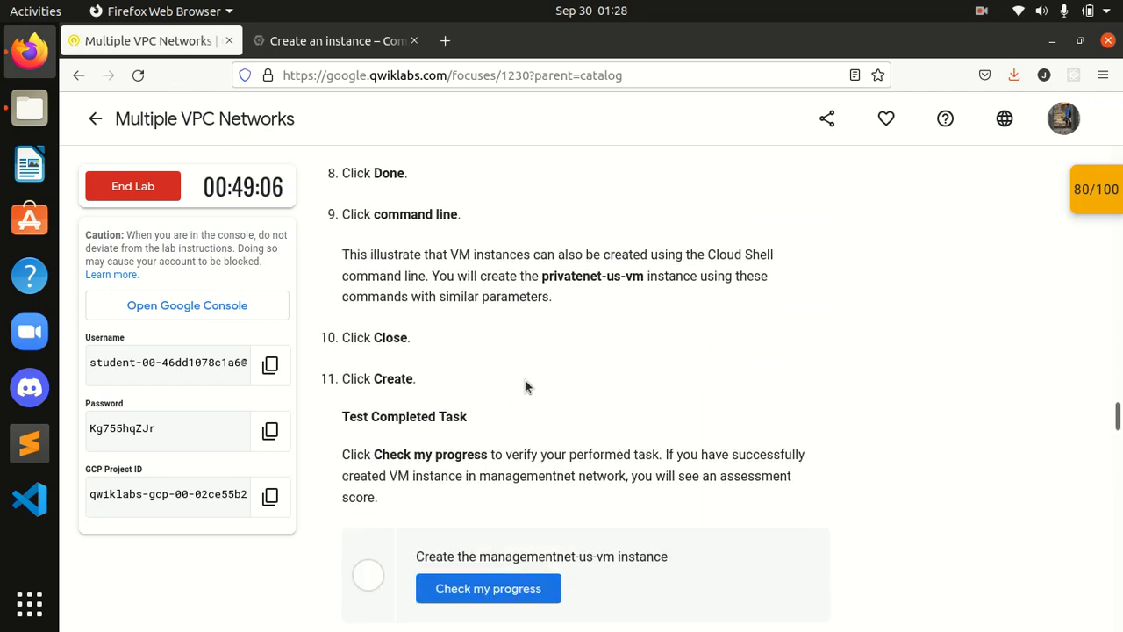
Review the network interface on the instance form and create the managementnet-us-vm instance.
{"action": "left_click", "coordinate": [316, 48]}
{"action": "scroll", "coordinate": [741, 403], "scroll_direction": "down", "scroll_amount": 5}
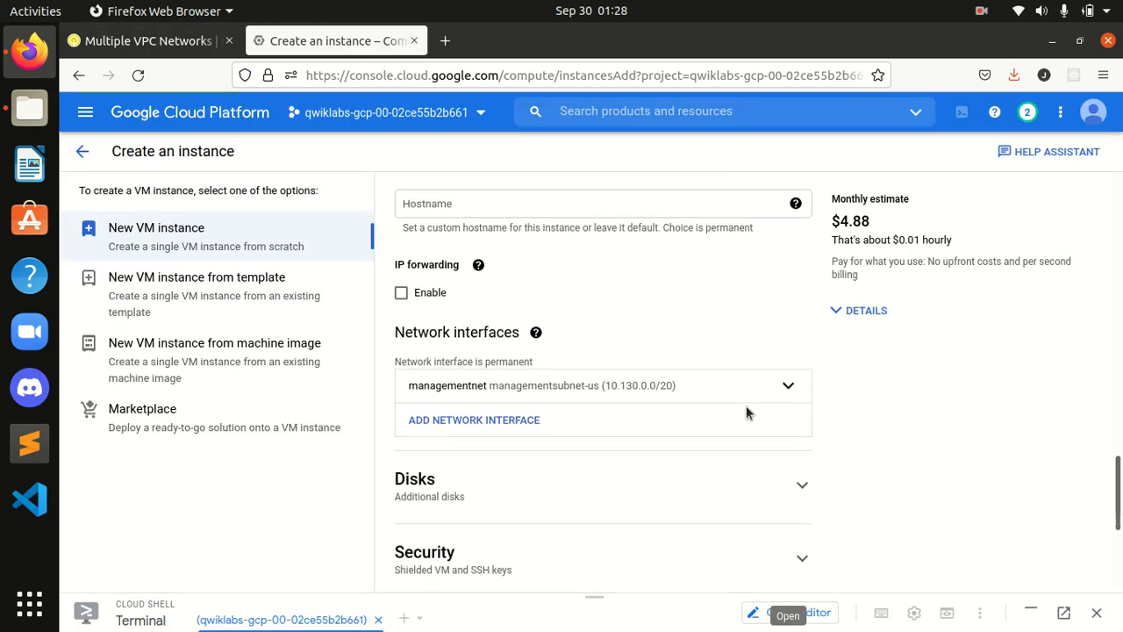
{"action": "scroll", "coordinate": [748, 411], "scroll_direction": "up", "scroll_amount": 5}
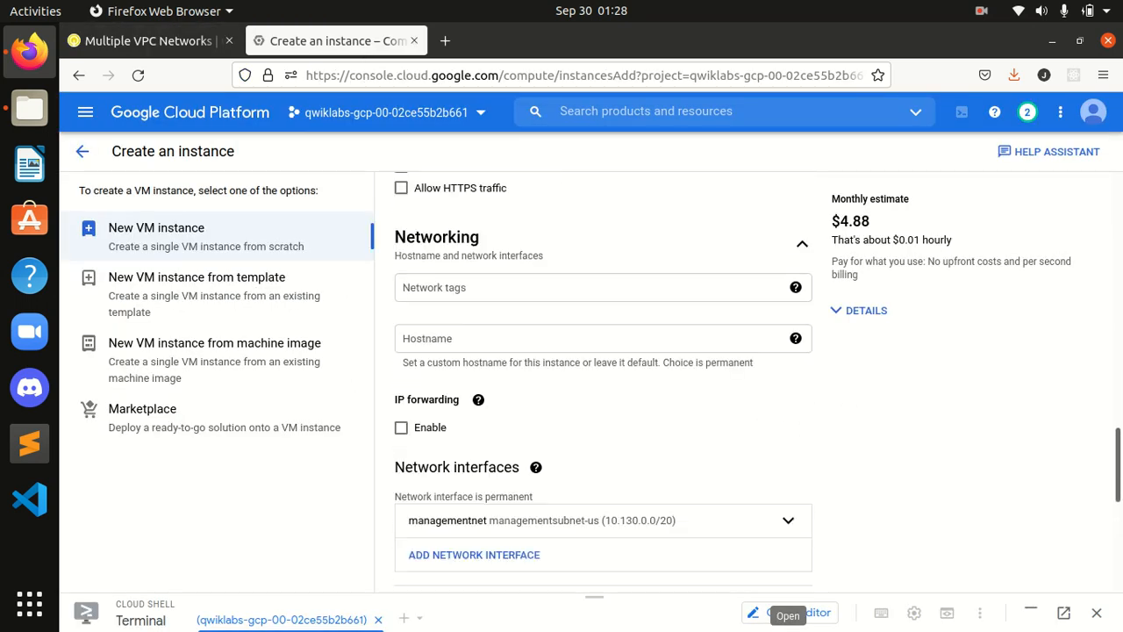
{"action": "left_click_drag", "start_coordinate": [1118, 487], "coordinate": [1118, 577]}
{"action": "left_click", "coordinate": [444, 559]}
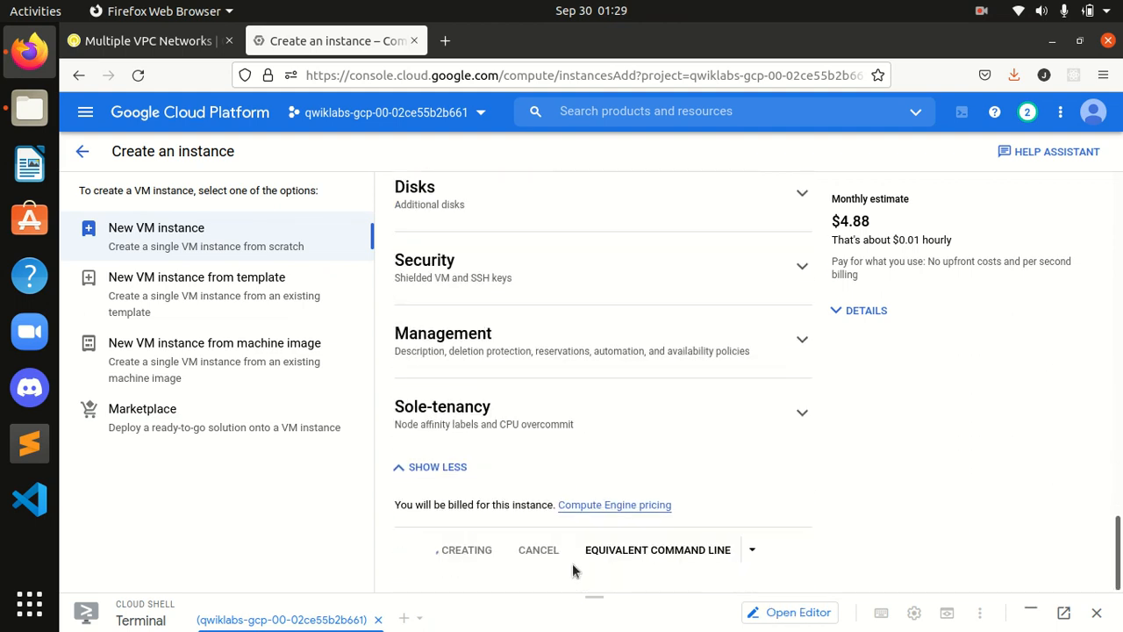
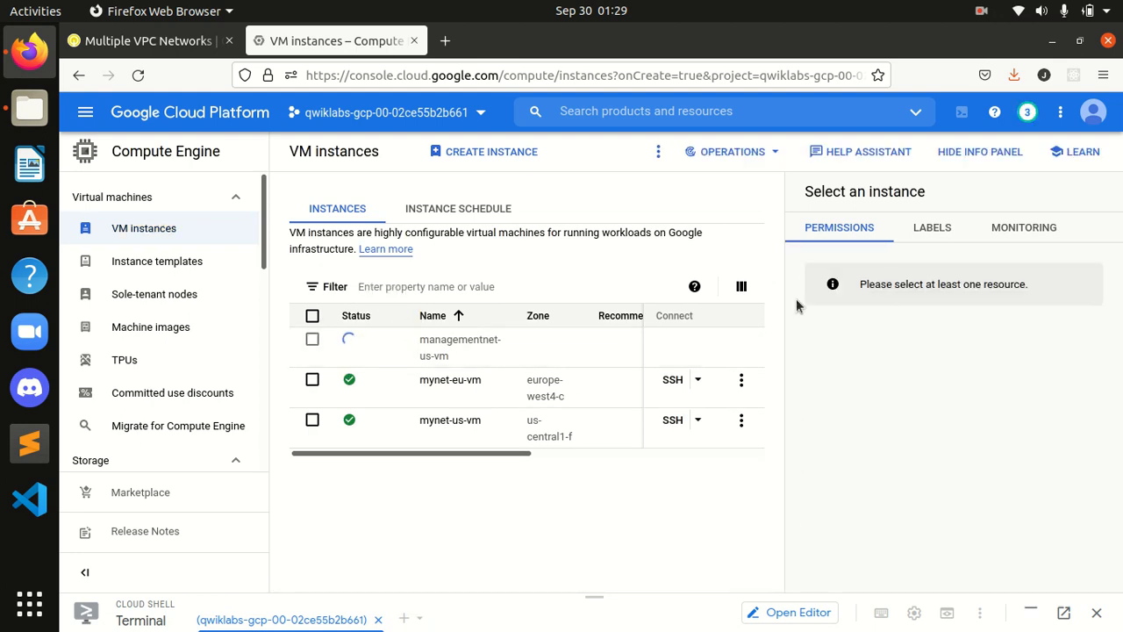
Check the lab progress for the managementnet-us-vm instance task and review the score breakdown for all tasks.
{"action": "left_click", "coordinate": [158, 44]}
{"action": "scroll", "coordinate": [544, 423], "scroll_direction": "down", "scroll_amount": 4}
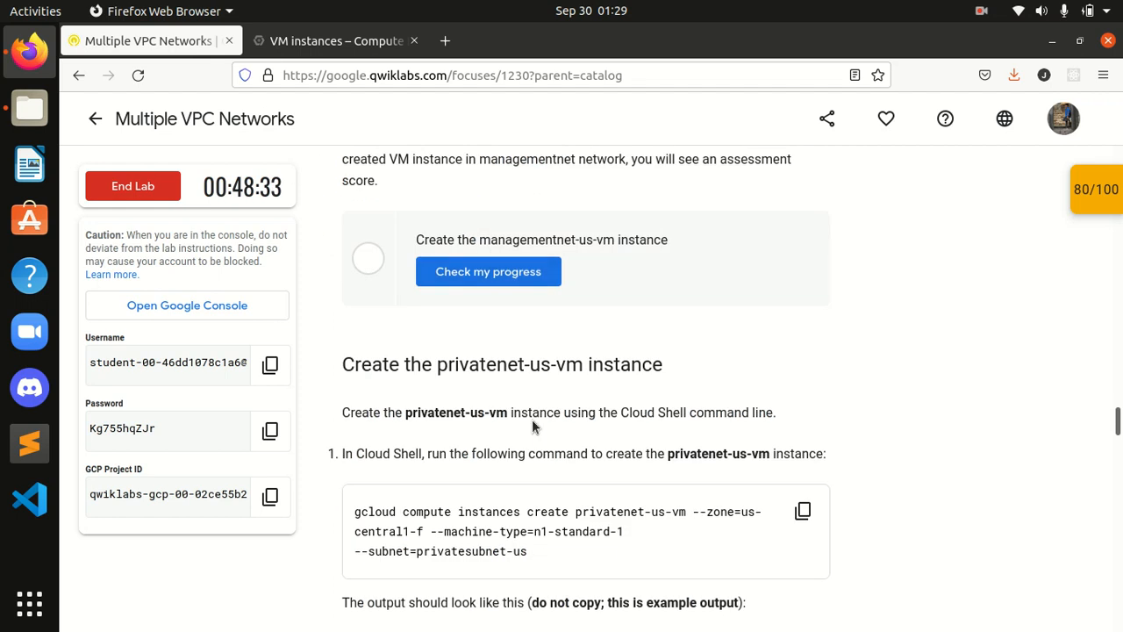
{"action": "left_click", "coordinate": [474, 274]}
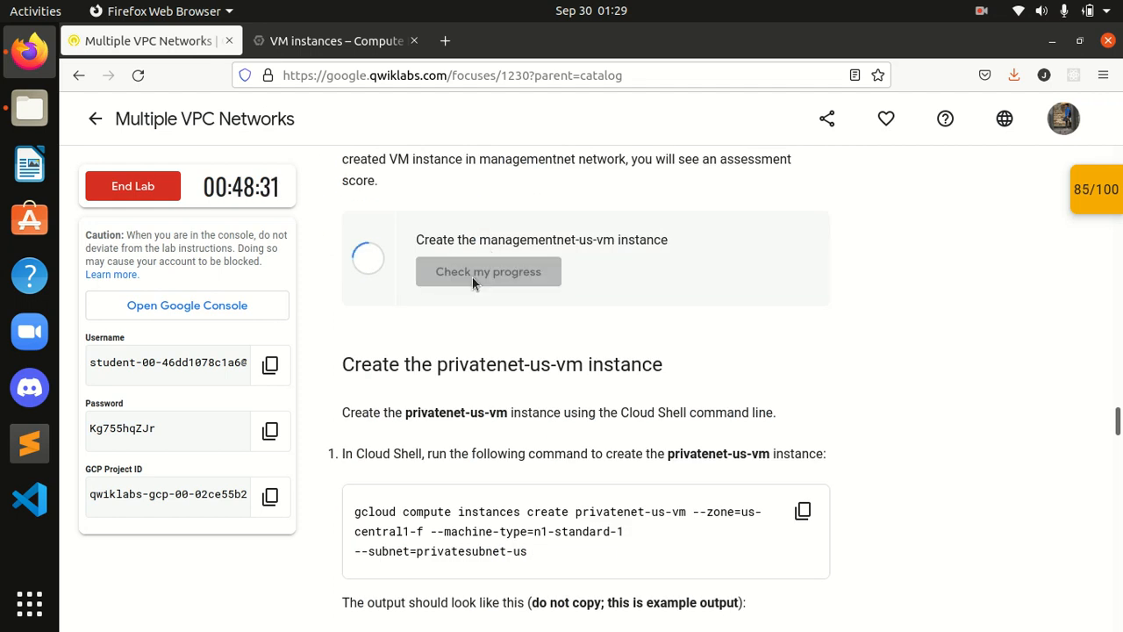
{"action": "scroll", "coordinate": [957, 338], "scroll_direction": "down", "scroll_amount": 4}
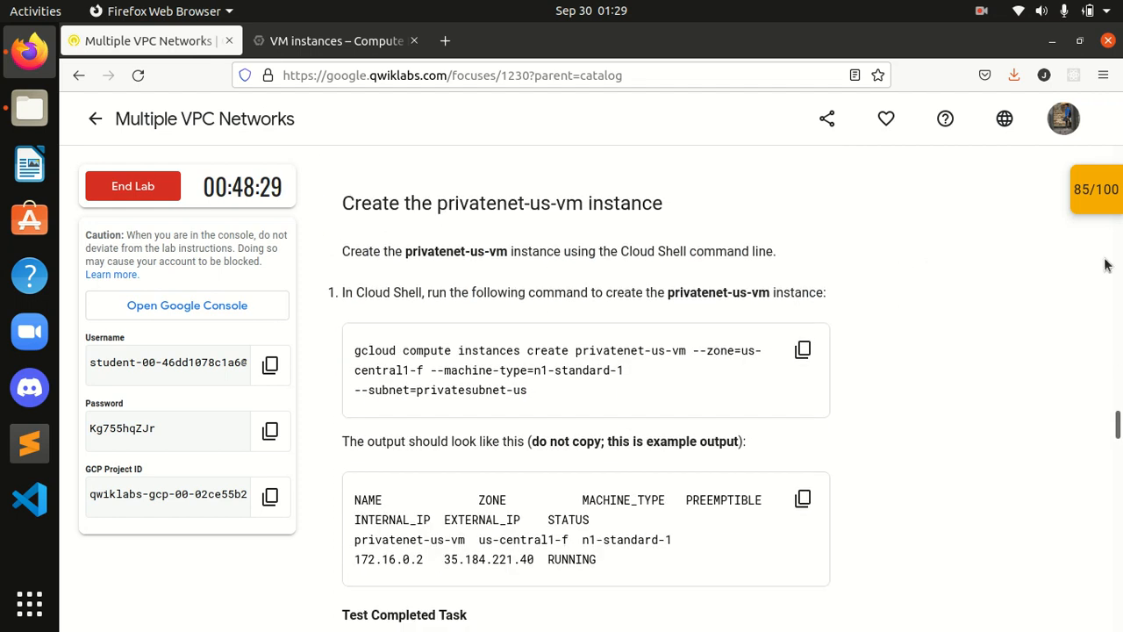
{"action": "left_click", "coordinate": [1096, 203]}
{"action": "scroll", "coordinate": [1037, 355], "scroll_direction": "down", "scroll_amount": 5}
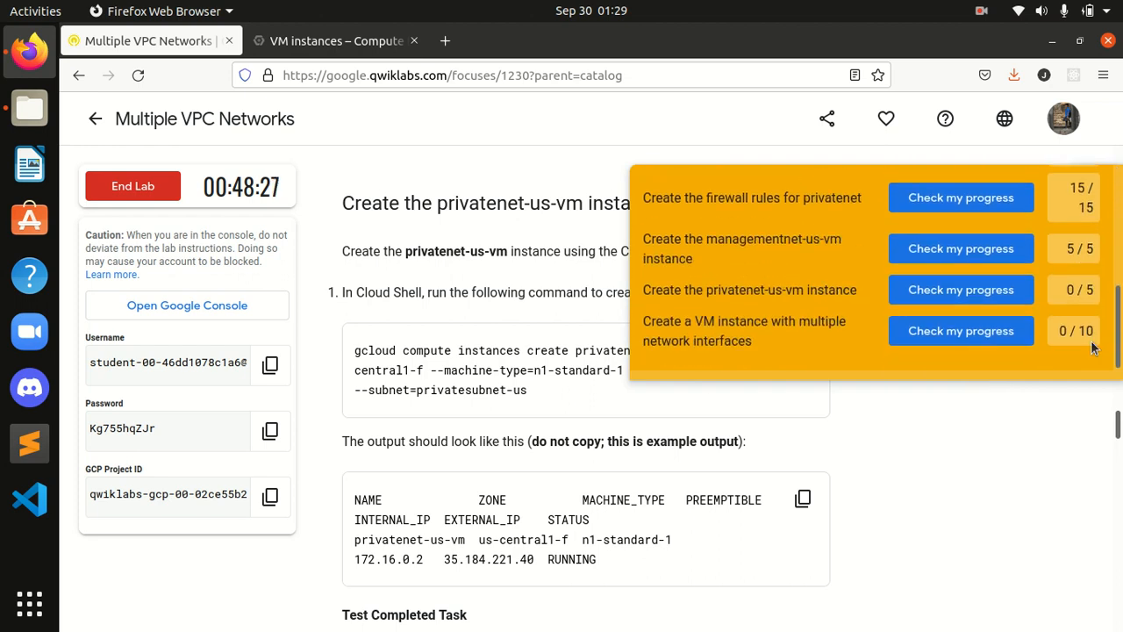
{"action": "scroll", "coordinate": [966, 271], "scroll_direction": "up", "scroll_amount": 5}
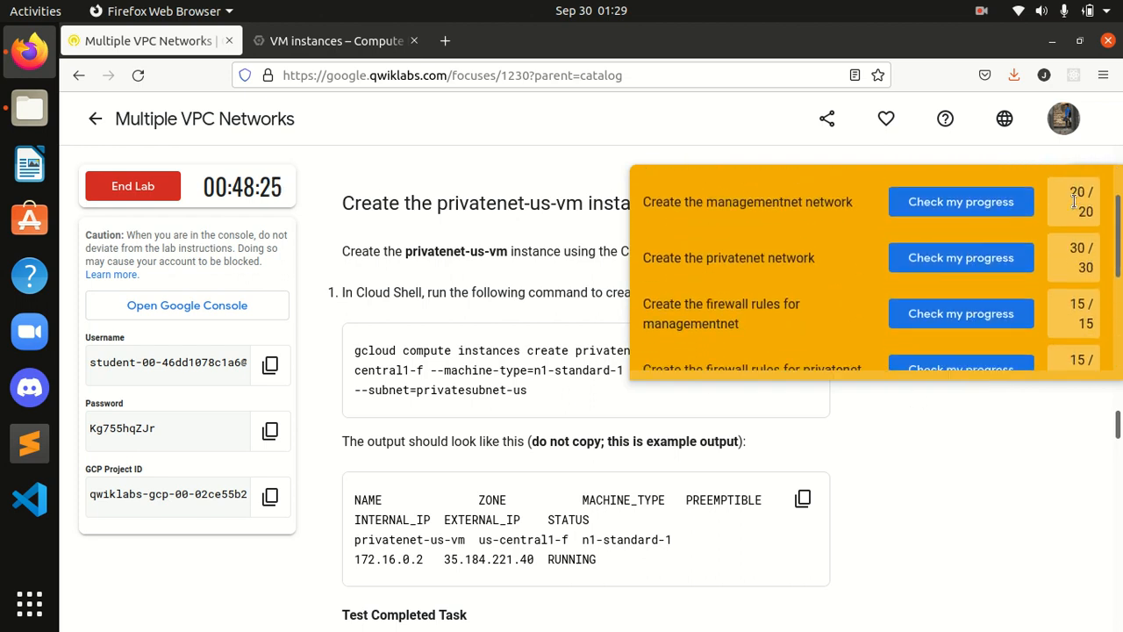
{"action": "left_click", "coordinate": [1084, 195]}
Read the lab's instructions for creating privatenet-us-vm and expand the Cloud Shell terminal in the console.
{"action": "left_click", "coordinate": [366, 41]}
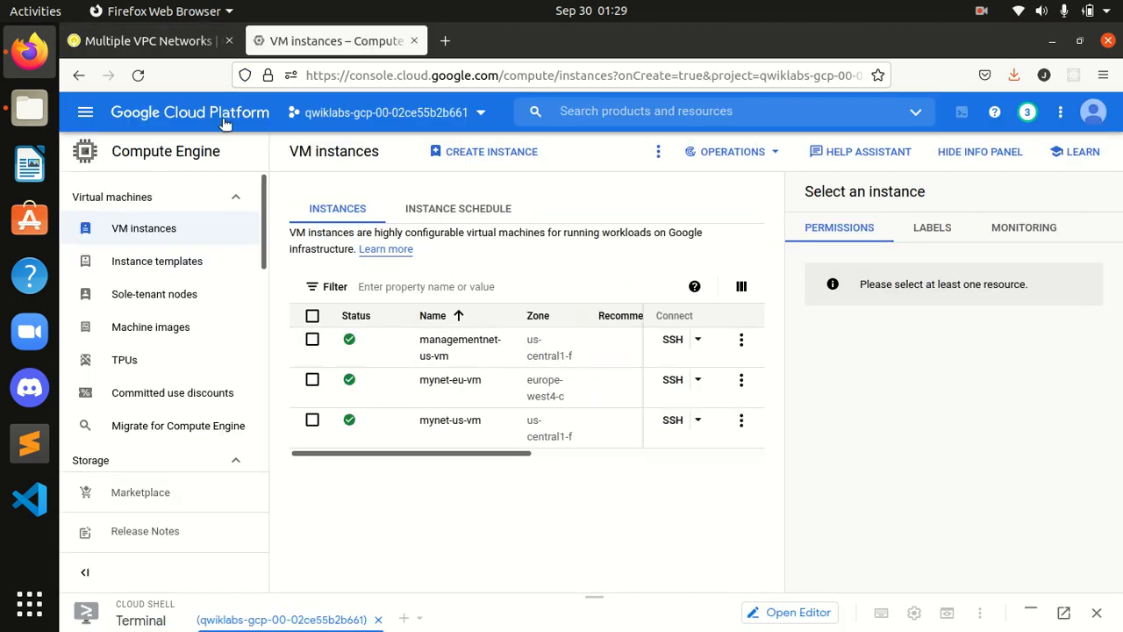
{"action": "left_click", "coordinate": [169, 45]}
{"action": "scroll", "coordinate": [426, 279], "scroll_direction": "down", "scroll_amount": 2}
{"action": "scroll", "coordinate": [464, 258], "scroll_direction": "up", "scroll_amount": 4}
{"action": "scroll", "coordinate": [464, 260], "scroll_direction": "down", "scroll_amount": 2}
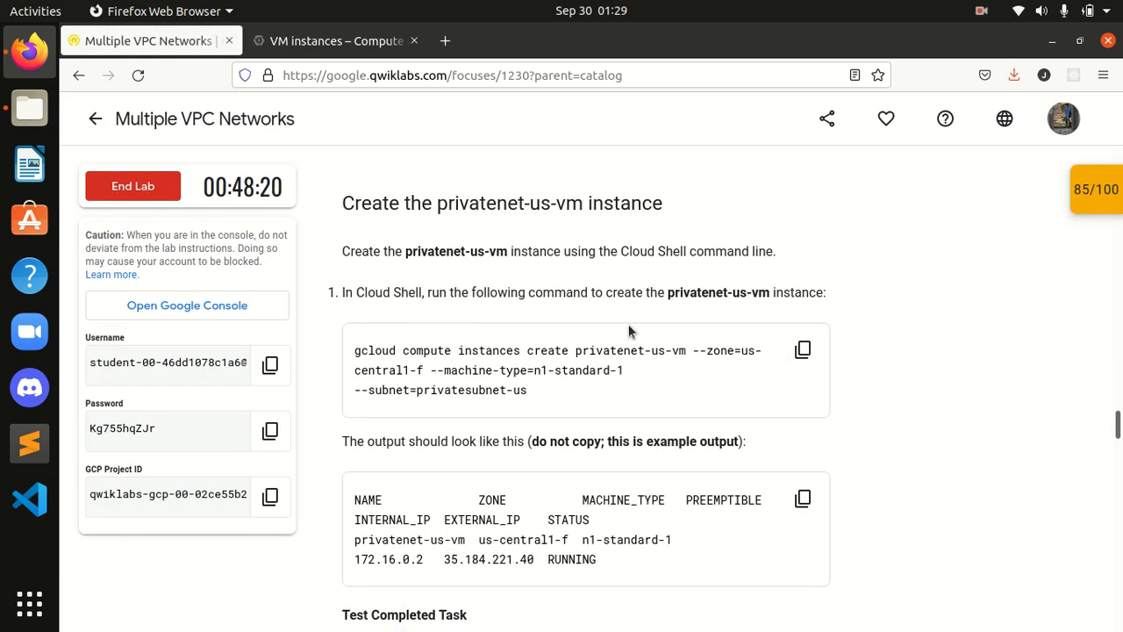
{"action": "left_click", "coordinate": [305, 41]}
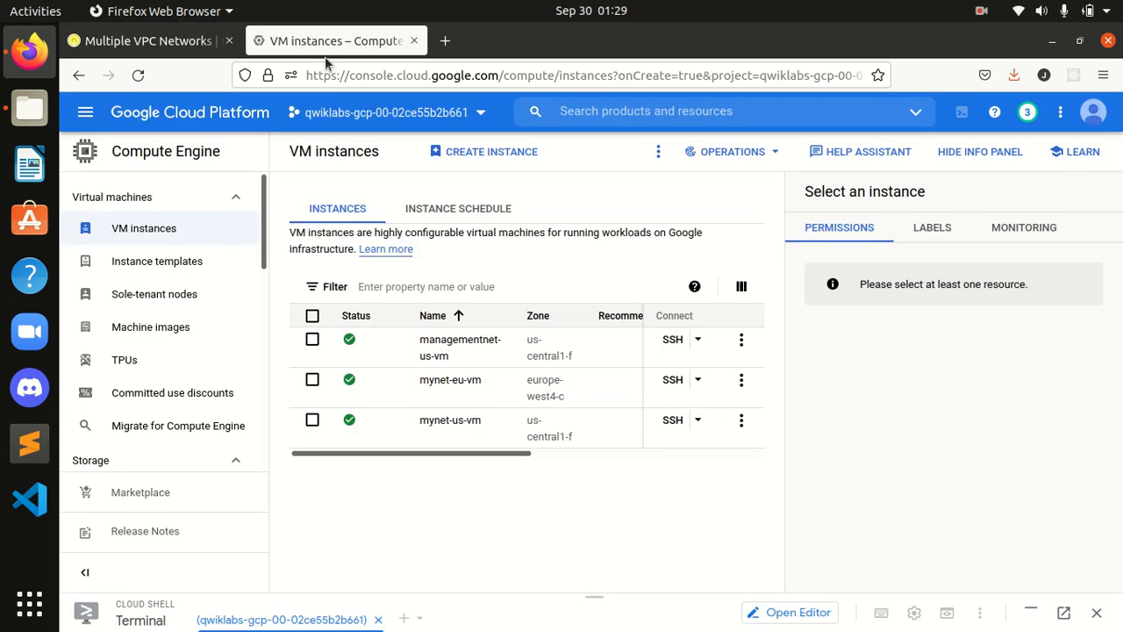
{"action": "left_click", "coordinate": [593, 606]}
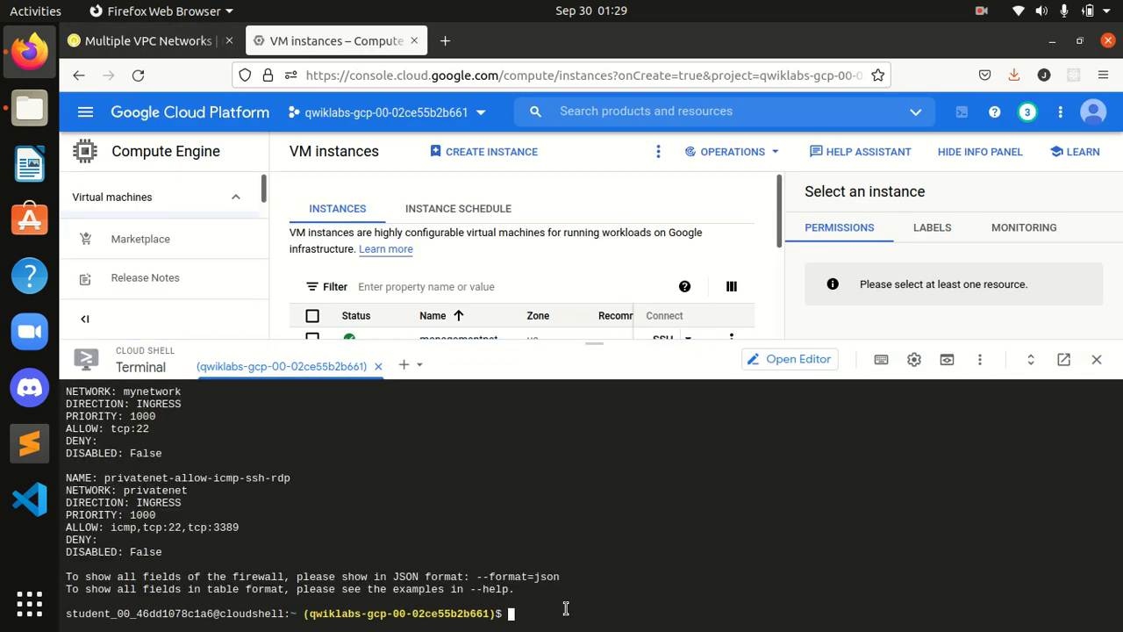
Copy the lab's gcloud command for creating privatenet-us-vm and move the VM instances page into its own browser window.
{"action": "left_click", "coordinate": [176, 40]}
{"action": "left_click", "coordinate": [800, 350]}
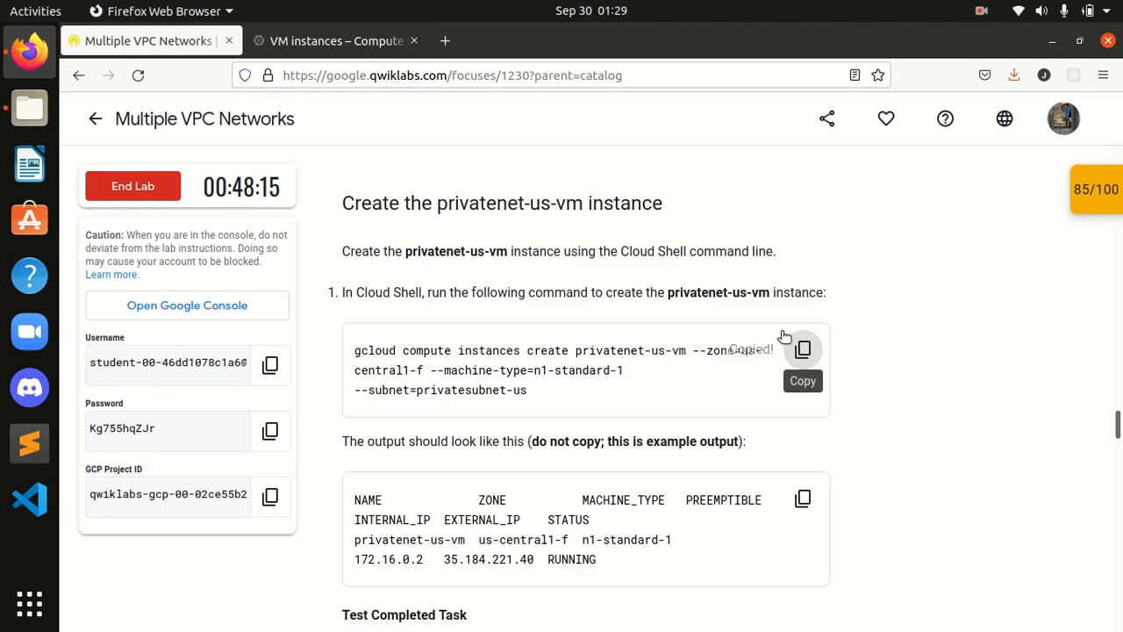
{"action": "left_click_drag", "start_coordinate": [282, 41], "coordinate": [603, 566]}
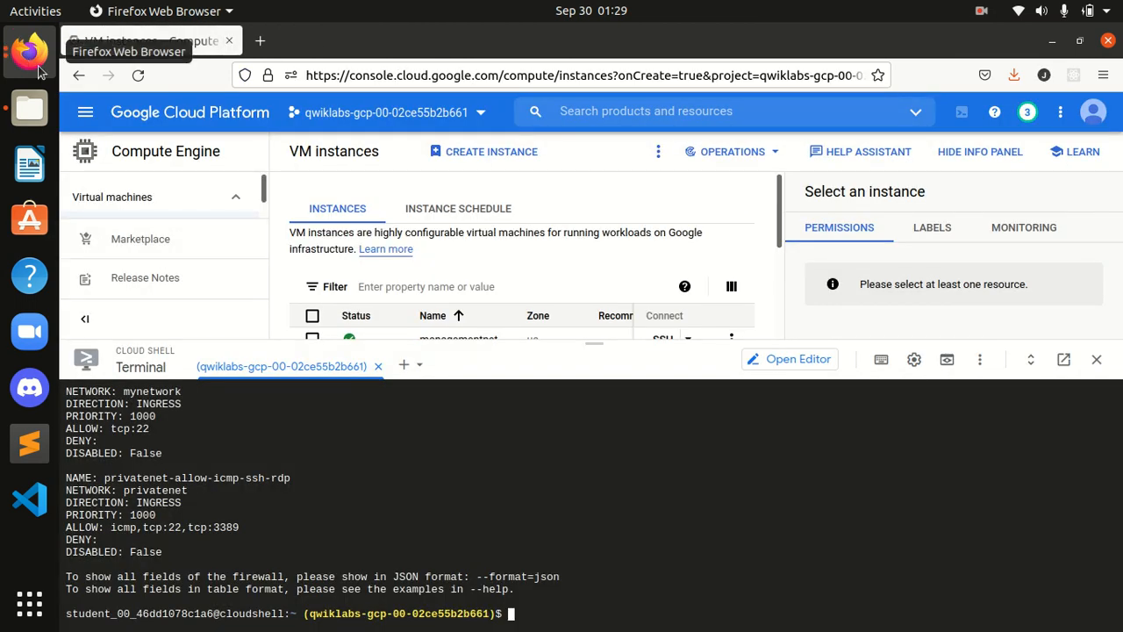
{"action": "left_click", "coordinate": [38, 70]}
{"action": "left_click", "coordinate": [147, 151]}
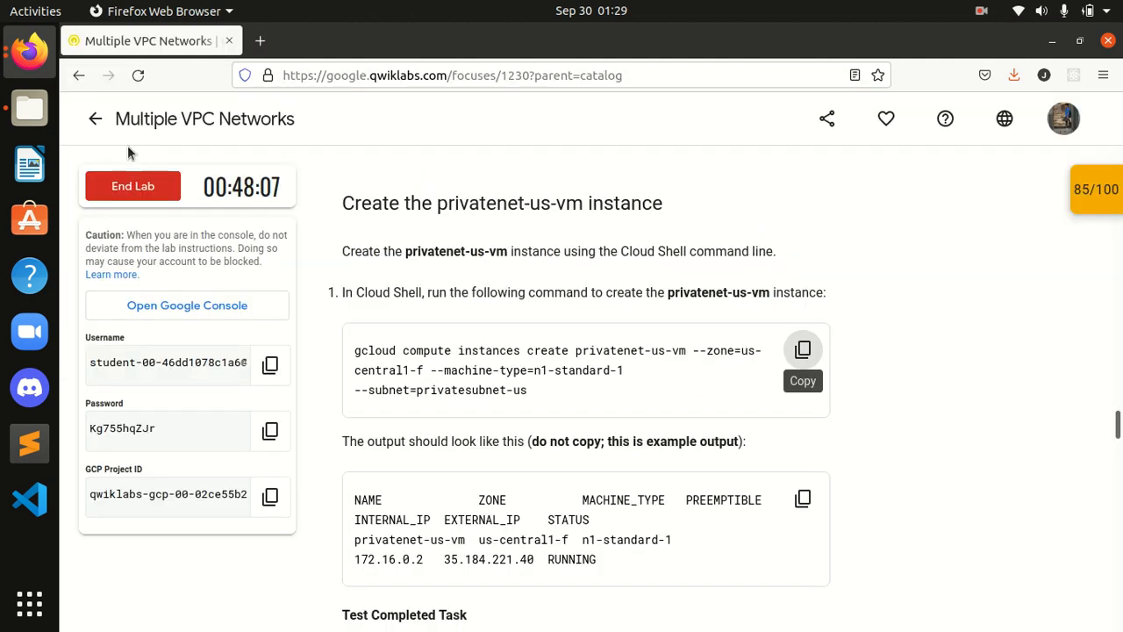
{"action": "left_click", "coordinate": [39, 76]}
{"action": "left_click", "coordinate": [122, 264]}
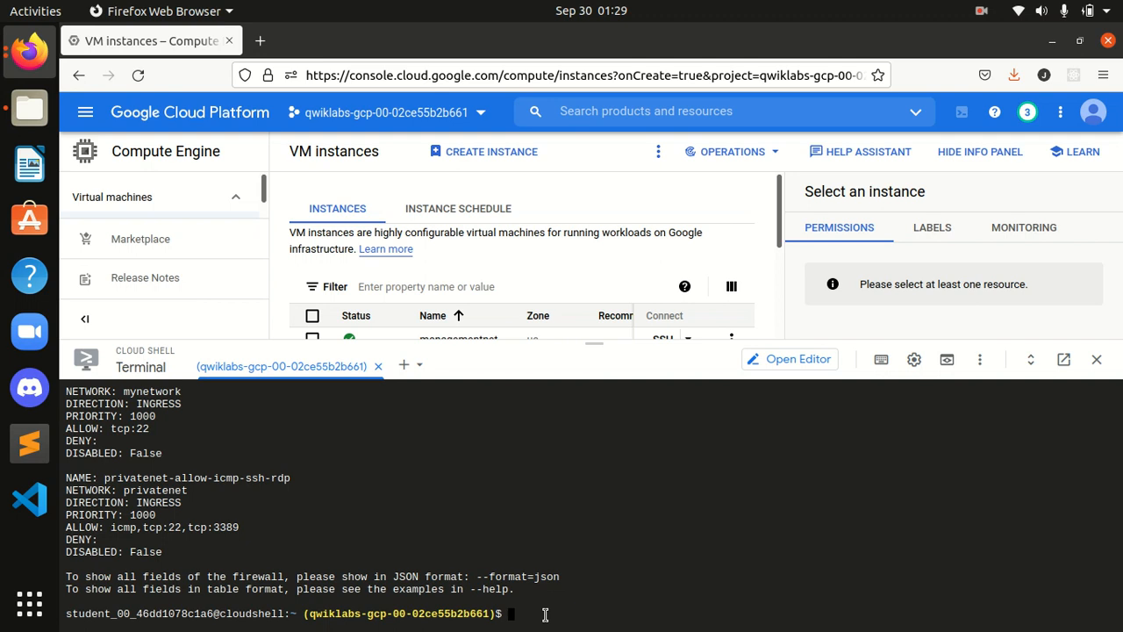
Try to run the copied privatenet-us-vm creation command in Cloud Shell, entered twice on one line.
{"action": "key", "text": "ctrl+v"}
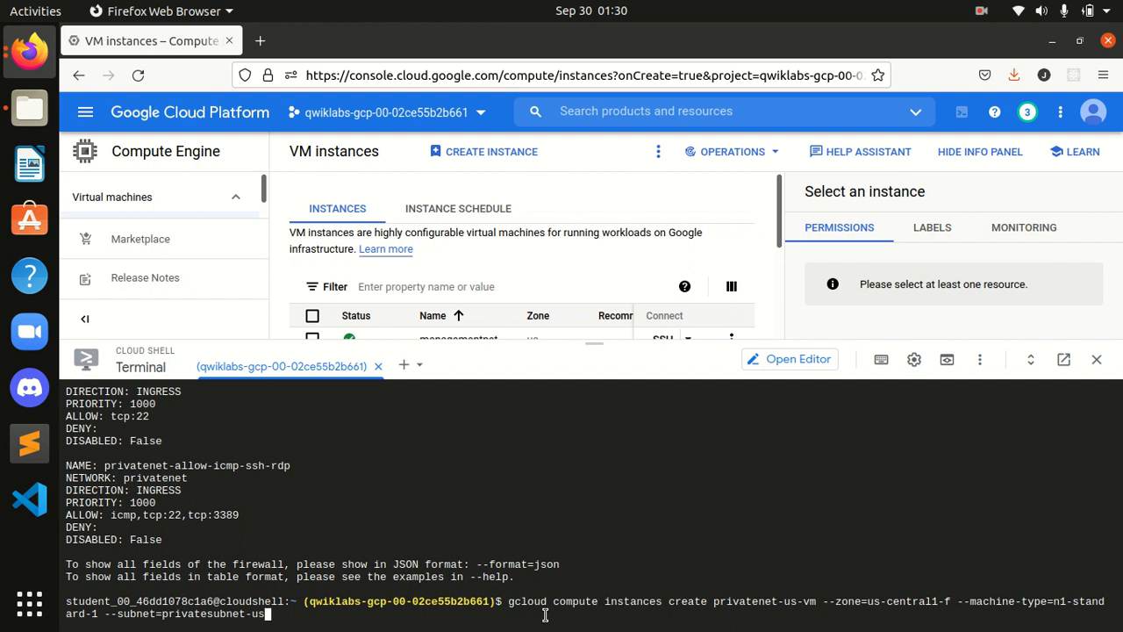
{"action": "key", "text": "ctrl+v"}
{"action": "key", "text": "Return"}
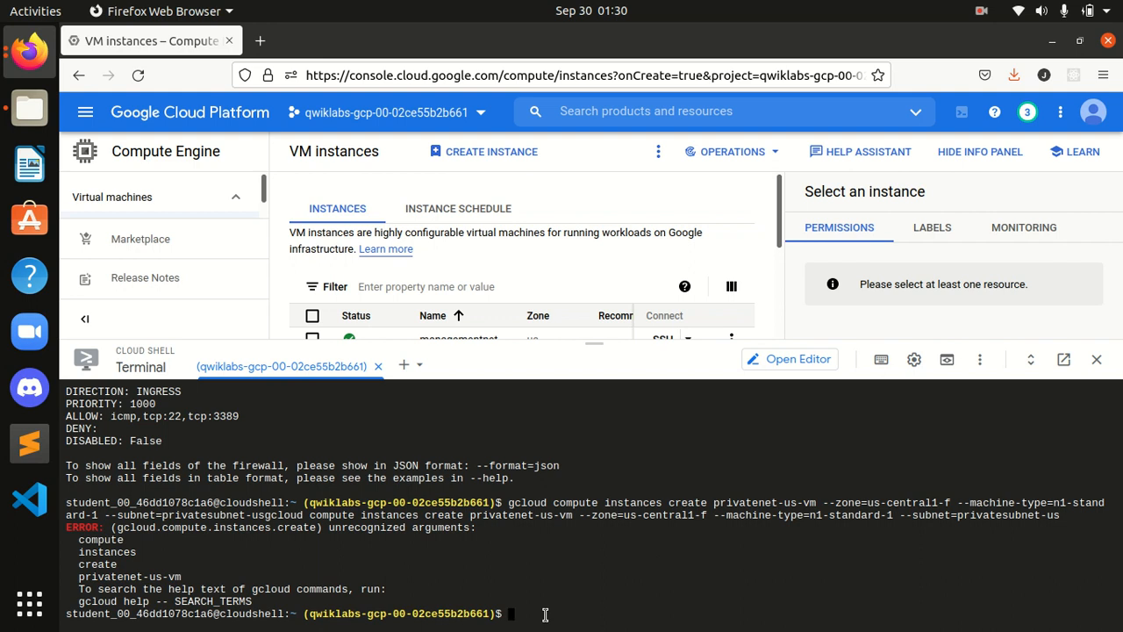
Create privatenet-us-vm from Cloud Shell with the copied gcloud command, using zone us-central1-f, machine type n1-standard-1 and subnet privatesubnet-us.
{"action": "key", "text": "ctrl+v"}
{"action": "key", "text": "Return"}
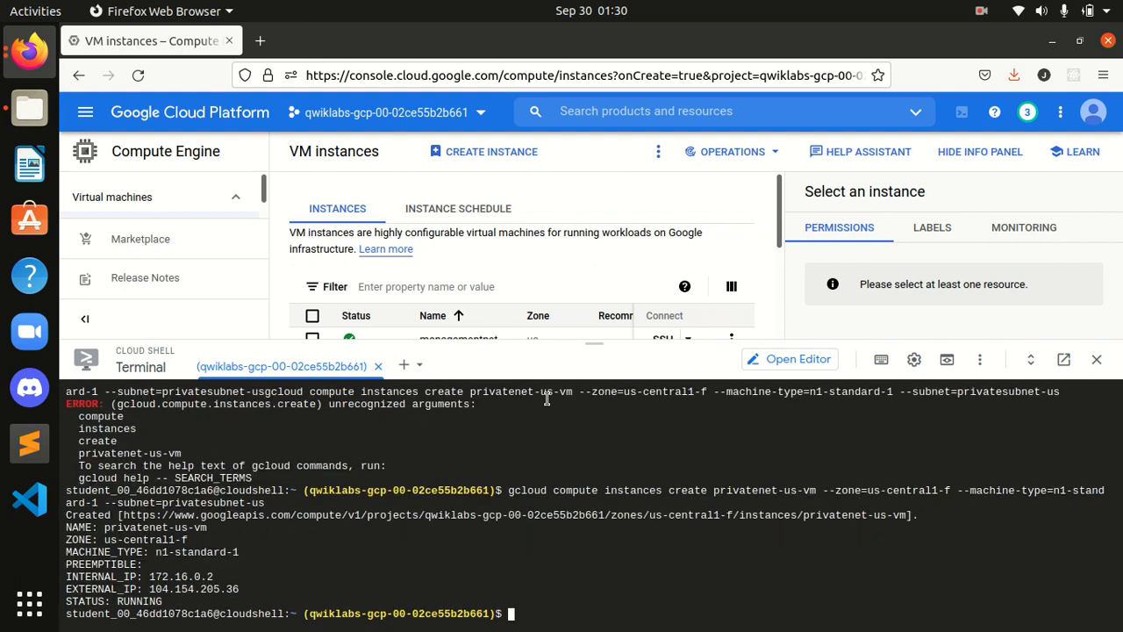
On the lab page, check progress for the task of creating the privatenet-us-vm instance.
{"action": "left_click", "coordinate": [14, 59]}
{"action": "left_click", "coordinate": [96, 129]}
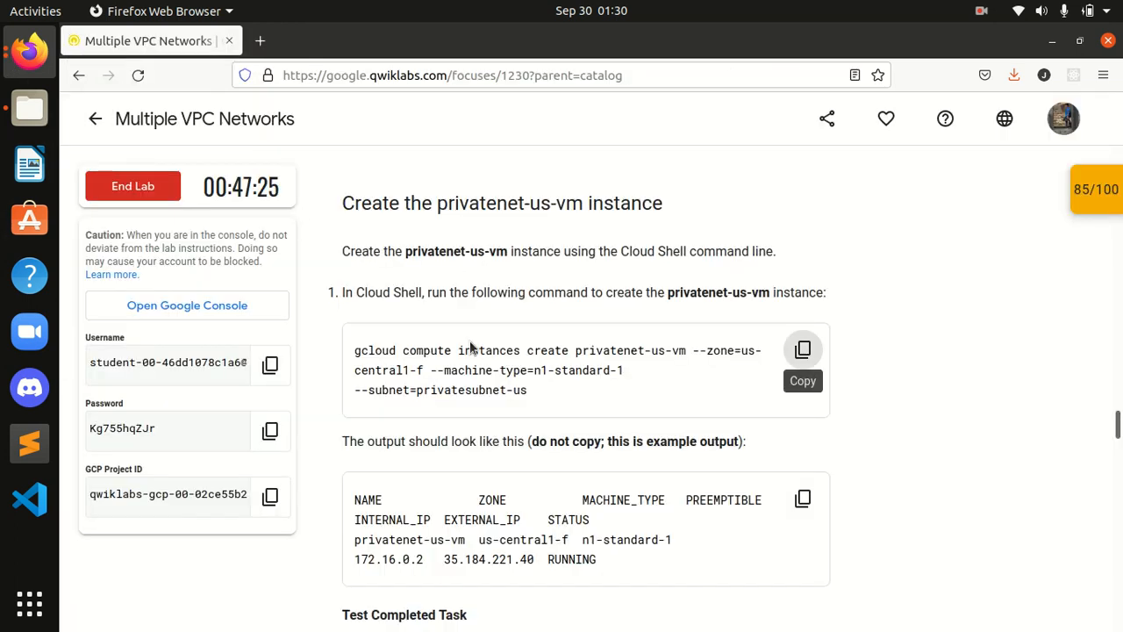
{"action": "scroll", "coordinate": [570, 392], "scroll_direction": "down", "scroll_amount": 2}
{"action": "scroll", "coordinate": [570, 392], "scroll_direction": "down", "scroll_amount": 4}
{"action": "left_click", "coordinate": [519, 385]}
{"action": "scroll", "coordinate": [518, 385], "scroll_direction": "up", "scroll_amount": 2}
Copy the lab's command gcloud compute instances list --sort-by=ZONE and run it in Cloud Shell to list all VM instances.
{"action": "scroll", "coordinate": [518, 386], "scroll_direction": "down", "scroll_amount": 3}
{"action": "scroll", "coordinate": [519, 386], "scroll_direction": "down", "scroll_amount": 2}
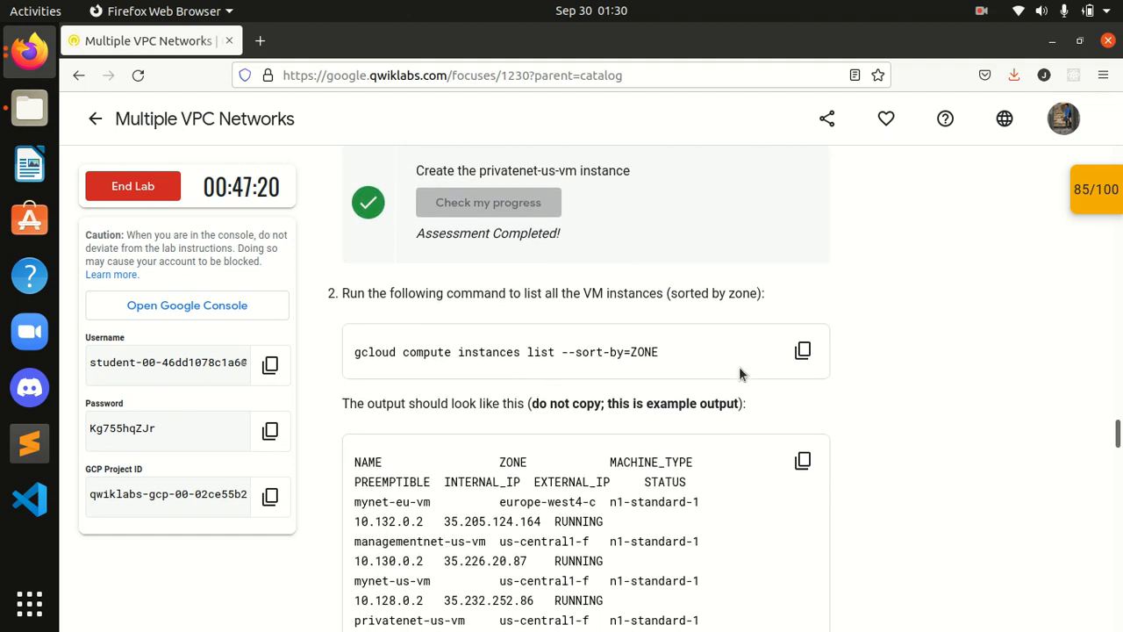
{"action": "left_click", "coordinate": [803, 351]}
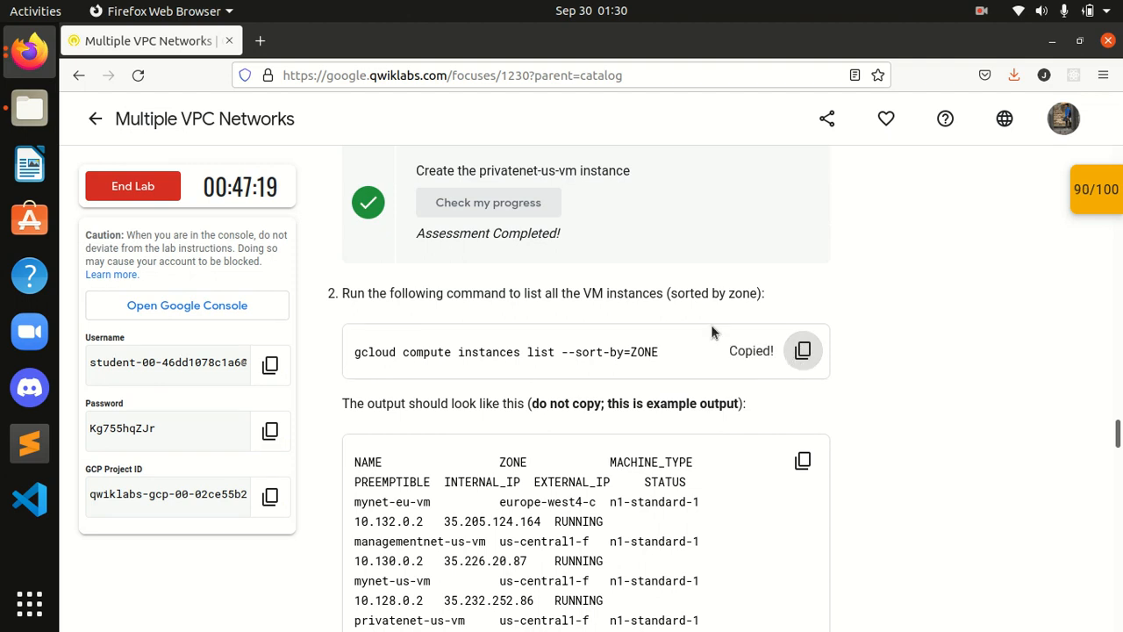
{"action": "left_click", "coordinate": [29, 51]}
{"action": "left_click", "coordinate": [230, 348]}
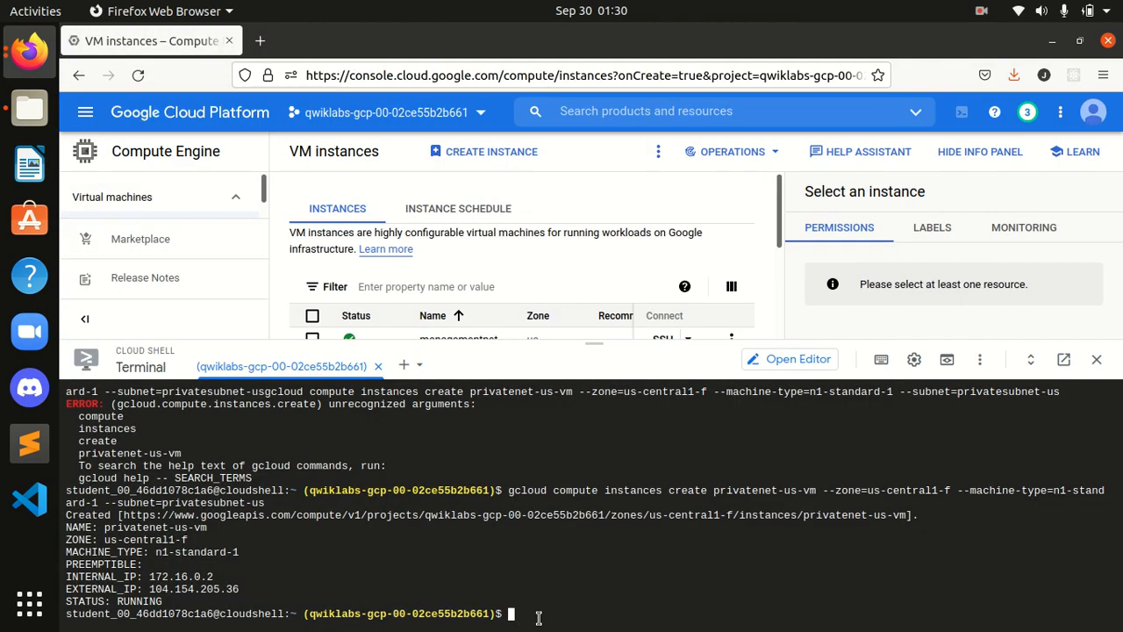
{"action": "key", "text": "ctrl+v"}
{"action": "key", "text": "Return"}
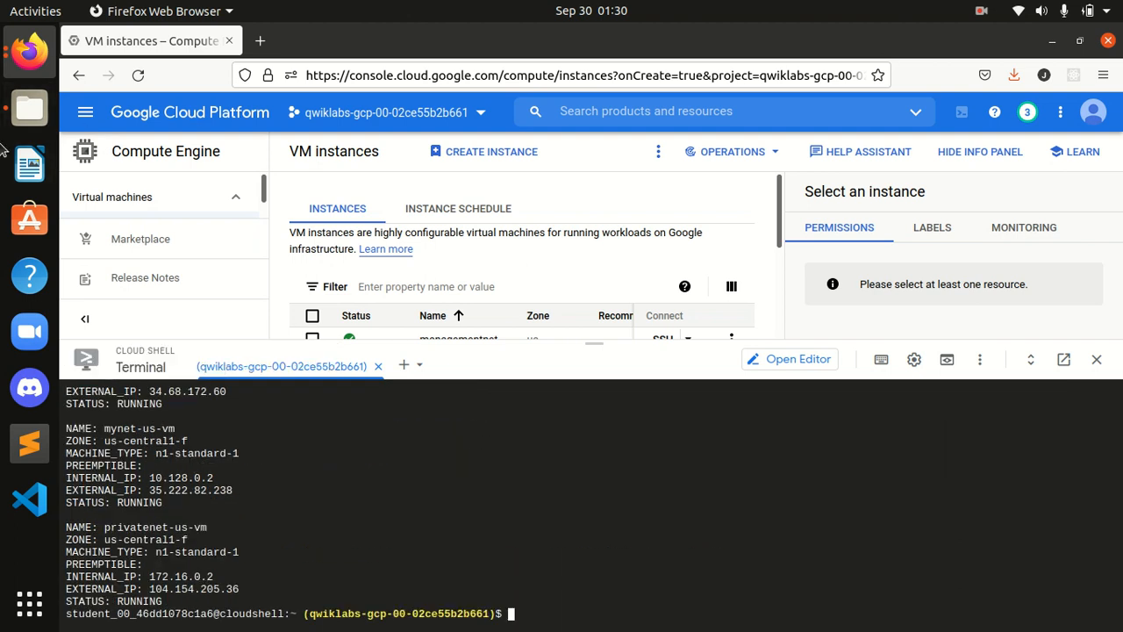
Read the lab's steps on viewing instances in the console and look through the VM instances list.
{"action": "left_click", "coordinate": [29, 51]}
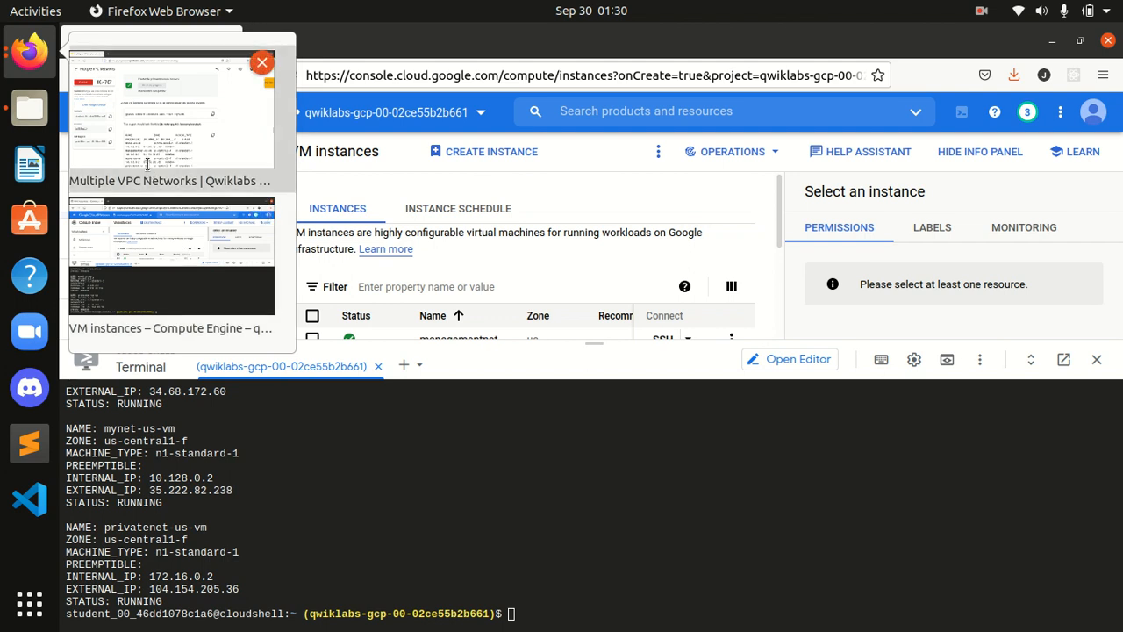
{"action": "left_click", "coordinate": [171, 114]}
{"action": "scroll", "coordinate": [546, 450], "scroll_direction": "down", "scroll_amount": 5}
{"action": "scroll", "coordinate": [546, 450], "scroll_direction": "down", "scroll_amount": 2}
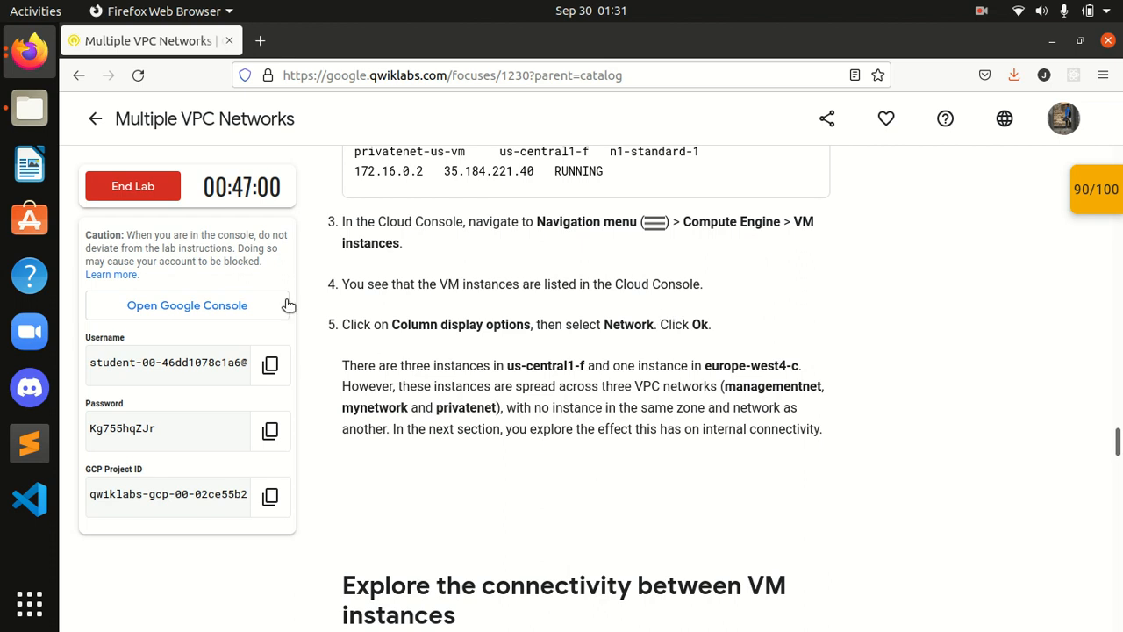
{"action": "left_click", "coordinate": [27, 59]}
{"action": "left_click", "coordinate": [138, 289]}
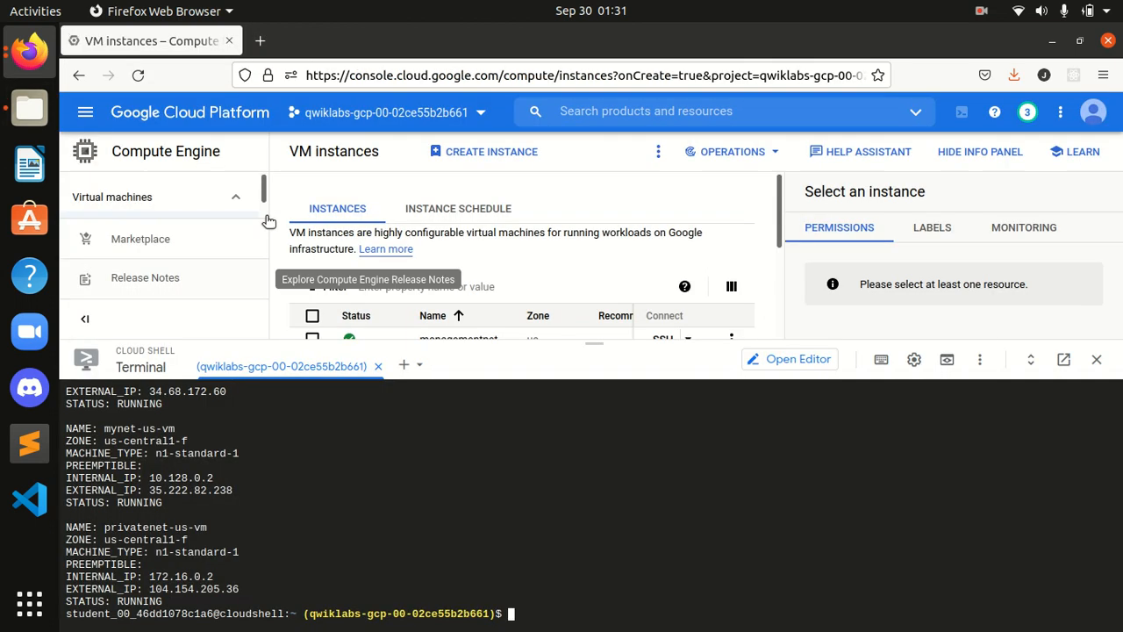
{"action": "scroll", "coordinate": [776, 325], "scroll_direction": "down", "scroll_amount": 3}
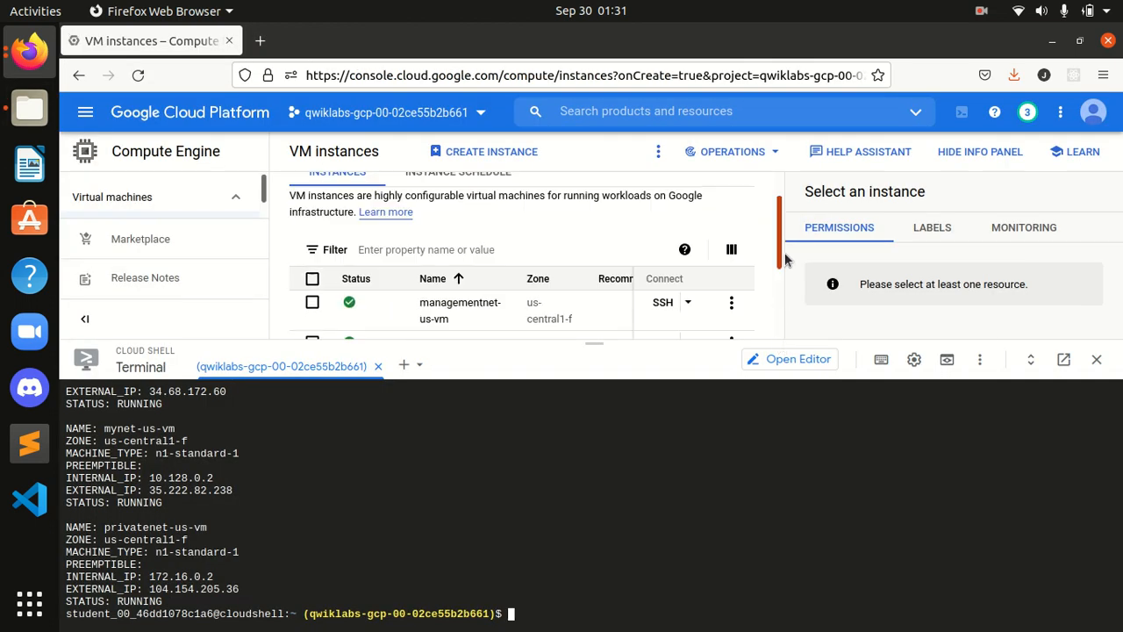
{"action": "scroll", "coordinate": [777, 316], "scroll_direction": "up", "scroll_amount": 3}
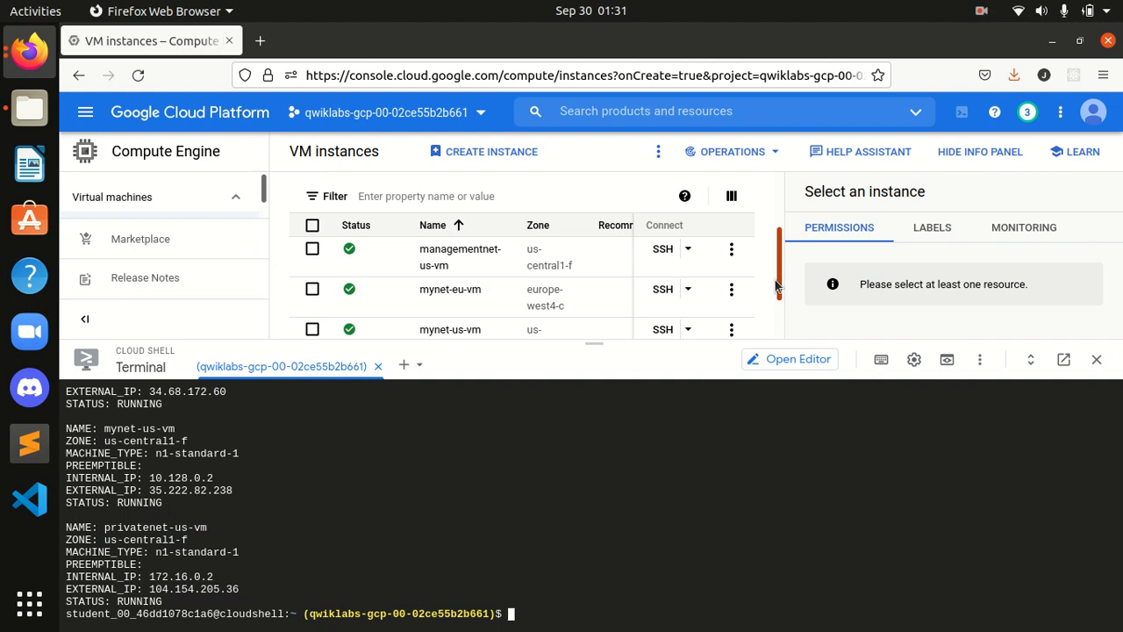
Return to the lab page and review the scores of all lab checkpoints.
{"action": "left_click", "coordinate": [29, 53]}
{"action": "left_click", "coordinate": [99, 149]}
{"action": "scroll", "coordinate": [626, 399], "scroll_direction": "down", "scroll_amount": 5}
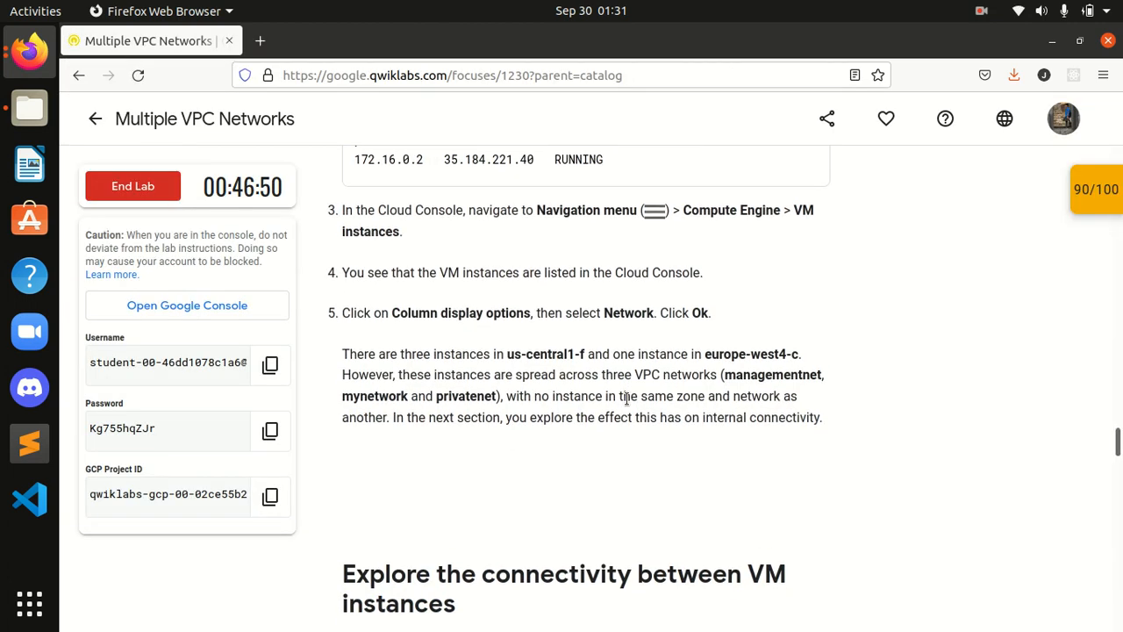
{"action": "scroll", "coordinate": [626, 402], "scroll_direction": "down", "scroll_amount": 2}
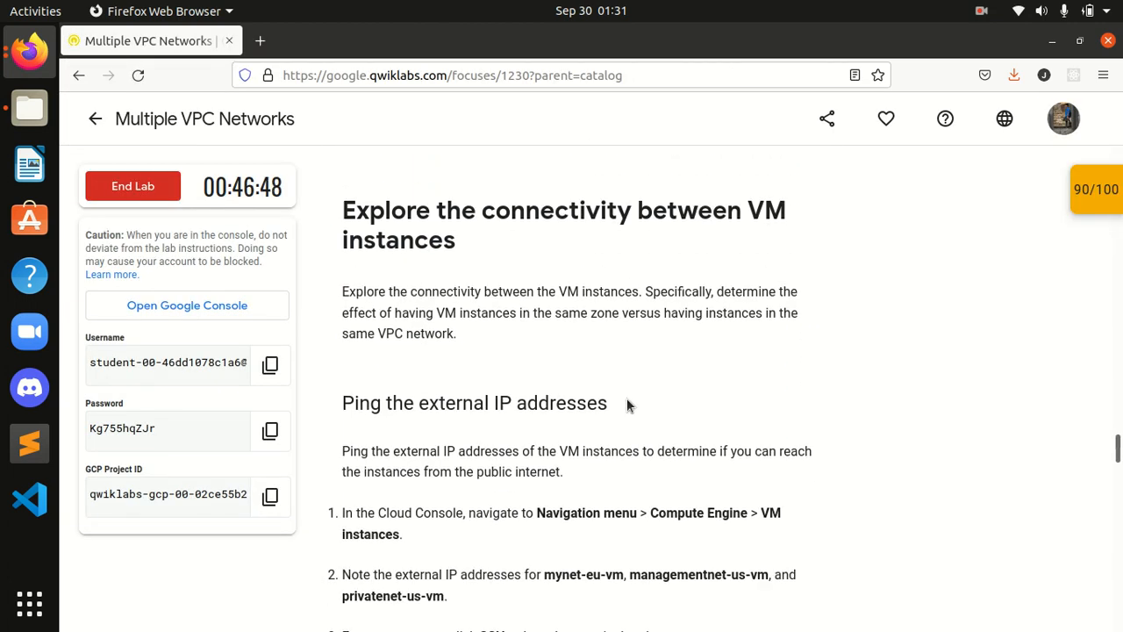
{"action": "left_click", "coordinate": [1111, 197]}
{"action": "scroll", "coordinate": [1029, 279], "scroll_direction": "down", "scroll_amount": 3}
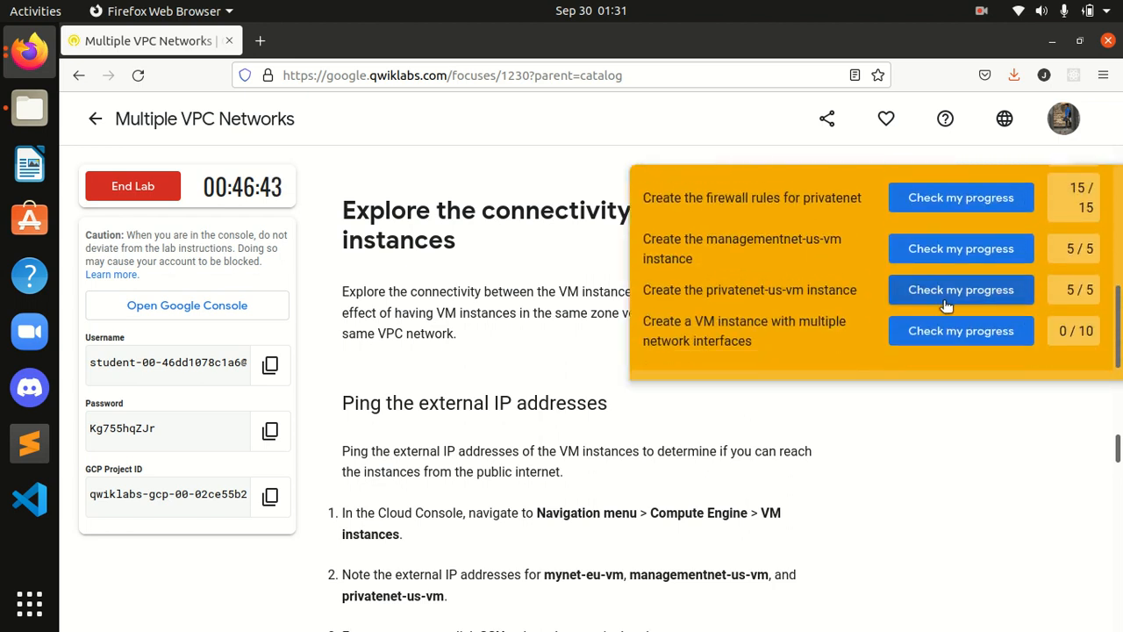
{"action": "scroll", "coordinate": [1069, 275], "scroll_direction": "up", "scroll_amount": 5}
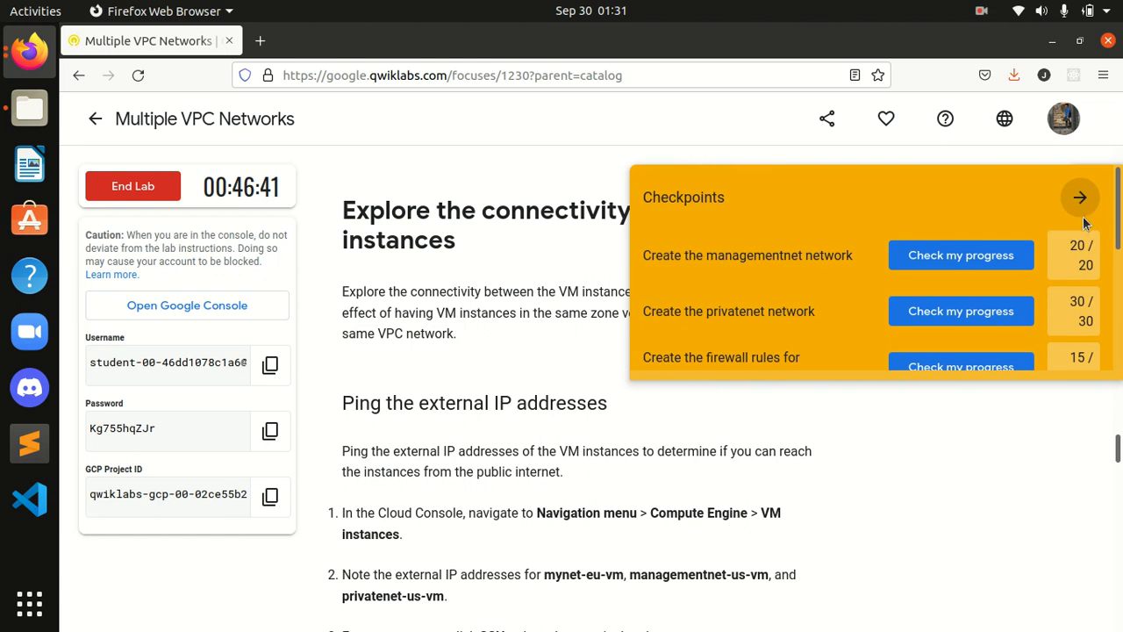
{"action": "left_click", "coordinate": [1080, 199]}
Read the lab's section on exploring connectivity between VM instances by pinging their external and internal IP addresses.
{"action": "scroll", "coordinate": [618, 414], "scroll_direction": "down", "scroll_amount": 2}
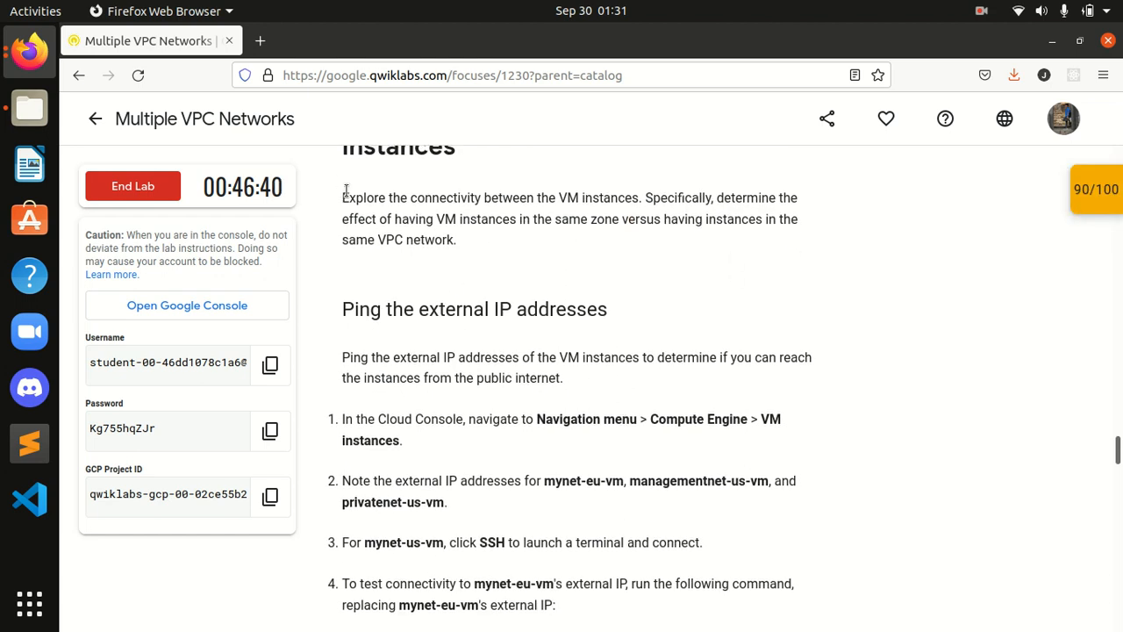
{"action": "left_click_drag", "start_coordinate": [341, 197], "coordinate": [492, 258]}
{"action": "left_click", "coordinate": [491, 258]}
{"action": "scroll", "coordinate": [425, 327], "scroll_direction": "down", "scroll_amount": 4}
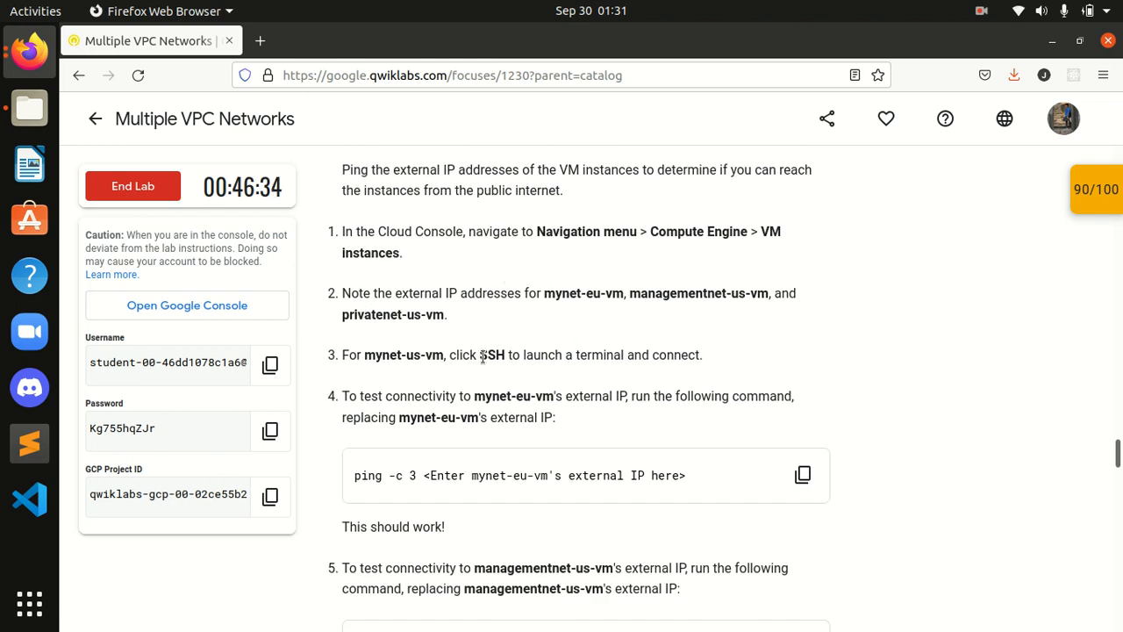
{"action": "scroll", "coordinate": [482, 356], "scroll_direction": "down", "scroll_amount": 2}
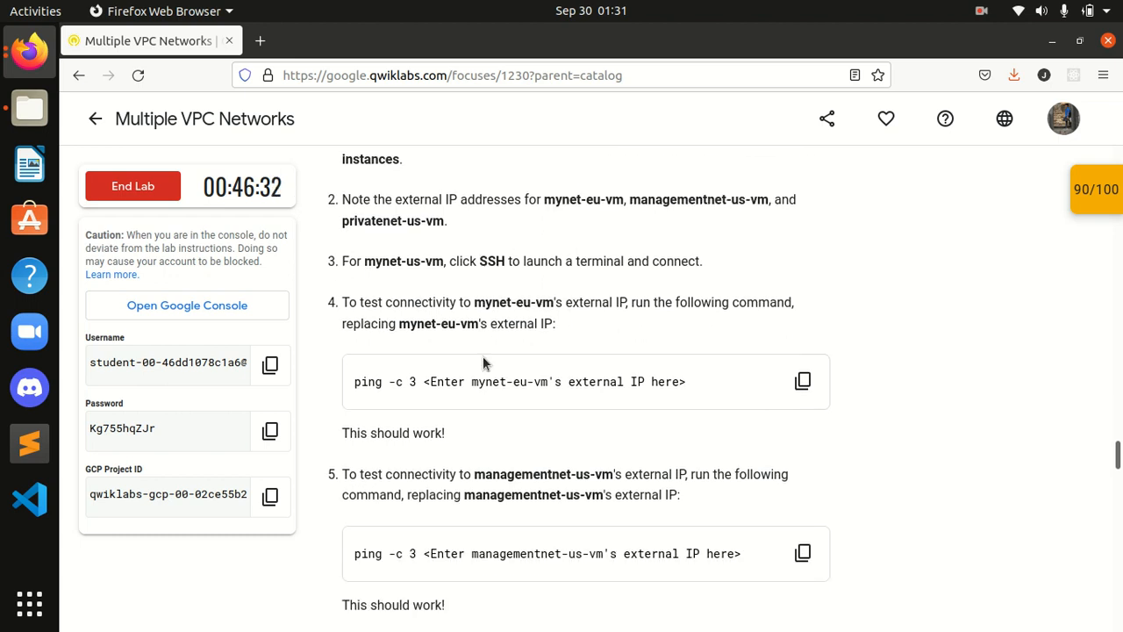
{"action": "scroll", "coordinate": [482, 363], "scroll_direction": "down", "scroll_amount": 2}
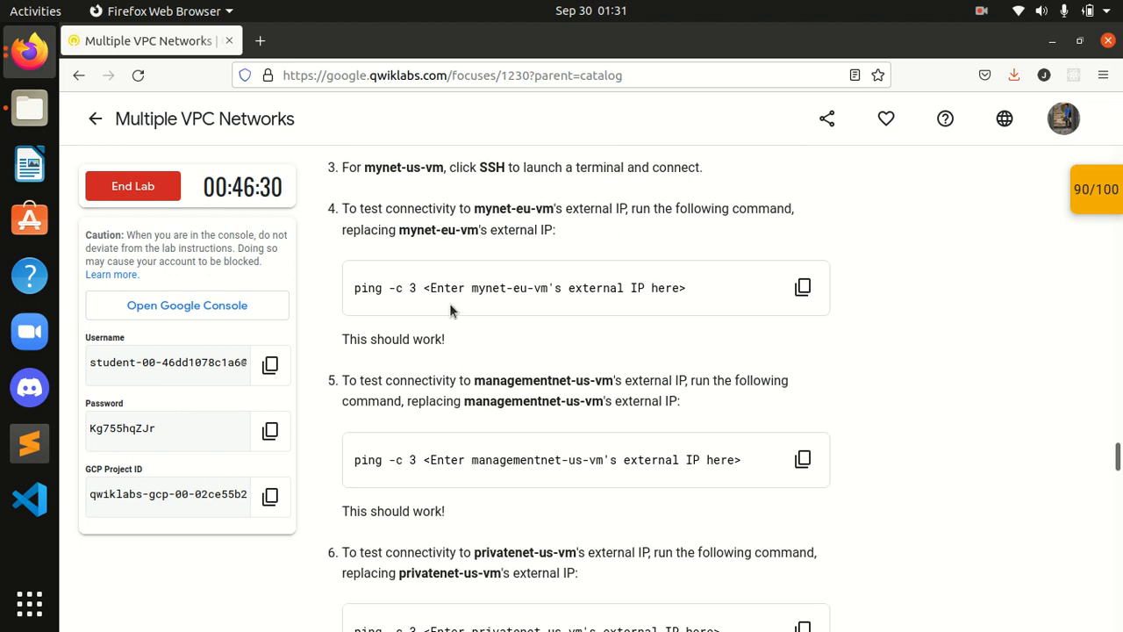
{"action": "scroll", "coordinate": [449, 303], "scroll_direction": "down", "scroll_amount": 2}
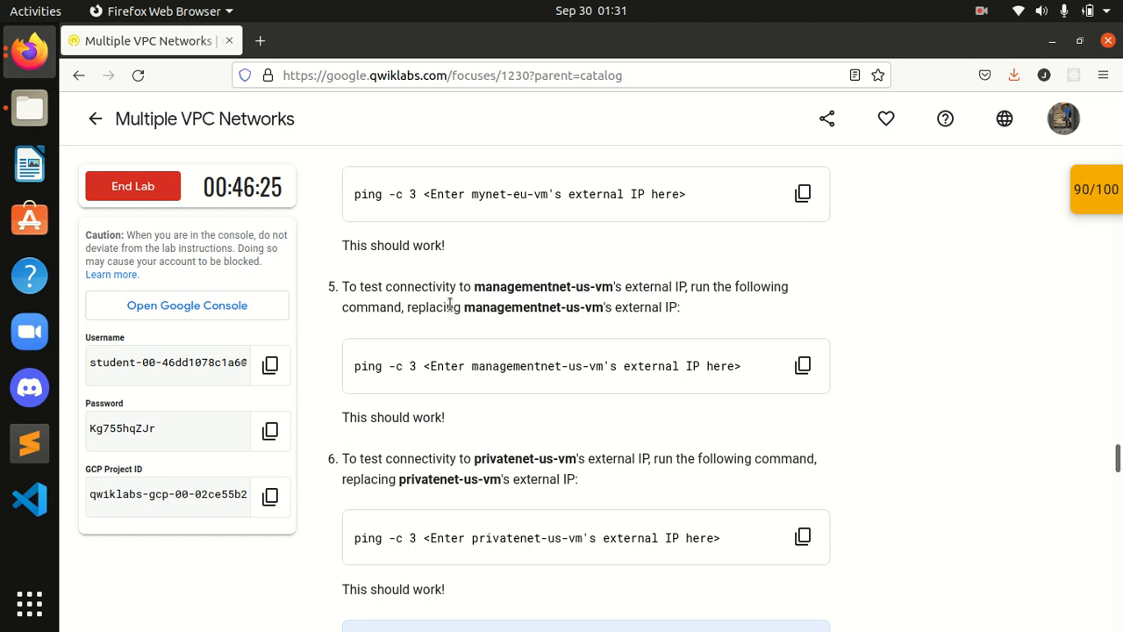
{"action": "scroll", "coordinate": [450, 303], "scroll_direction": "down", "scroll_amount": 6}
{"action": "scroll", "coordinate": [449, 303], "scroll_direction": "down", "scroll_amount": 4}
{"action": "scroll", "coordinate": [450, 307], "scroll_direction": "down", "scroll_amount": 2}
{"action": "scroll", "coordinate": [450, 311], "scroll_direction": "down", "scroll_amount": 2}
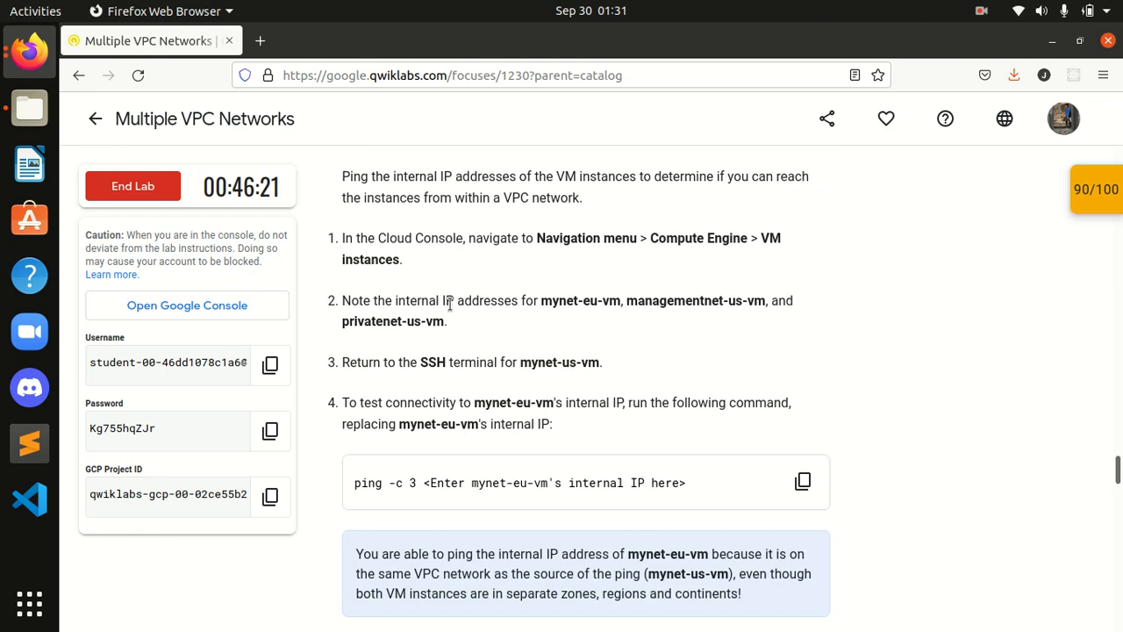
{"action": "scroll", "coordinate": [450, 303], "scroll_direction": "down", "scroll_amount": 10}
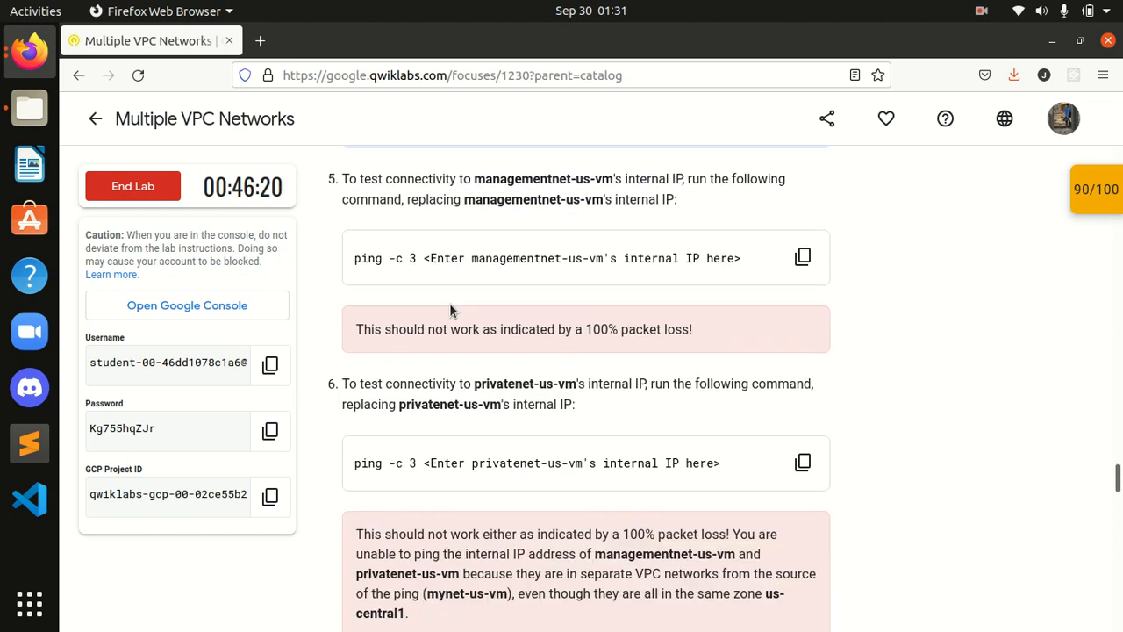
{"action": "scroll", "coordinate": [449, 302], "scroll_direction": "down", "scroll_amount": 10}
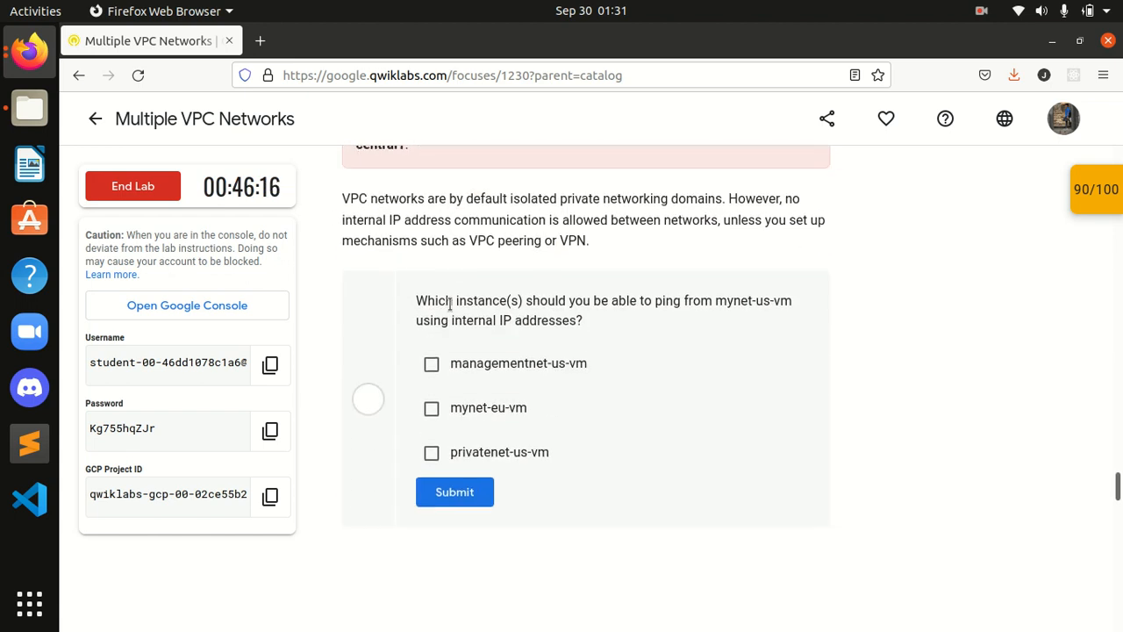
Try answering the internal IP ping question with managementnet-us-vm, mynet-eu-vm and privatenet-us-vm all selected.
{"action": "scroll", "coordinate": [450, 303], "scroll_direction": "down", "scroll_amount": 2}
{"action": "left_click", "coordinate": [431, 272]}
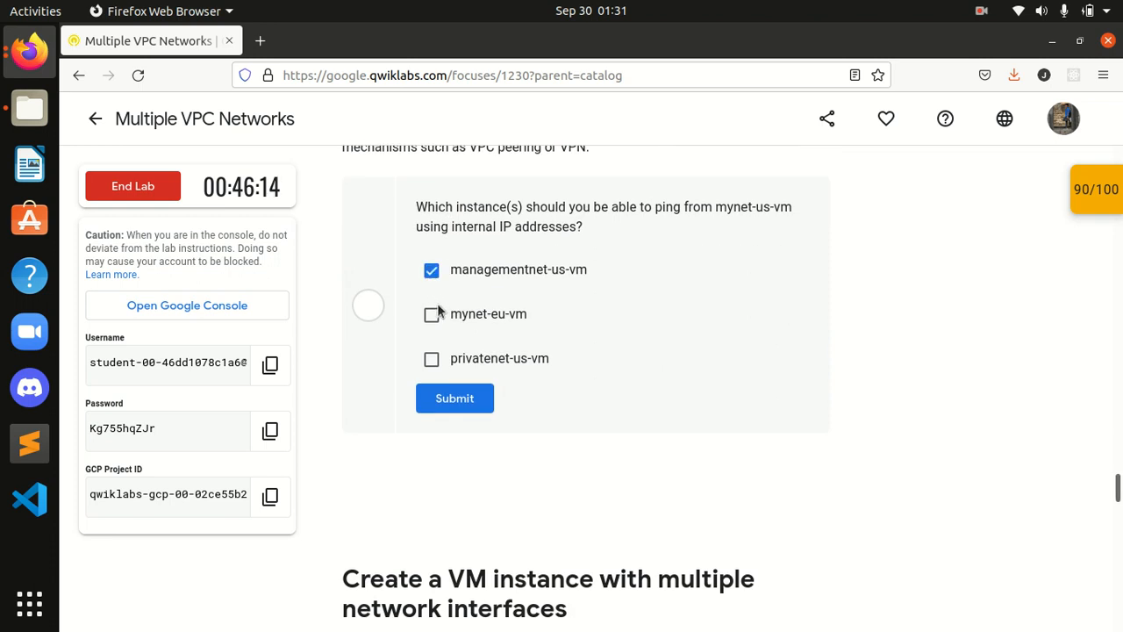
{"action": "left_click", "coordinate": [433, 316]}
{"action": "left_click", "coordinate": [431, 359]}
{"action": "left_click", "coordinate": [445, 400]}
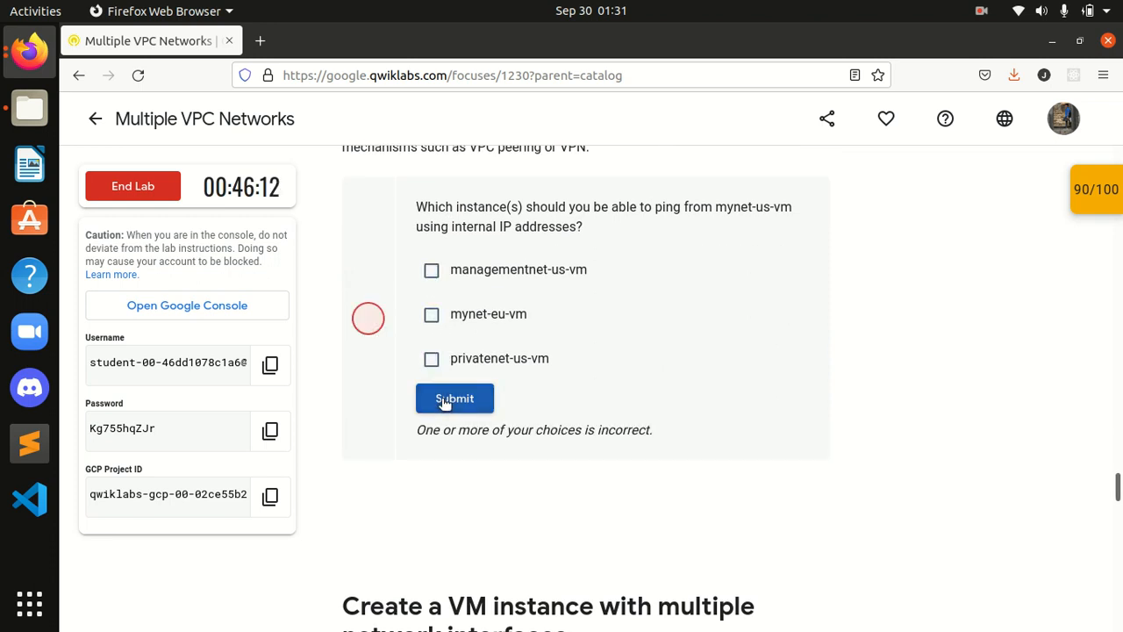
Try answering the internal IP ping question with mynet-eu-vm and privatenet-us-vm selected.
{"action": "left_click", "coordinate": [431, 359]}
{"action": "left_click", "coordinate": [431, 314]}
{"action": "left_click", "coordinate": [450, 397]}
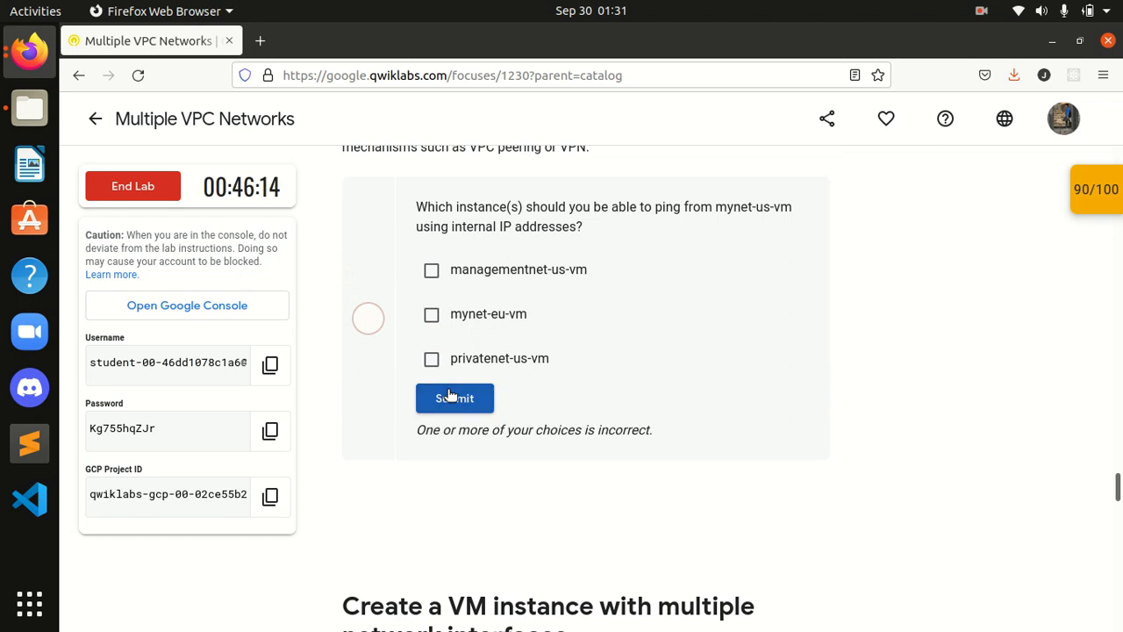
Reread the internal IP ping instructions and submit mynet-eu-vm alone as the answer to the ping question.
{"action": "scroll", "coordinate": [840, 395], "scroll_direction": "up", "scroll_amount": 10}
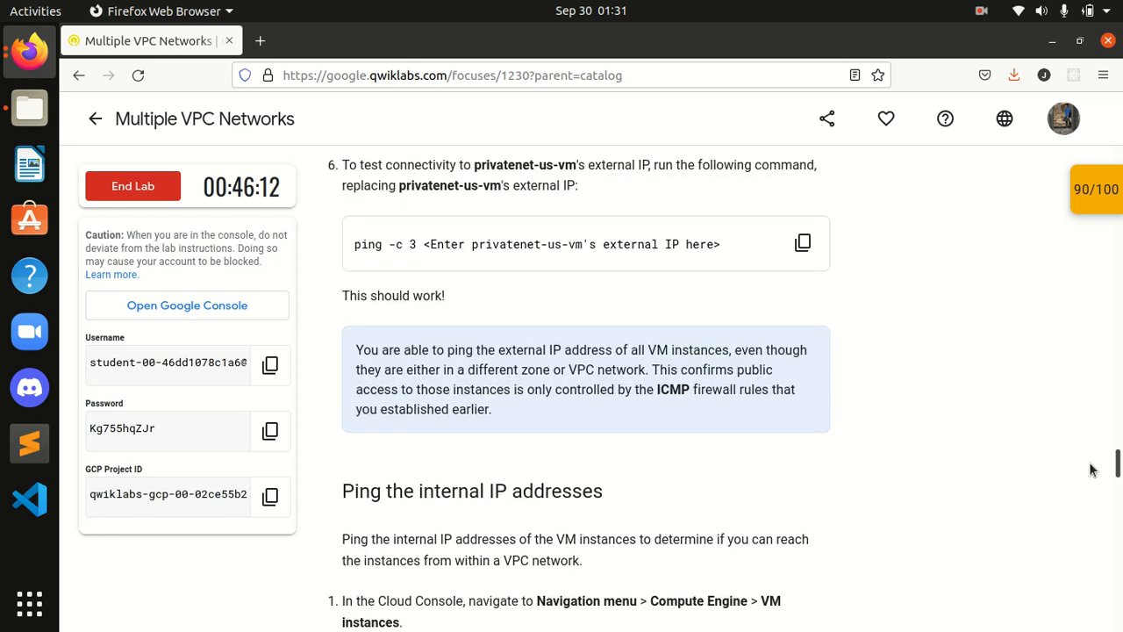
{"action": "scroll", "coordinate": [1019, 452], "scroll_direction": "down", "scroll_amount": 5}
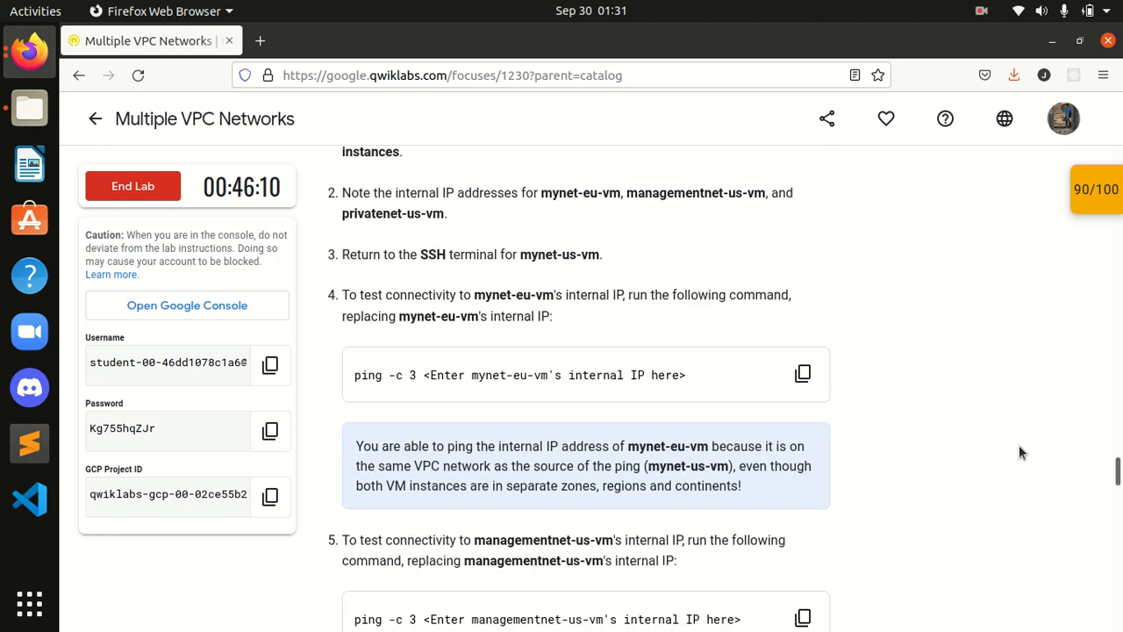
{"action": "scroll", "coordinate": [1019, 448], "scroll_direction": "down", "scroll_amount": 10}
{"action": "scroll", "coordinate": [1019, 452], "scroll_direction": "down", "scroll_amount": 3}
{"action": "left_click", "coordinate": [432, 490]}
{"action": "left_click", "coordinate": [449, 575]}
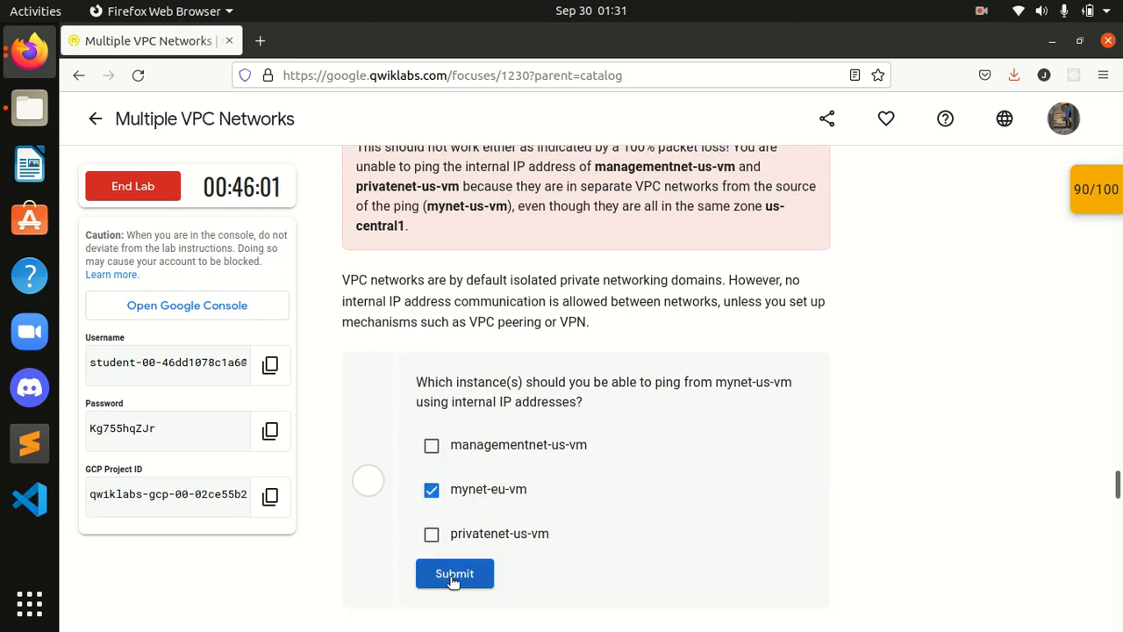
Read the lab's instructions and property values for creating vm-appliance with multiple network interfaces, and return to the console's VM instances page.
{"action": "scroll", "coordinate": [946, 494], "scroll_direction": "down", "scroll_amount": 2}
{"action": "scroll", "coordinate": [944, 494], "scroll_direction": "down", "scroll_amount": 10}
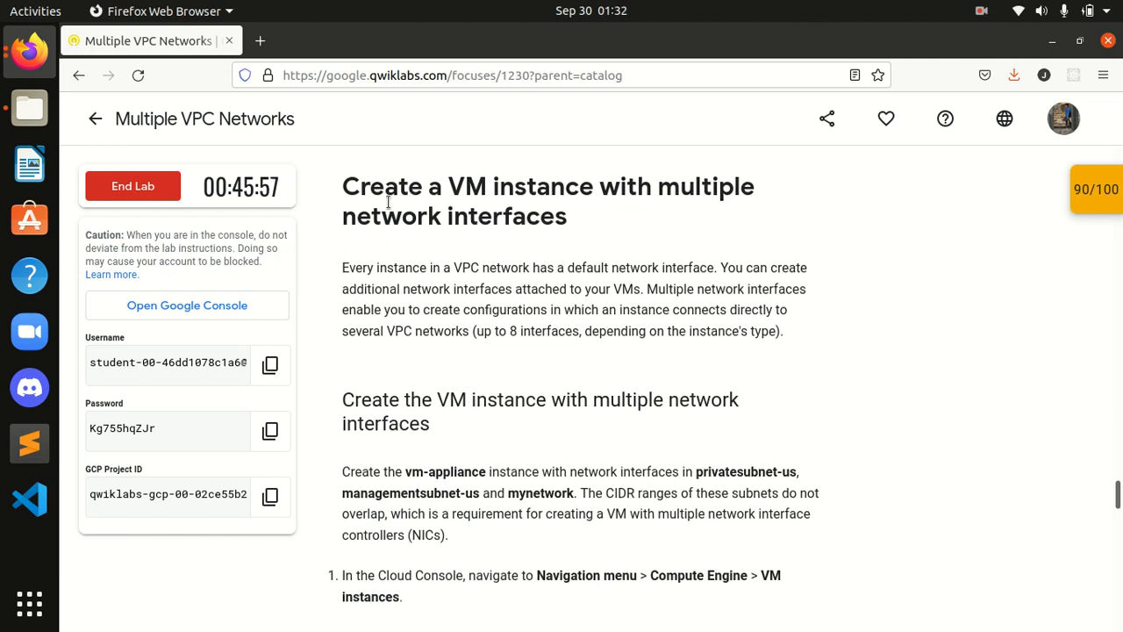
{"action": "left_click_drag", "start_coordinate": [348, 193], "coordinate": [574, 220]}
{"action": "left_click", "coordinate": [578, 261]}
{"action": "scroll", "coordinate": [577, 260], "scroll_direction": "down", "scroll_amount": 4}
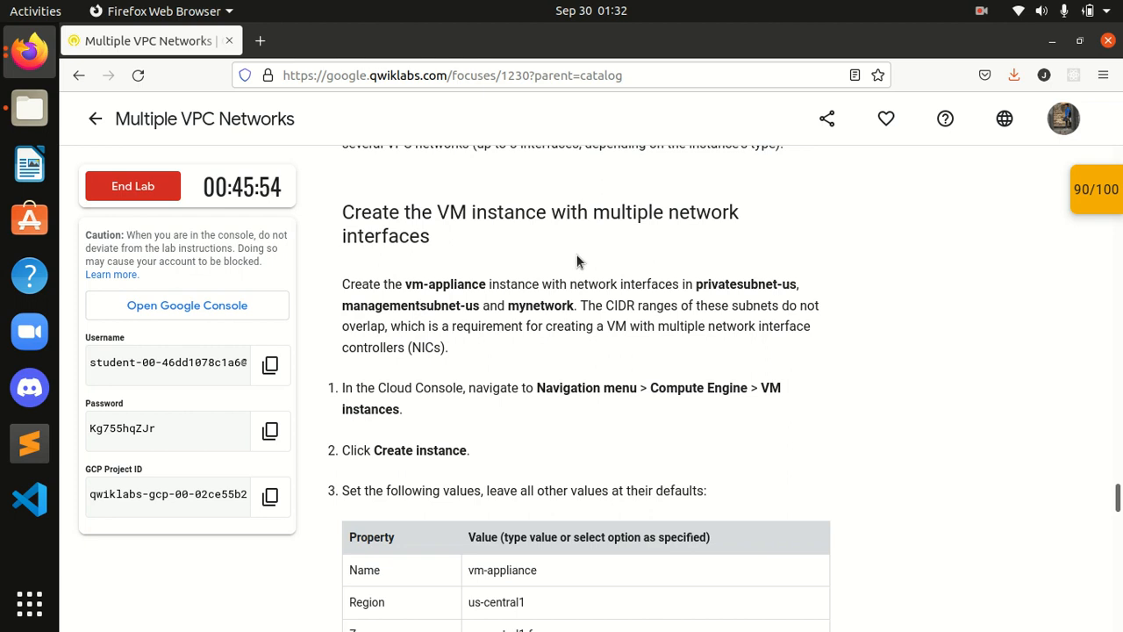
{"action": "scroll", "coordinate": [578, 260], "scroll_direction": "down", "scroll_amount": 2}
{"action": "scroll", "coordinate": [577, 261], "scroll_direction": "up", "scroll_amount": 2}
{"action": "scroll", "coordinate": [578, 260], "scroll_direction": "down", "scroll_amount": 2}
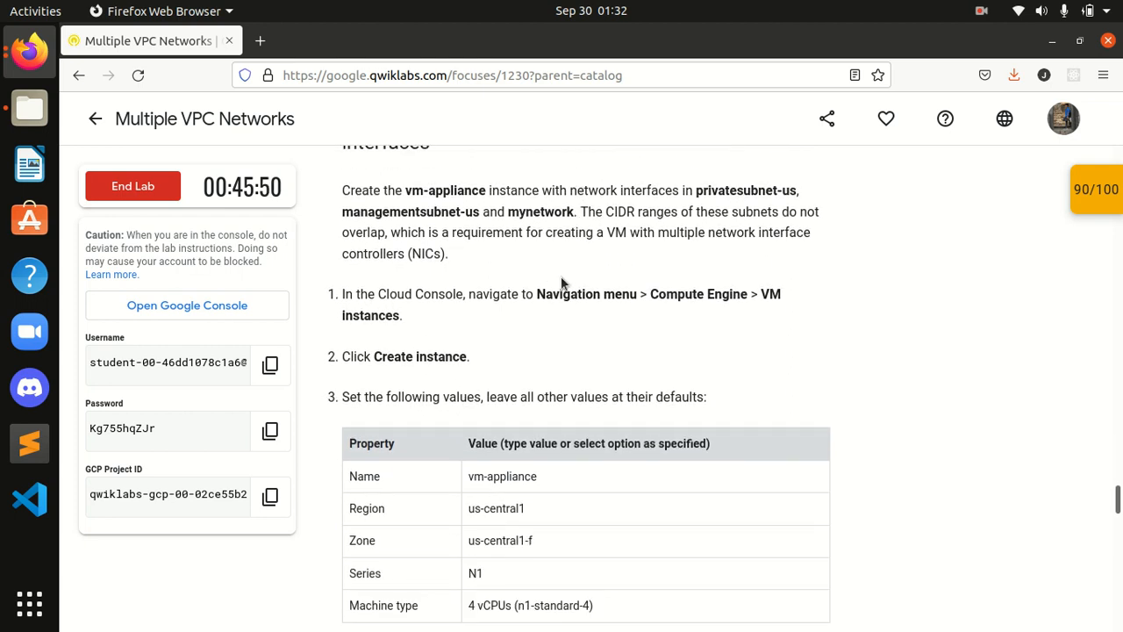
{"action": "left_click_drag", "start_coordinate": [343, 190], "coordinate": [563, 259]}
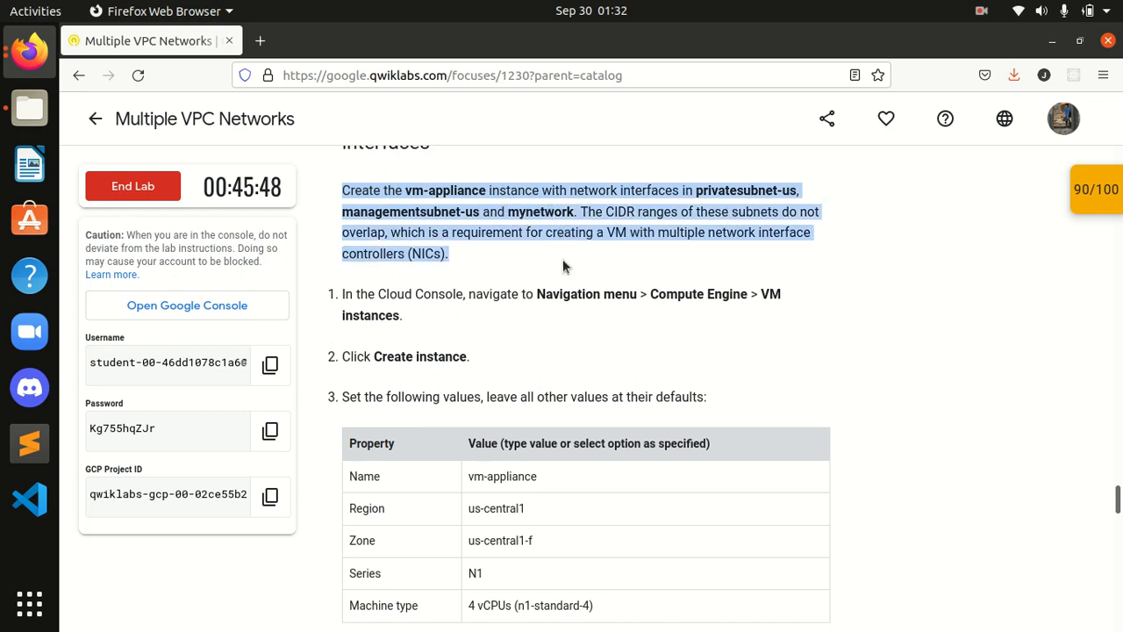
{"action": "scroll", "coordinate": [522, 330], "scroll_direction": "down", "scroll_amount": 2}
{"action": "left_click", "coordinate": [512, 272]}
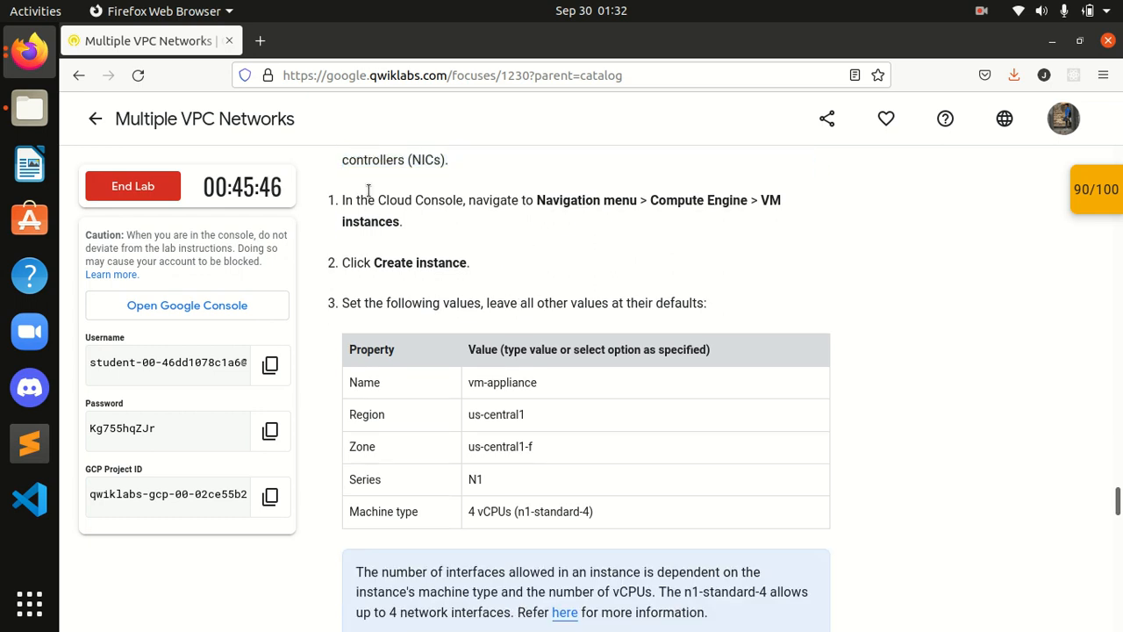
{"action": "left_click", "coordinate": [18, 51]}
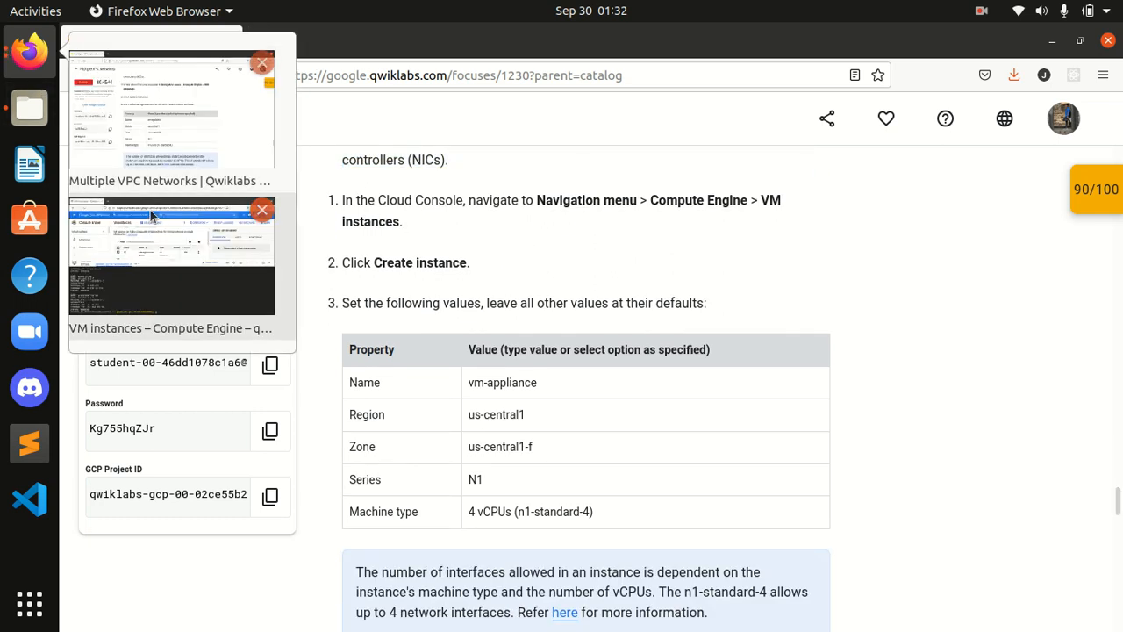
{"action": "left_click", "coordinate": [181, 251]}
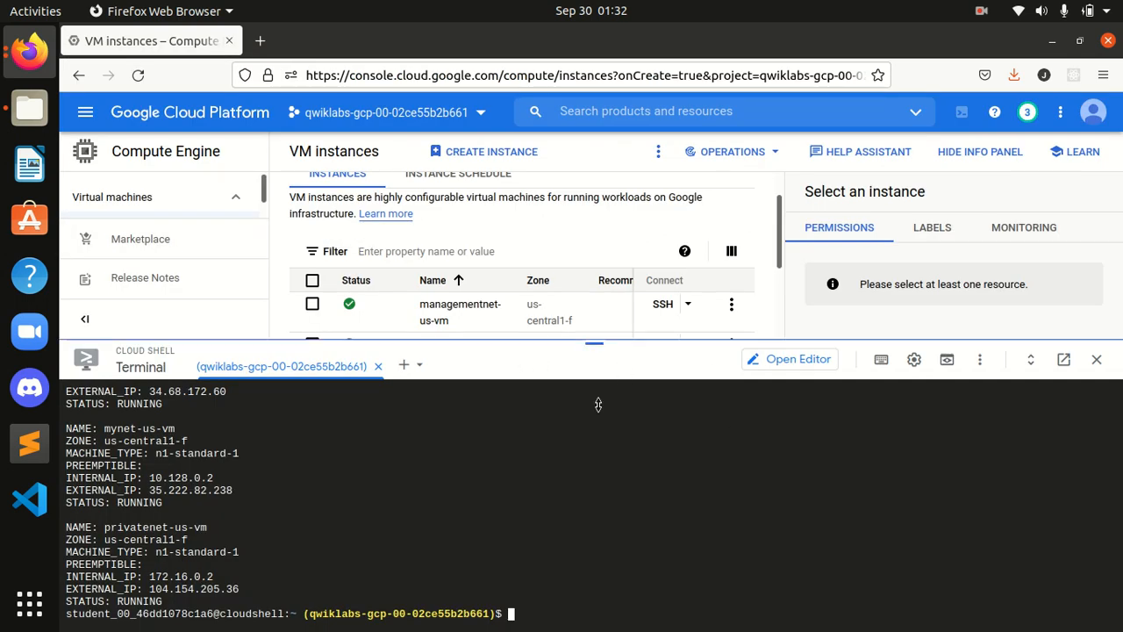
Shrink the Cloud Shell terminal pane and start creating a new VM instance.
{"action": "left_click_drag", "start_coordinate": [596, 339], "coordinate": [616, 612]}
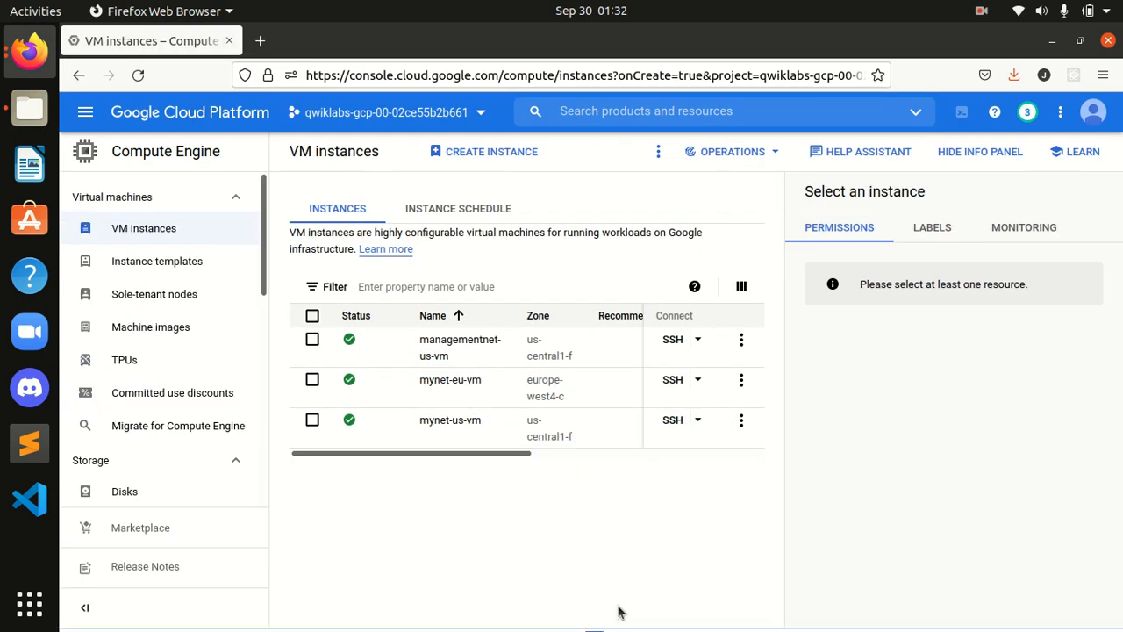
{"action": "left_click", "coordinate": [493, 163]}
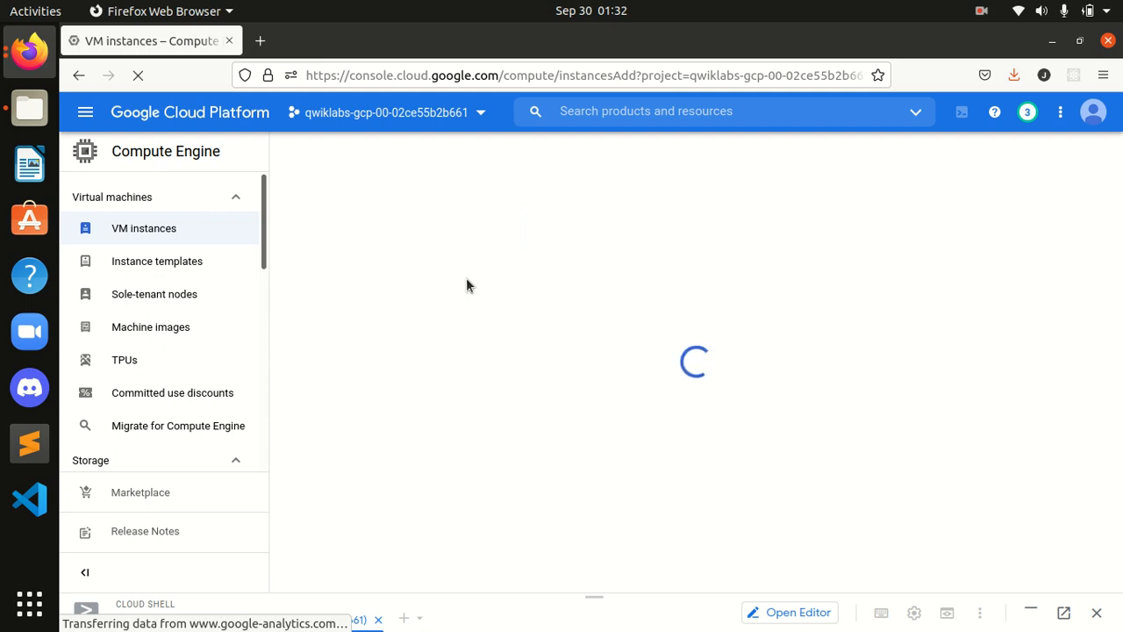
{"action": "left_click", "coordinate": [20, 64]}
{"action": "left_click", "coordinate": [139, 223]}
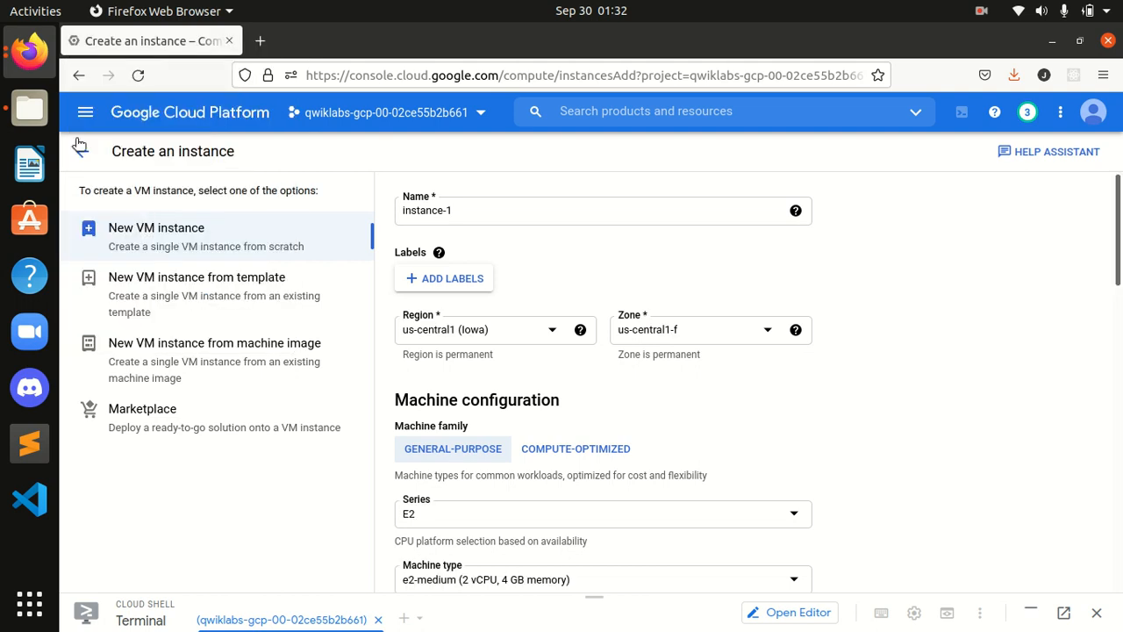
Copy the instance name from the lab's property table and name the new instance vm-appliance.
{"action": "left_click", "coordinate": [29, 51]}
{"action": "left_click", "coordinate": [149, 105]}
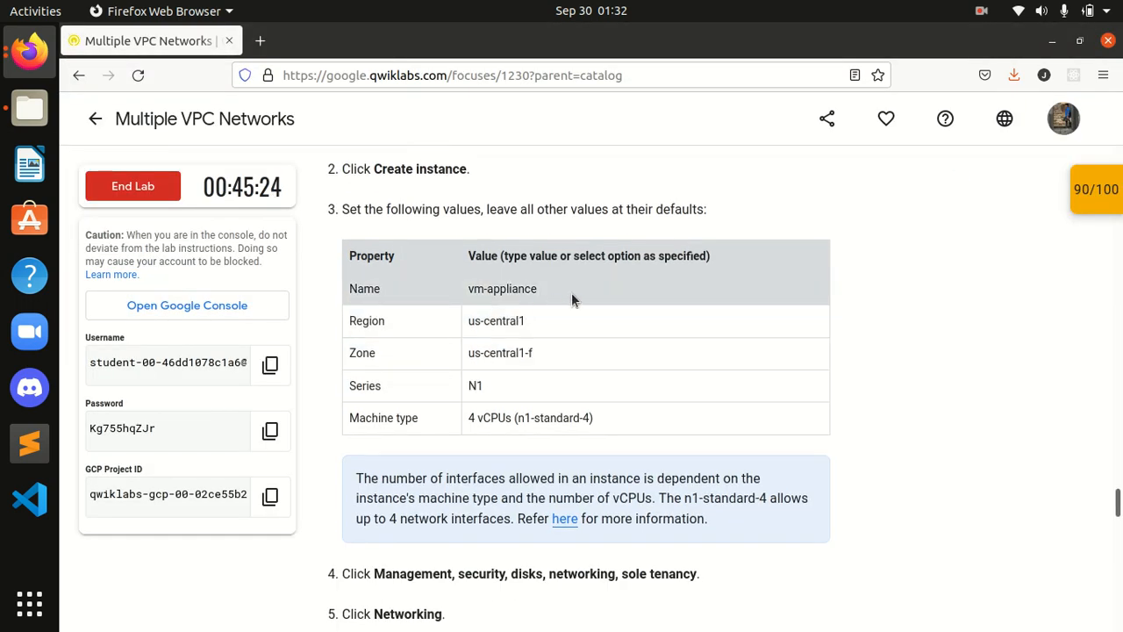
{"action": "left_click_drag", "start_coordinate": [503, 294], "coordinate": [465, 298]}
{"action": "key", "text": "ctrl+c"}
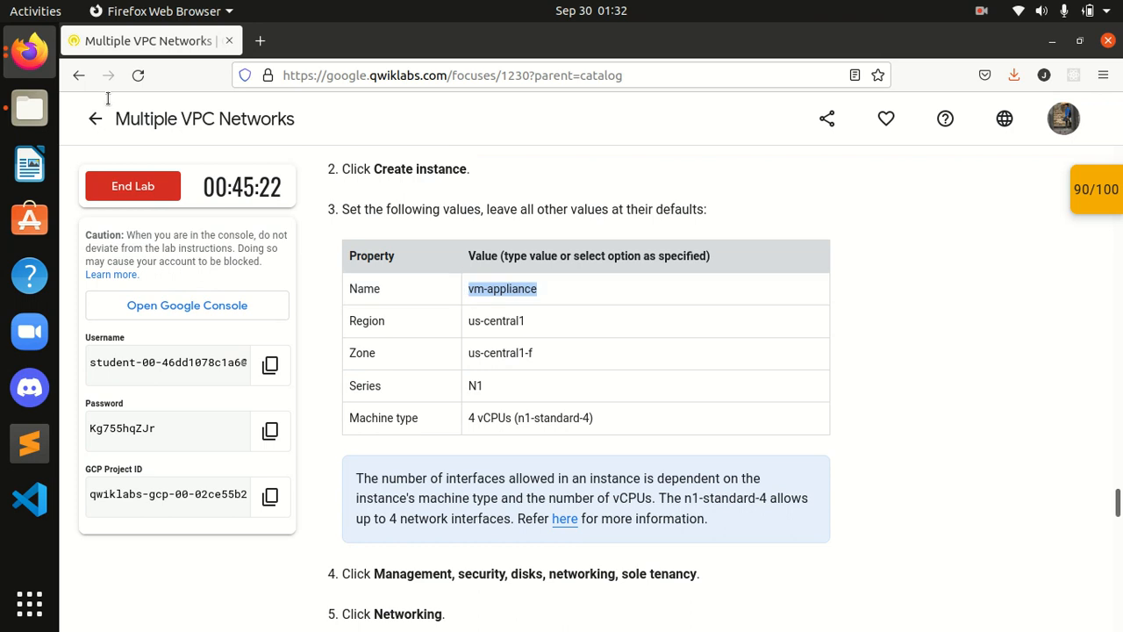
{"action": "left_click", "coordinate": [29, 51]}
{"action": "left_click", "coordinate": [180, 210]}
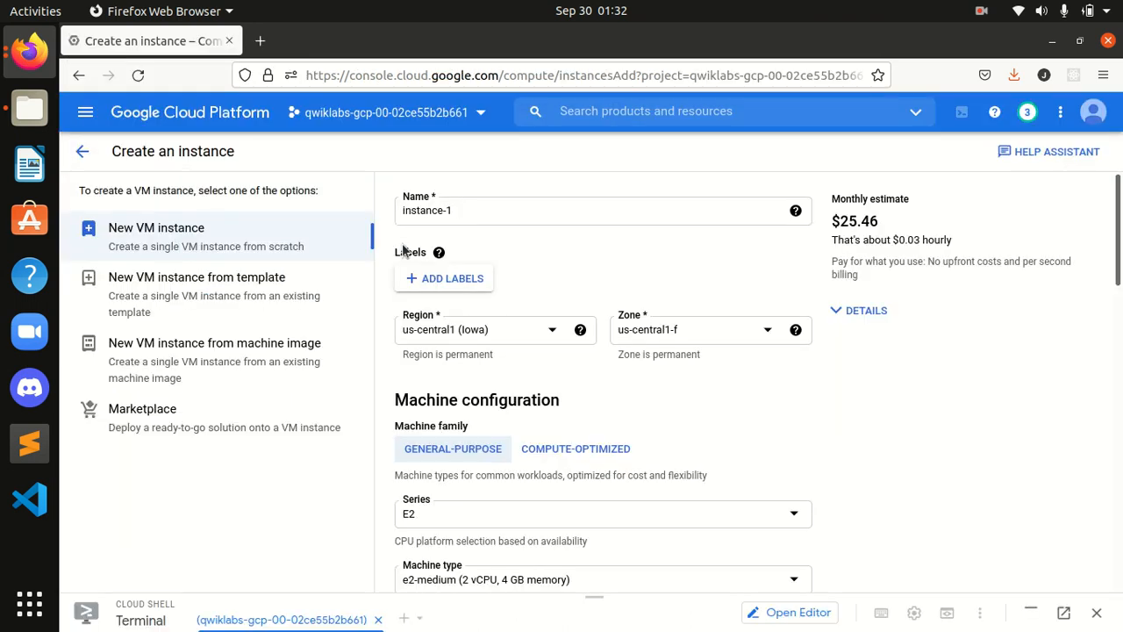
{"action": "left_click_drag", "start_coordinate": [466, 215], "coordinate": [397, 215]}
{"action": "key", "text": "ctrl+v"}
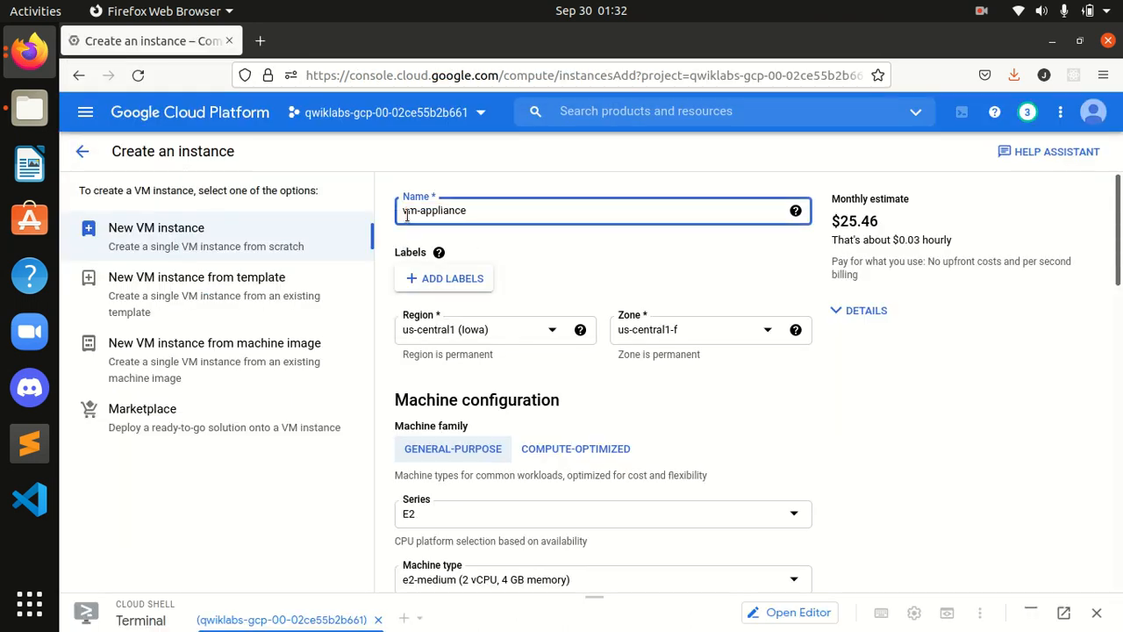
Check the lab's machine values and set the vm-appliance machine series to N1.
{"action": "left_click", "coordinate": [36, 64]}
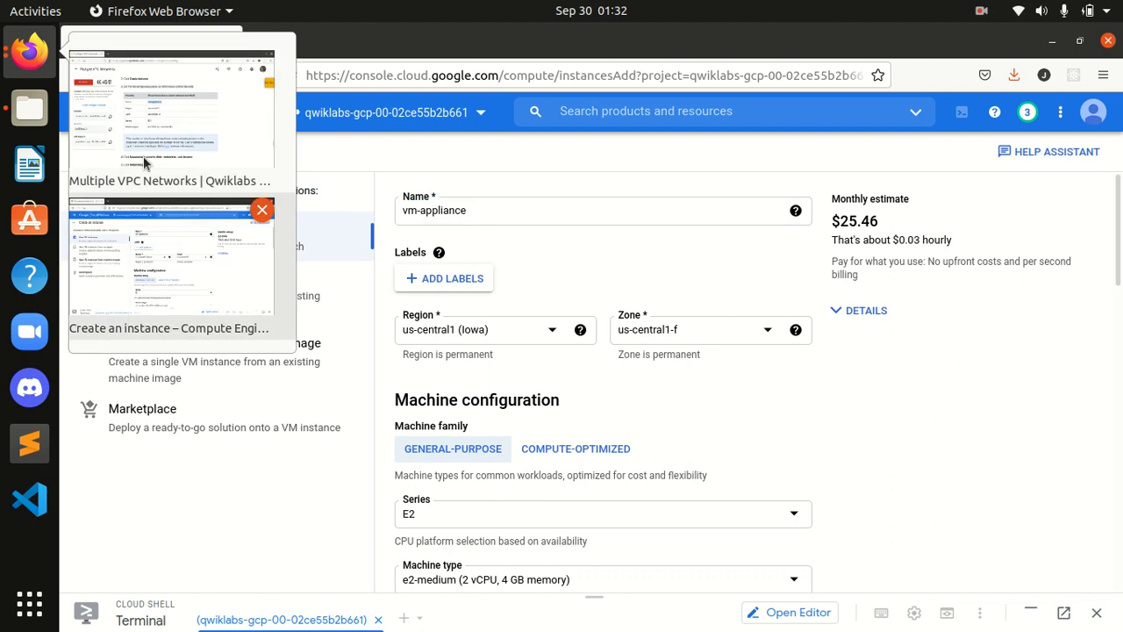
{"action": "left_click", "coordinate": [162, 139]}
{"action": "scroll", "coordinate": [422, 360], "scroll_direction": "down", "scroll_amount": 2}
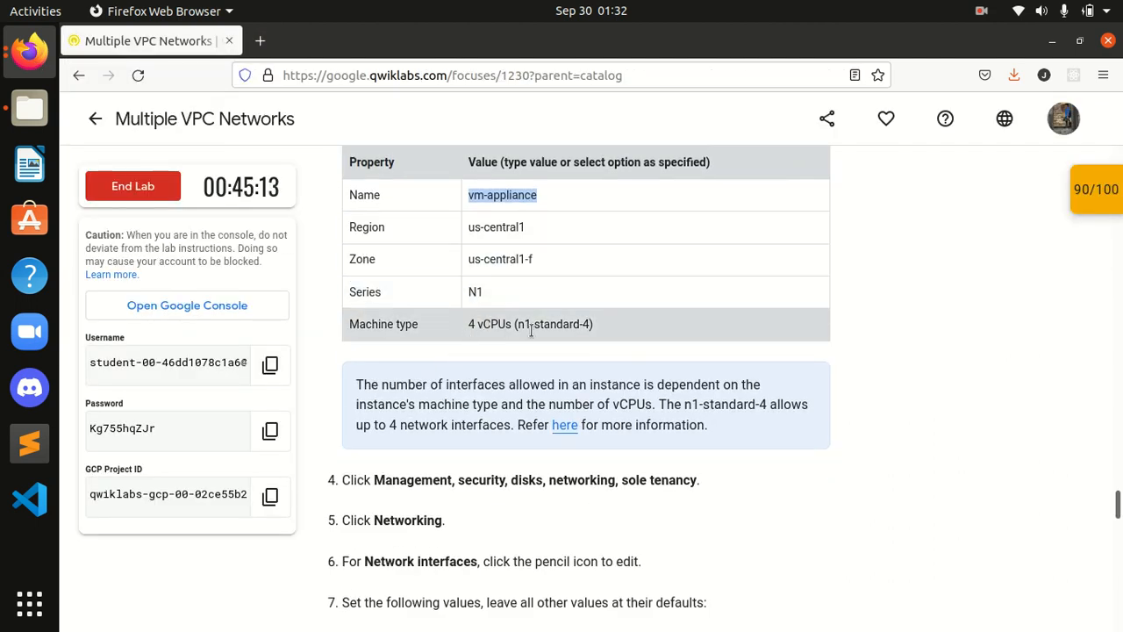
{"action": "left_click", "coordinate": [30, 53]}
{"action": "left_click", "coordinate": [136, 249]}
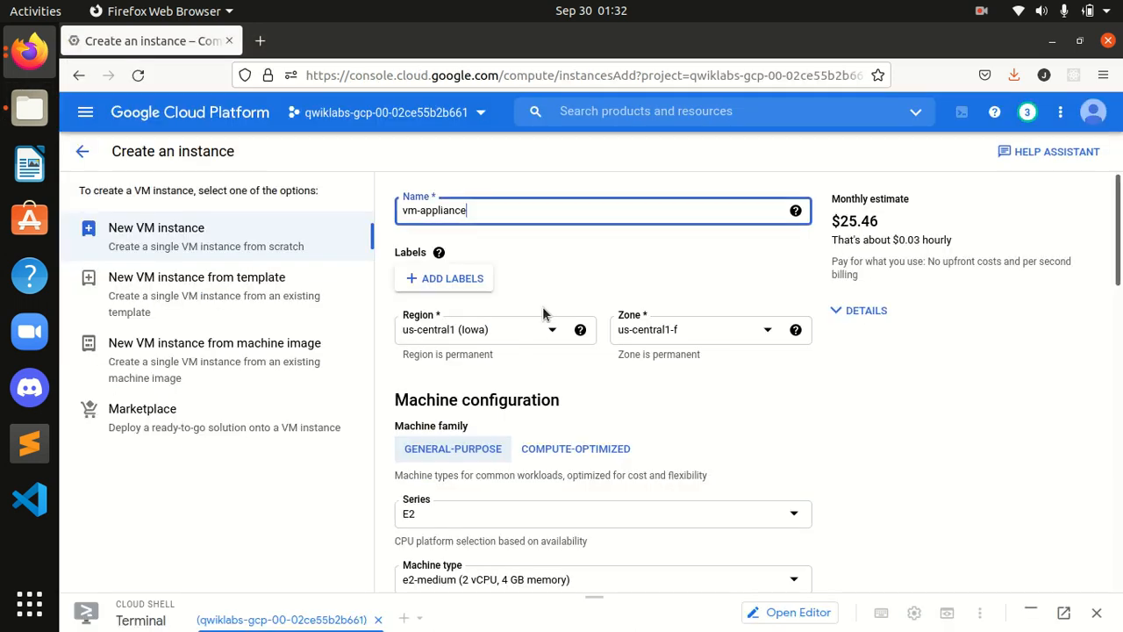
{"action": "scroll", "coordinate": [544, 314], "scroll_direction": "down", "scroll_amount": 2}
{"action": "scroll", "coordinate": [647, 293], "scroll_direction": "down", "scroll_amount": 2}
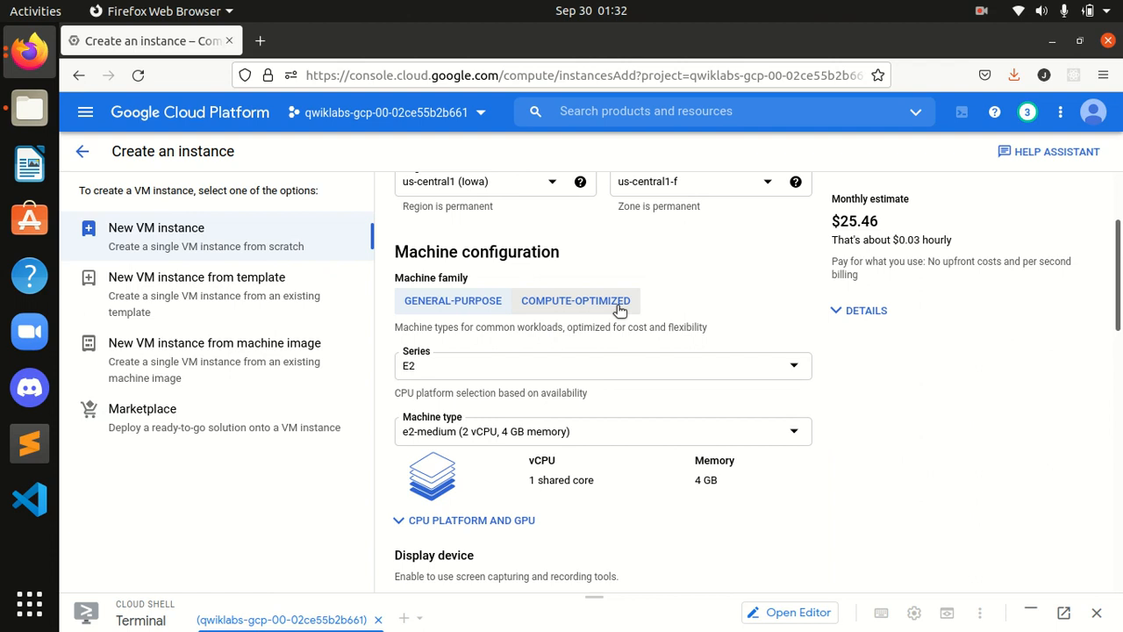
{"action": "left_click", "coordinate": [551, 380]}
{"action": "left_click", "coordinate": [499, 551]}
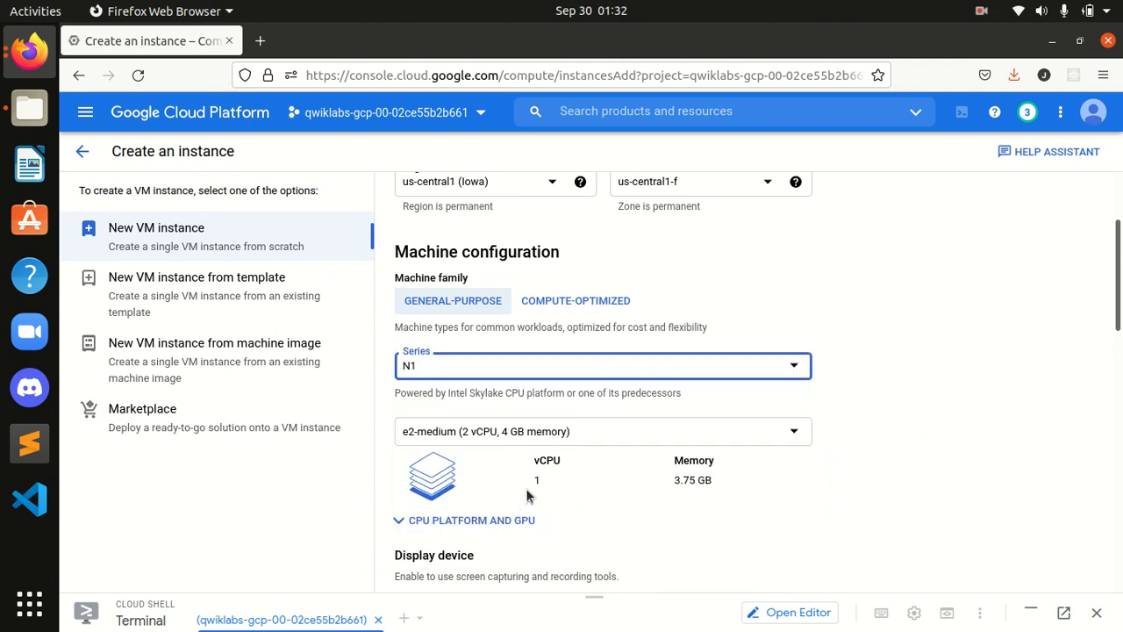
Set the machine type of vm-appliance to n1-standard-4 (4 vCPU, 15 GB memory).
{"action": "scroll", "coordinate": [577, 452], "scroll_direction": "down", "scroll_amount": 2}
{"action": "left_click", "coordinate": [537, 369]}
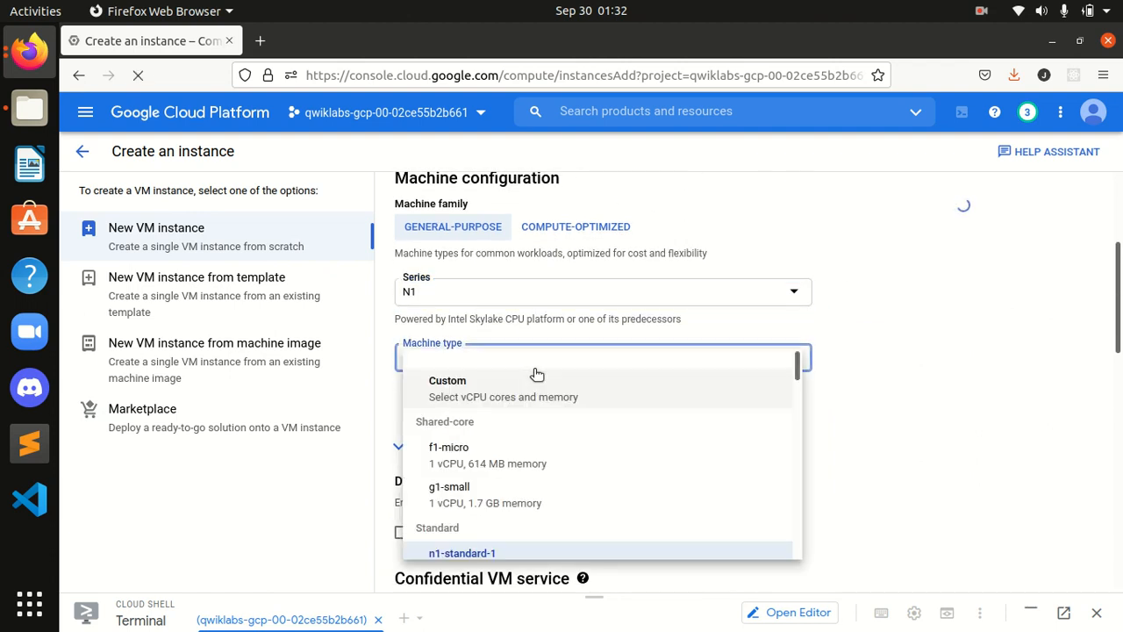
{"action": "scroll", "coordinate": [570, 483], "scroll_direction": "down", "scroll_amount": 3}
{"action": "left_click", "coordinate": [516, 502]}
{"action": "scroll", "coordinate": [948, 432], "scroll_direction": "down", "scroll_amount": 3}
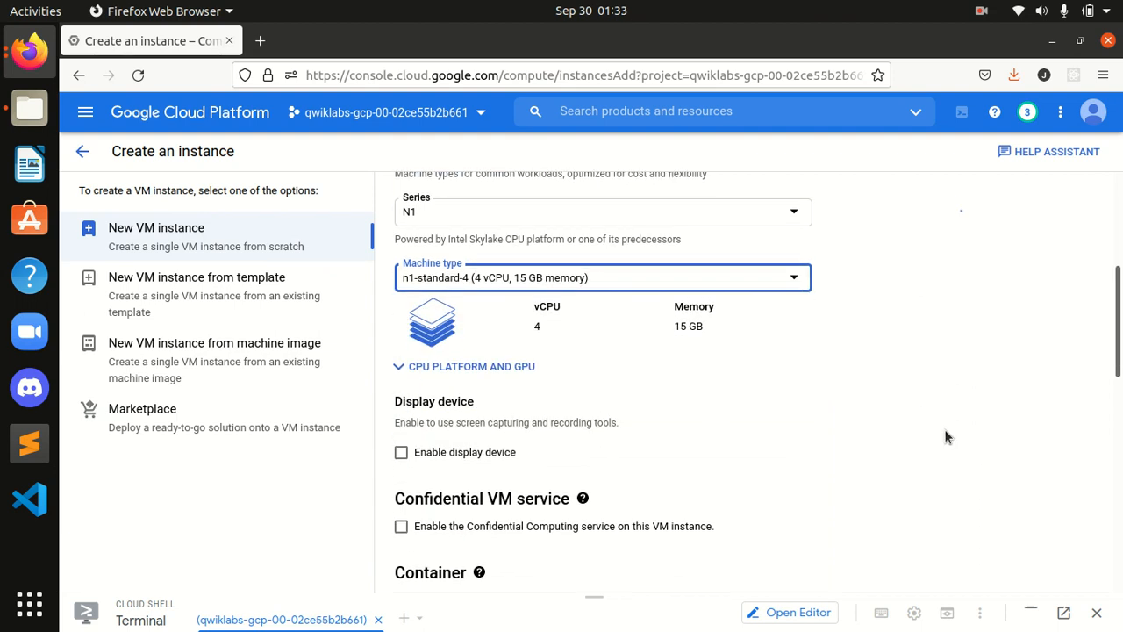
{"action": "scroll", "coordinate": [536, 368], "scroll_direction": "down", "scroll_amount": 2}
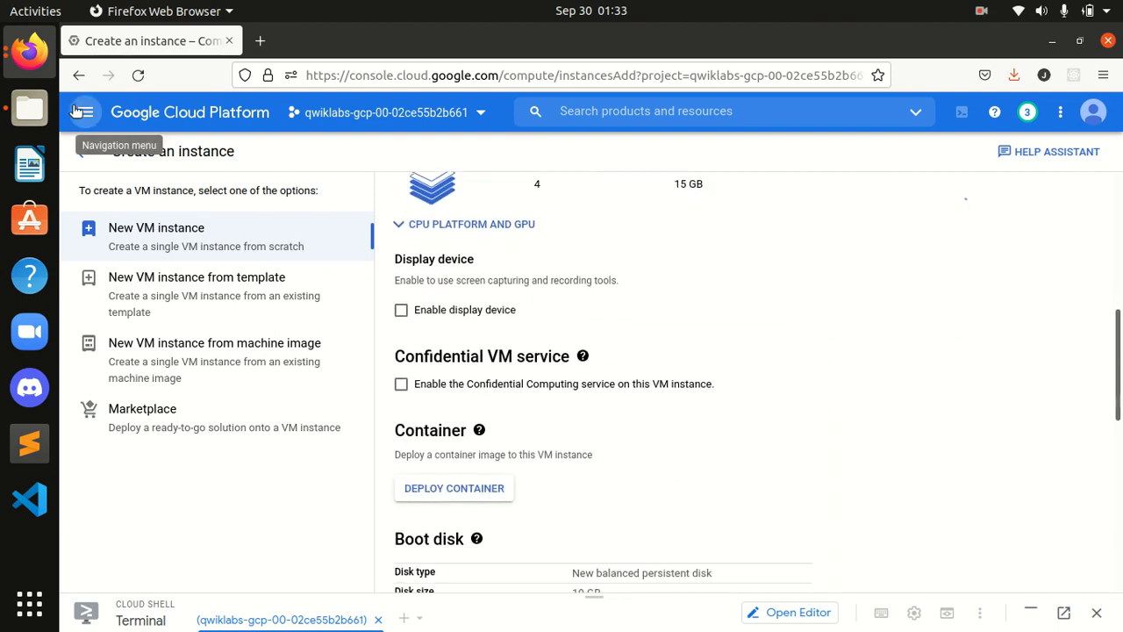
Read the lab's networking instructions and the network and subnetwork values for vm-appliance's first interface.
{"action": "left_click", "coordinate": [29, 51]}
{"action": "left_click", "coordinate": [171, 110]}
{"action": "scroll", "coordinate": [490, 401], "scroll_direction": "down", "scroll_amount": 2}
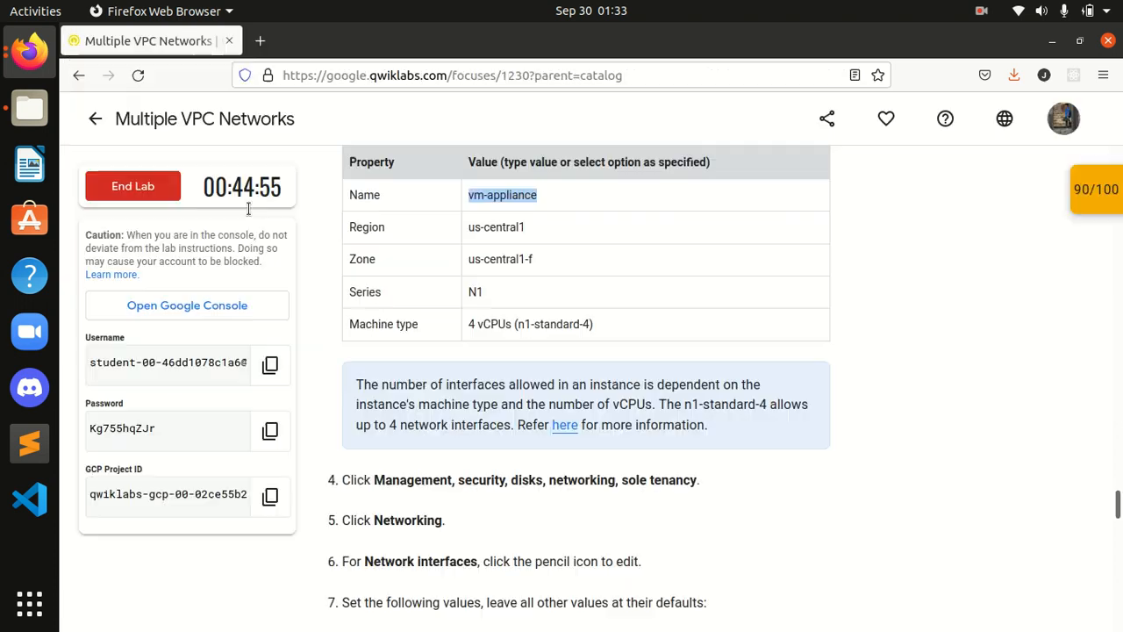
{"action": "scroll", "coordinate": [491, 402], "scroll_direction": "down", "scroll_amount": 2}
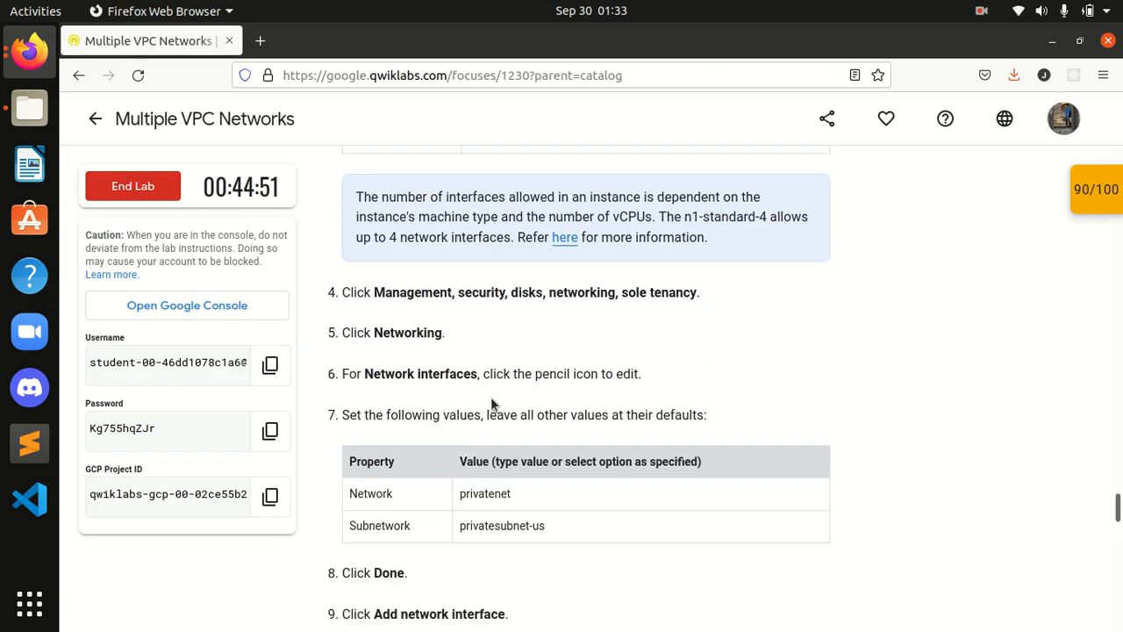
{"action": "scroll", "coordinate": [487, 391], "scroll_direction": "down", "scroll_amount": 2}
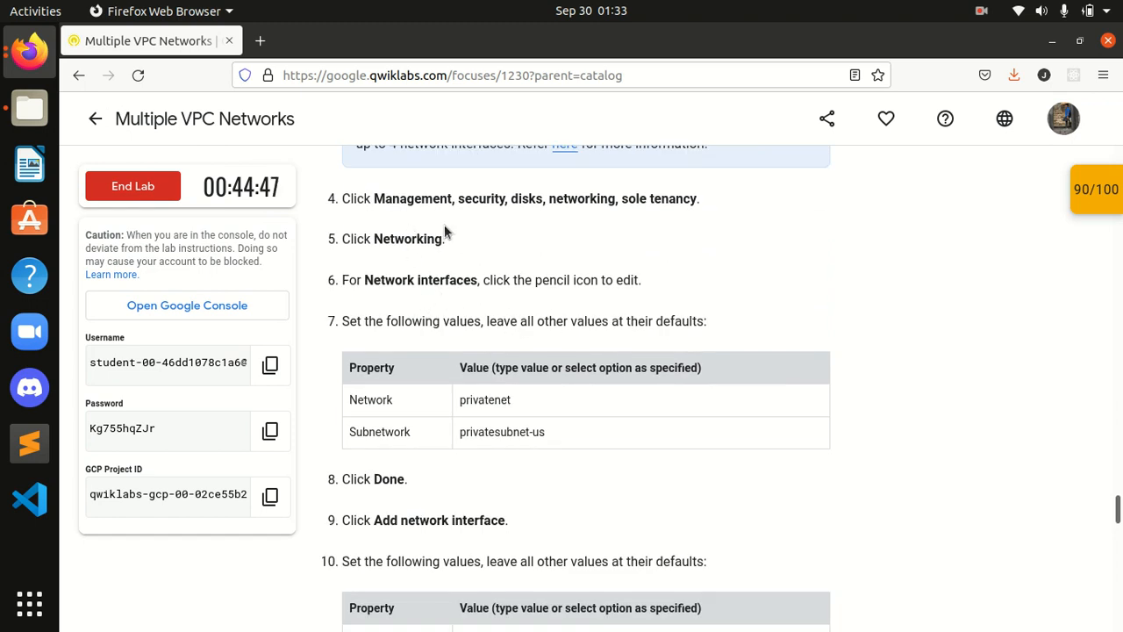
{"action": "left_click_drag", "start_coordinate": [378, 243], "coordinate": [442, 243]}
{"action": "left_click_drag", "start_coordinate": [375, 279], "coordinate": [467, 301]}
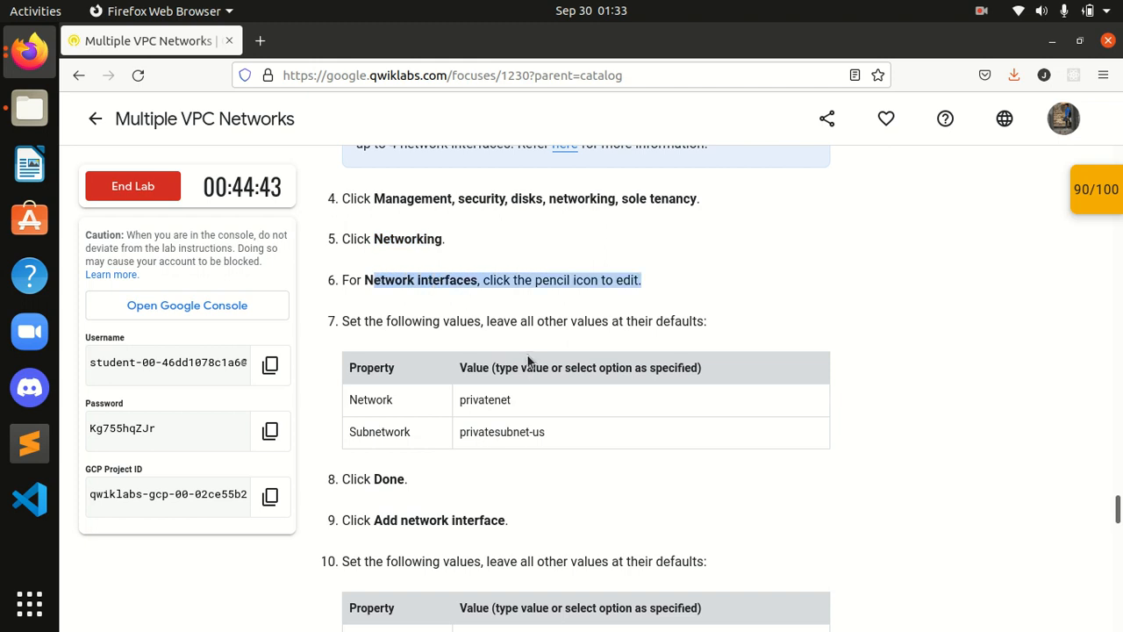
{"action": "scroll", "coordinate": [531, 359], "scroll_direction": "down", "scroll_amount": 2}
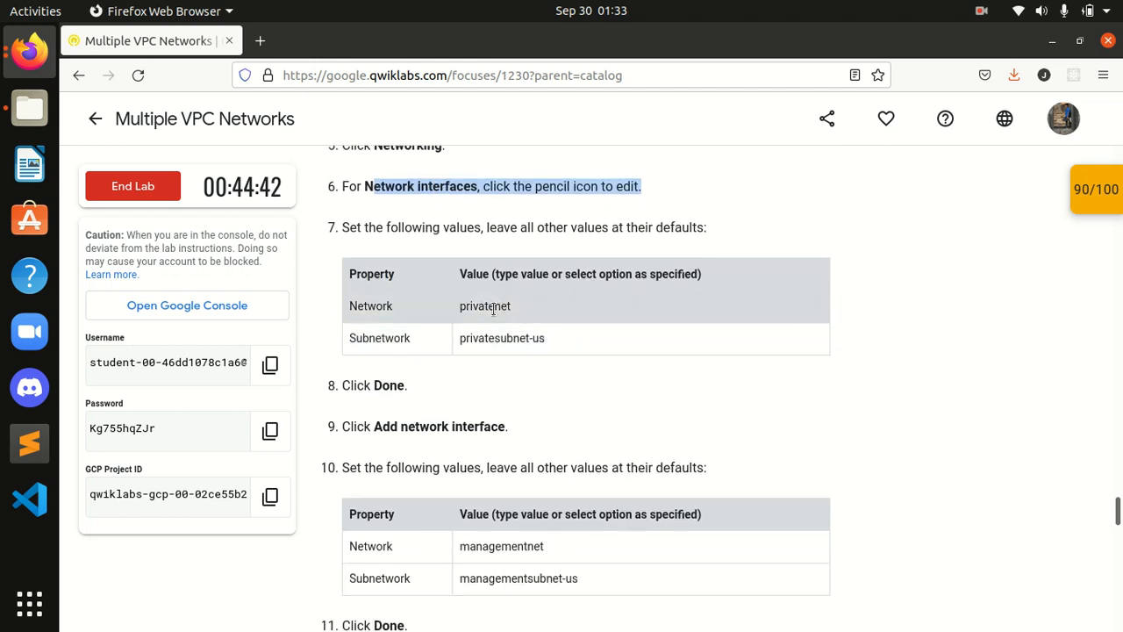
{"action": "left_click", "coordinate": [532, 370]}
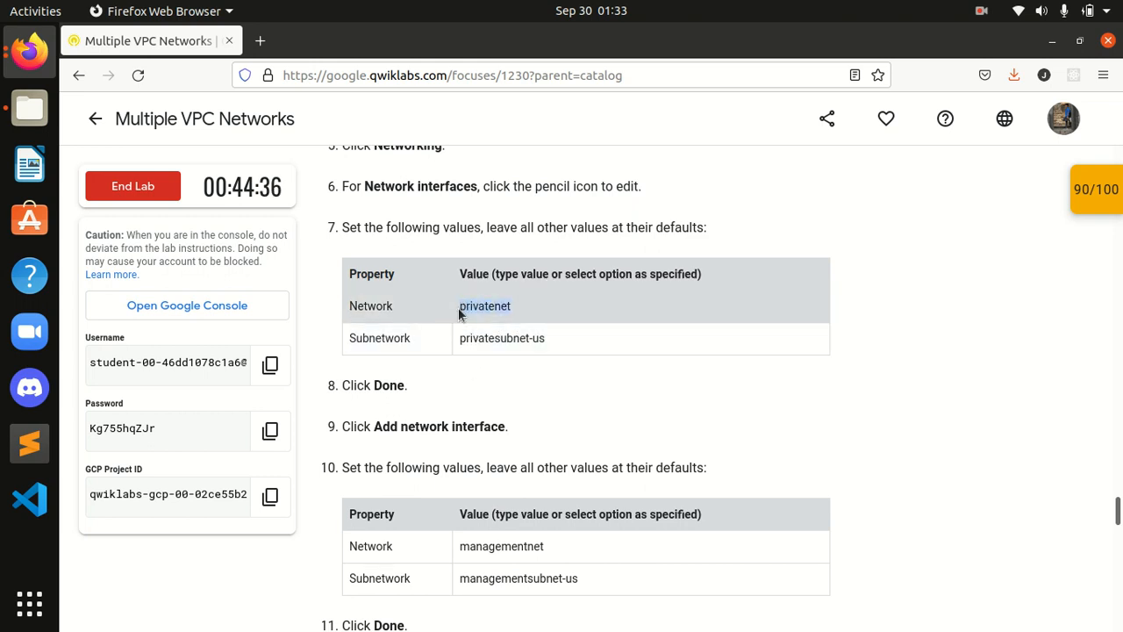
Return to the instance creation form and expand its Networking settings to show the network interfaces.
{"action": "left_click", "coordinate": [29, 50]}
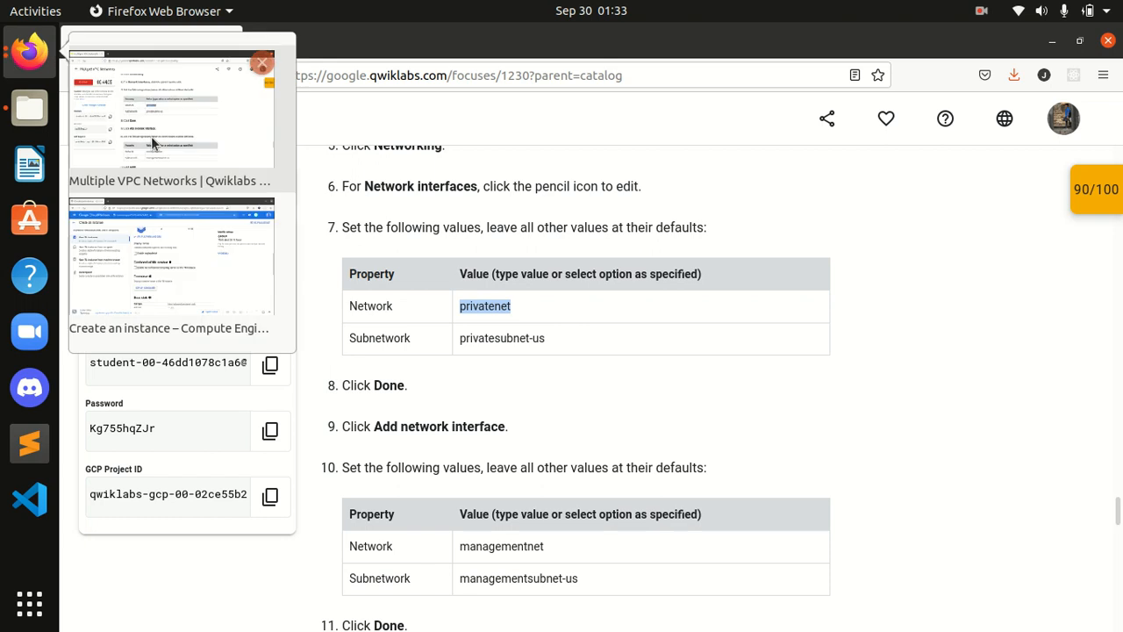
{"action": "left_click", "coordinate": [209, 257]}
{"action": "scroll", "coordinate": [584, 320], "scroll_direction": "down", "scroll_amount": 6}
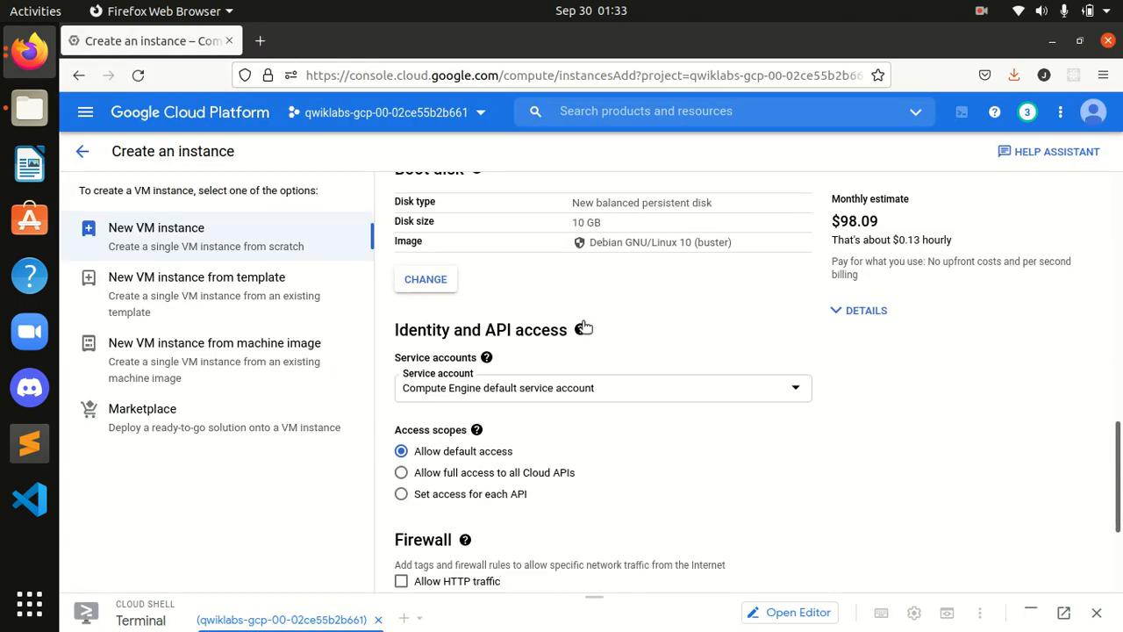
{"action": "left_click", "coordinate": [501, 468]}
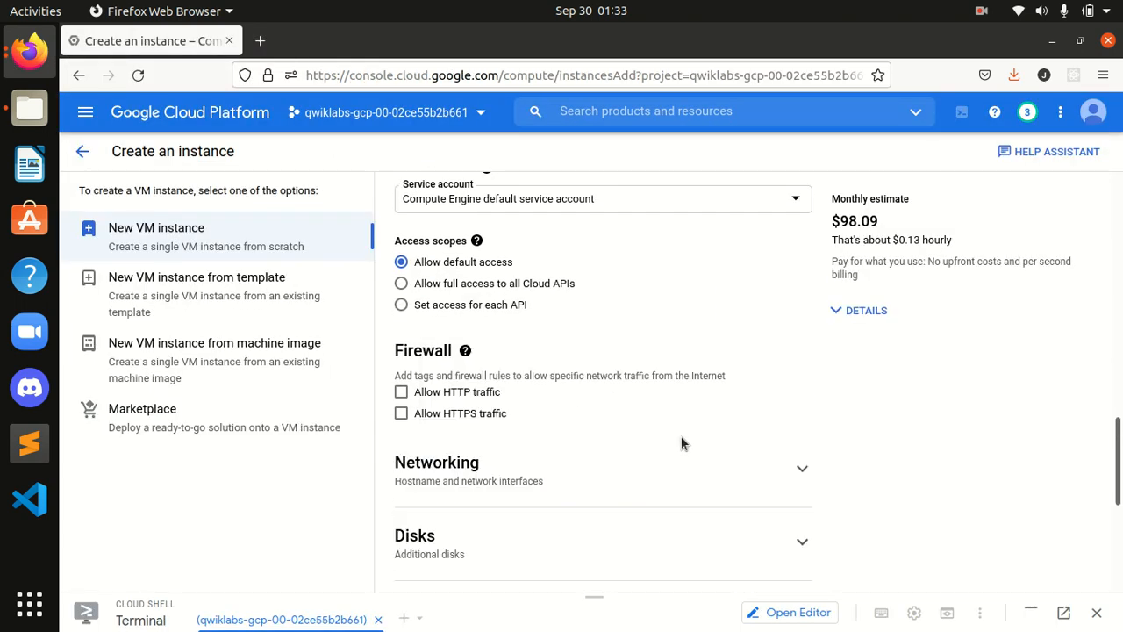
{"action": "scroll", "coordinate": [670, 435], "scroll_direction": "down", "scroll_amount": 2}
{"action": "left_click", "coordinate": [635, 349]}
{"action": "scroll", "coordinate": [632, 389], "scroll_direction": "down", "scroll_amount": 2}
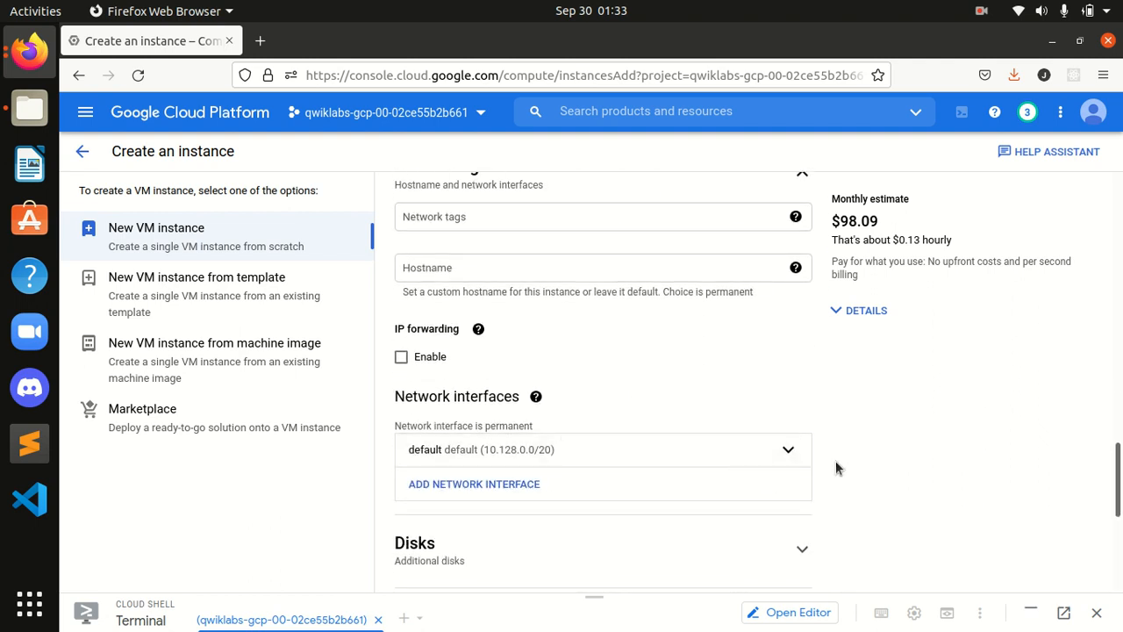
Edit the default network interface and set its network to privatenet with subnetwork privatesubnet-us, as the lab specifies.
{"action": "left_click", "coordinate": [788, 449]}
{"action": "scroll", "coordinate": [798, 478], "scroll_direction": "down", "scroll_amount": 4}
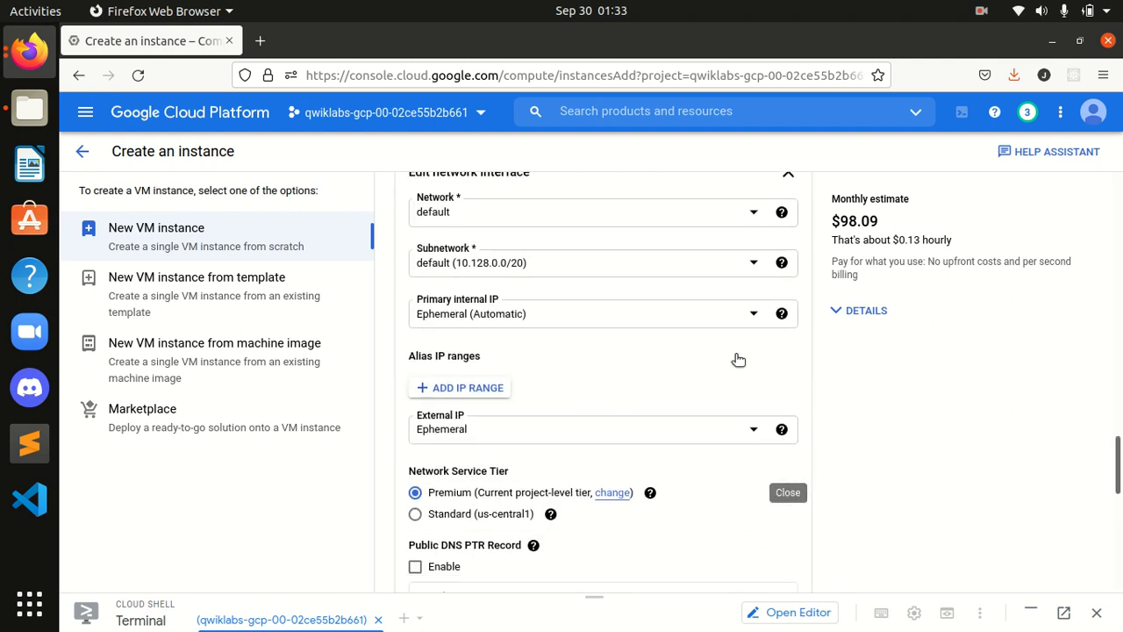
{"action": "left_click", "coordinate": [665, 227]}
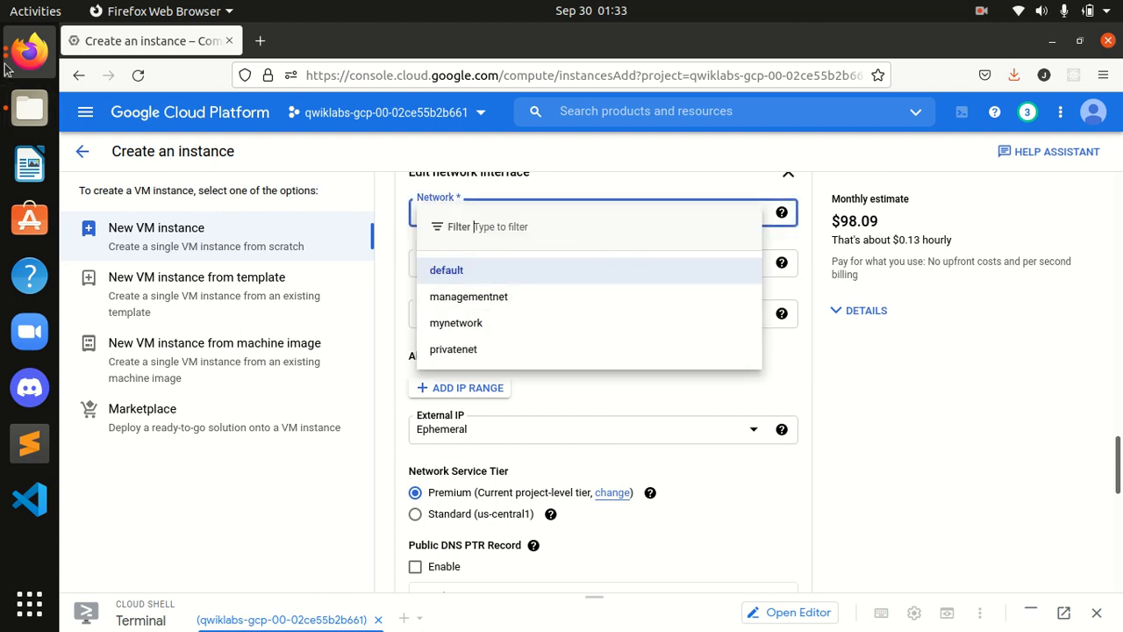
{"action": "mouse_move", "coordinate": [29, 51]}
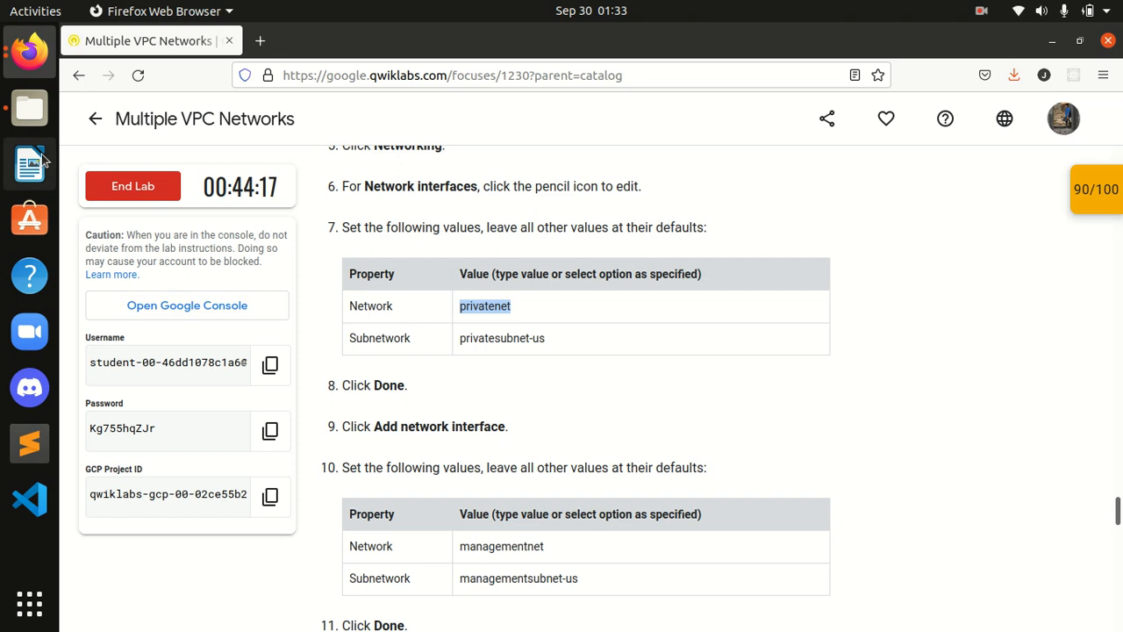
{"action": "left_click", "coordinate": [29, 51]}
{"action": "left_click", "coordinate": [126, 234]}
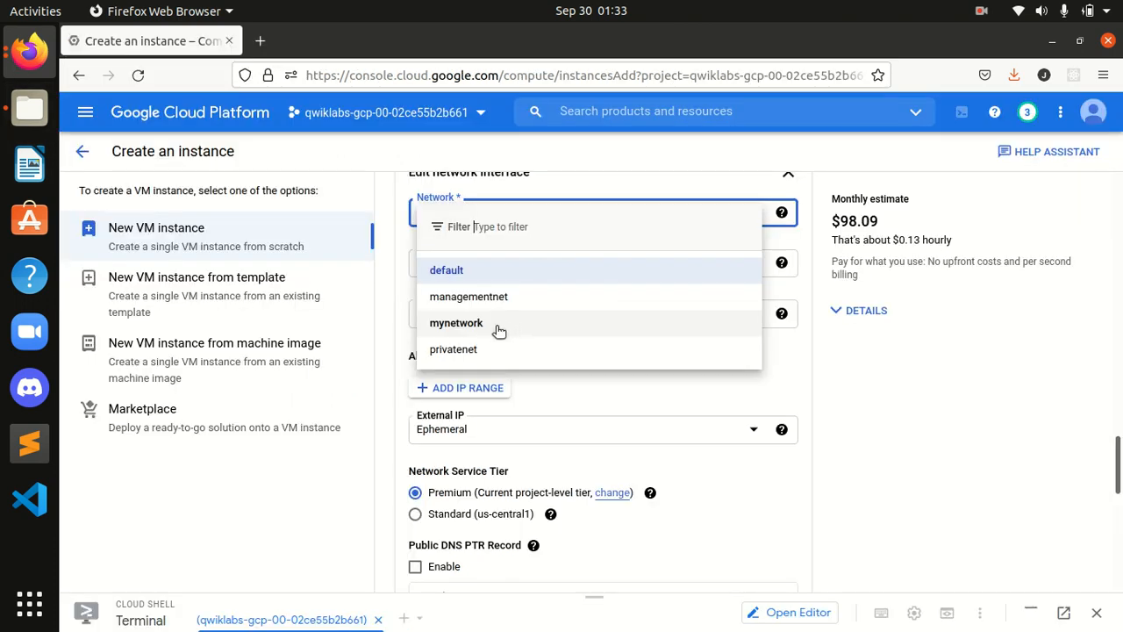
{"action": "left_click", "coordinate": [480, 350]}
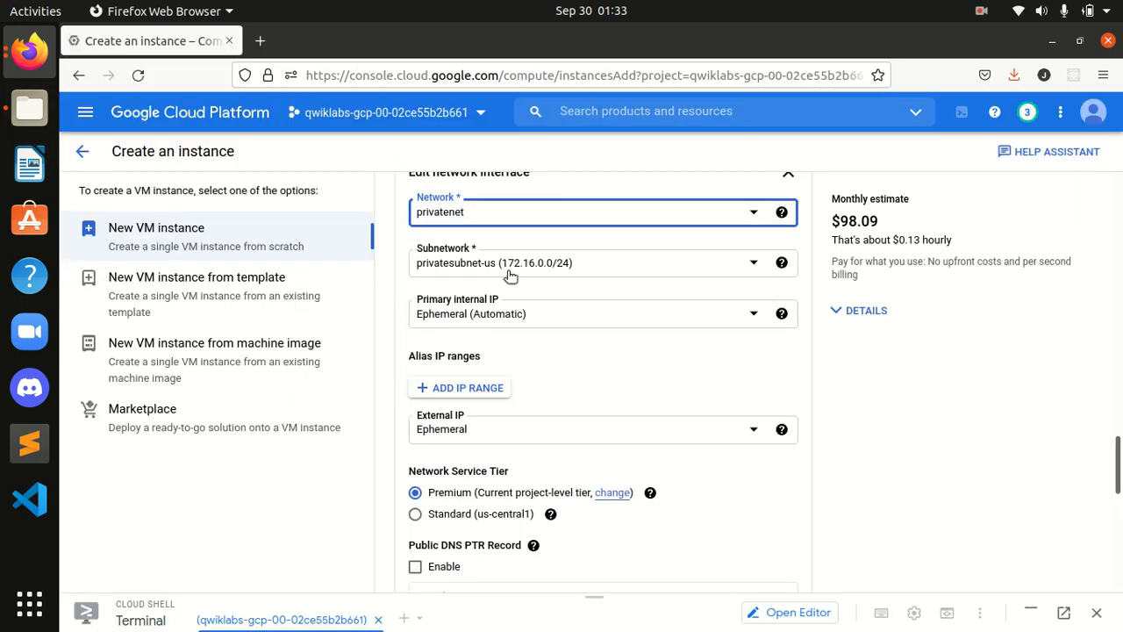
Check the lab's steps following the first interface values and finish editing the privatenet network interface.
{"action": "scroll", "coordinate": [557, 323], "scroll_direction": "up", "scroll_amount": 3}
{"action": "left_click", "coordinate": [4, 54]}
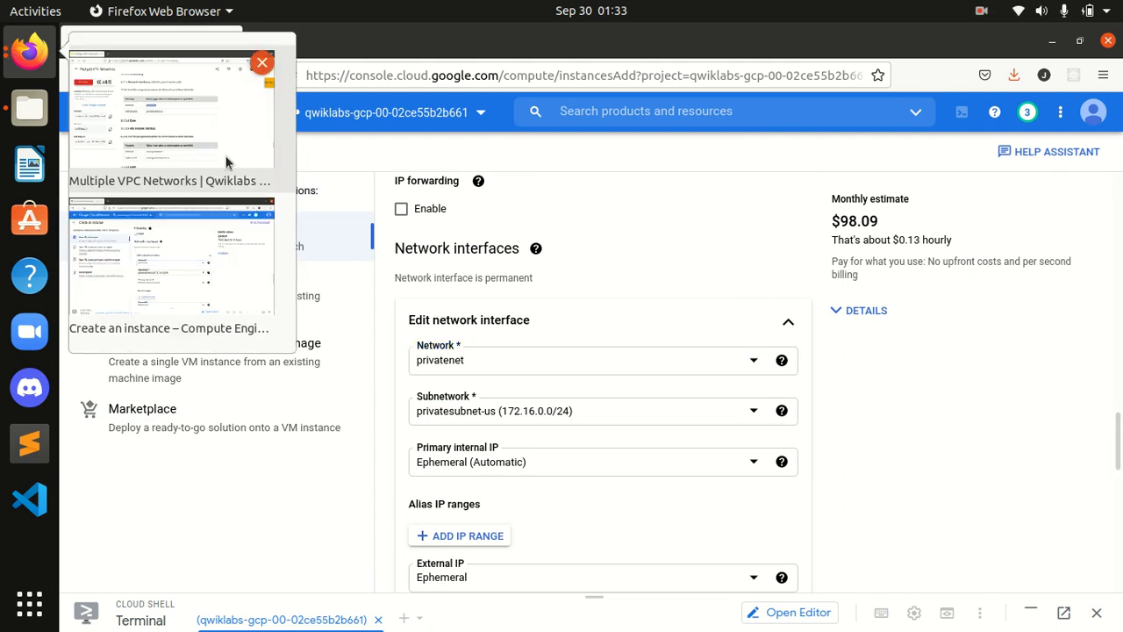
{"action": "left_click", "coordinate": [193, 144]}
{"action": "scroll", "coordinate": [381, 265], "scroll_direction": "down", "scroll_amount": 2}
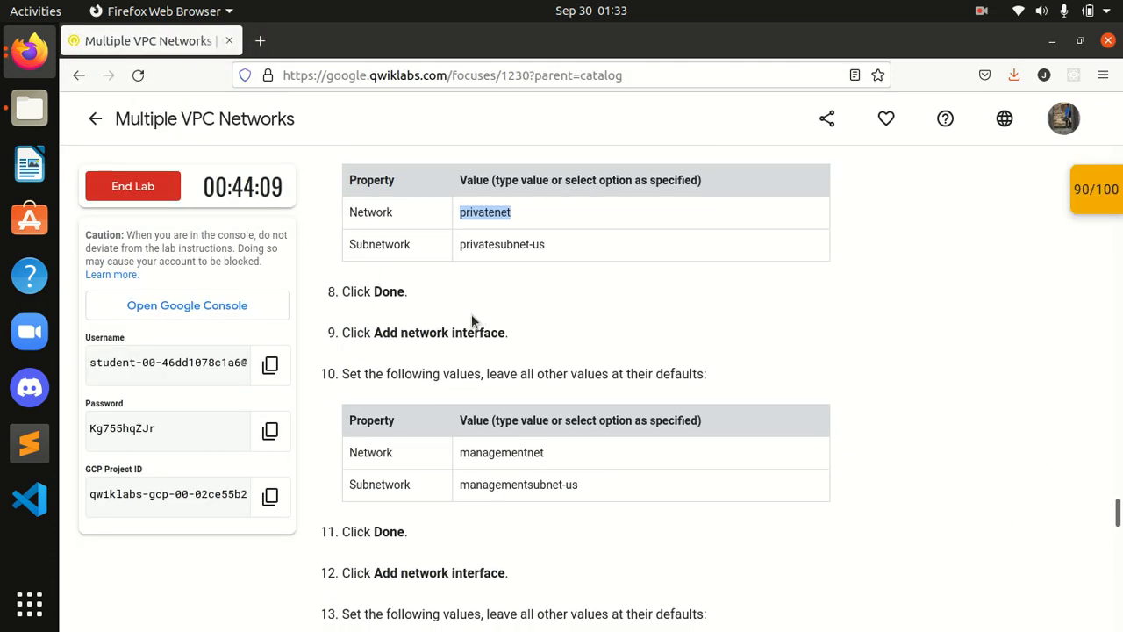
{"action": "left_click", "coordinate": [29, 51]}
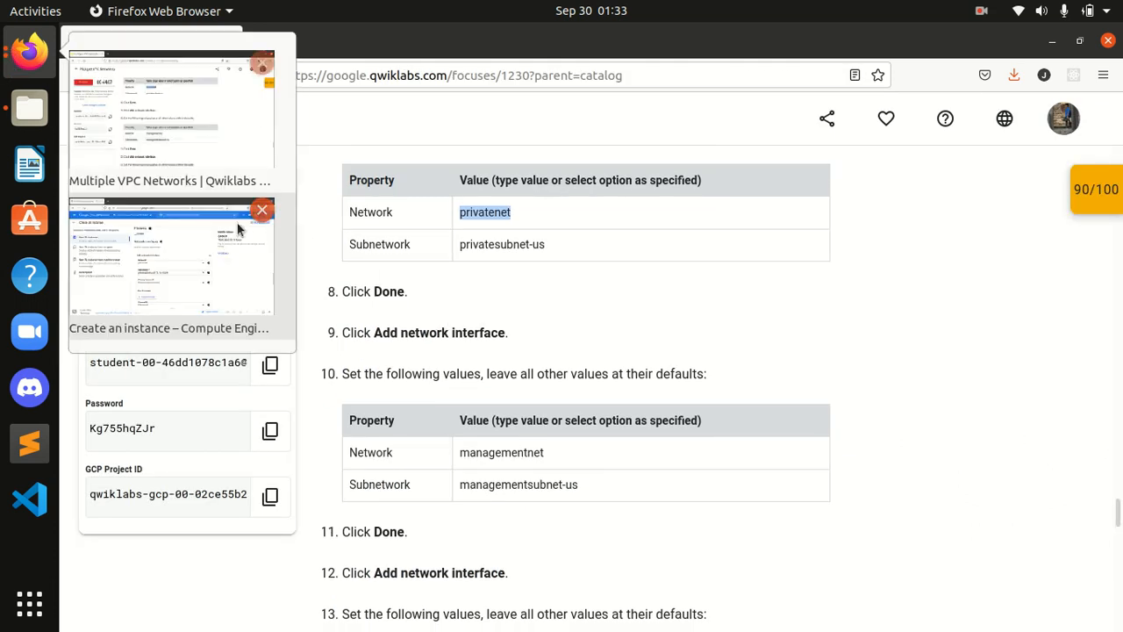
{"action": "left_click", "coordinate": [214, 243]}
{"action": "scroll", "coordinate": [562, 386], "scroll_direction": "down", "scroll_amount": 3}
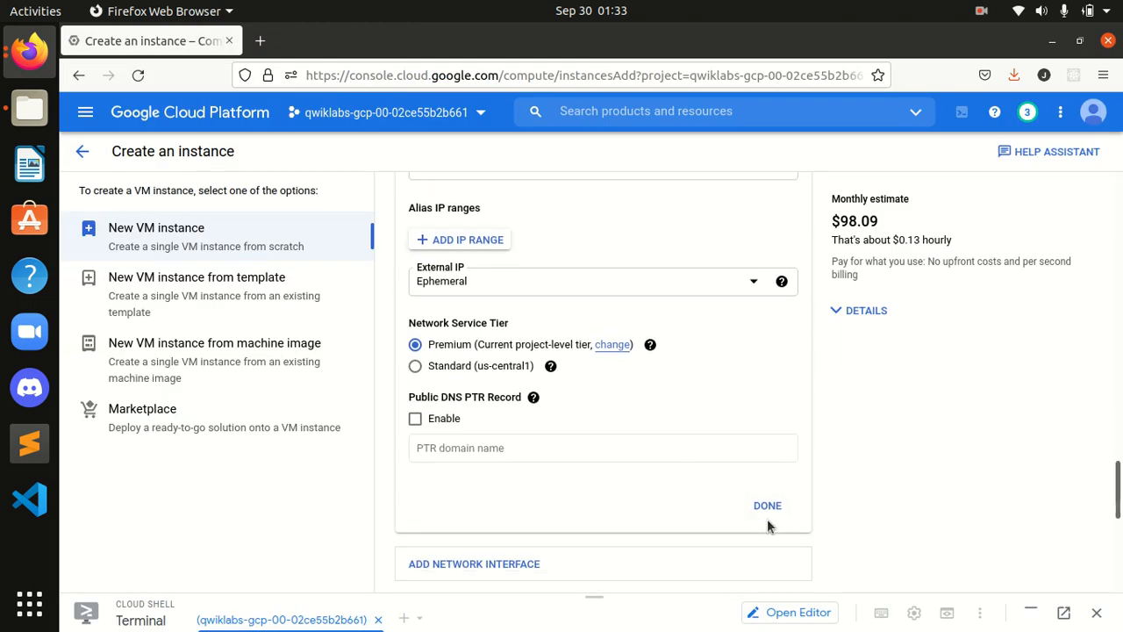
{"action": "left_click", "coordinate": [770, 509]}
{"action": "scroll", "coordinate": [676, 314], "scroll_direction": "up", "scroll_amount": 3}
{"action": "scroll", "coordinate": [676, 313], "scroll_direction": "down", "scroll_amount": 1}
{"action": "scroll", "coordinate": [677, 312], "scroll_direction": "down", "scroll_amount": 3}
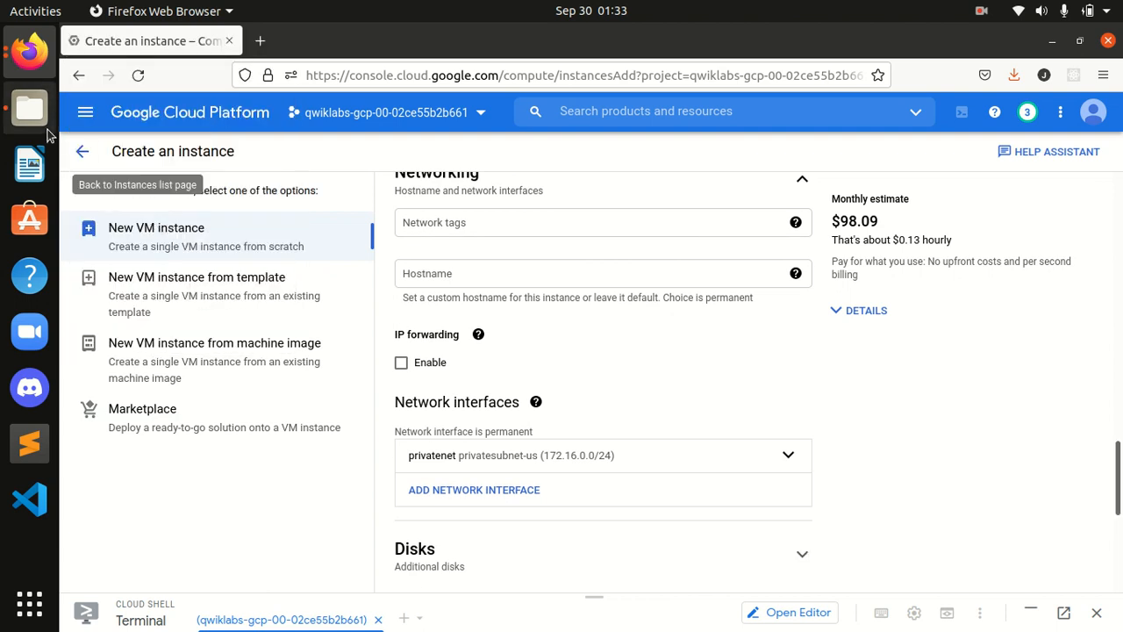
Check the lab's second interface instructions and add a new network interface to the vm-appliance instance form.
{"action": "left_click", "coordinate": [29, 51]}
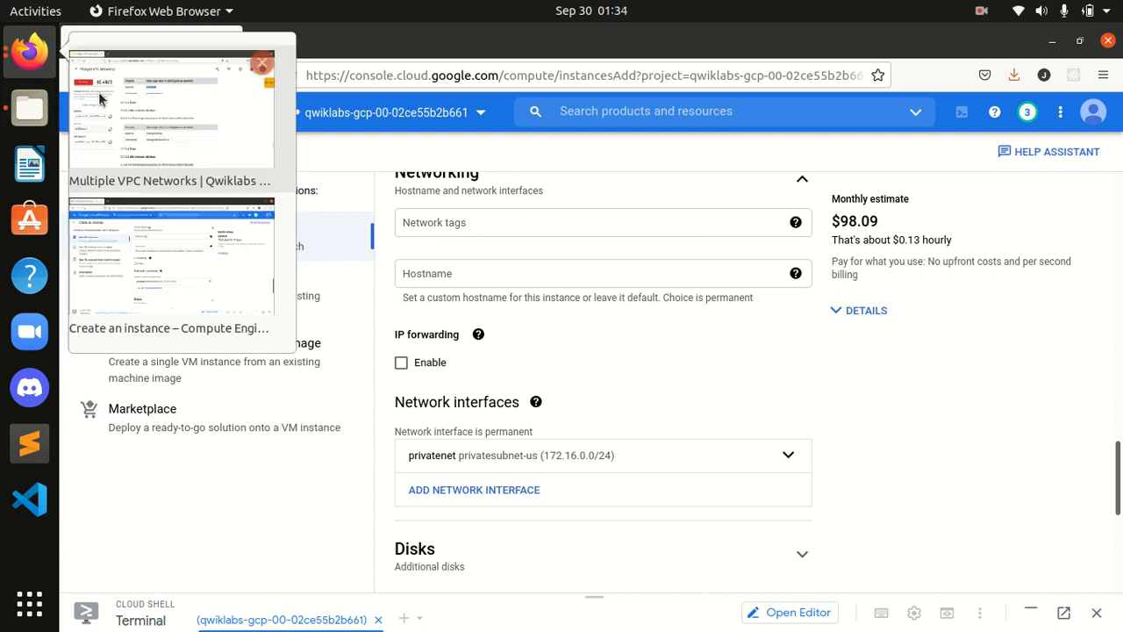
{"action": "left_click", "coordinate": [155, 126]}
{"action": "scroll", "coordinate": [455, 404], "scroll_direction": "down", "scroll_amount": 4}
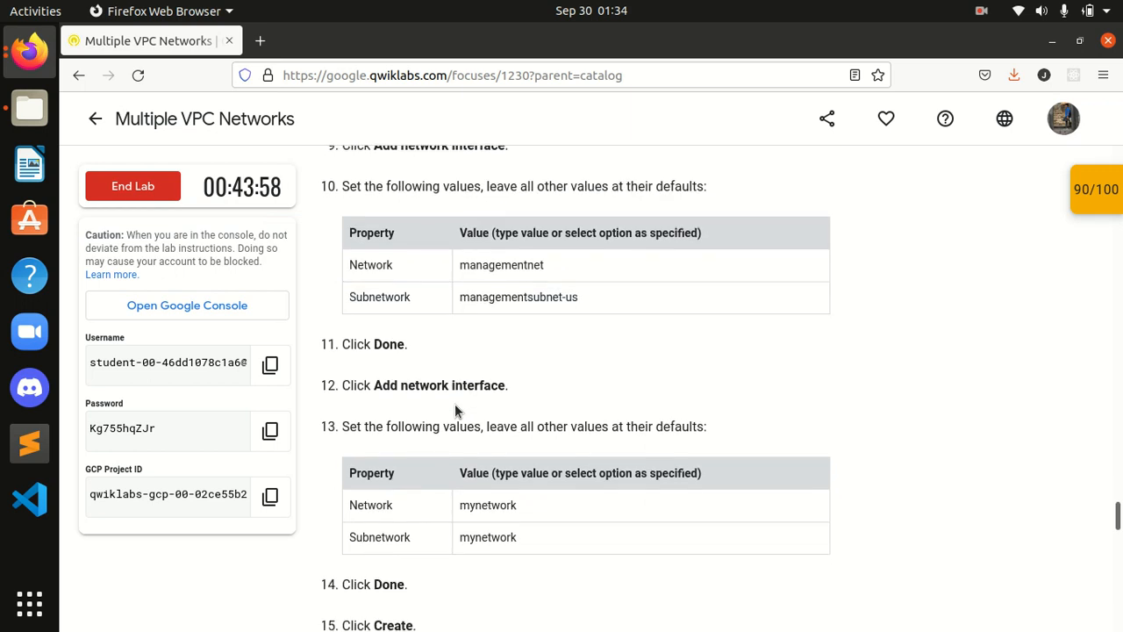
{"action": "scroll", "coordinate": [454, 404], "scroll_direction": "up", "scroll_amount": 2}
{"action": "left_click_drag", "start_coordinate": [379, 240], "coordinate": [528, 236]}
{"action": "left_click", "coordinate": [29, 60]}
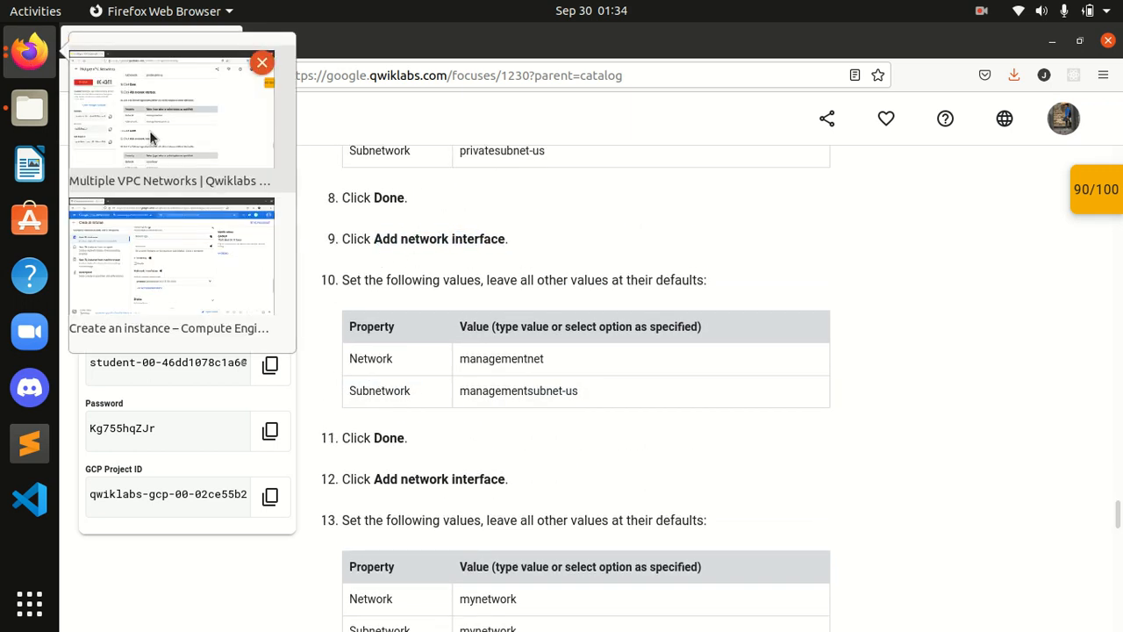
{"action": "left_click", "coordinate": [162, 215]}
{"action": "left_click", "coordinate": [516, 500]}
{"action": "scroll", "coordinate": [648, 472], "scroll_direction": "down", "scroll_amount": 1}
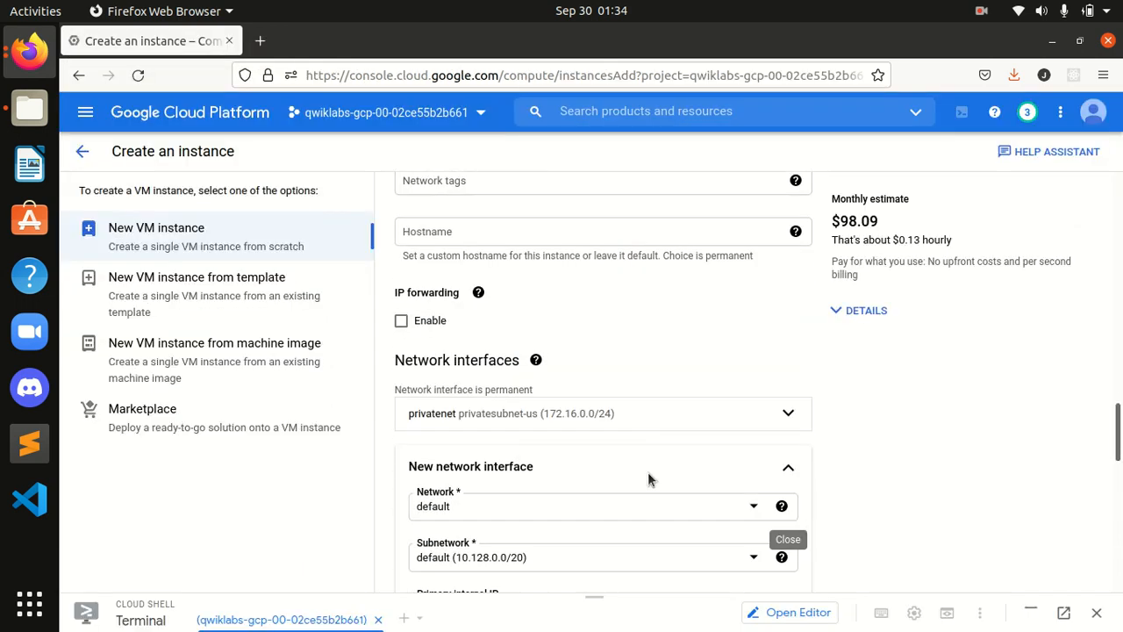
Set the new interface's network to managementnet with subnetwork managementsubnet-us, following the values given in the lab.
{"action": "left_click", "coordinate": [29, 50]}
{"action": "left_click", "coordinate": [154, 262]}
{"action": "left_click", "coordinate": [26, 52]}
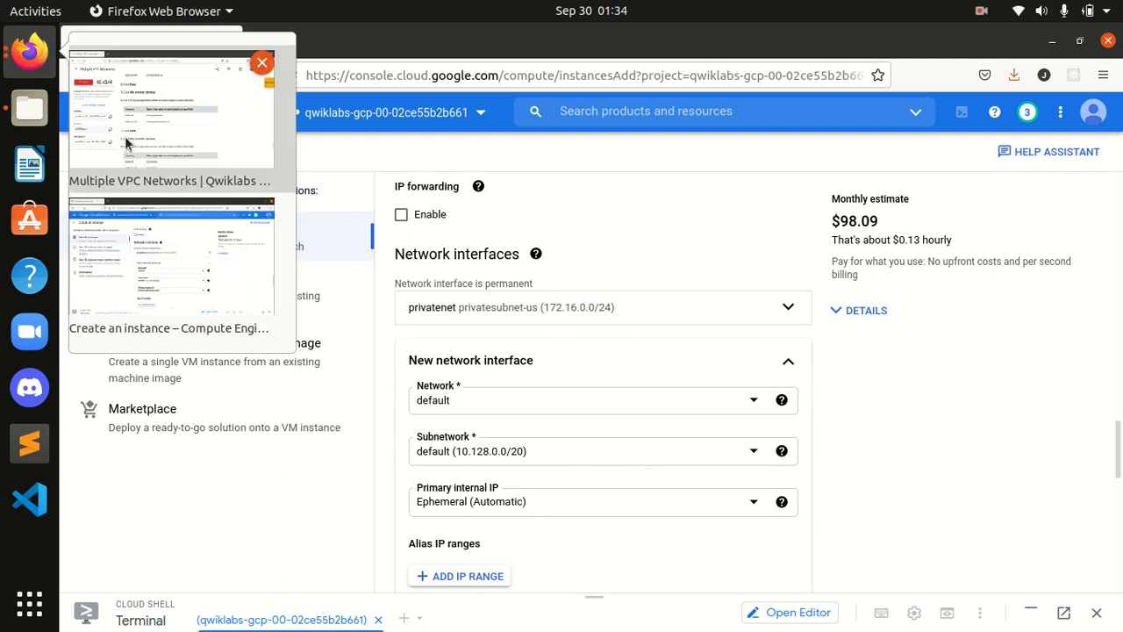
{"action": "left_click", "coordinate": [127, 143]}
{"action": "scroll", "coordinate": [429, 421], "scroll_direction": "down", "scroll_amount": 1}
{"action": "scroll", "coordinate": [429, 421], "scroll_direction": "up", "scroll_amount": 1}
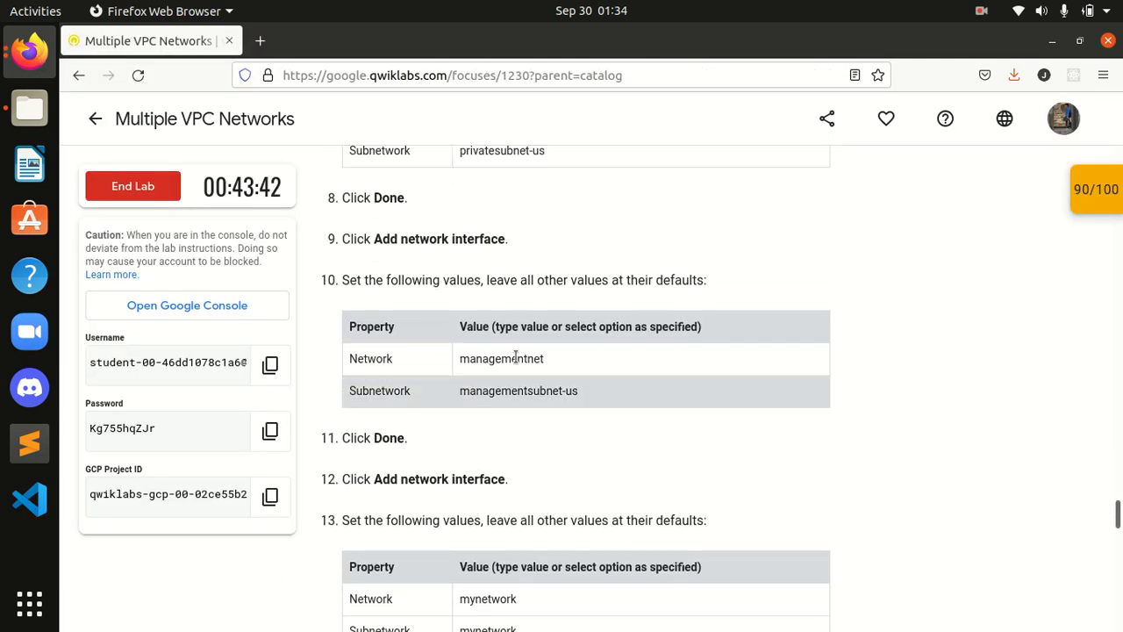
{"action": "left_click", "coordinate": [29, 51]}
{"action": "left_click", "coordinate": [119, 235]}
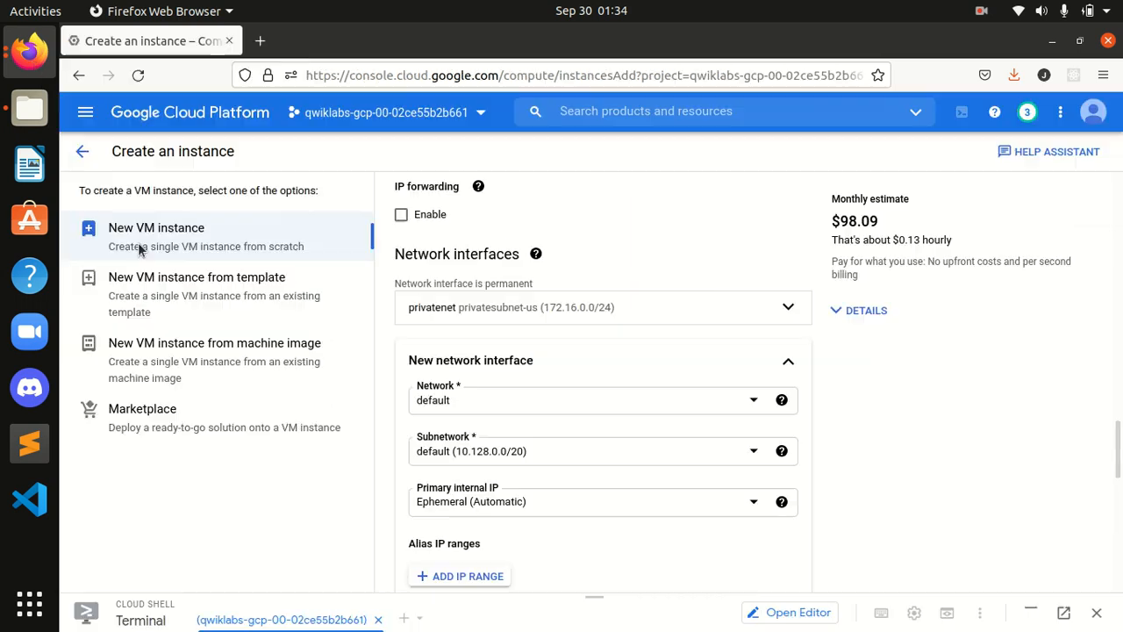
{"action": "left_click", "coordinate": [524, 403]}
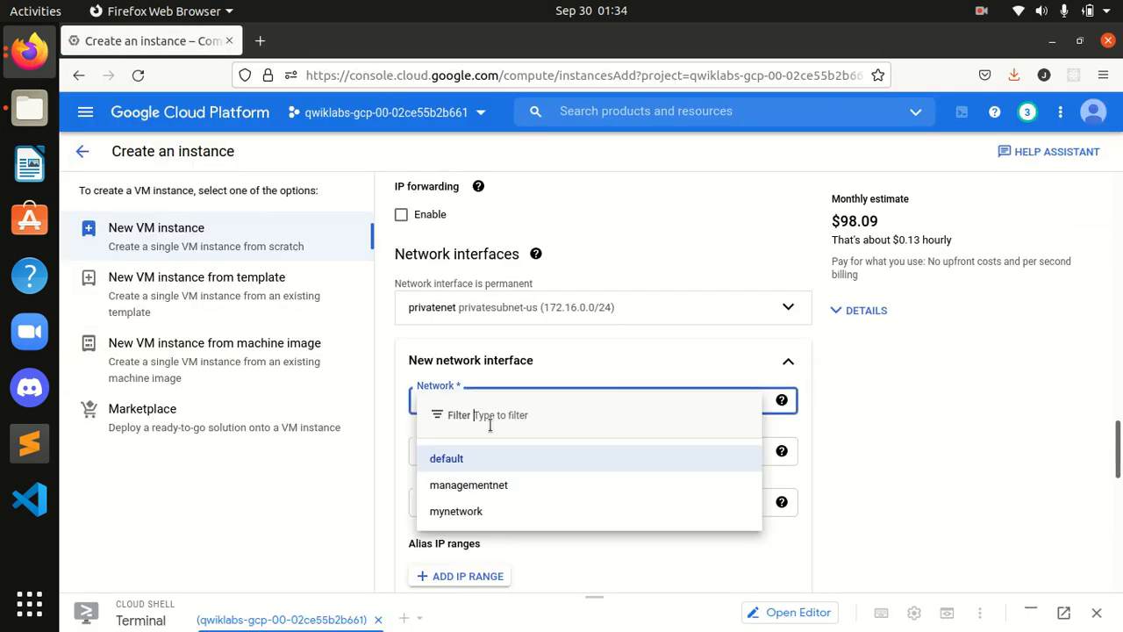
{"action": "left_click", "coordinate": [476, 482]}
{"action": "scroll", "coordinate": [634, 519], "scroll_direction": "down", "scroll_amount": 2}
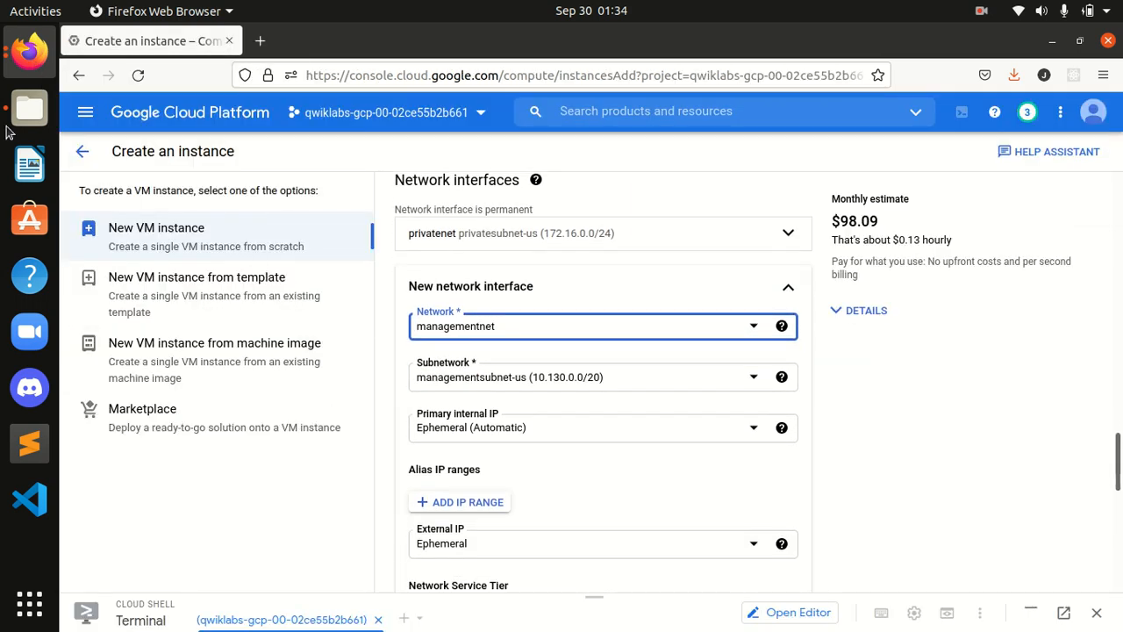
Check the lab's steps following the second interface values and finish editing the managementnet network interface.
{"action": "left_click", "coordinate": [29, 50]}
{"action": "left_click", "coordinate": [137, 141]}
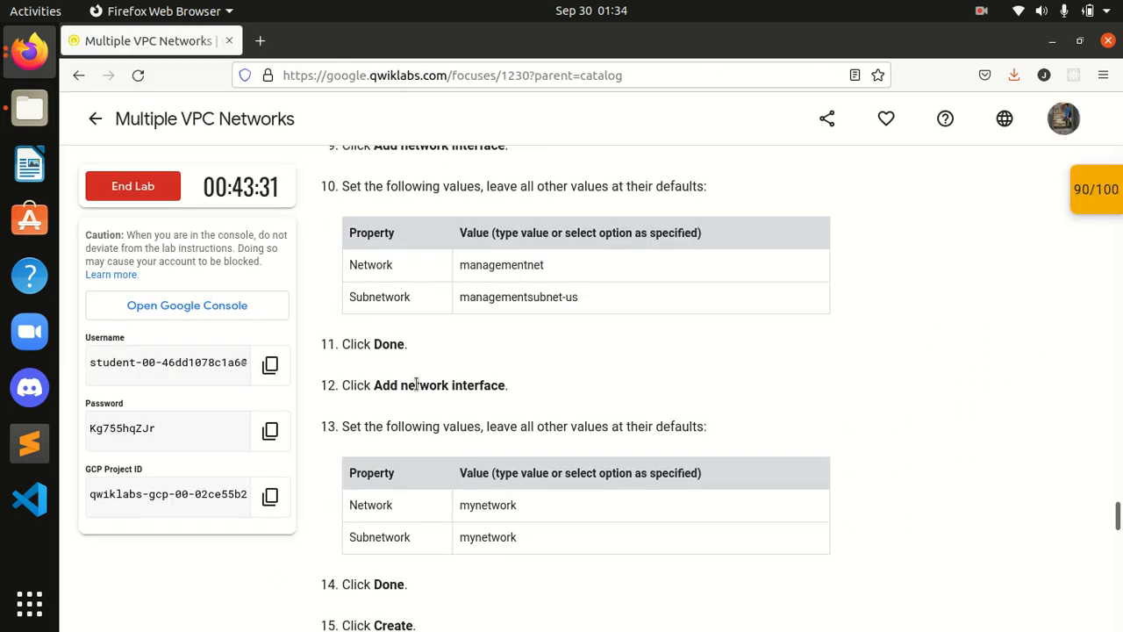
{"action": "left_click", "coordinate": [29, 51]}
{"action": "left_click", "coordinate": [163, 244]}
{"action": "scroll", "coordinate": [691, 473], "scroll_direction": "down", "scroll_amount": 4}
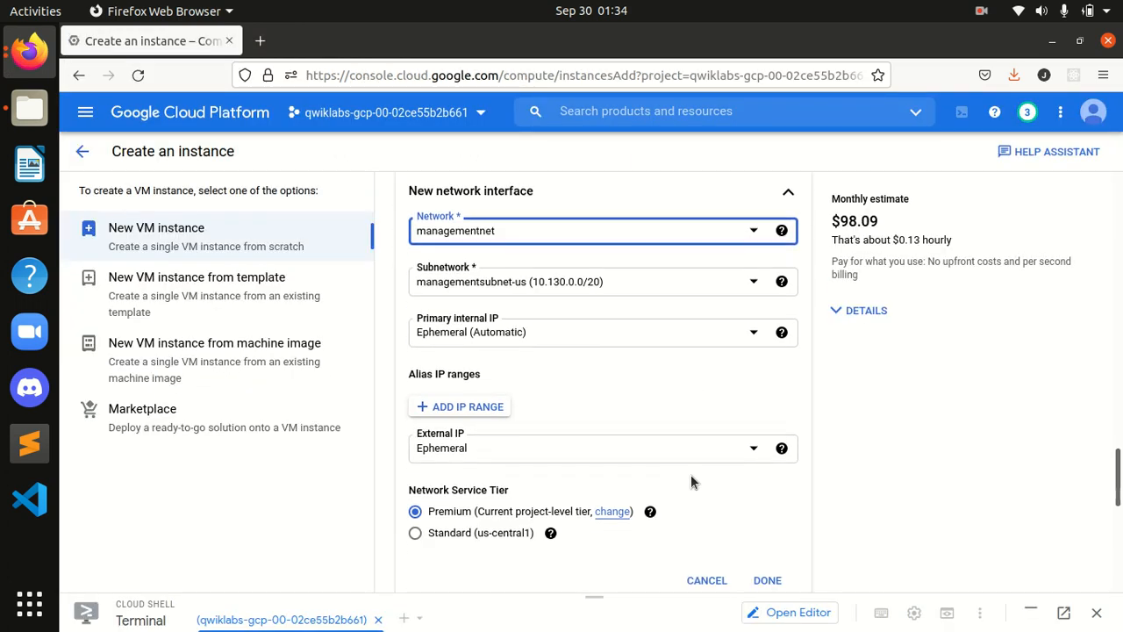
{"action": "left_click", "coordinate": [776, 537]}
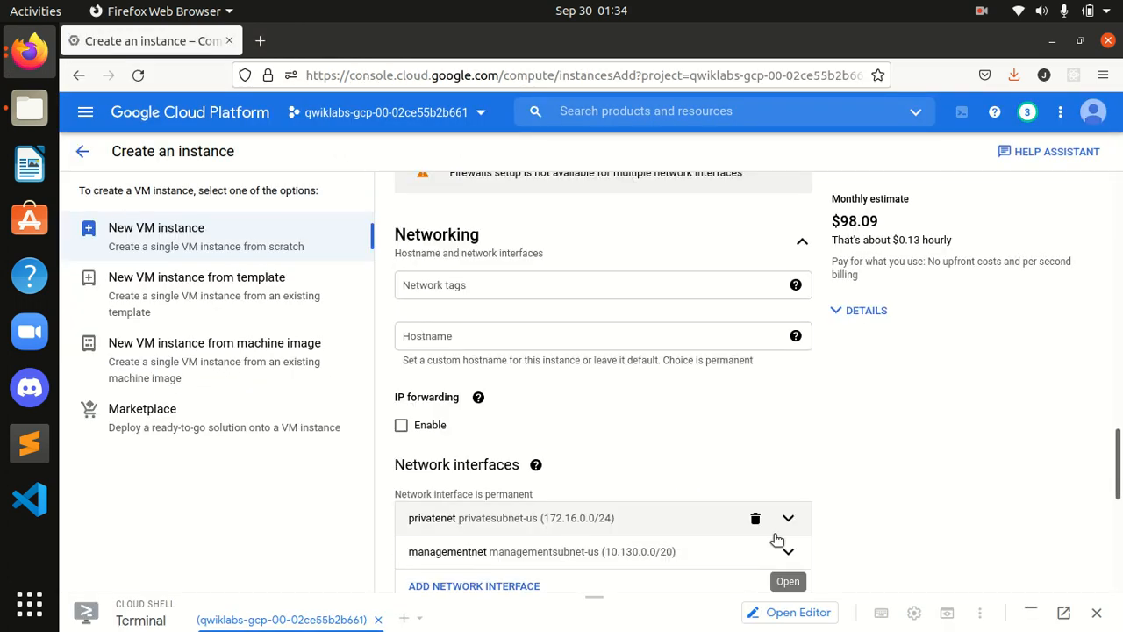
Read the lab's third interface values and add another network interface to the instance form.
{"action": "scroll", "coordinate": [861, 537], "scroll_direction": "down", "scroll_amount": 2}
{"action": "left_click", "coordinate": [29, 51]}
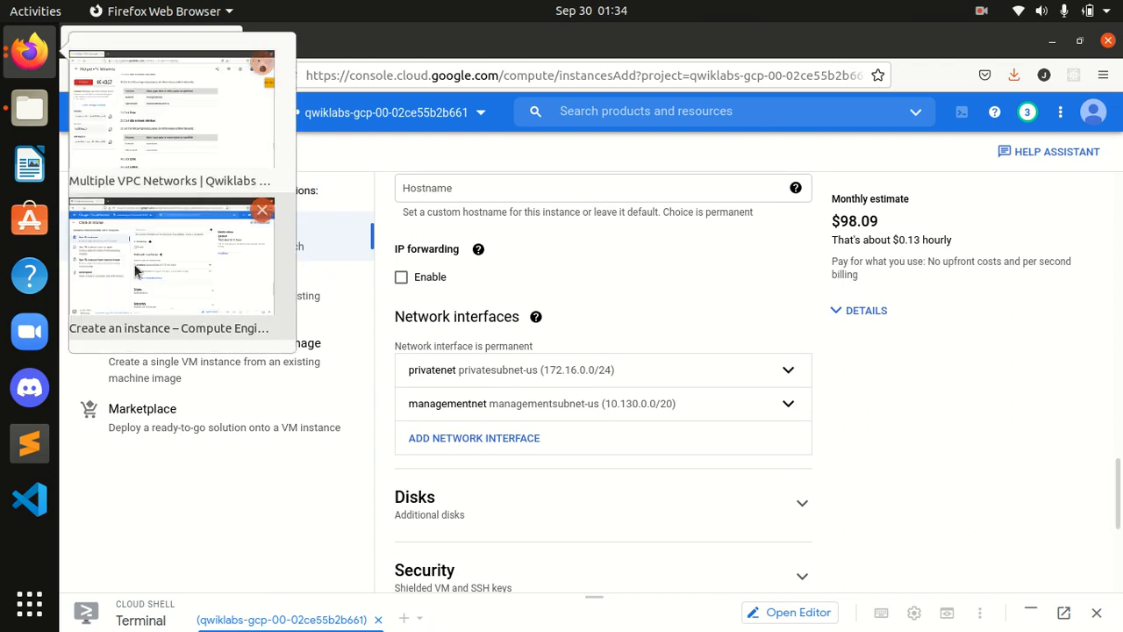
{"action": "left_click", "coordinate": [110, 154]}
{"action": "scroll", "coordinate": [515, 504], "scroll_direction": "down", "scroll_amount": 2}
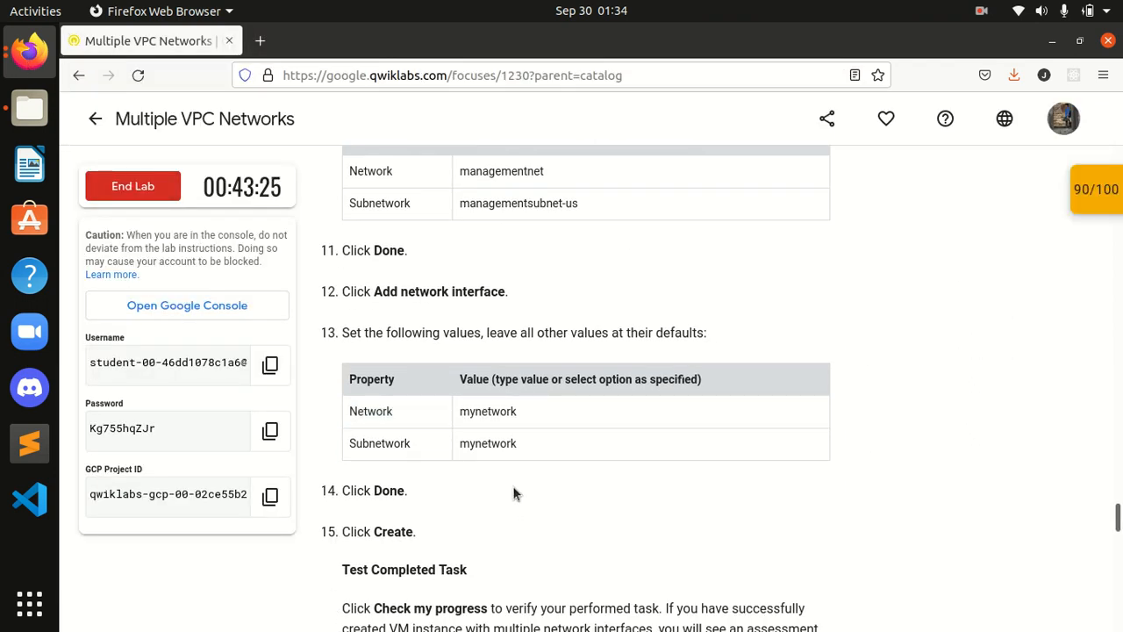
{"action": "left_click", "coordinate": [26, 61]}
{"action": "left_click", "coordinate": [125, 249]}
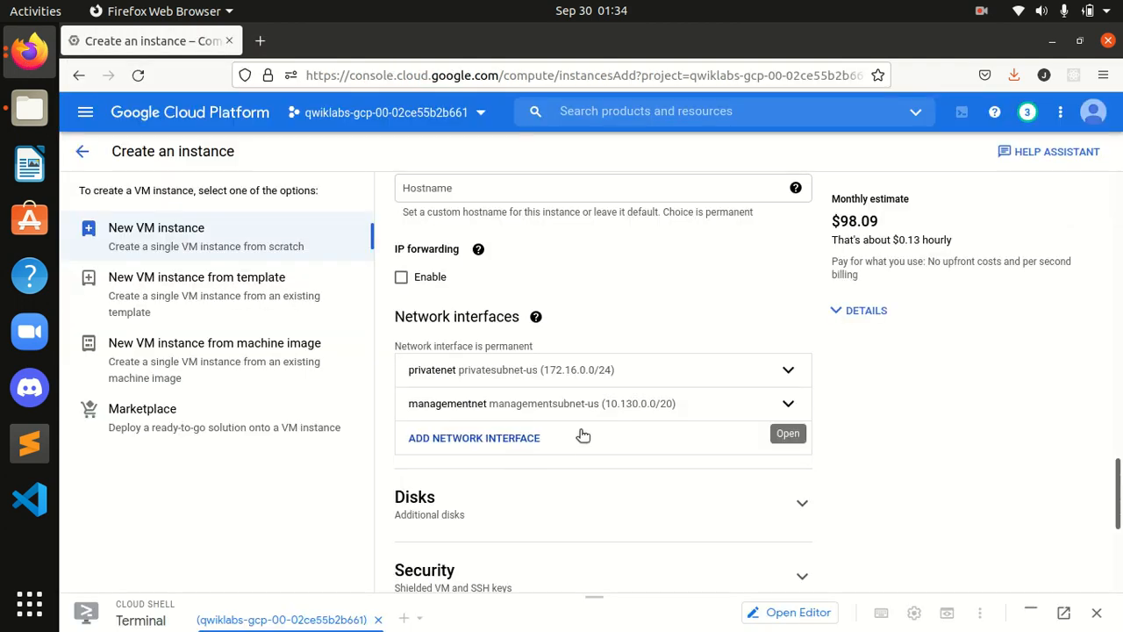
{"action": "left_click", "coordinate": [503, 438]}
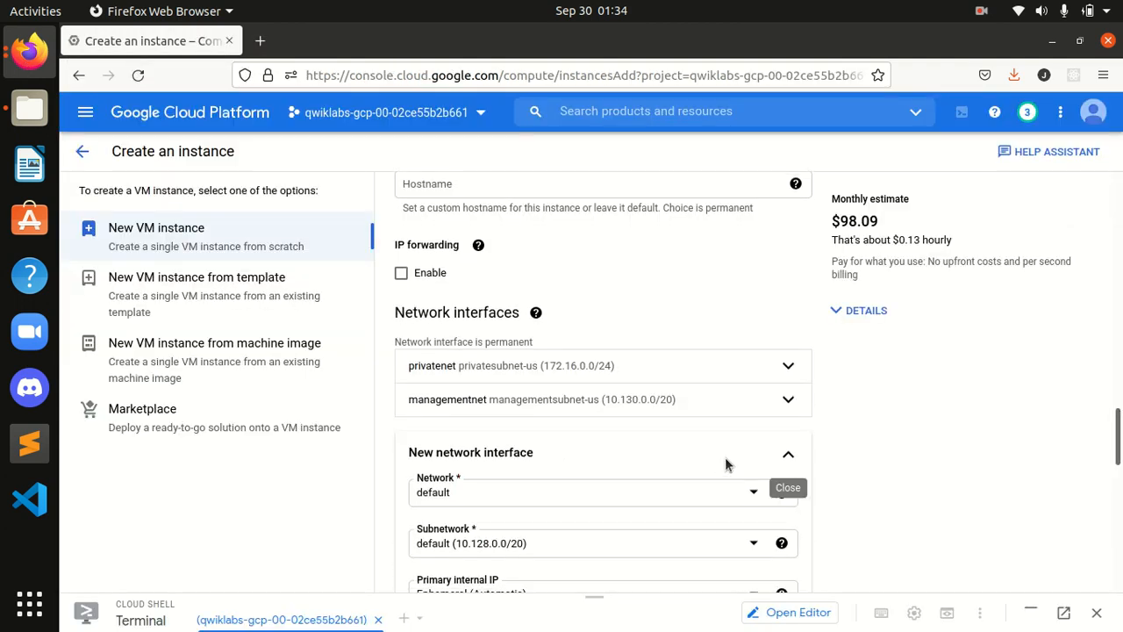
Set the third interface's network to mynetwork with subnetwork mynetwork and finish editing it.
{"action": "left_click", "coordinate": [674, 430]}
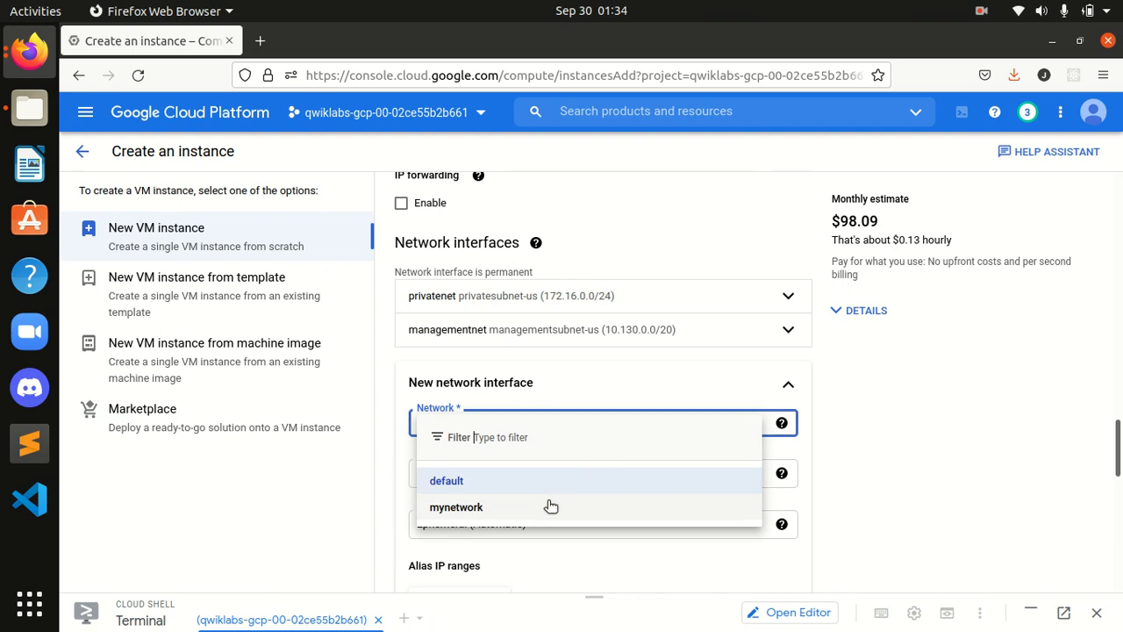
{"action": "left_click", "coordinate": [531, 509]}
{"action": "scroll", "coordinate": [952, 478], "scroll_direction": "down", "scroll_amount": 3}
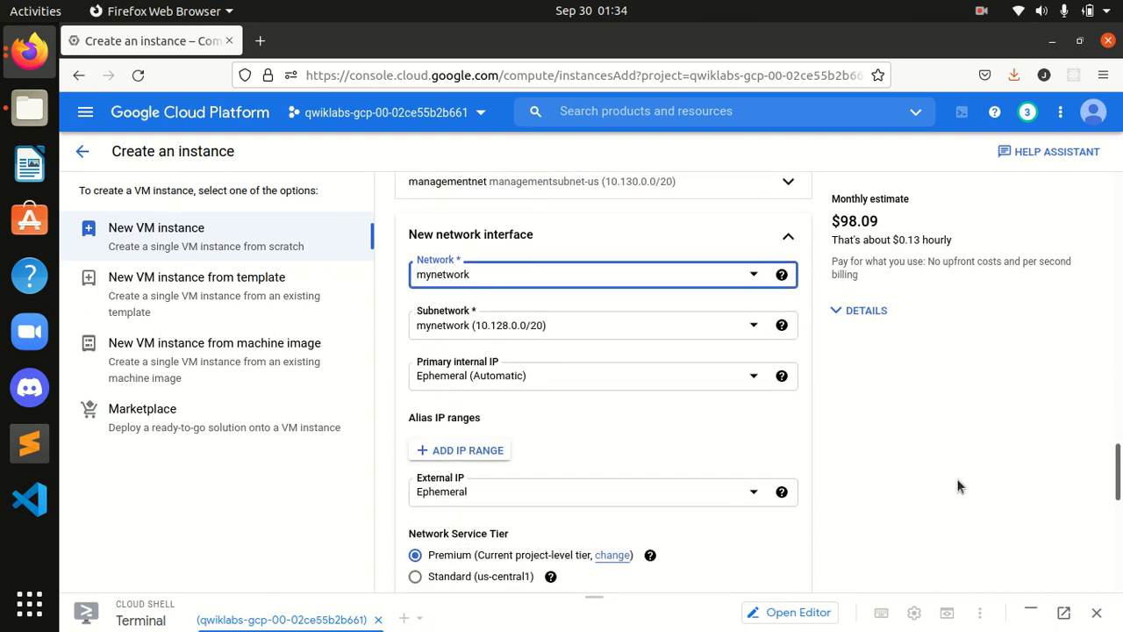
{"action": "scroll", "coordinate": [937, 490], "scroll_direction": "down", "scroll_amount": 2}
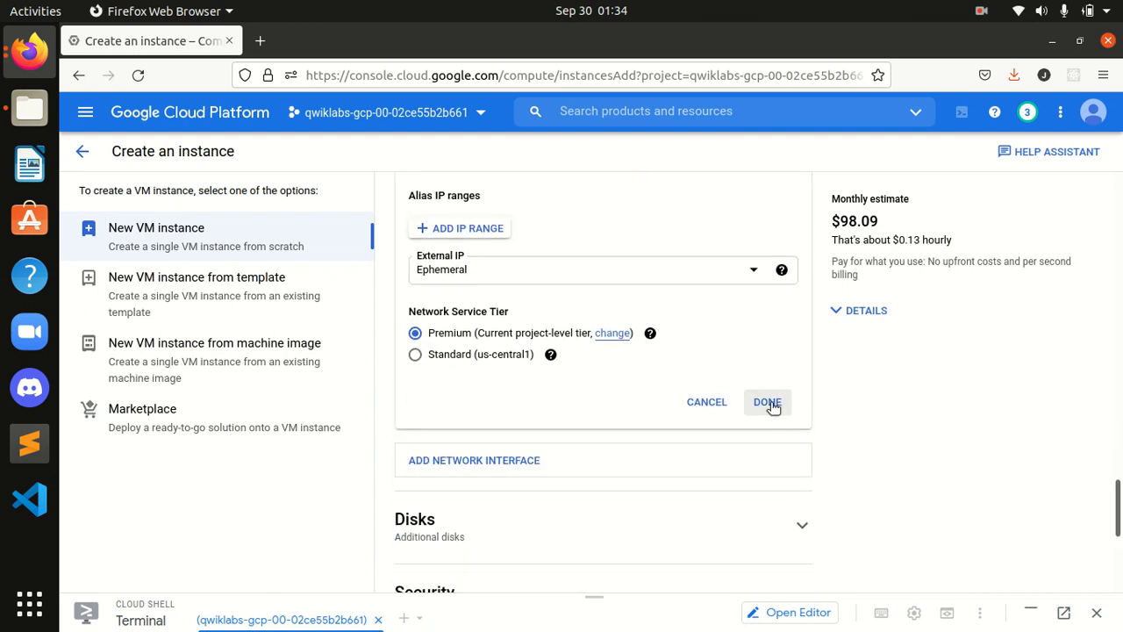
{"action": "left_click", "coordinate": [767, 402]}
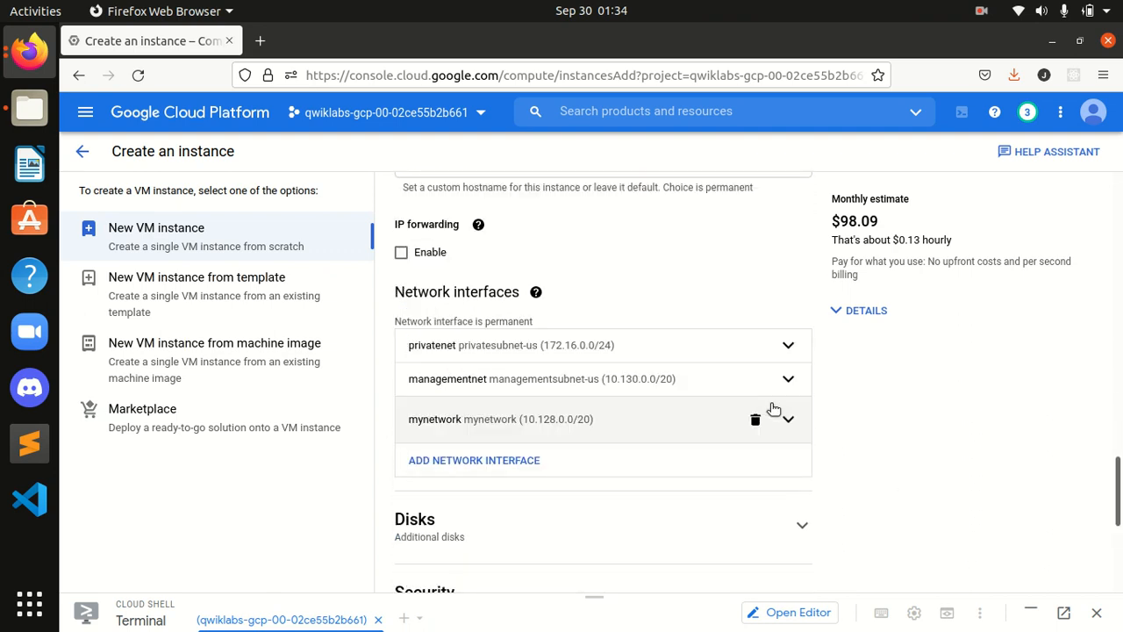
Check the lab's final creation step and create the vm-appliance instance with its three network interfaces.
{"action": "left_click", "coordinate": [19, 58]}
{"action": "left_click", "coordinate": [128, 165]}
{"action": "scroll", "coordinate": [476, 412], "scroll_direction": "down", "scroll_amount": 4}
{"action": "left_click", "coordinate": [29, 51]}
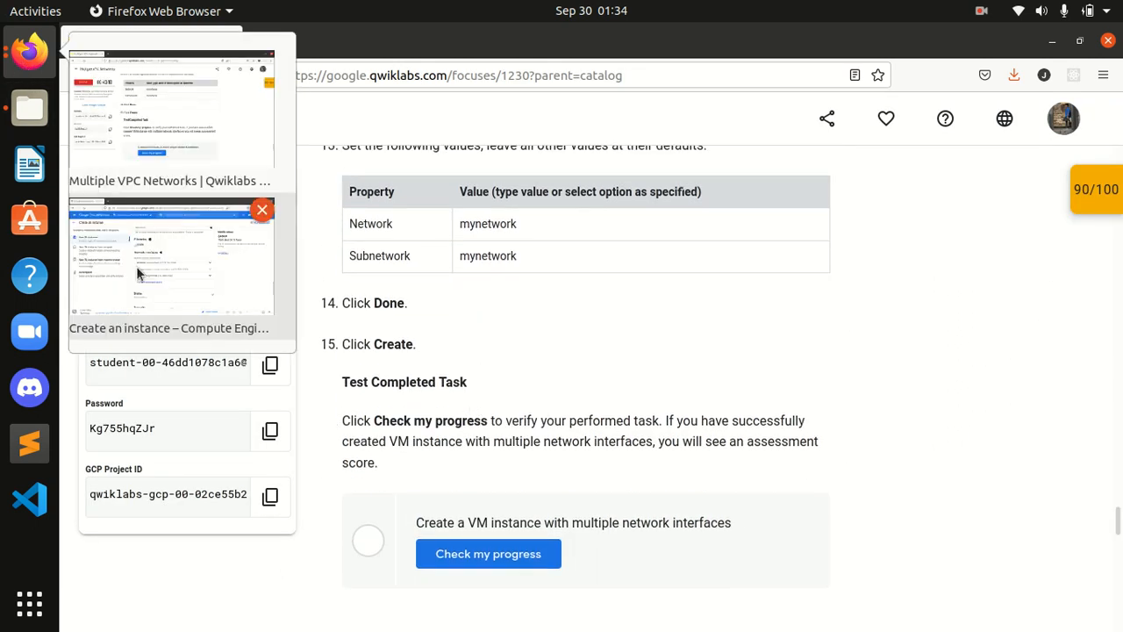
{"action": "left_click", "coordinate": [167, 261]}
{"action": "scroll", "coordinate": [657, 448], "scroll_direction": "down", "scroll_amount": 3}
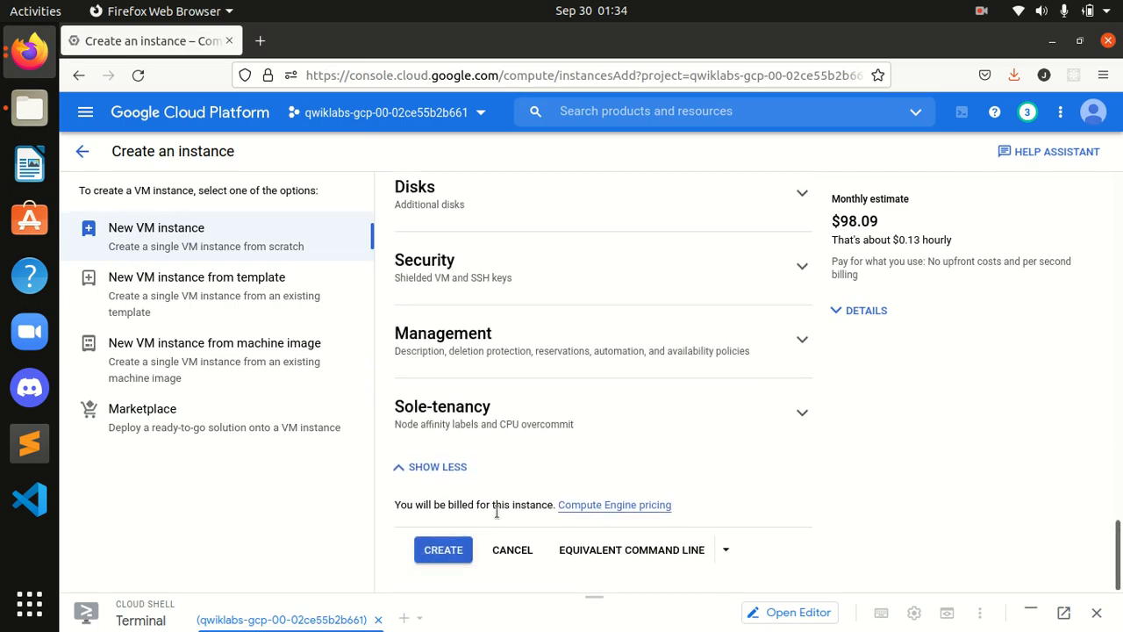
{"action": "left_click", "coordinate": [421, 553]}
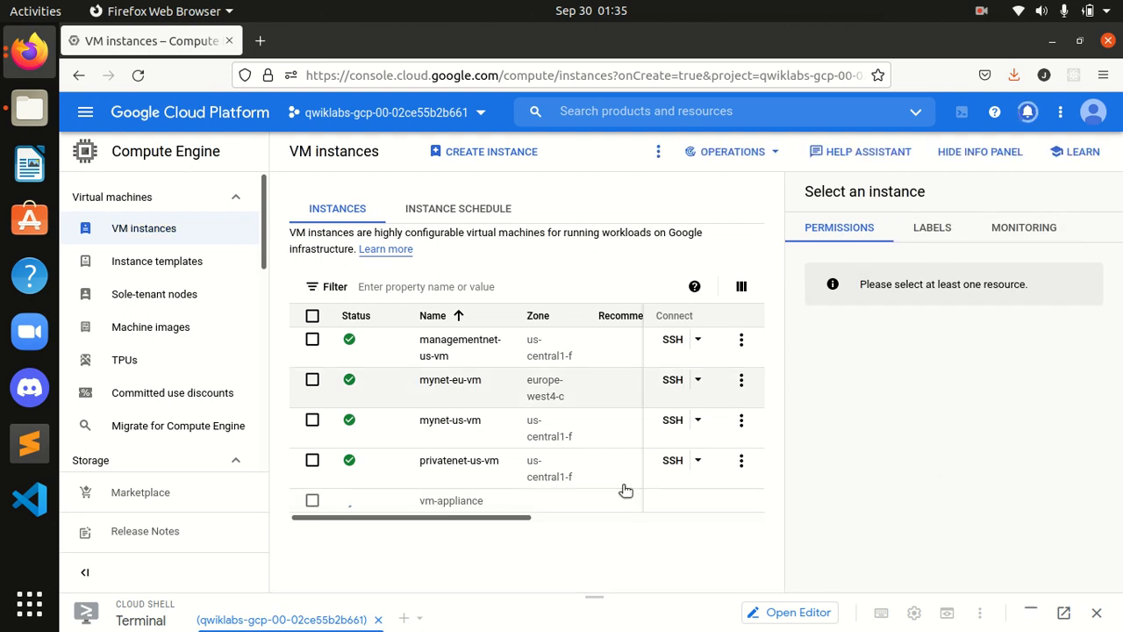
{"action": "left_click_drag", "start_coordinate": [461, 520], "coordinate": [411, 516]}
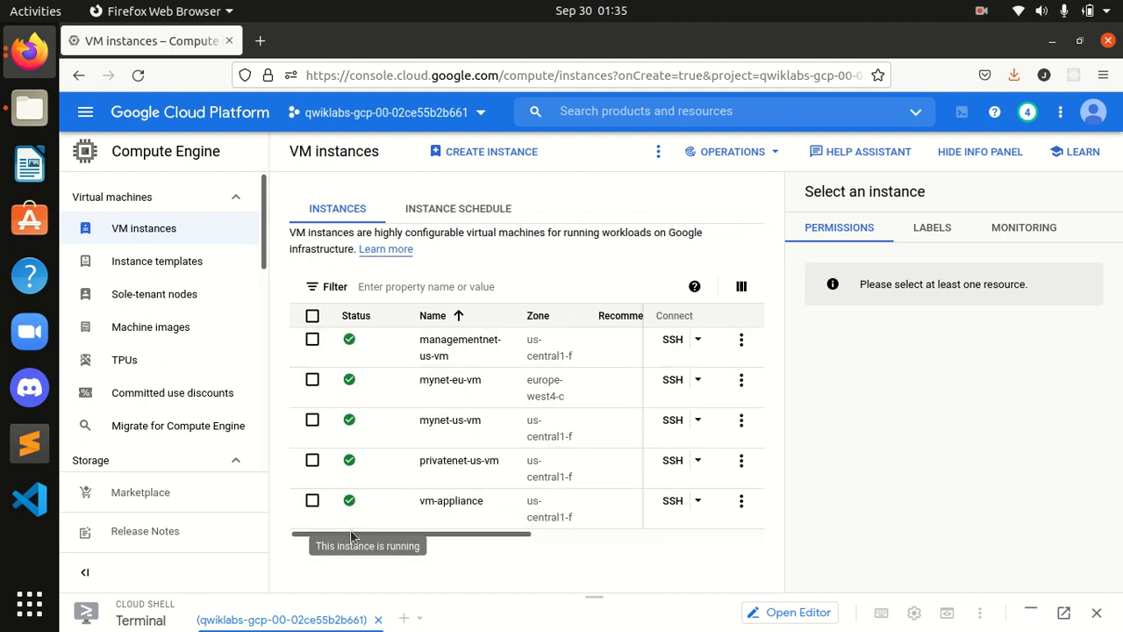
Check the lab progress for creating a VM instance with multiple network interfaces and review the checkpoint scores.
{"action": "left_click", "coordinate": [26, 54]}
{"action": "left_click", "coordinate": [167, 114]}
{"action": "scroll", "coordinate": [501, 325], "scroll_direction": "down", "scroll_amount": 1}
{"action": "left_click", "coordinate": [436, 460]}
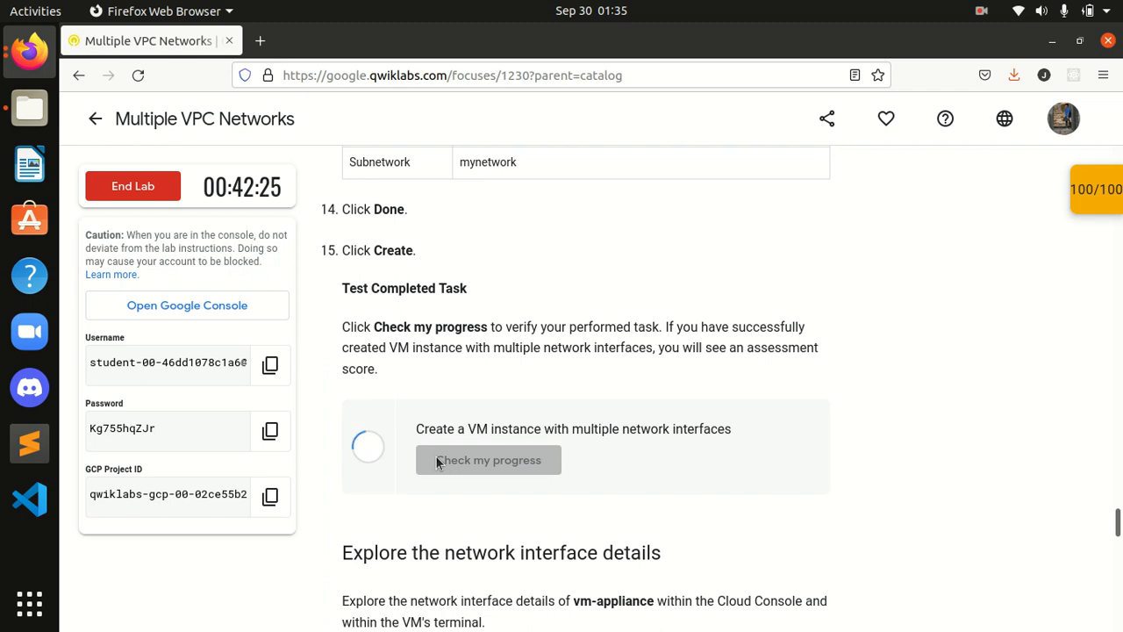
{"action": "left_click", "coordinate": [1113, 213]}
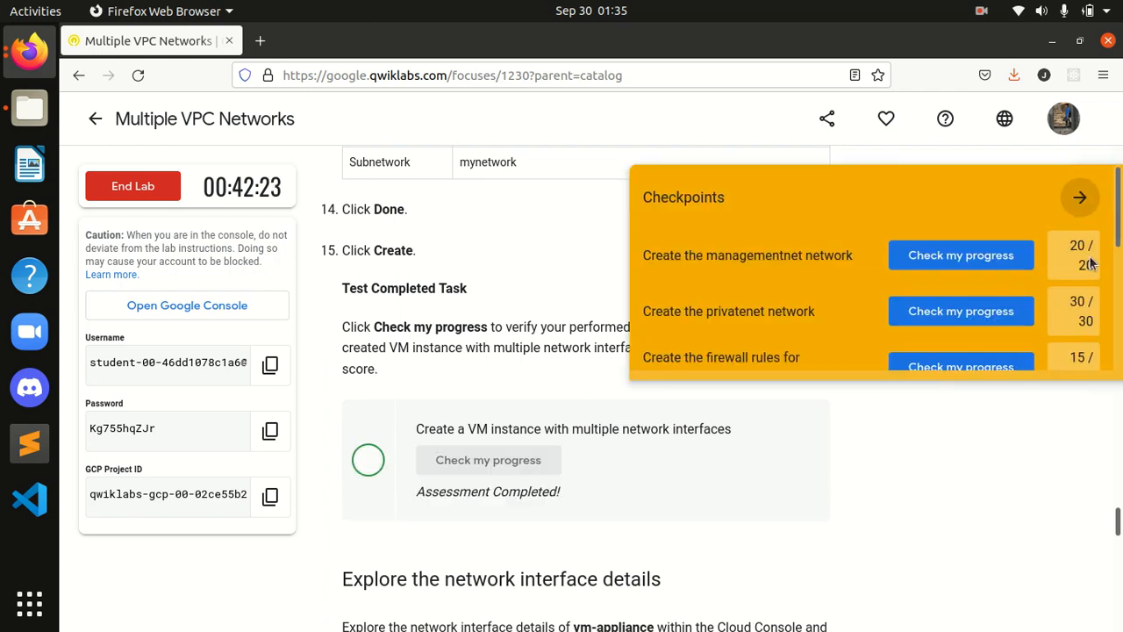
{"action": "scroll", "coordinate": [1110, 253], "scroll_direction": "down", "scroll_amount": 3}
{"action": "scroll", "coordinate": [1110, 253], "scroll_direction": "up", "scroll_amount": 3}
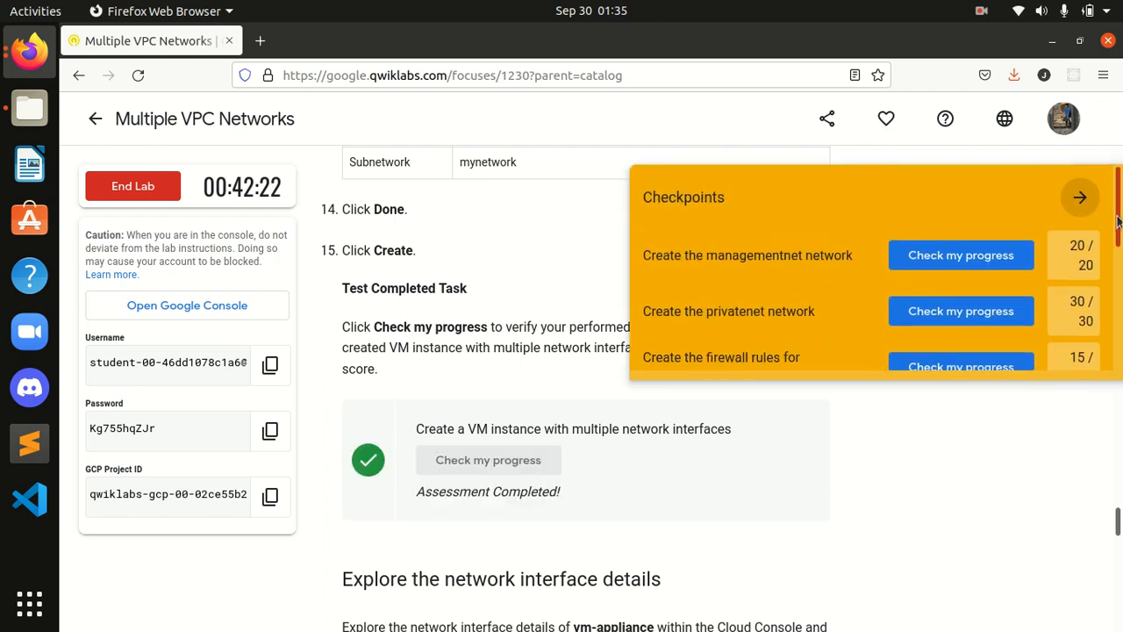
{"action": "left_click", "coordinate": [1079, 202]}
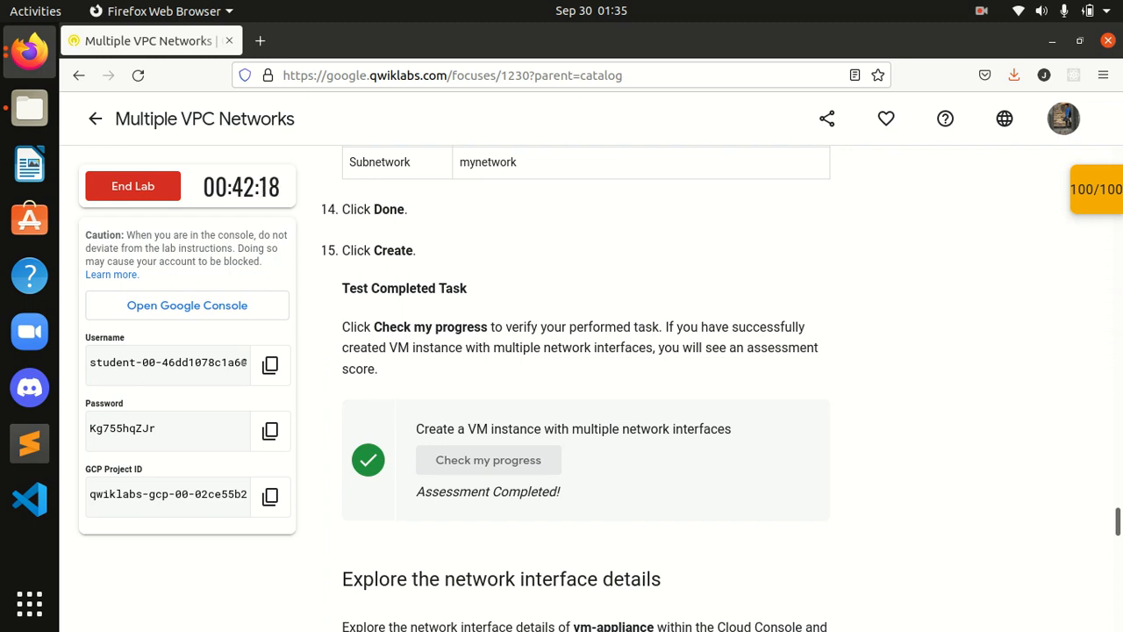
Skim the closing sections of the lab page, end the lab and dismiss the satisfaction survey.
{"action": "left_click_drag", "start_coordinate": [1119, 526], "coordinate": [1108, 600]}
{"action": "scroll", "coordinate": [810, 416], "scroll_direction": "down", "scroll_amount": 3}
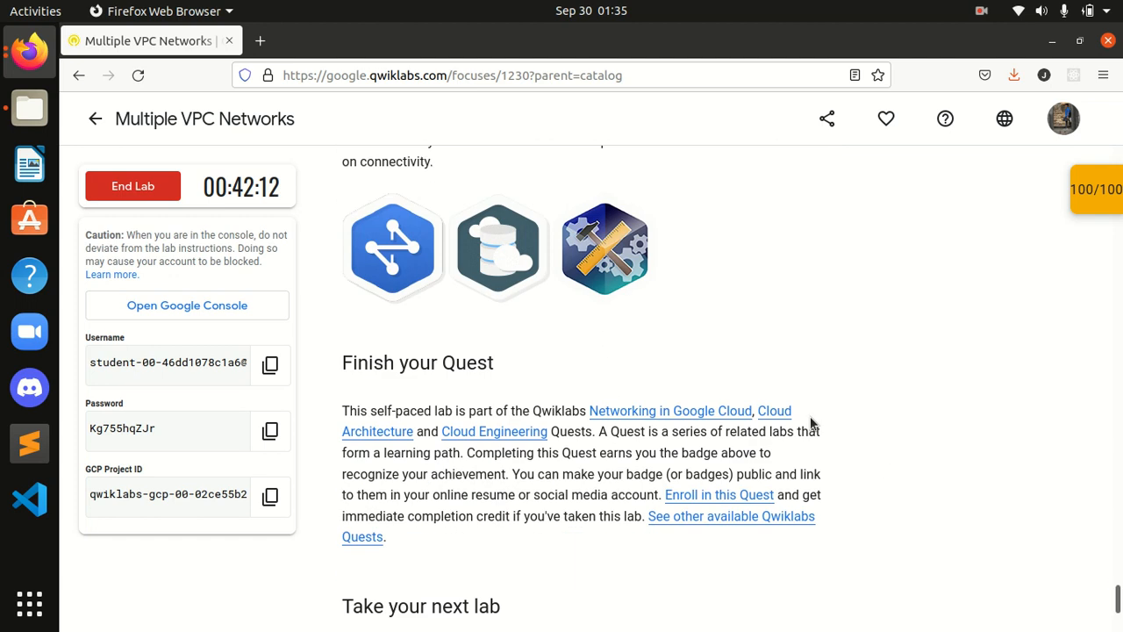
{"action": "scroll", "coordinate": [810, 416], "scroll_direction": "up", "scroll_amount": 1}
{"action": "scroll", "coordinate": [810, 416], "scroll_direction": "down", "scroll_amount": 4}
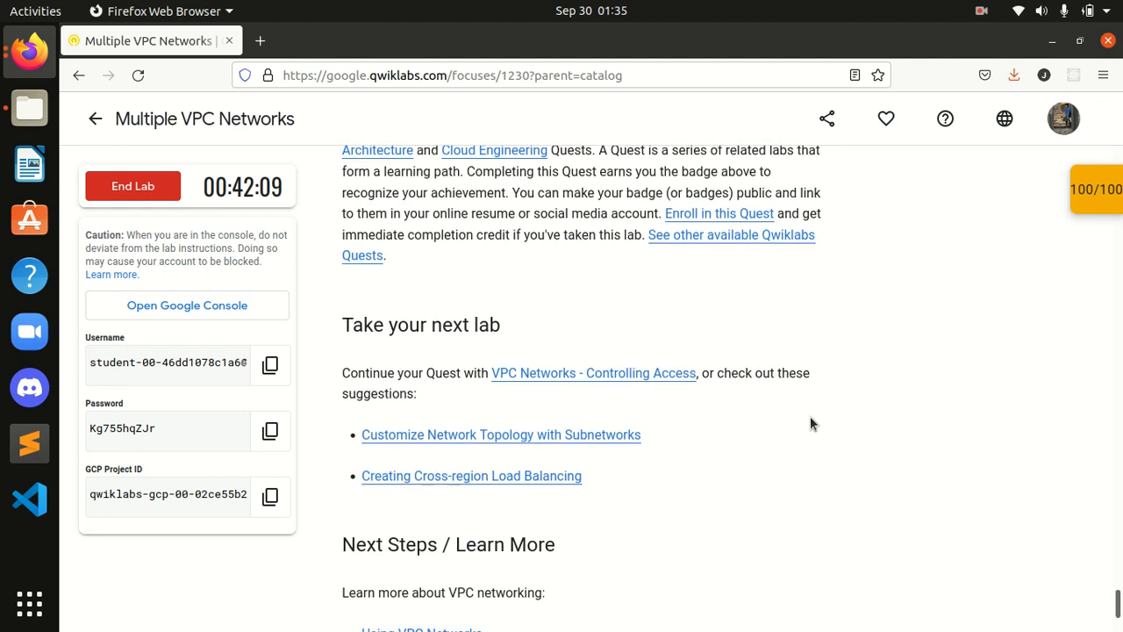
{"action": "left_click", "coordinate": [138, 187]}
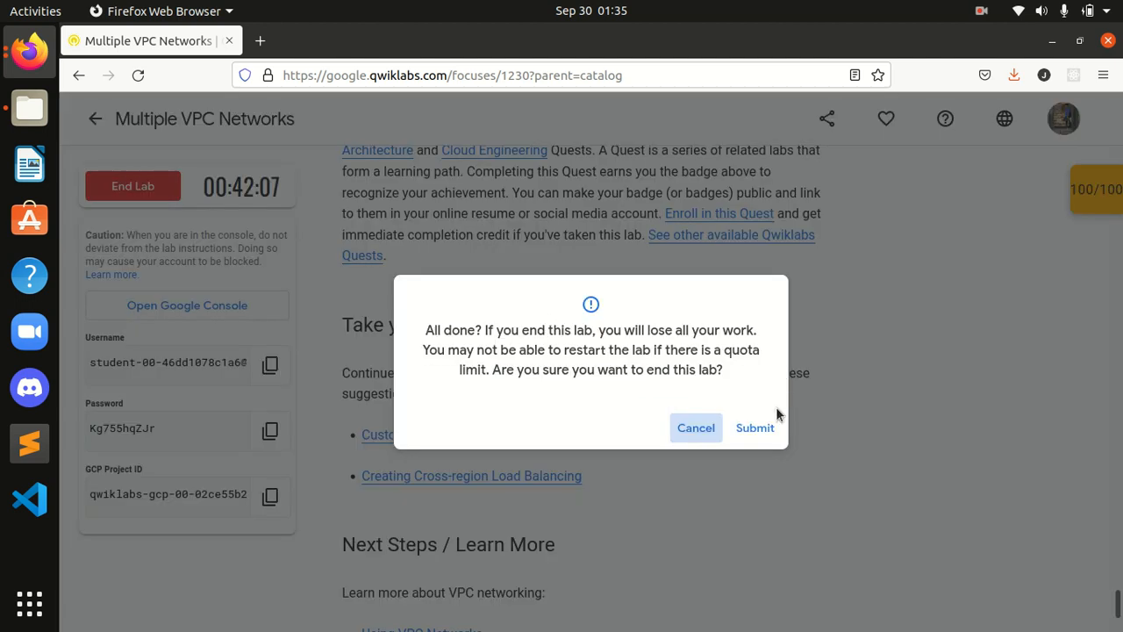
{"action": "left_click", "coordinate": [758, 431]}
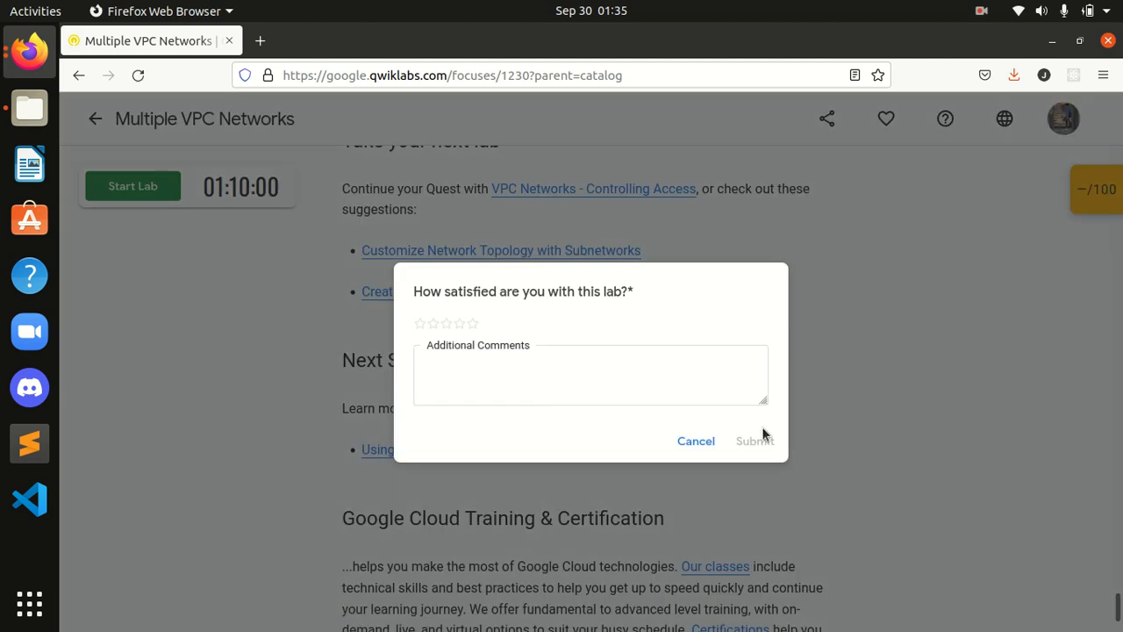
{"action": "left_click", "coordinate": [696, 440]}
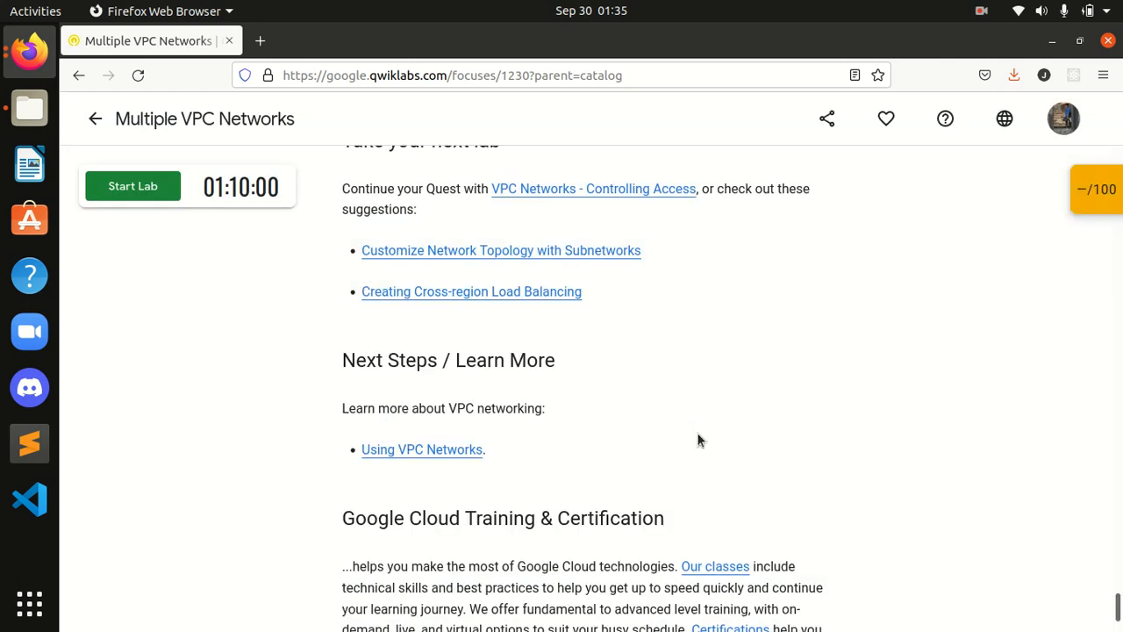